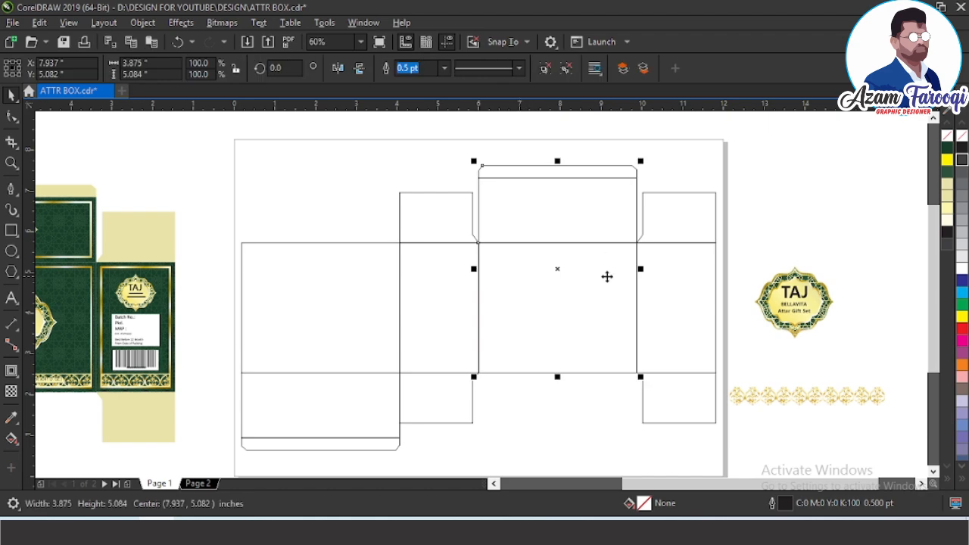
Fill the large blank front panel of the box template with dark green (#183E29) and remove its outline
{"action": "left_click", "coordinate": [493, 251], "text": "ctrl"}
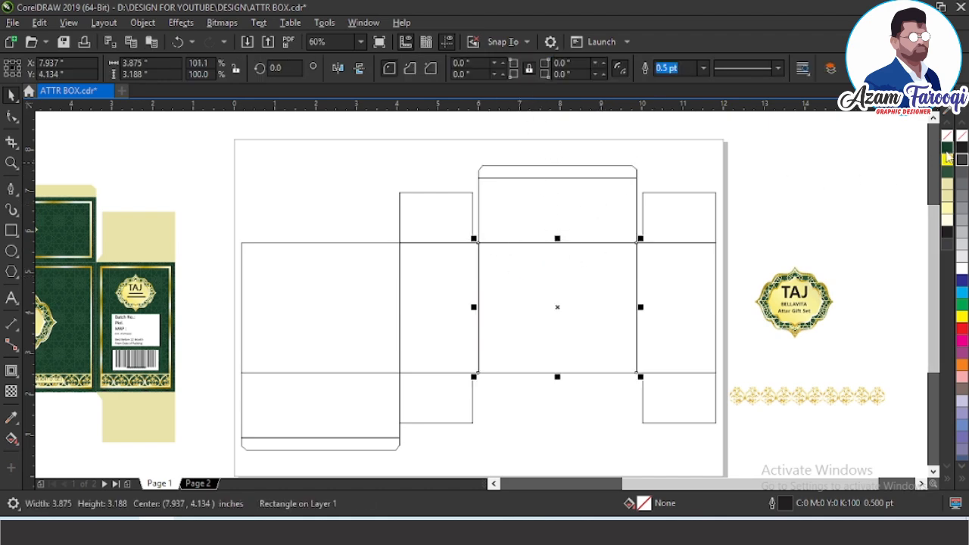
{"action": "left_click", "coordinate": [946, 145]}
{"action": "right_click", "coordinate": [947, 135]}
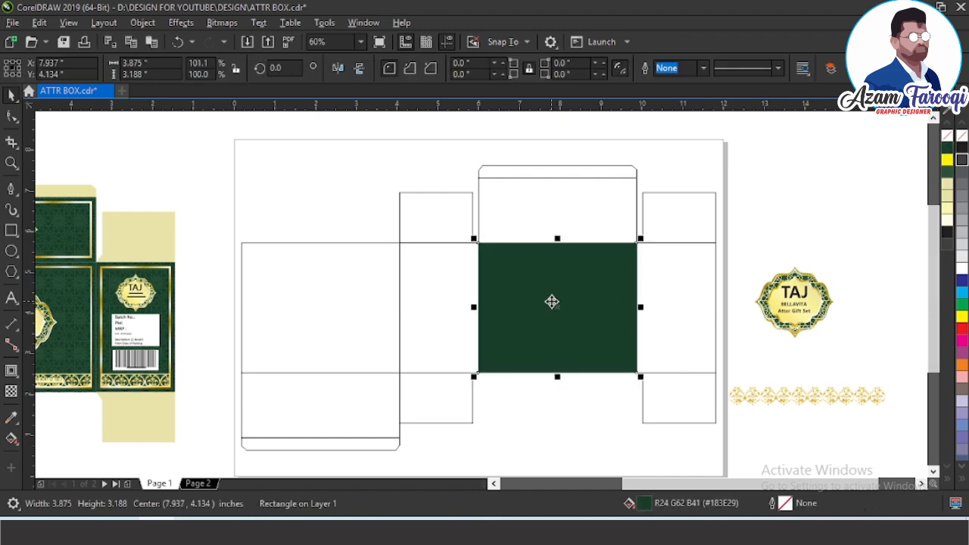
Add a one-step inside contour with a 0.01-inch offset to the green front panel
{"action": "left_click", "coordinate": [646, 277]}
{"action": "scroll", "coordinate": [645, 277], "scroll_direction": "down", "scroll_amount": 2}
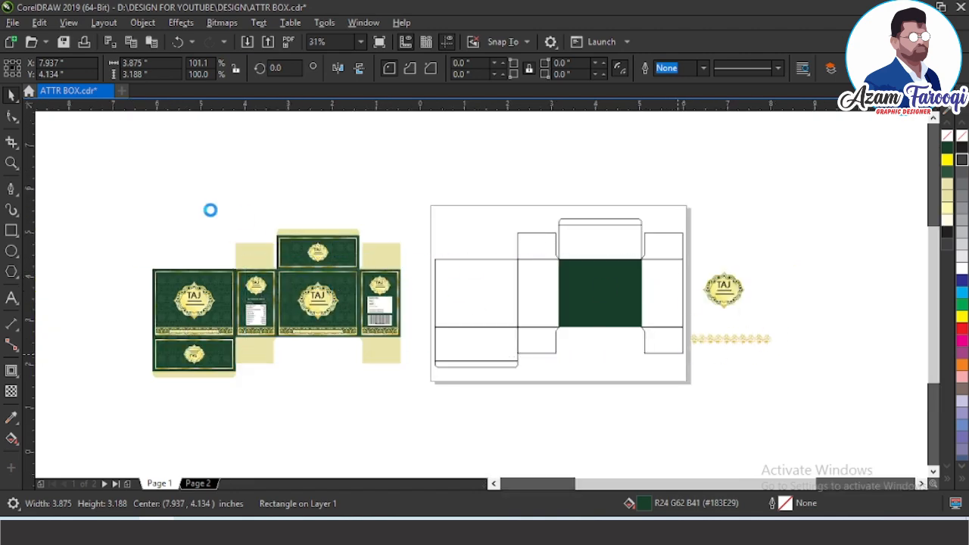
{"action": "scroll", "coordinate": [242, 255], "scroll_direction": "up", "scroll_amount": 2}
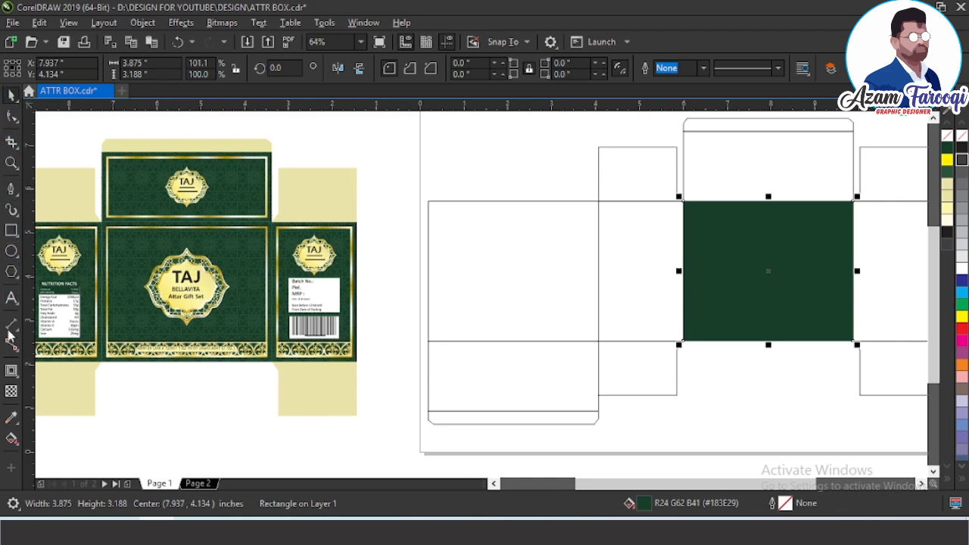
{"action": "left_click", "coordinate": [17, 378]}
{"action": "left_click", "coordinate": [59, 386]}
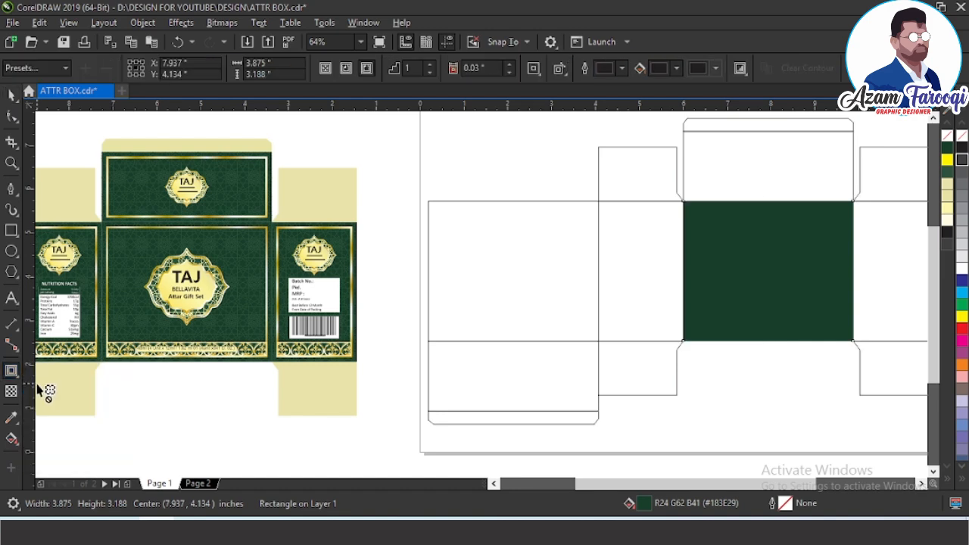
{"action": "left_click", "coordinate": [477, 68]}
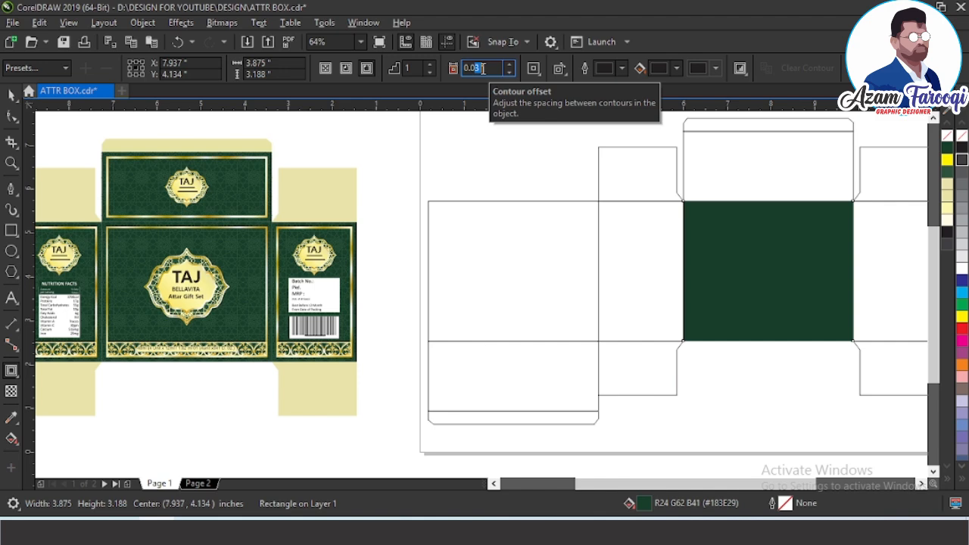
{"action": "left_click", "coordinate": [346, 68]}
{"action": "key", "text": "space"}
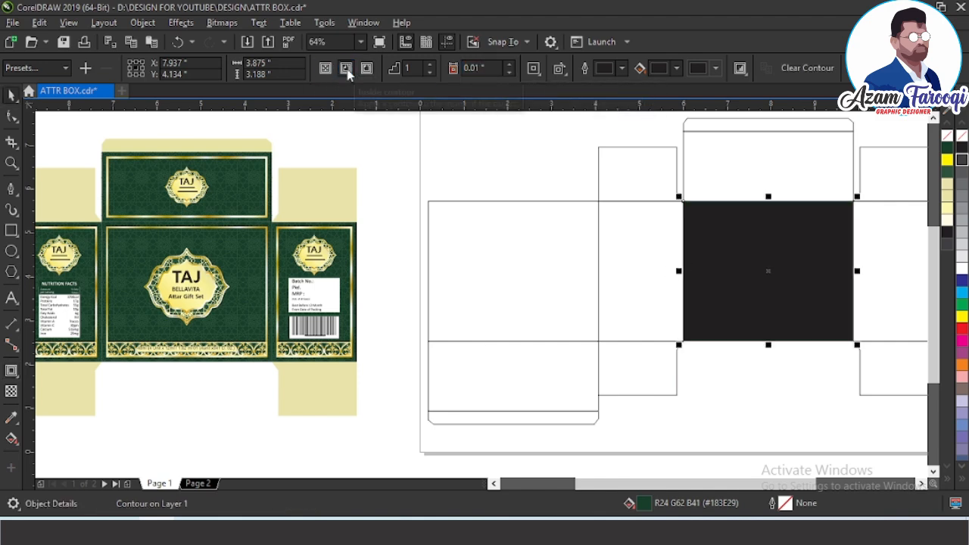
Set the inside contour's offset to 0.1 inch and break the contour apart from the green panel
{"action": "left_click_drag", "start_coordinate": [673, 193], "coordinate": [738, 217]}
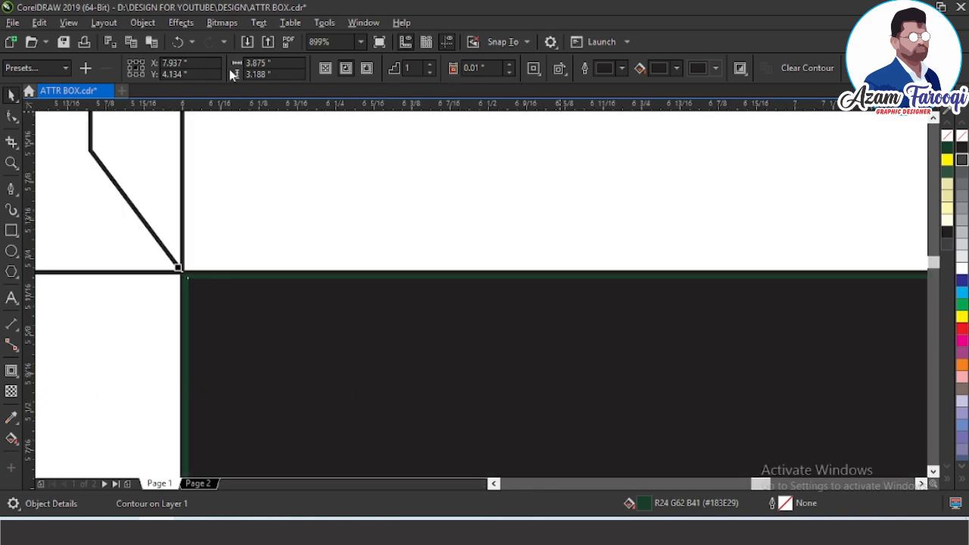
{"action": "left_click", "coordinate": [475, 67]}
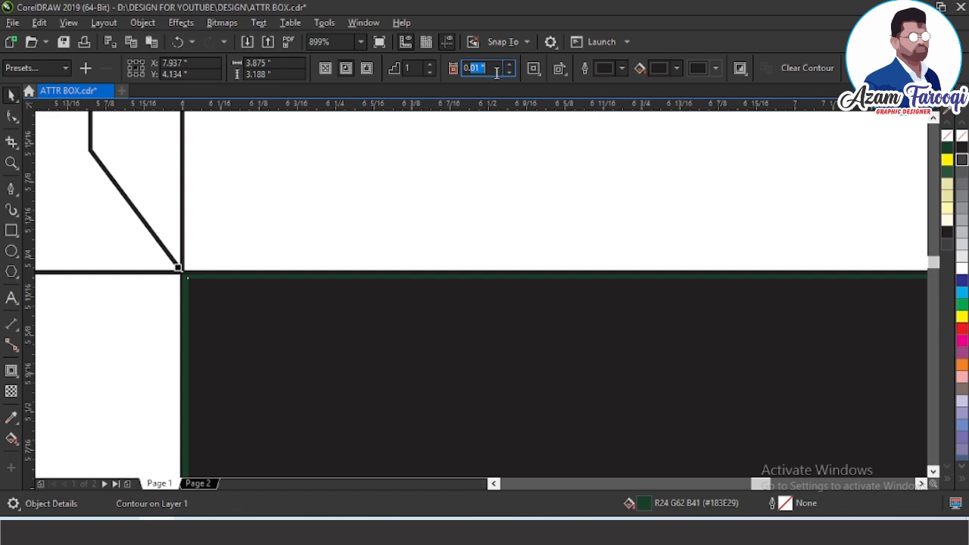
{"action": "type", "text": "0.1"}
{"action": "key", "text": "Return"}
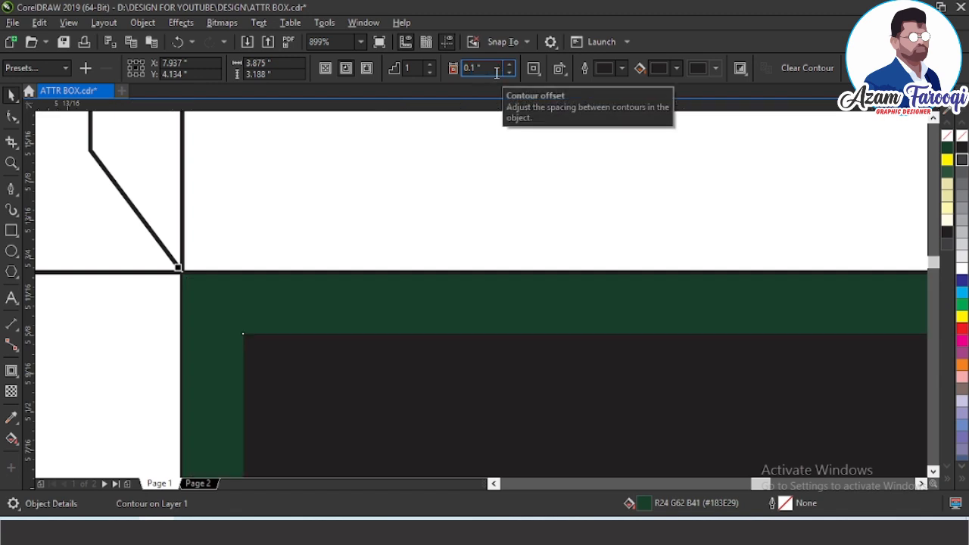
{"action": "key", "text": "ctrl+k"}
{"action": "key", "text": "Escape"}
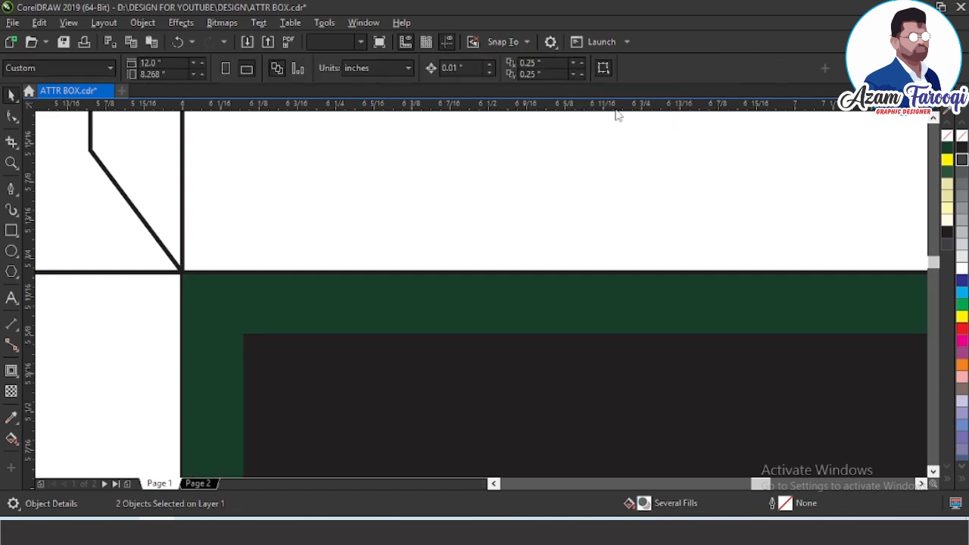
Remove the black inner rectangle's fill and give it a yellow outline
{"action": "key", "text": "F3"}
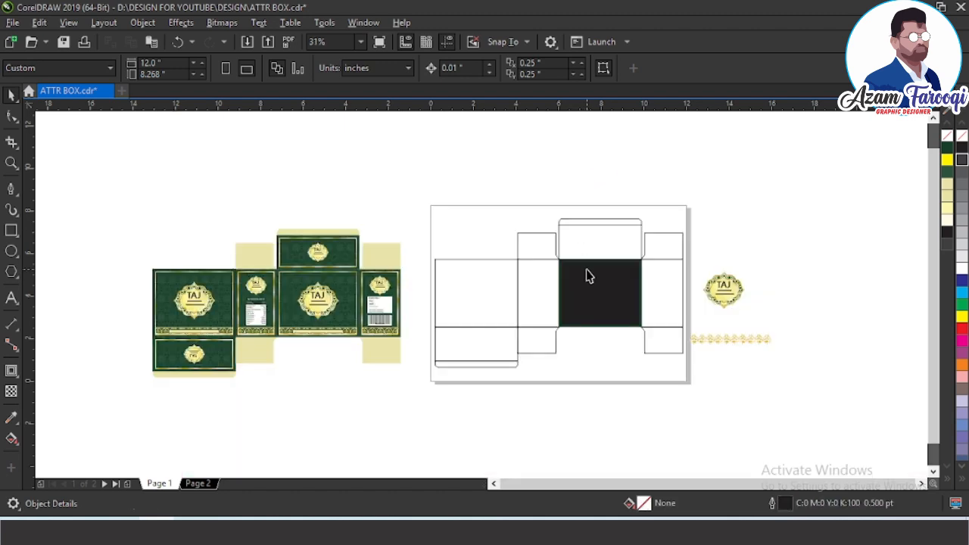
{"action": "left_click", "coordinate": [590, 277]}
{"action": "key", "text": "shift+F2"}
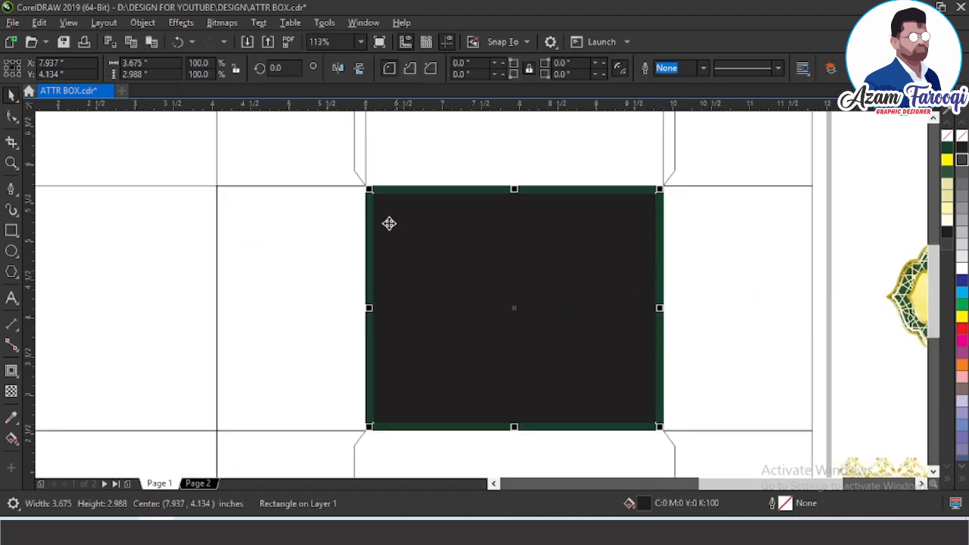
{"action": "left_click", "coordinate": [945, 147]}
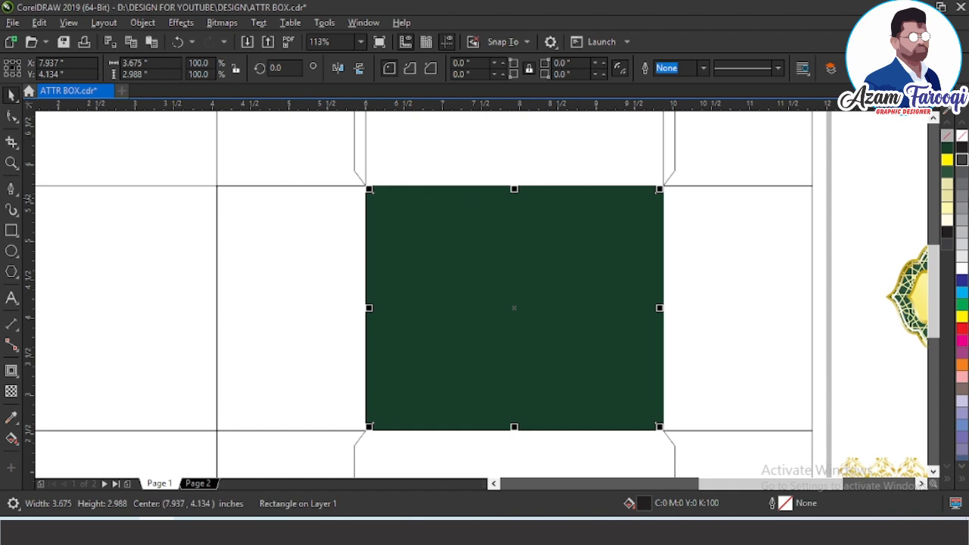
{"action": "right_click", "coordinate": [946, 159]}
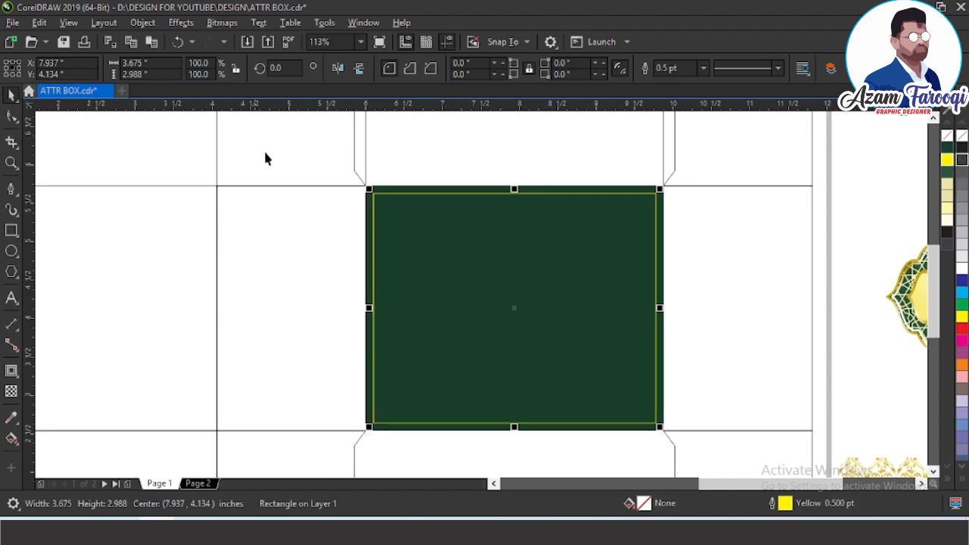
Add an inside contour with a 0.05-inch offset to the yellow rectangle and break it apart into a separate outline
{"action": "left_click", "coordinate": [15, 368]}
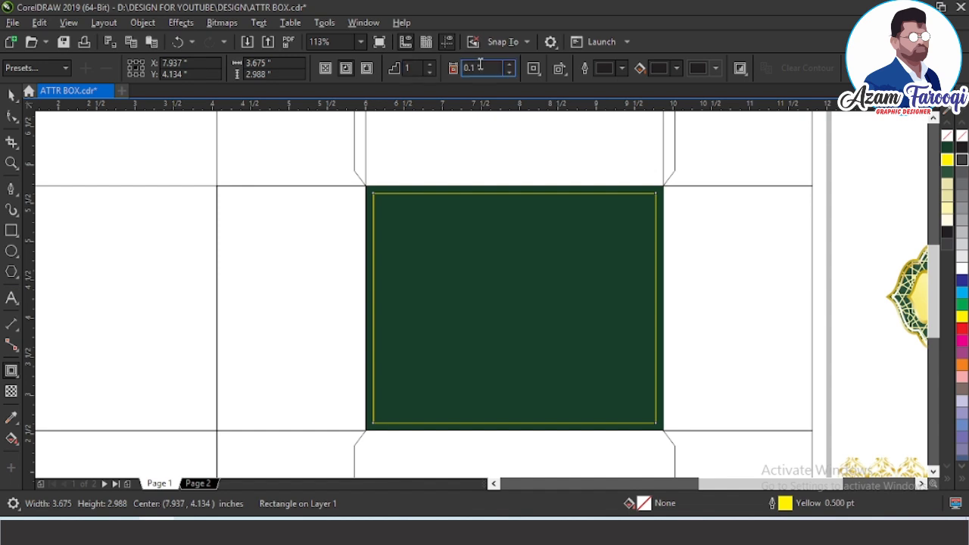
{"action": "type", "text": "0.03"}
{"action": "key", "text": "Return"}
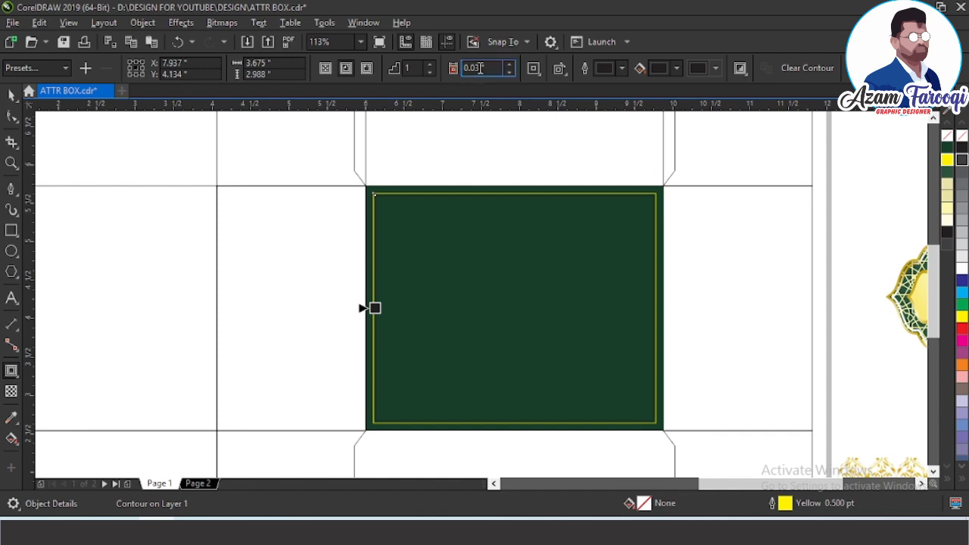
{"action": "type", "text": "5"}
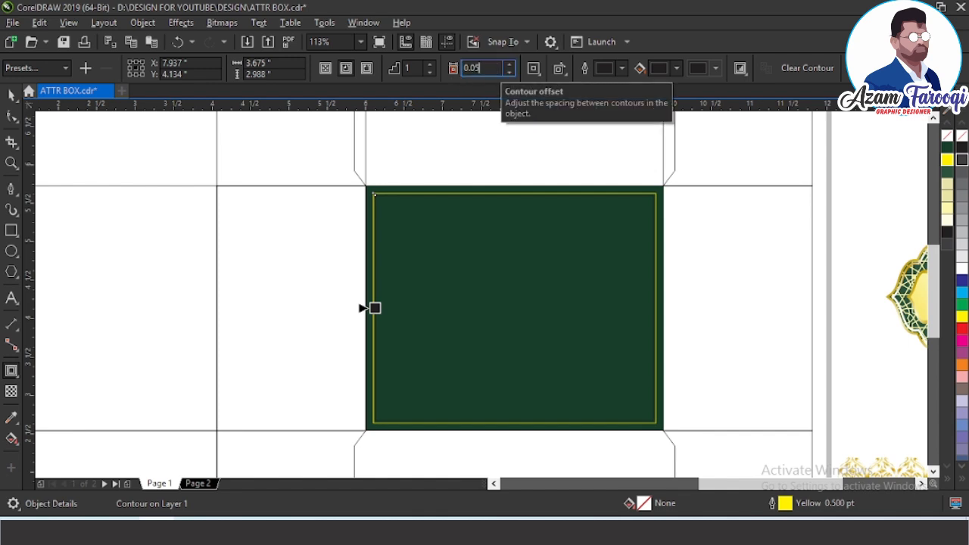
{"action": "key", "text": "Return"}
{"action": "key", "text": "space"}
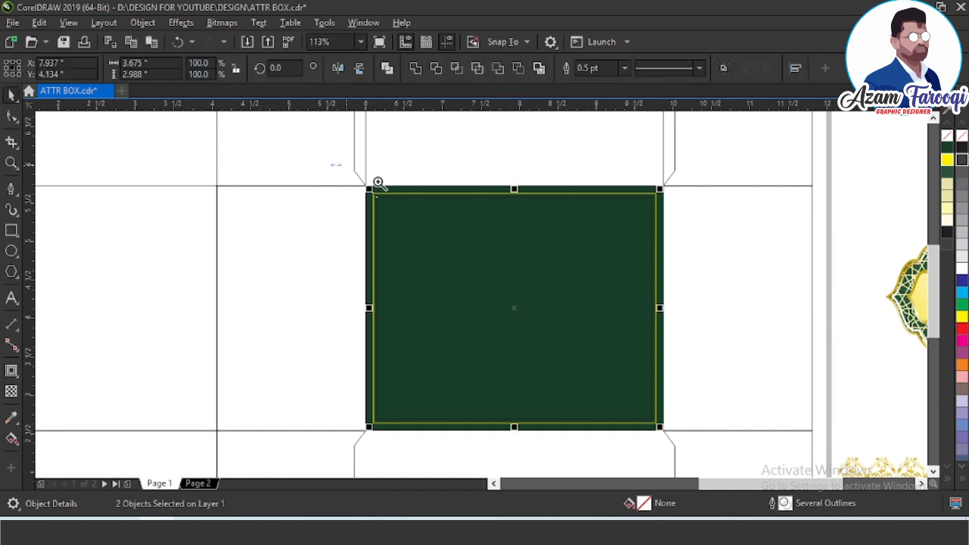
Combine the yellow rectangle and its inner contour outline into a single frame curve
{"action": "scroll", "coordinate": [378, 186], "scroll_direction": "up", "scroll_amount": 3}
{"action": "key", "text": "Escape"}
{"action": "left_click", "coordinate": [289, 285]}
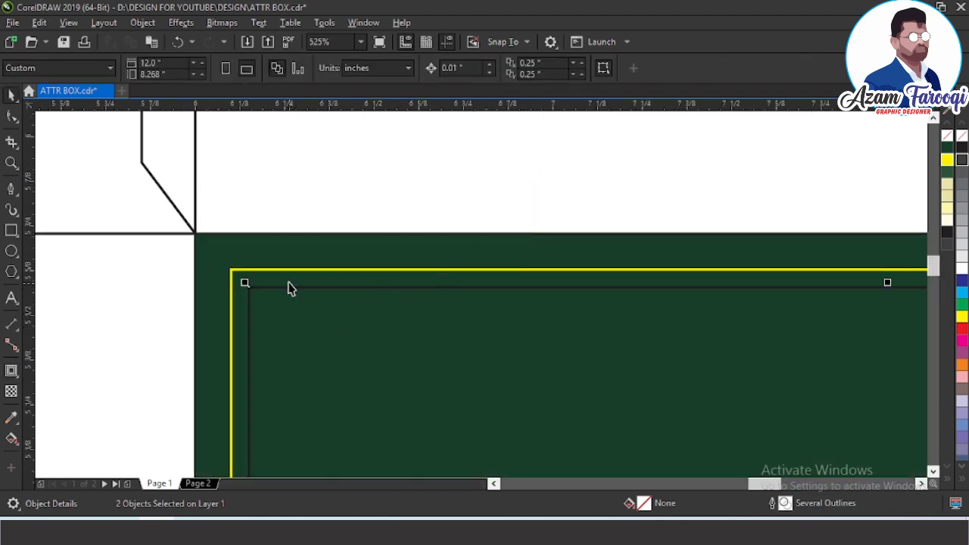
{"action": "left_click", "coordinate": [280, 270], "text": "shift"}
{"action": "key", "text": "Delete"}
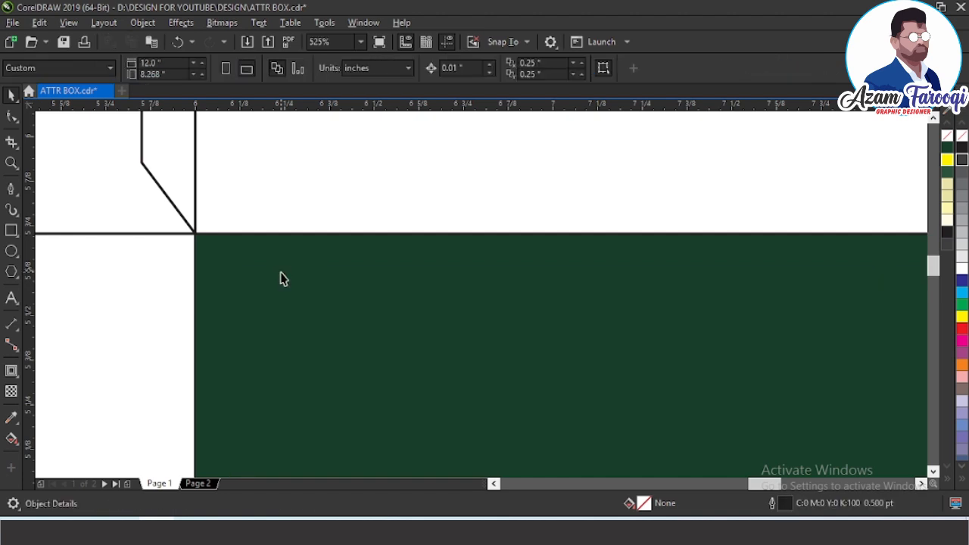
{"action": "key", "text": "ctrl+z"}
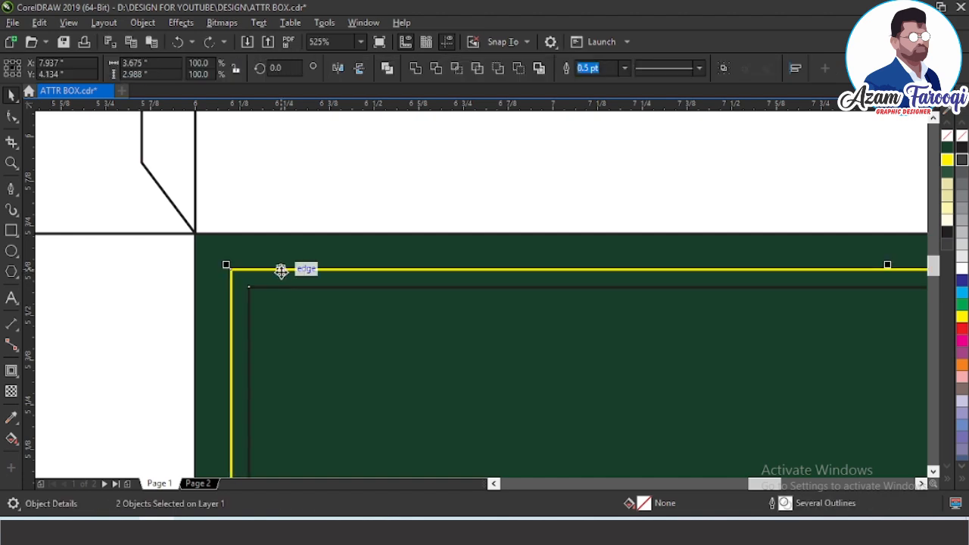
{"action": "left_click", "coordinate": [386, 69]}
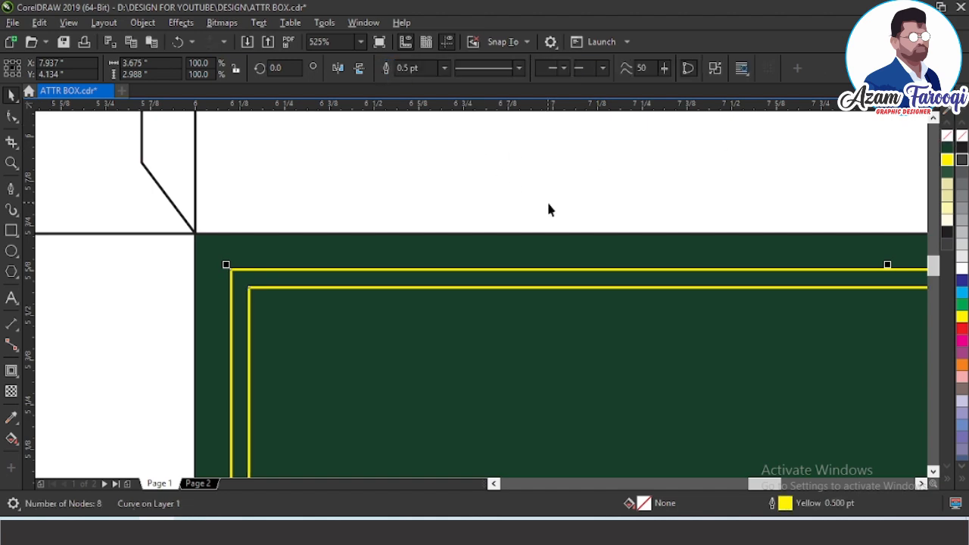
Copy the fill from the finished box's gold border onto the new frame and remove the frame's yellow outline
{"action": "scroll", "coordinate": [548, 209], "scroll_direction": "down", "scroll_amount": 5}
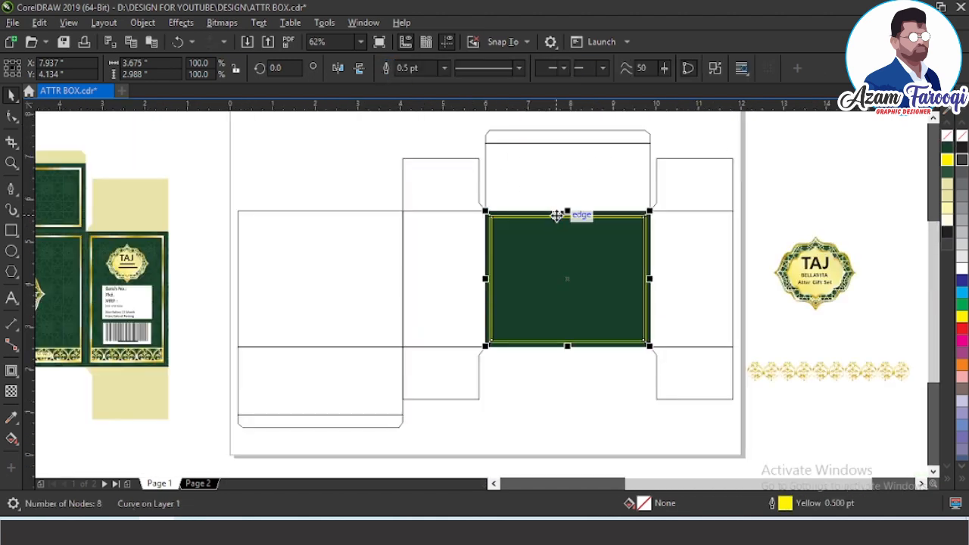
{"action": "scroll", "coordinate": [218, 212], "scroll_direction": "up", "scroll_amount": 1}
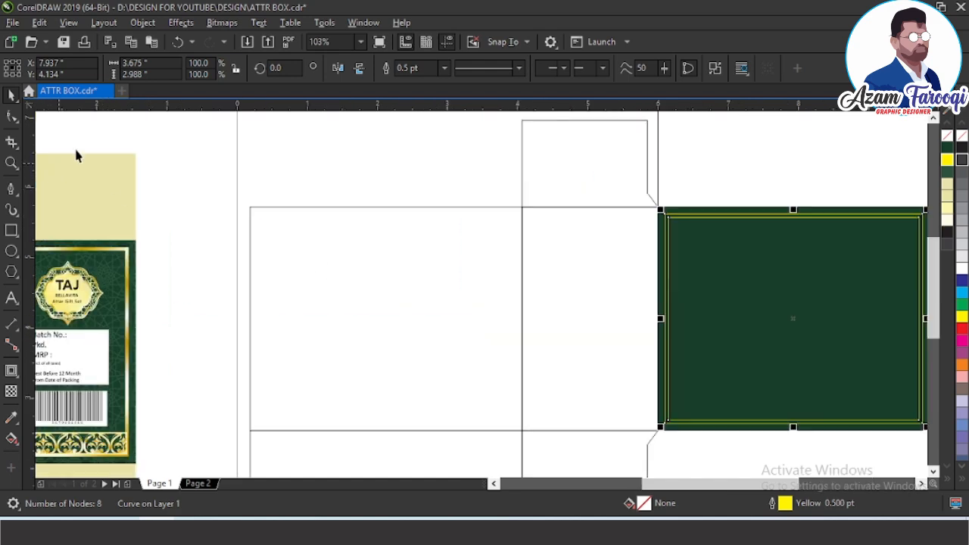
{"action": "left_click", "coordinate": [39, 24]}
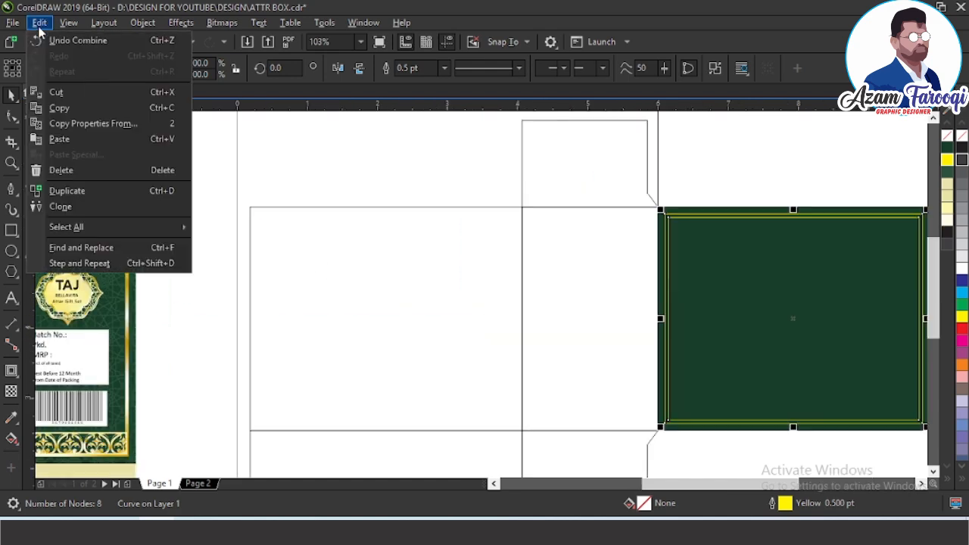
{"action": "left_click", "coordinate": [100, 125]}
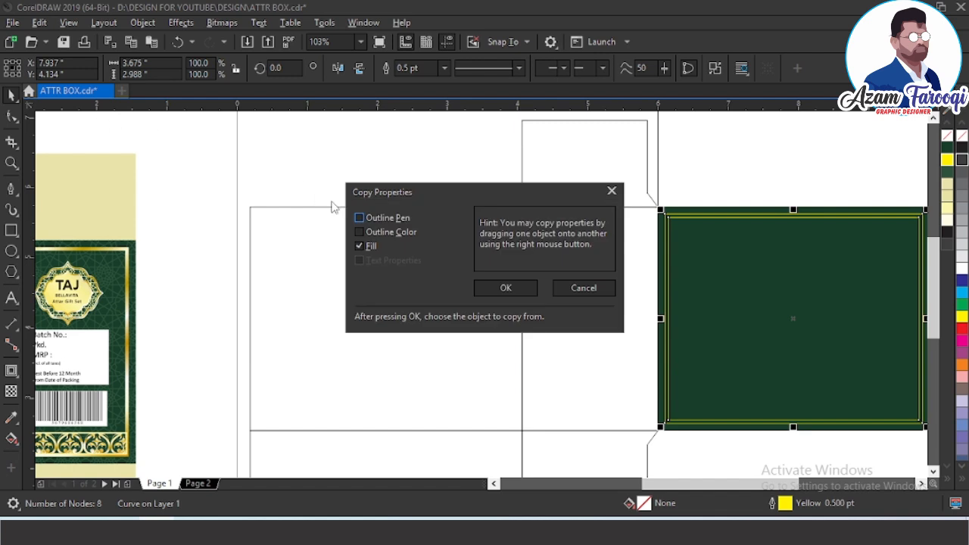
{"action": "left_click", "coordinate": [504, 288]}
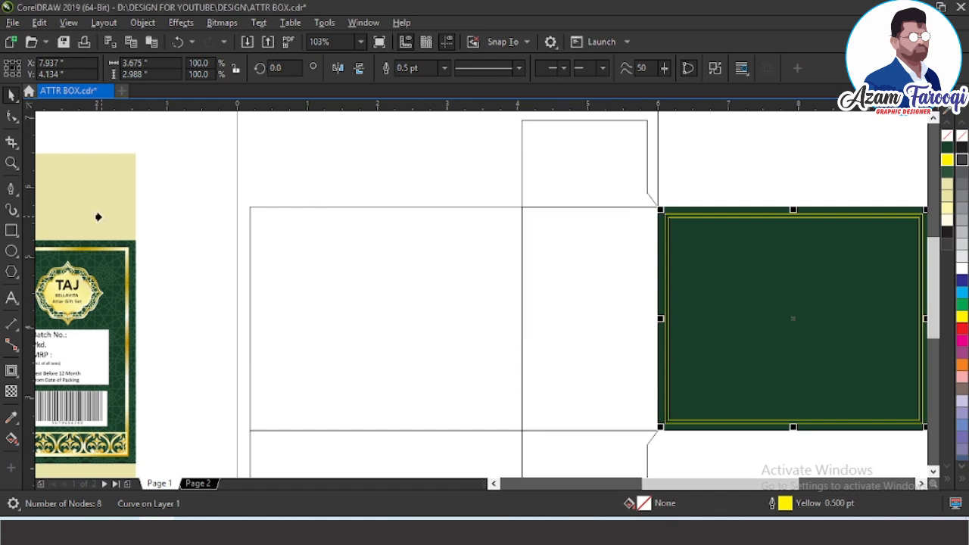
{"action": "left_click", "coordinate": [128, 248]}
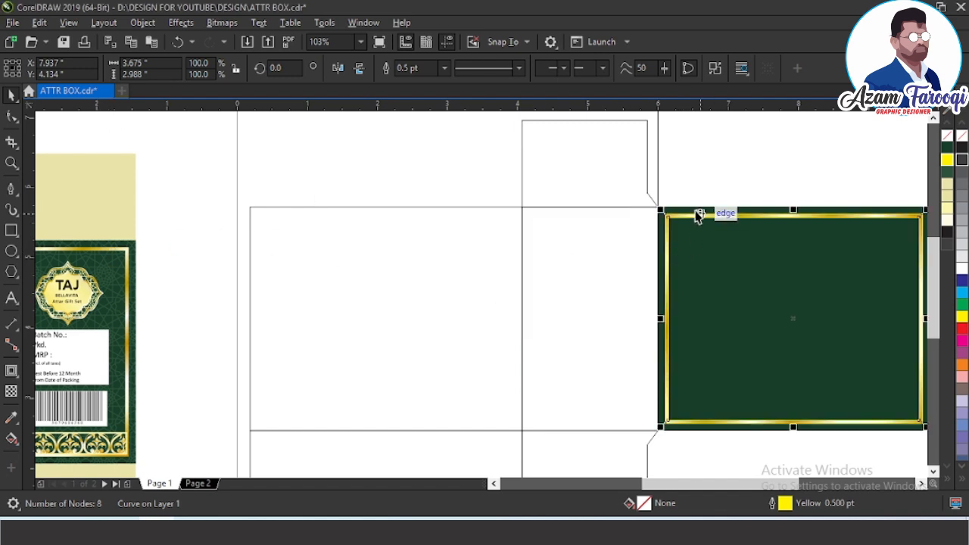
{"action": "right_click", "coordinate": [946, 137]}
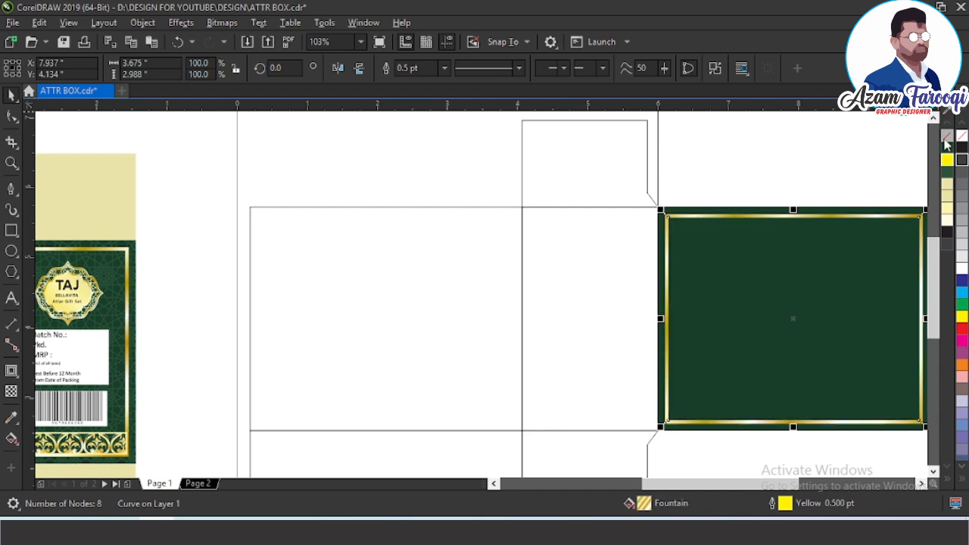
{"action": "left_click", "coordinate": [424, 162]}
Open the clipped geometric pattern on the finished box's front panel for editing
{"action": "key", "text": "F4"}
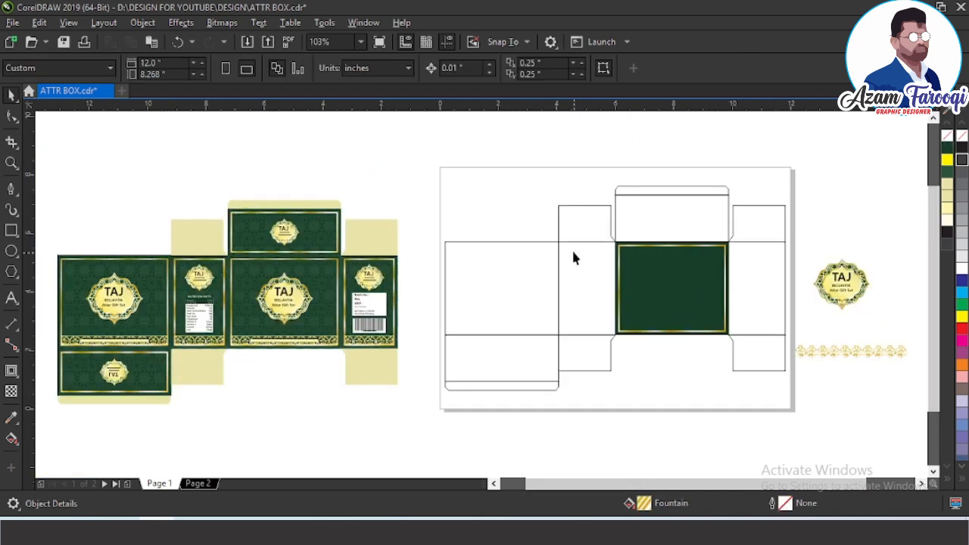
{"action": "key", "text": "Page_Down"}
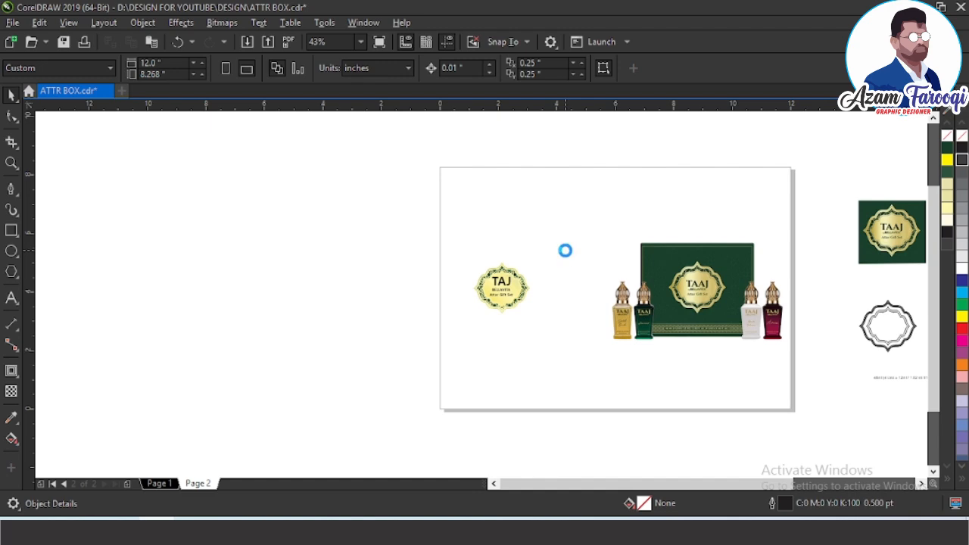
{"action": "key", "text": "Page_Up"}
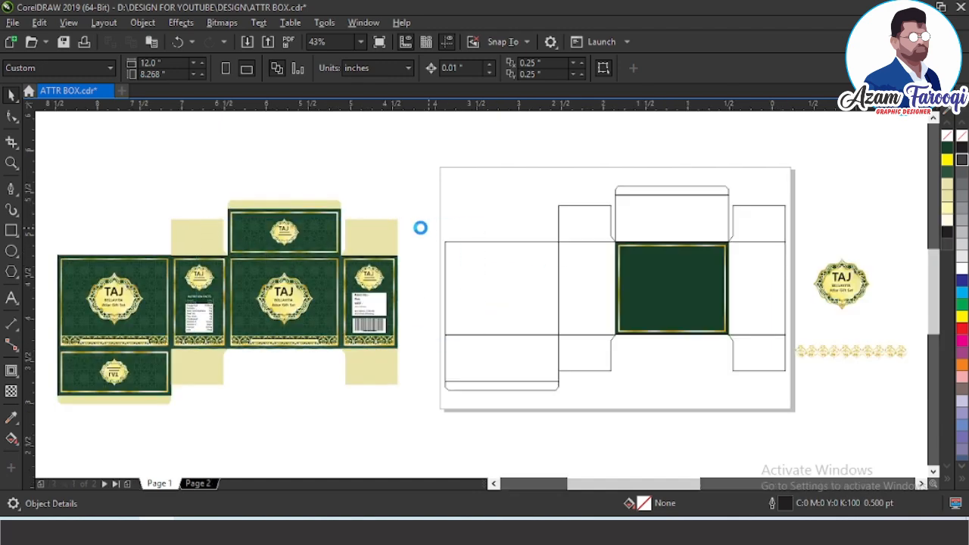
{"action": "scroll", "coordinate": [411, 237], "scroll_direction": "up", "scroll_amount": 4}
{"action": "left_click", "coordinate": [488, 139]}
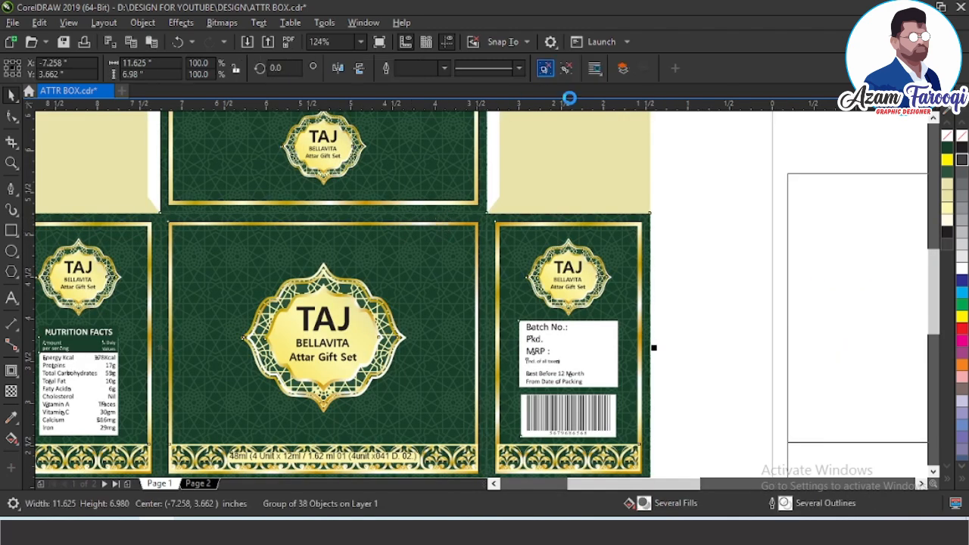
{"action": "left_click", "coordinate": [712, 193]}
{"action": "left_click", "coordinate": [482, 220]}
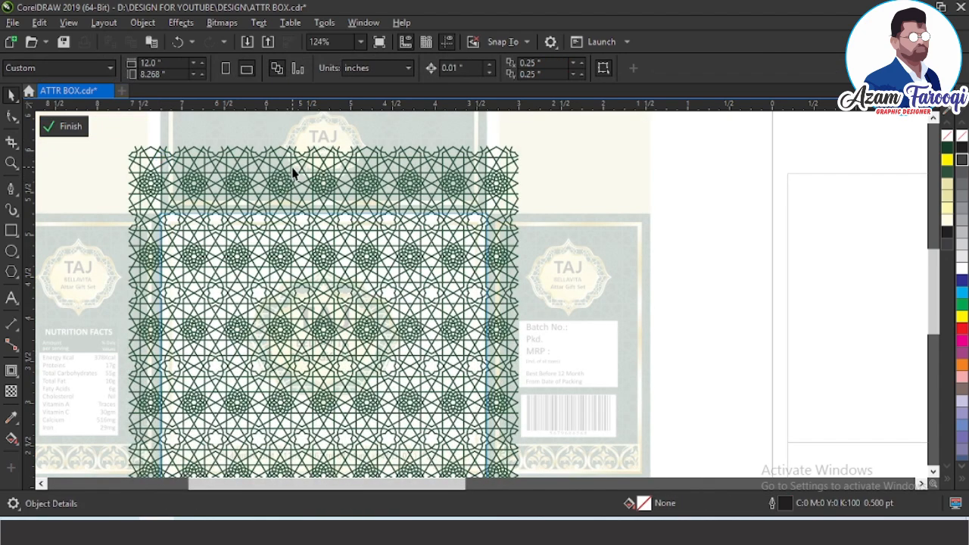
Copy the geometric pattern out of the finished box's clipped front panel and center it on the template's dark green front panel
{"action": "left_click", "coordinate": [292, 166]}
{"action": "left_click", "coordinate": [71, 127]}
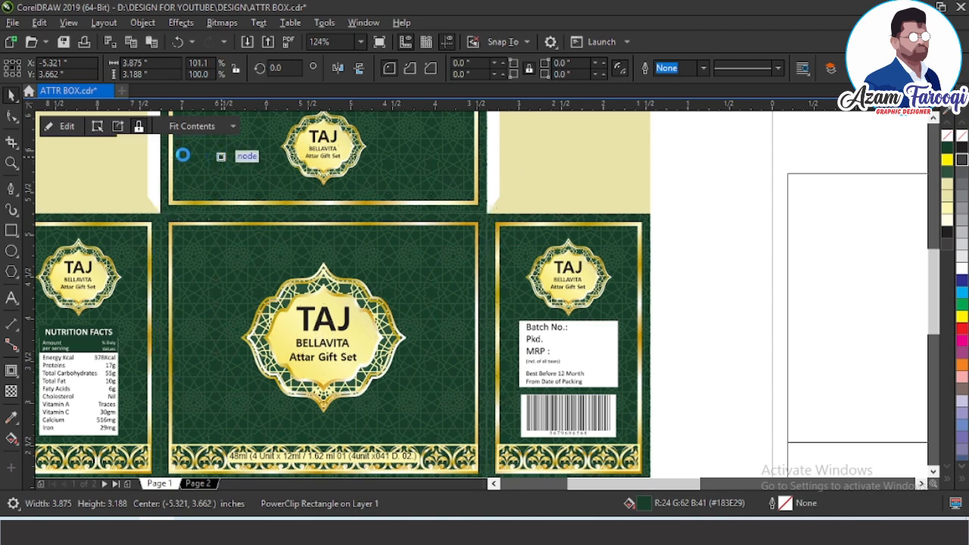
{"action": "scroll", "coordinate": [173, 156], "scroll_direction": "down", "scroll_amount": 1}
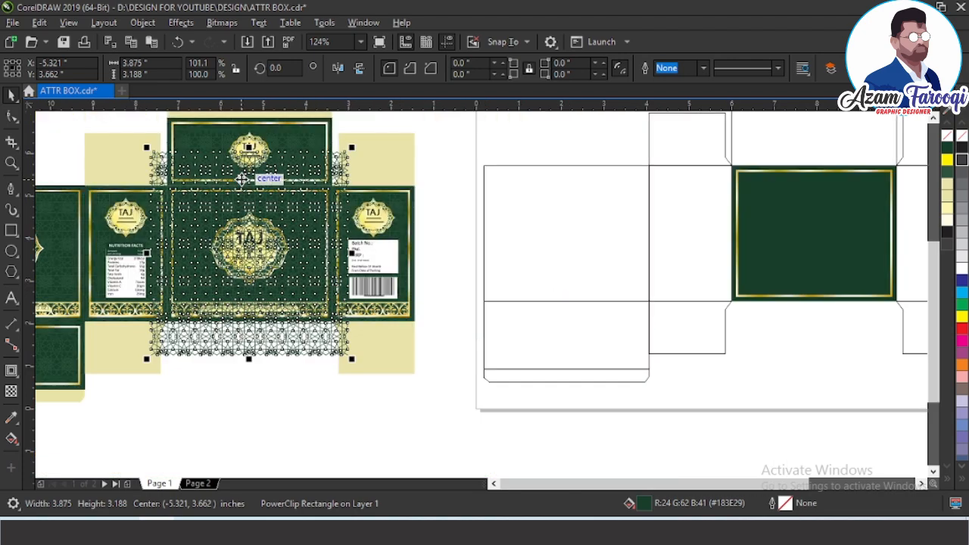
{"action": "left_click", "coordinate": [785, 173]}
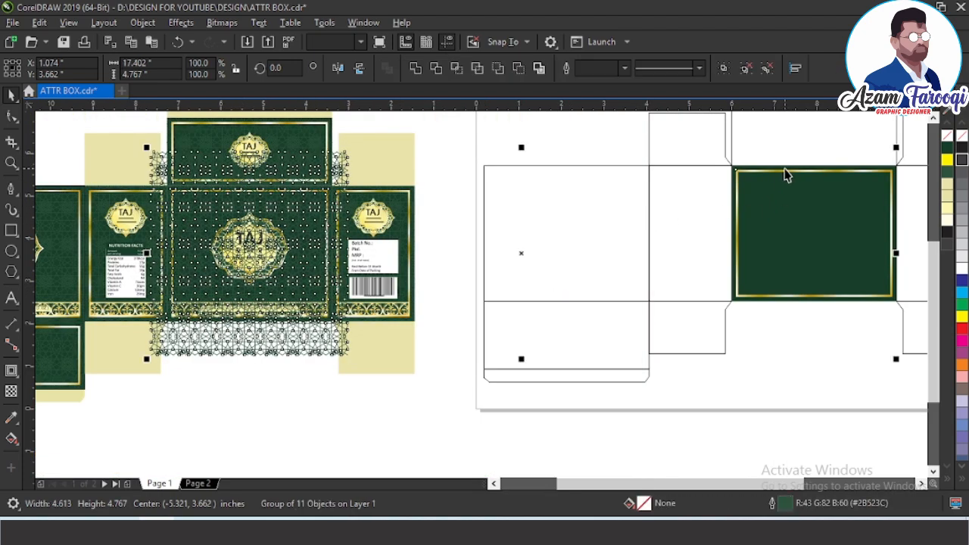
{"action": "left_click_drag", "start_coordinate": [785, 167], "coordinate": [785, 168]}
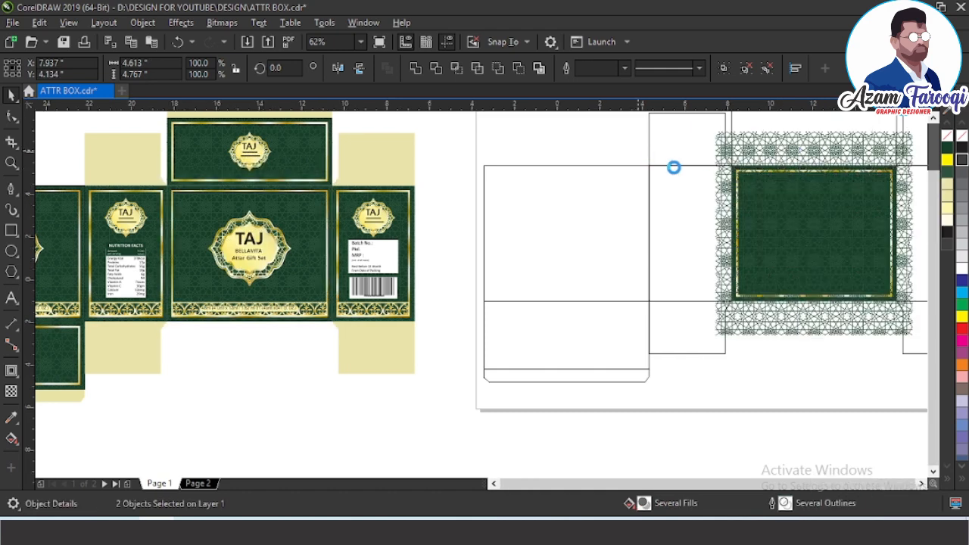
Place a spare copy of the geometric pattern beside the page, near the loose TAJ emblem
{"action": "scroll", "coordinate": [664, 171], "scroll_direction": "down", "scroll_amount": 1}
{"action": "key", "text": "z"}
{"action": "left_click_drag", "start_coordinate": [535, 123], "coordinate": [920, 260]}
{"action": "left_click_drag", "start_coordinate": [479, 192], "coordinate": [837, 205]}
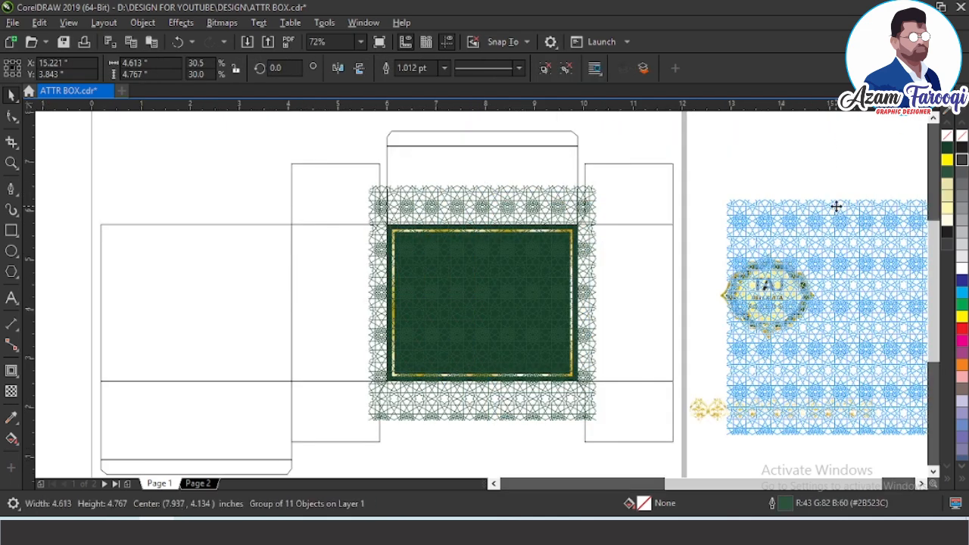
{"action": "left_click", "coordinate": [768, 158]}
Try to PowerClip the geometric pattern by targeting the front panel's upper edge
{"action": "key", "text": "F2"}
{"action": "left_click_drag", "start_coordinate": [507, 200], "coordinate": [611, 246]}
{"action": "left_click", "coordinate": [518, 197]}
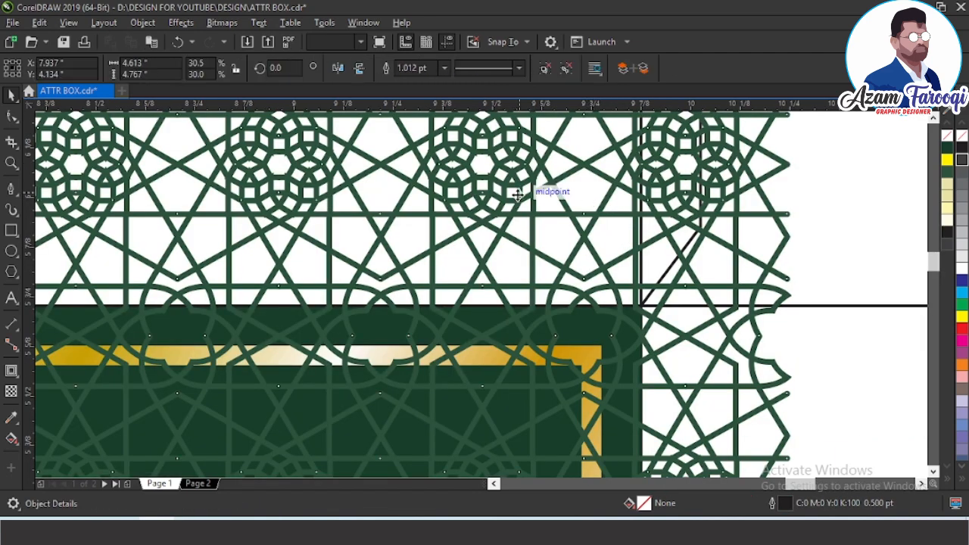
{"action": "right_click", "coordinate": [517, 195]}
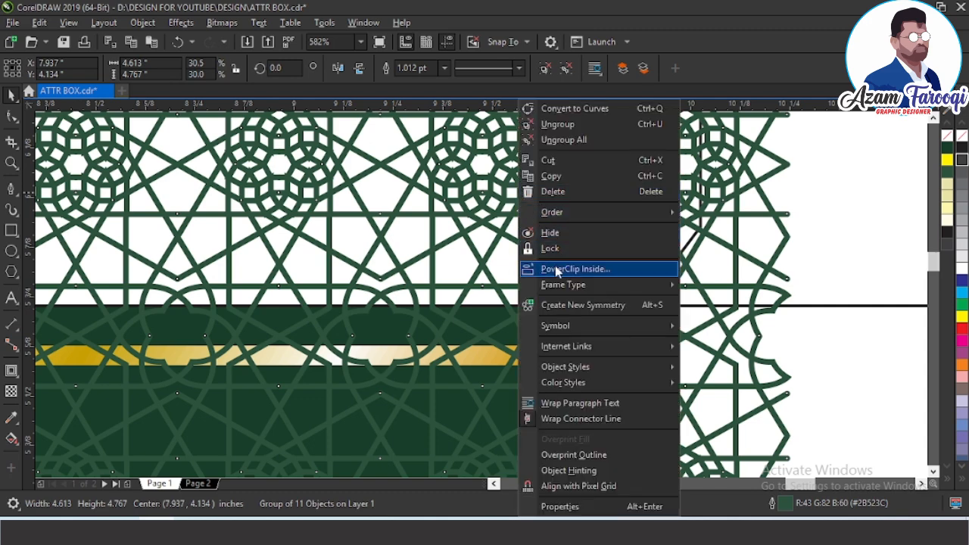
{"action": "left_click", "coordinate": [574, 269]}
{"action": "left_click", "coordinate": [479, 307]}
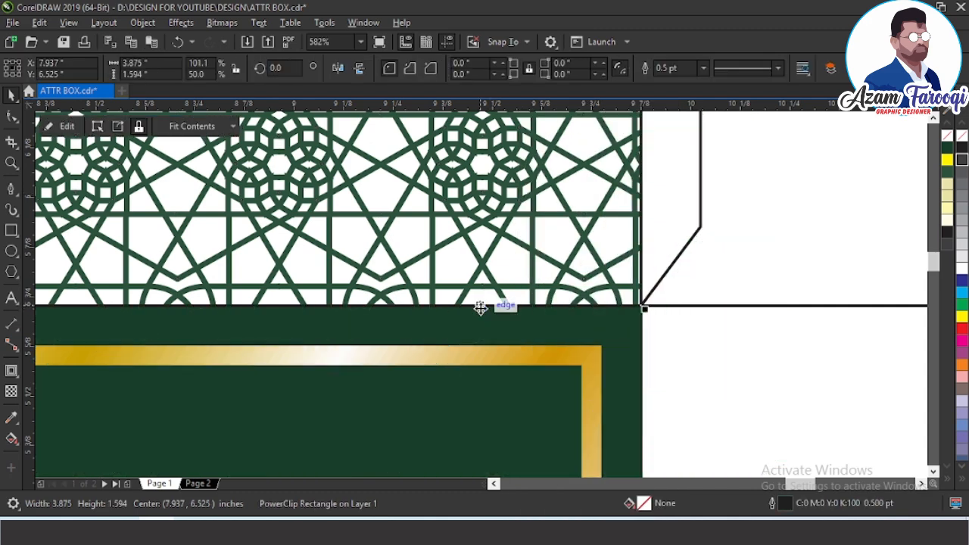
{"action": "key", "text": "ctrl+z"}
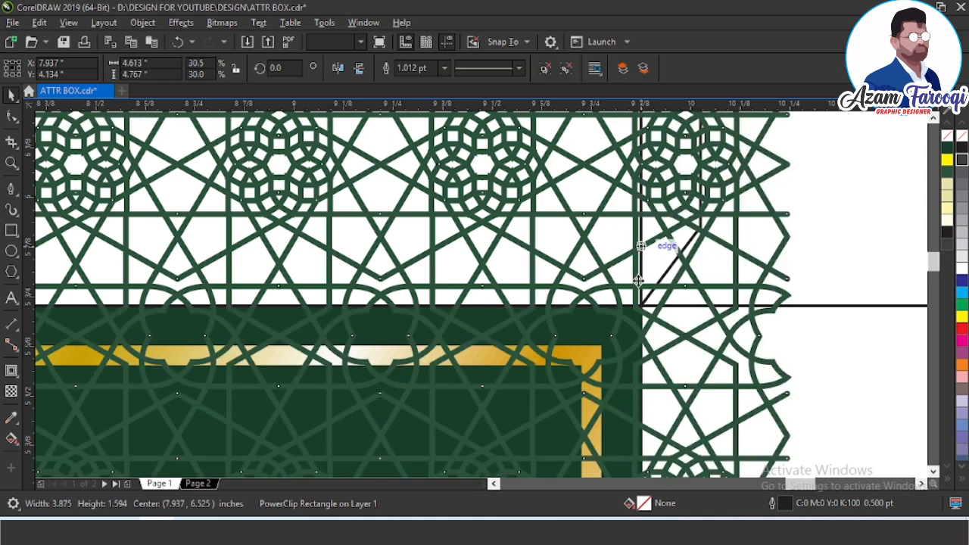
PowerClip the geometric pattern inside the template's dark green front panel
{"action": "left_click", "coordinate": [635, 304]}
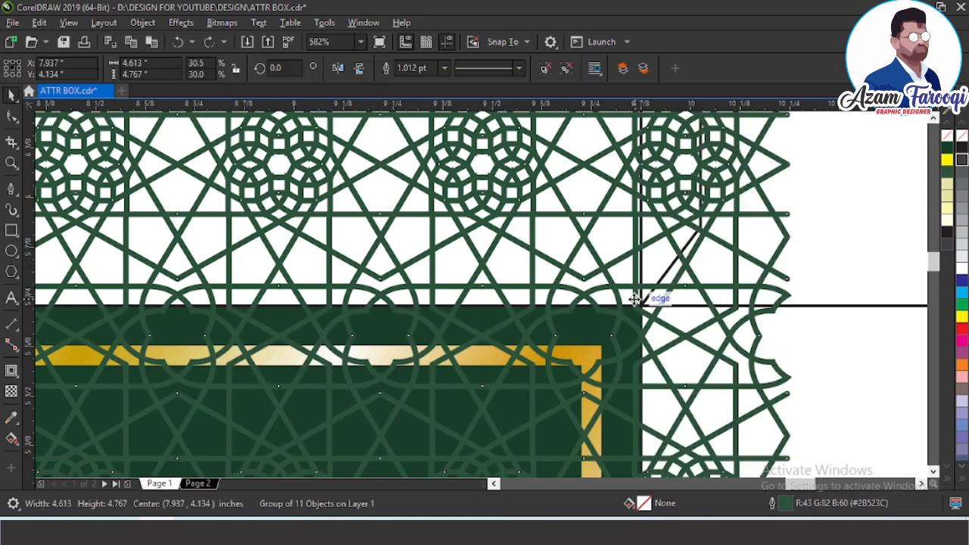
{"action": "right_click", "coordinate": [638, 296]}
{"action": "left_click", "coordinate": [679, 270]}
{"action": "left_click", "coordinate": [578, 326]}
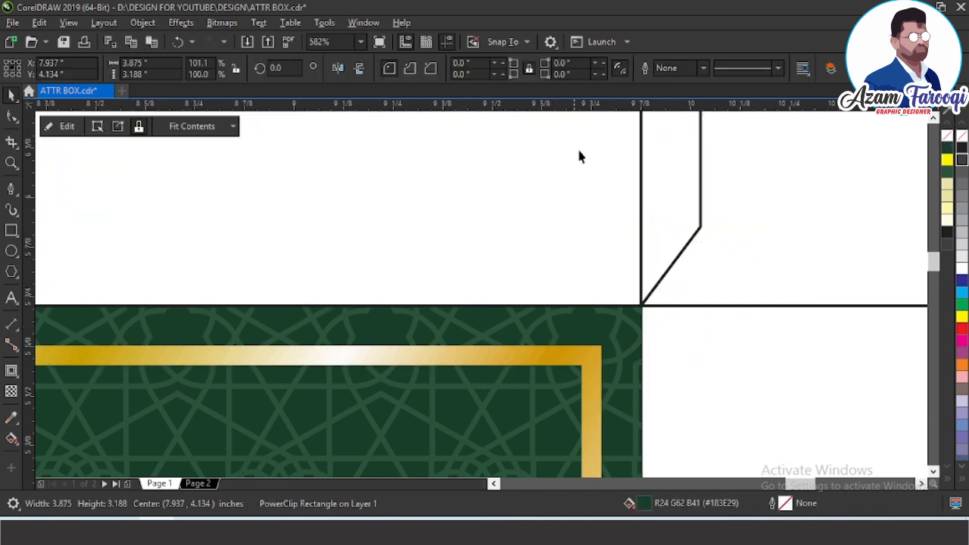
{"action": "left_click", "coordinate": [655, 142]}
Fill both side panels and the back panel group of the template with the dark green used on the front panel
{"action": "key", "text": "F4"}
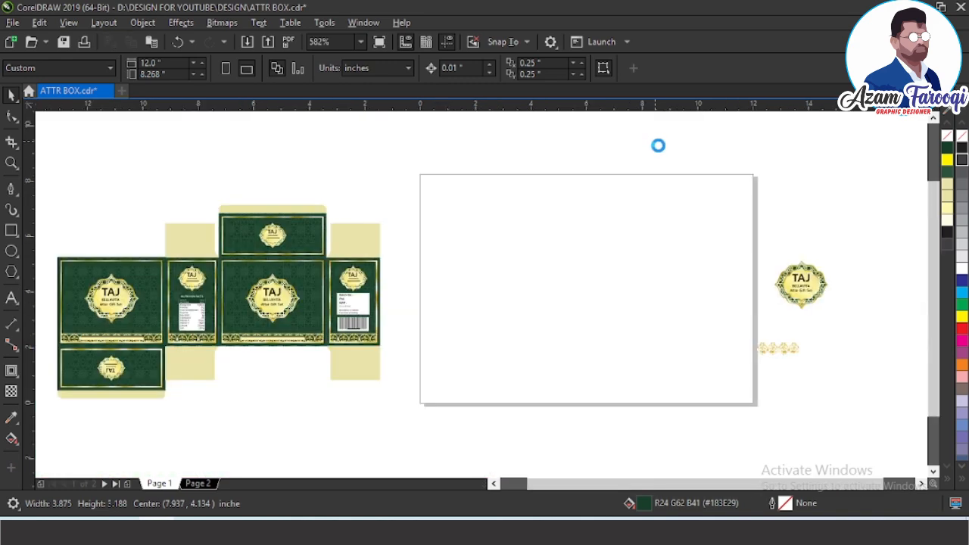
{"action": "key", "text": "F2"}
{"action": "left_click_drag", "start_coordinate": [365, 160], "coordinate": [783, 386]}
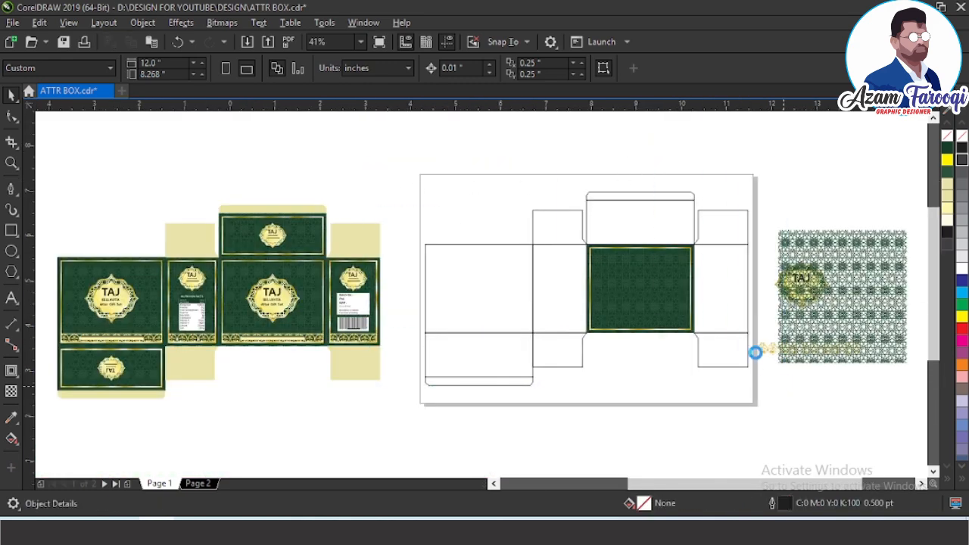
{"action": "left_click", "coordinate": [727, 301]}
{"action": "left_click", "coordinate": [454, 296], "text": "shift"}
{"action": "left_click", "coordinate": [315, 301], "text": "shift"}
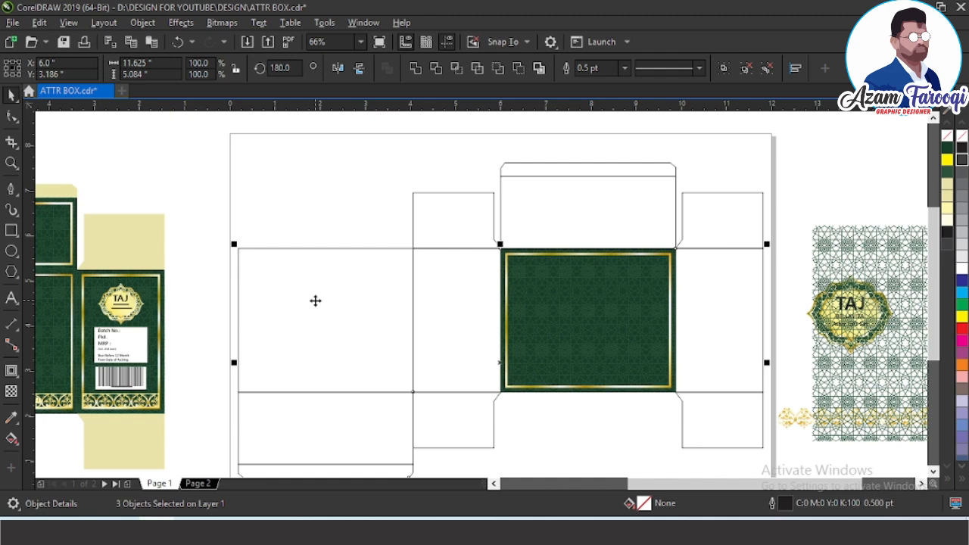
{"action": "left_click", "coordinate": [948, 148]}
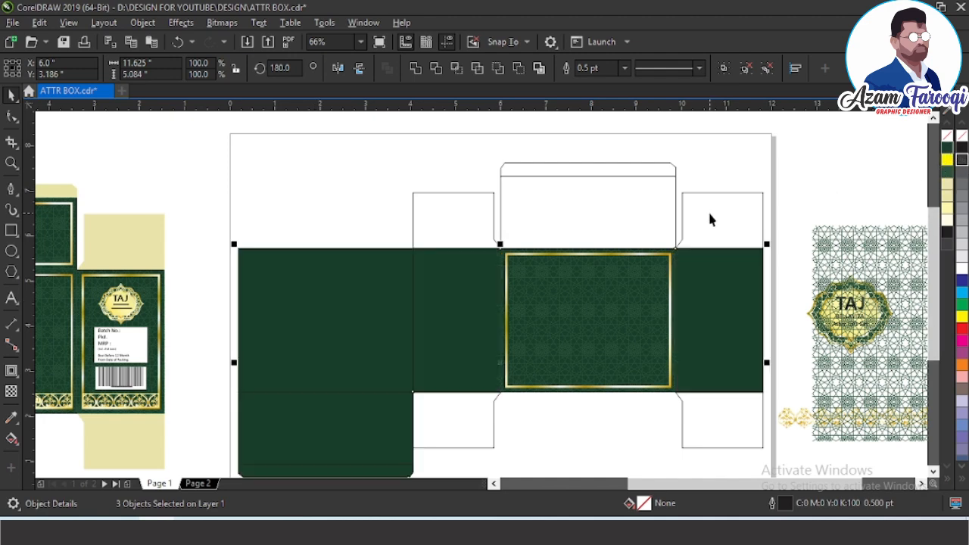
Ungroup the template's back panel group and fill its bottom tuck flap with light cream
{"action": "left_click", "coordinate": [354, 383]}
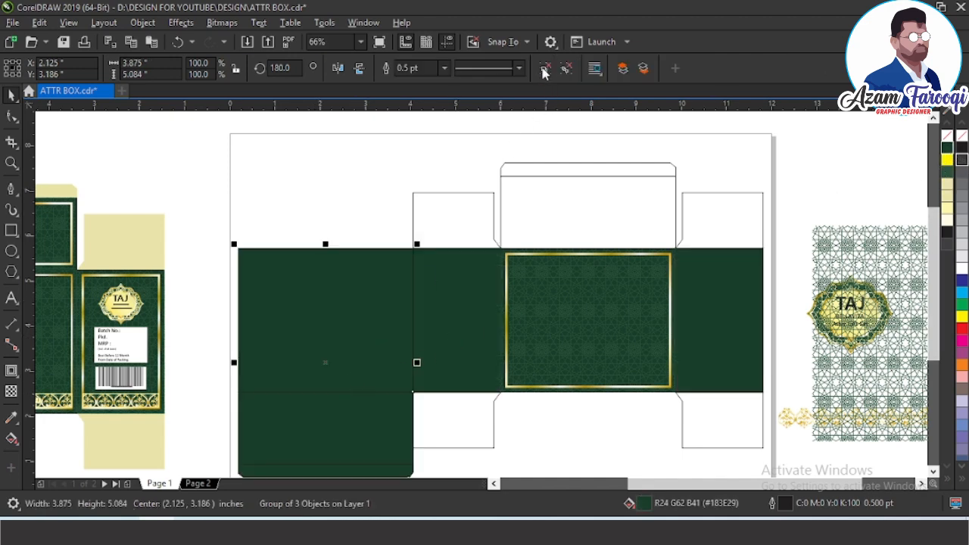
{"action": "left_click", "coordinate": [543, 72]}
{"action": "left_click", "coordinate": [362, 471]}
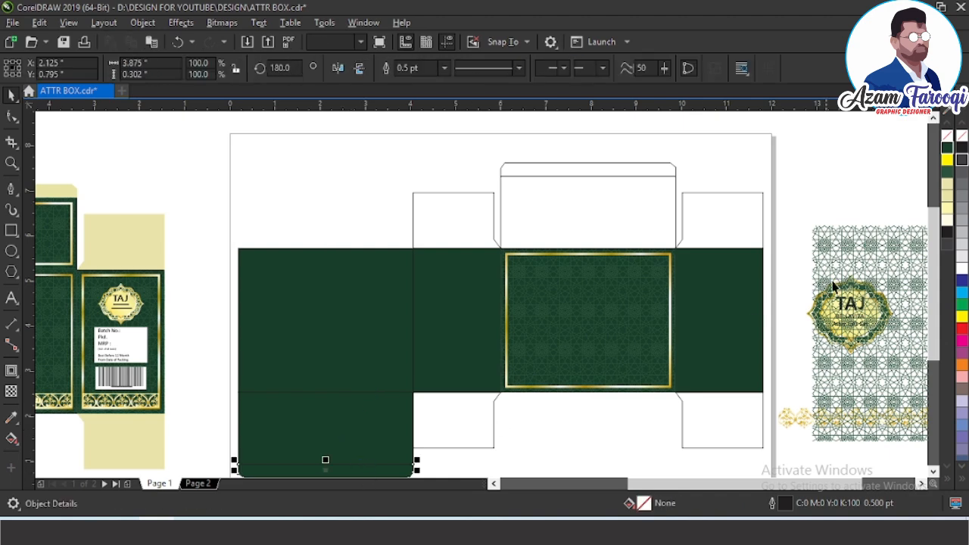
{"action": "left_click", "coordinate": [946, 220]}
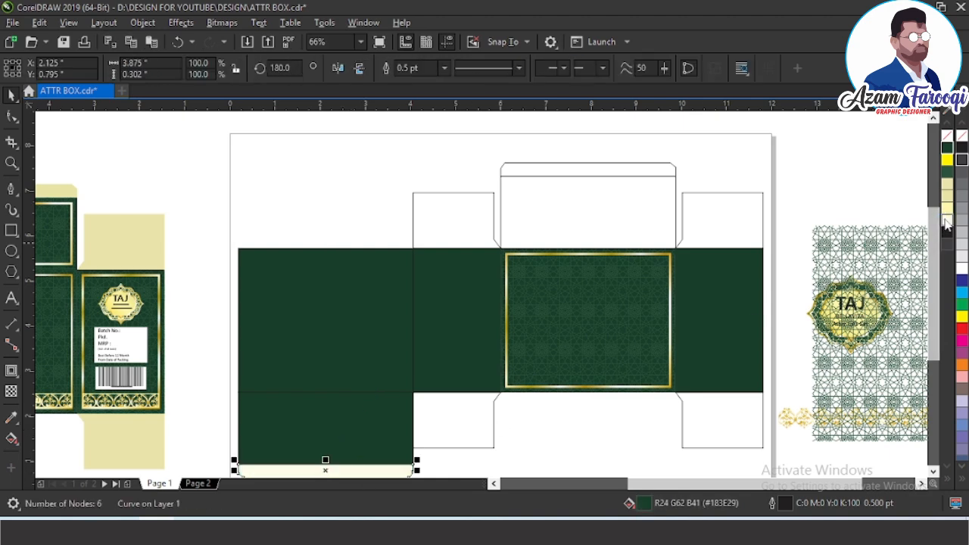
Fill the two upper dust flaps above the side panels with beige C9 M4 Y42 K0
{"action": "left_click", "coordinate": [475, 210]}
{"action": "key", "text": "ctrl+r"}
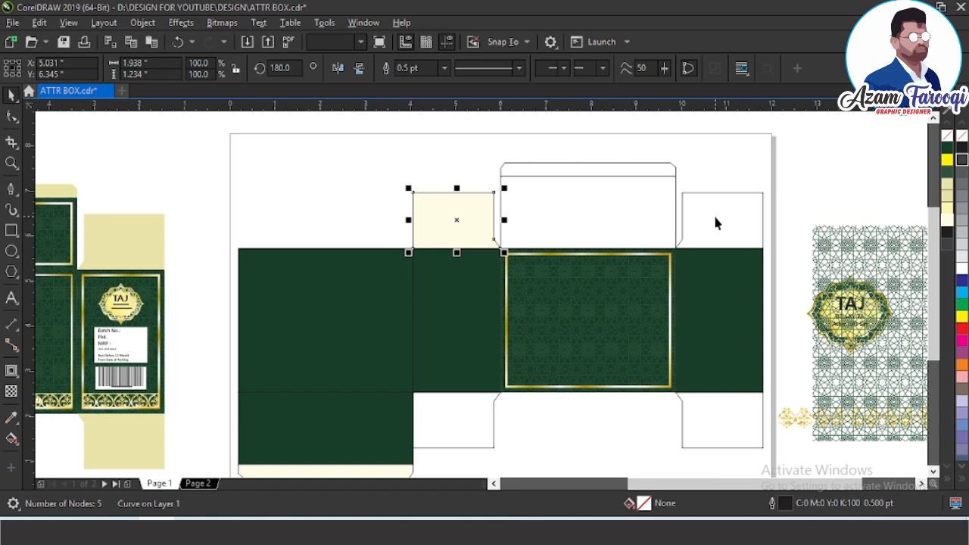
{"action": "left_click", "coordinate": [947, 195]}
{"action": "left_click", "coordinate": [675, 197]}
{"action": "key", "text": "ctrl+r"}
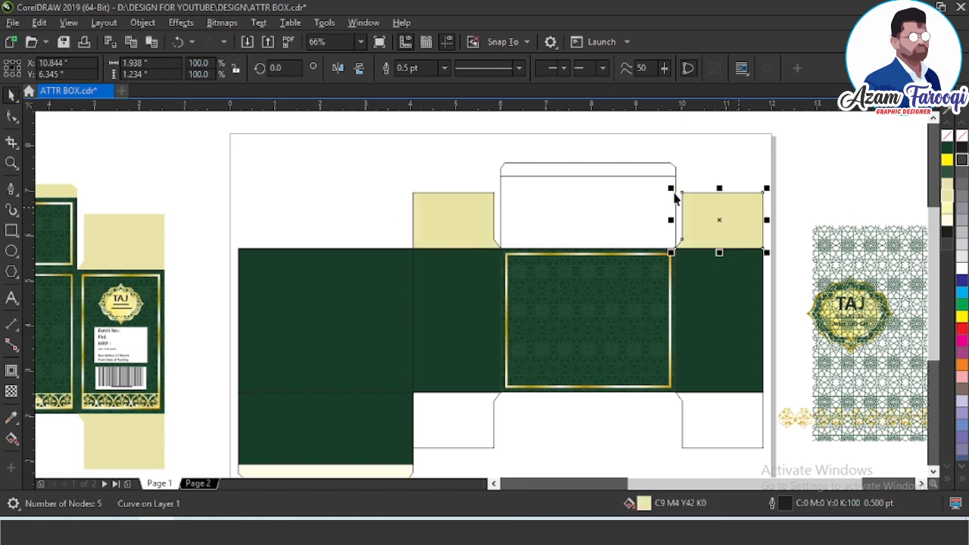
Repeat the beige fill on the top tuck flap, the two lower dust flaps and the back panel's bottom tuck flap
{"action": "left_click", "coordinate": [609, 168]}
{"action": "key", "text": "ctrl+r"}
{"action": "left_click", "coordinate": [701, 399]}
{"action": "key", "text": "ctrl+r"}
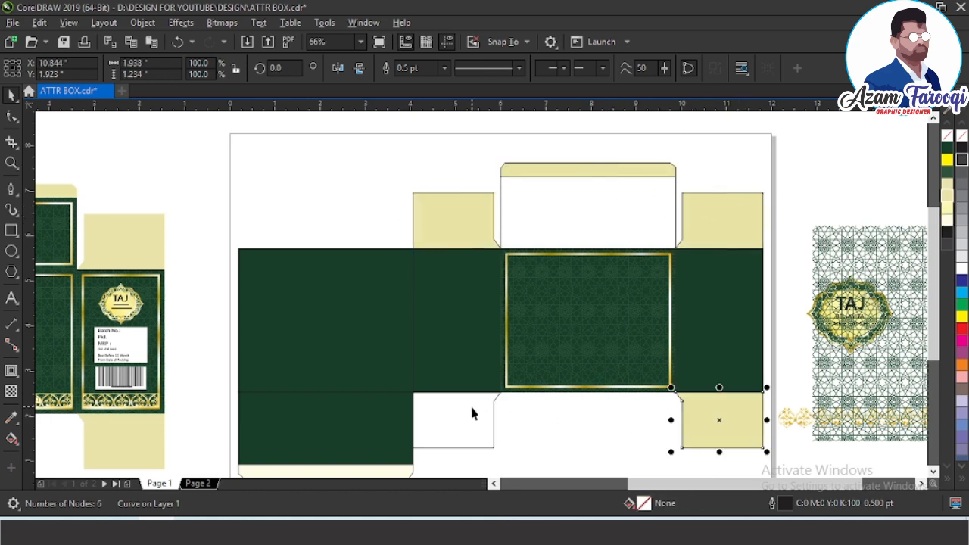
{"action": "left_click", "coordinate": [472, 412], "text": "ctrl"}
{"action": "key", "text": "ctrl+r"}
{"action": "left_click", "coordinate": [377, 473]}
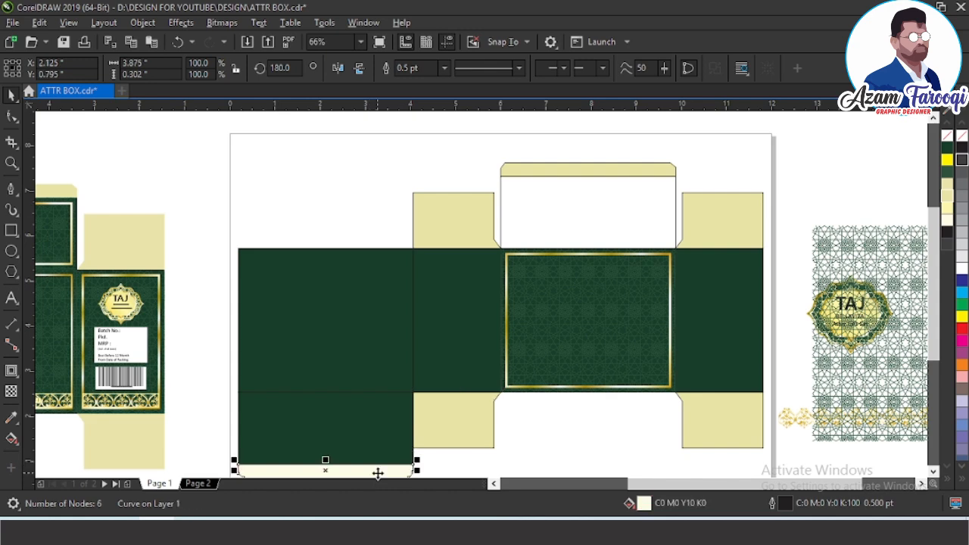
{"action": "key", "text": "ctrl+r"}
Fill the blank rectangle above the front panel with dark green
{"action": "left_click", "coordinate": [643, 231]}
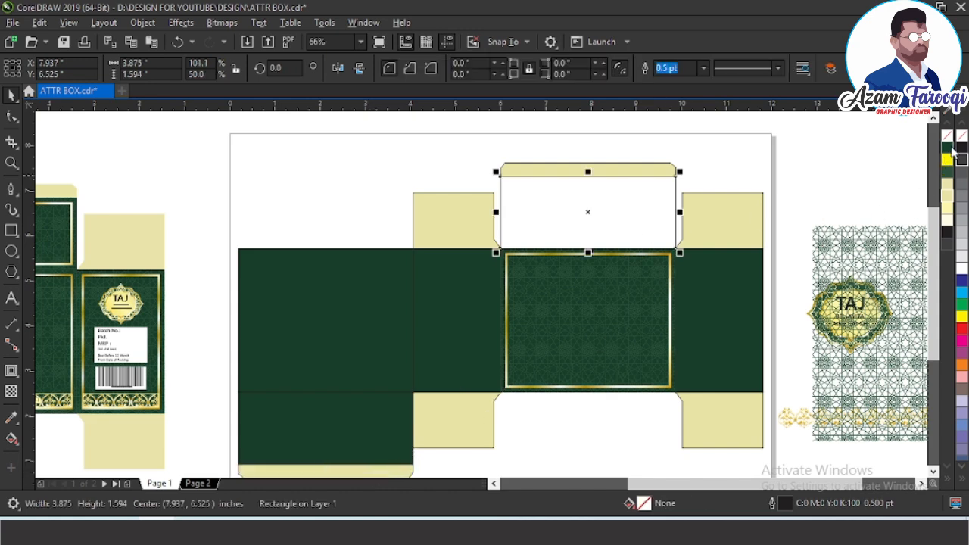
{"action": "left_click", "coordinate": [946, 148]}
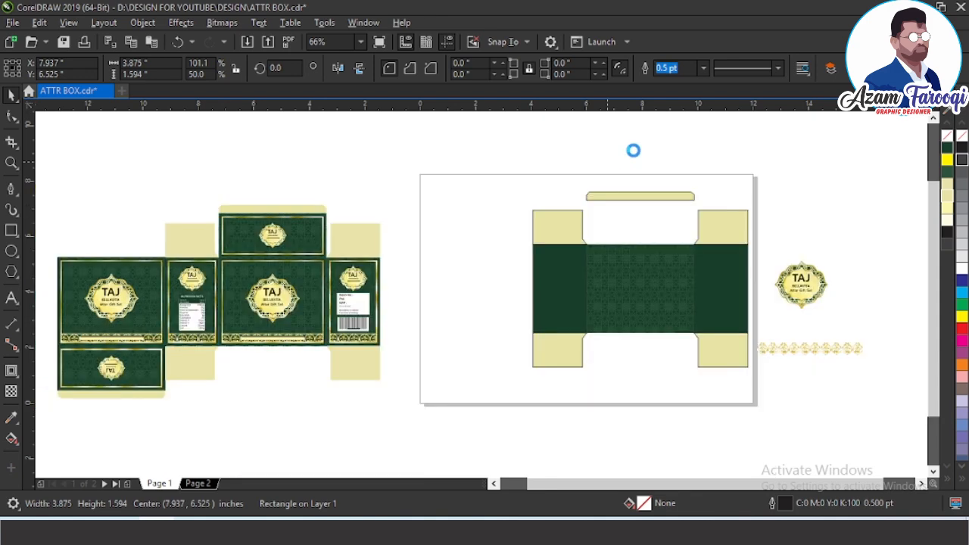
{"action": "left_click", "coordinate": [445, 205]}
Move the spare geometric pattern about 2 inches away from the loose TAJ emblem
{"action": "key", "text": "F2"}
{"action": "left_click_drag", "start_coordinate": [293, 193], "coordinate": [917, 353]}
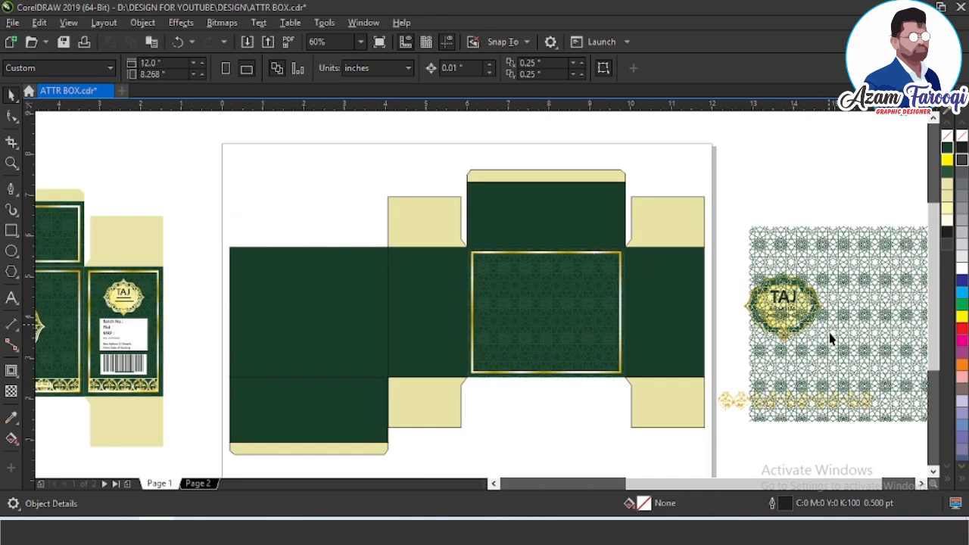
{"action": "left_click_drag", "start_coordinate": [787, 372], "coordinate": [867, 358]}
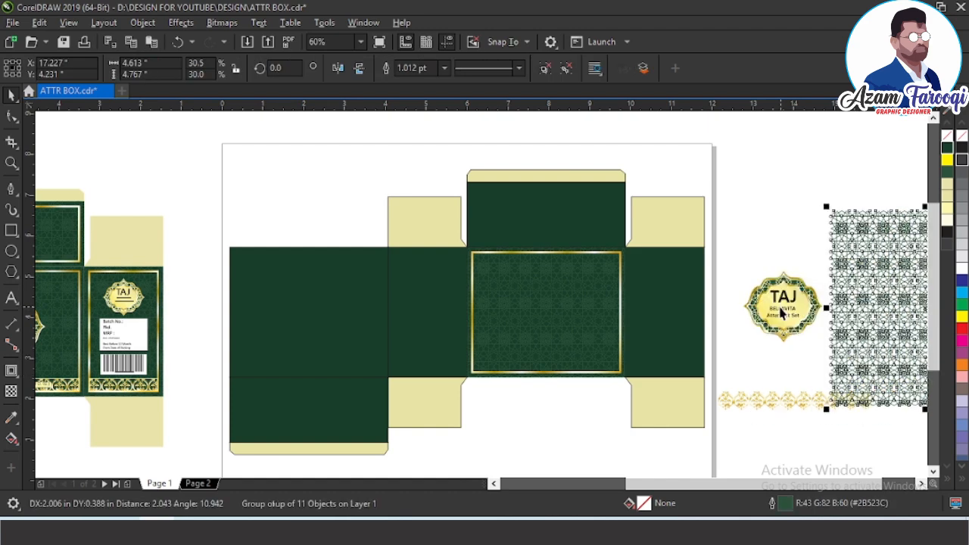
Place the TAJ emblem in the middle of the template's front panel and bring it in front of all other objects
{"action": "left_click", "coordinate": [783, 313]}
{"action": "left_click_drag", "start_coordinate": [760, 310], "coordinate": [729, 311]}
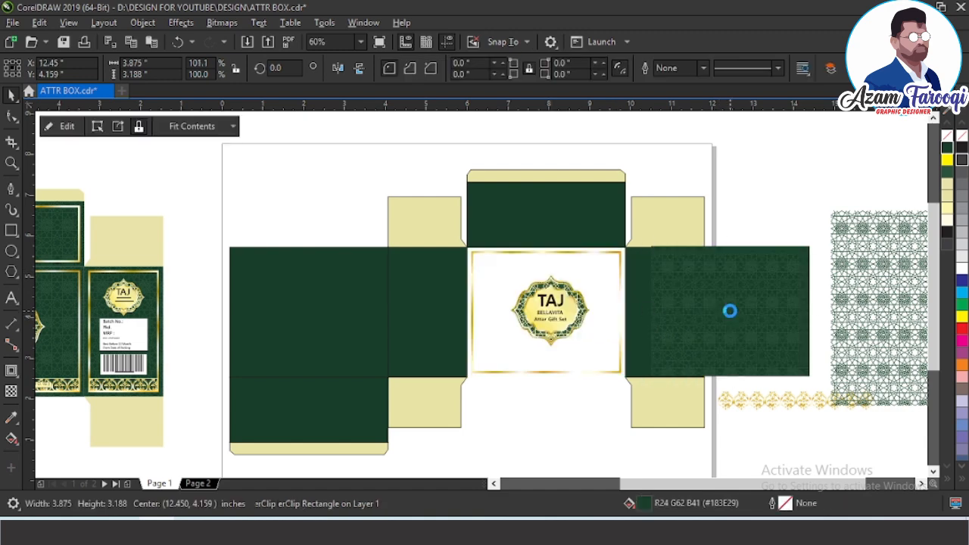
{"action": "key", "text": "ctrl+z"}
{"action": "left_click_drag", "start_coordinate": [489, 245], "coordinate": [605, 391]}
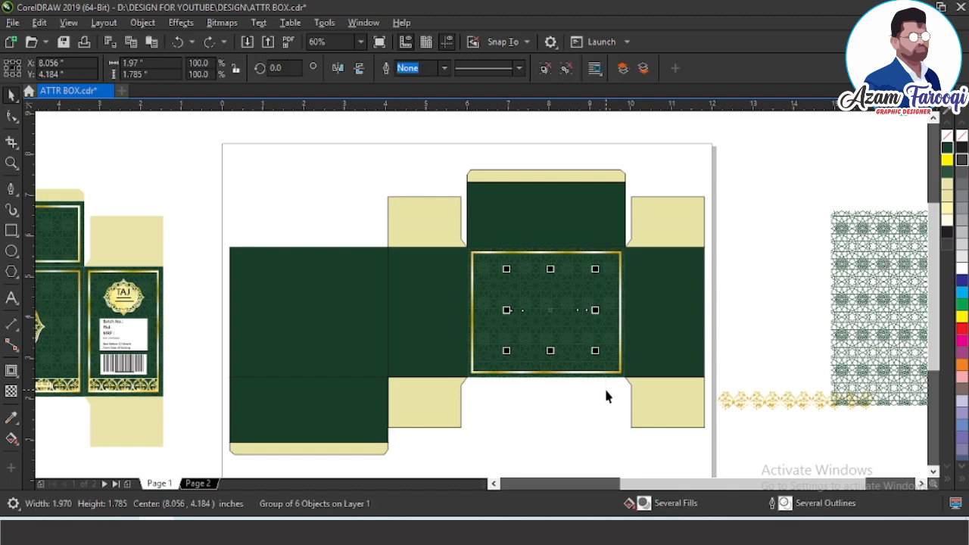
{"action": "key", "text": "shift+Page_Up"}
Ungroup the TAJ emblem on the front panel and select its outer gold frame curve
{"action": "key", "text": "F2"}
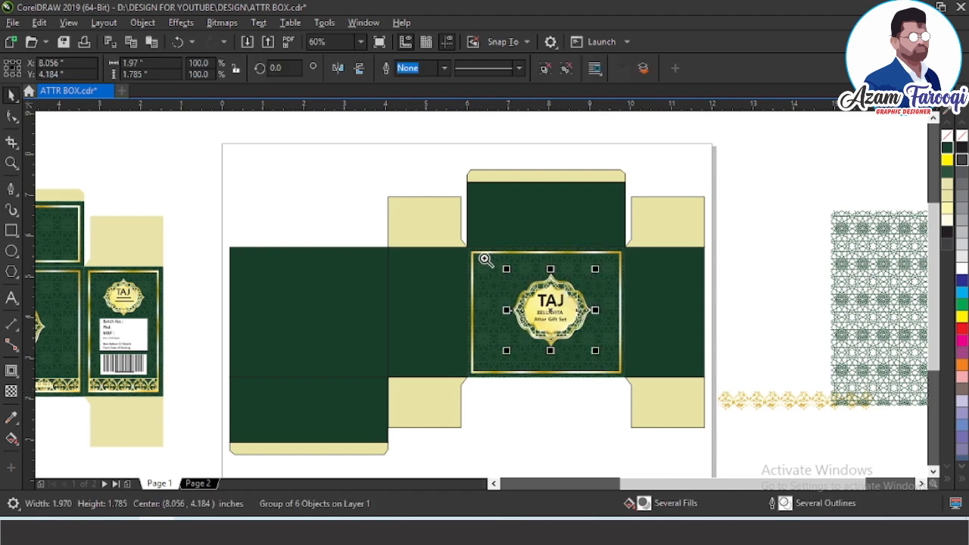
{"action": "left_click_drag", "start_coordinate": [485, 260], "coordinate": [623, 345]}
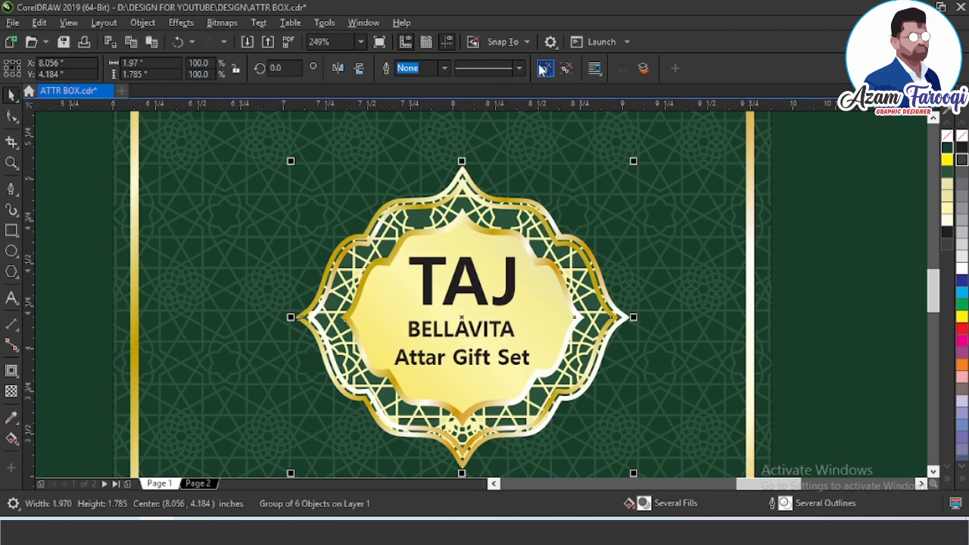
{"action": "key", "text": "Escape"}
{"action": "scroll", "coordinate": [515, 160], "scroll_direction": "down", "scroll_amount": 2}
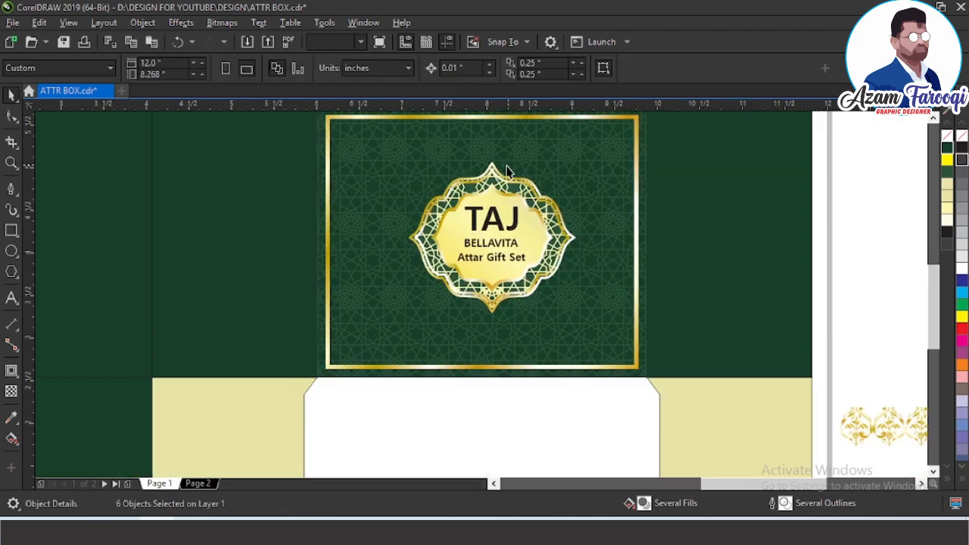
{"action": "left_click", "coordinate": [496, 172]}
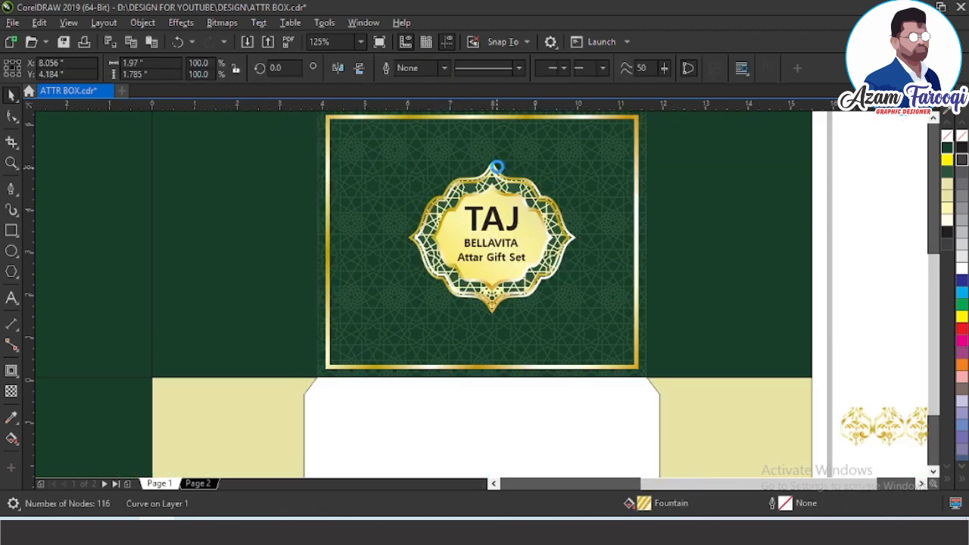
Move all the ungrouped emblem pieces together about 4 inches down, clear of the box panels
{"action": "scroll", "coordinate": [496, 173], "scroll_direction": "down", "scroll_amount": 2}
{"action": "left_click_drag", "start_coordinate": [416, 154], "coordinate": [553, 265]}
{"action": "left_click_drag", "start_coordinate": [494, 204], "coordinate": [474, 370]}
Examine the loose TAJ emblem up close, focusing on its outer gold frame
{"action": "key", "text": "shift+F2"}
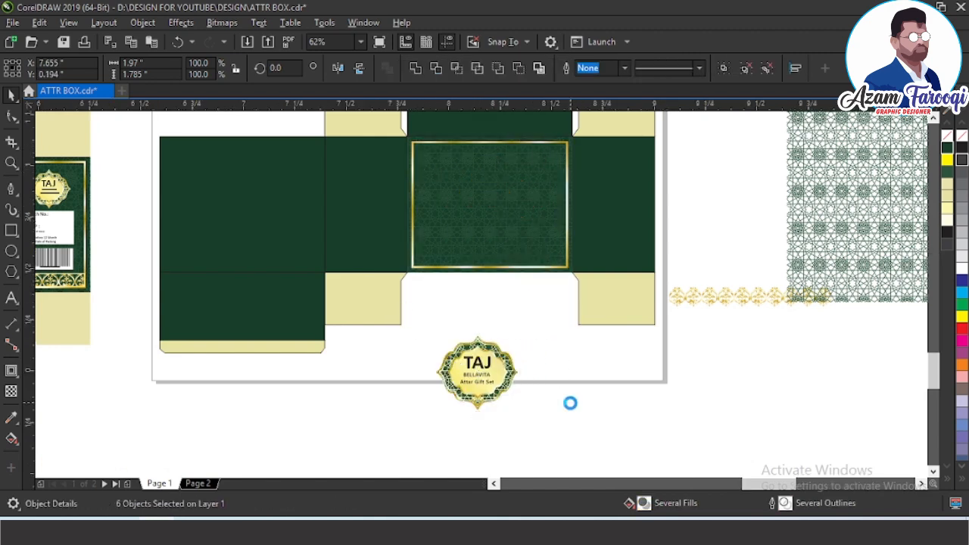
{"action": "scroll", "coordinate": [533, 142], "scroll_direction": "down", "scroll_amount": 1}
{"action": "key", "text": "F2"}
{"action": "left_click_drag", "start_coordinate": [330, 143], "coordinate": [660, 351]}
{"action": "left_click", "coordinate": [467, 147]}
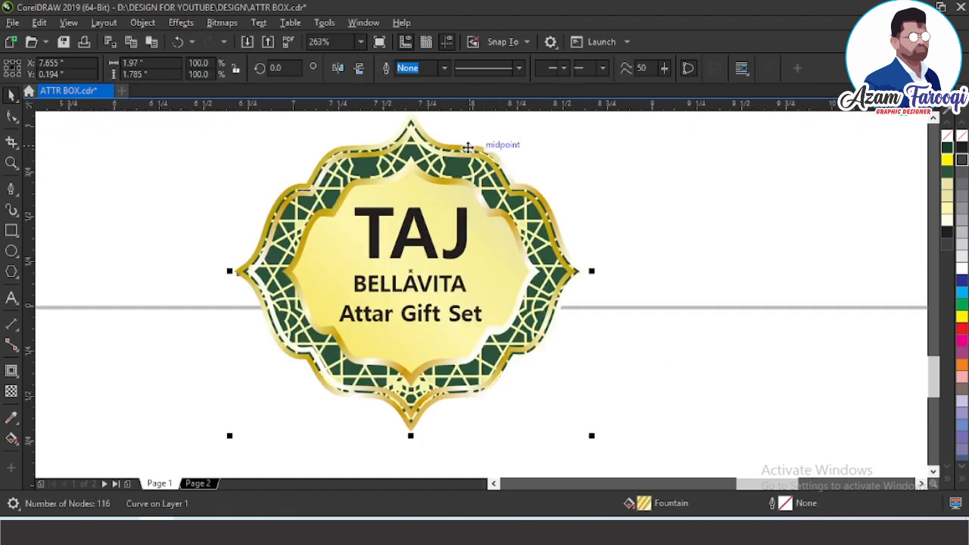
{"action": "left_click", "coordinate": [467, 147]}
{"action": "left_click", "coordinate": [468, 149]}
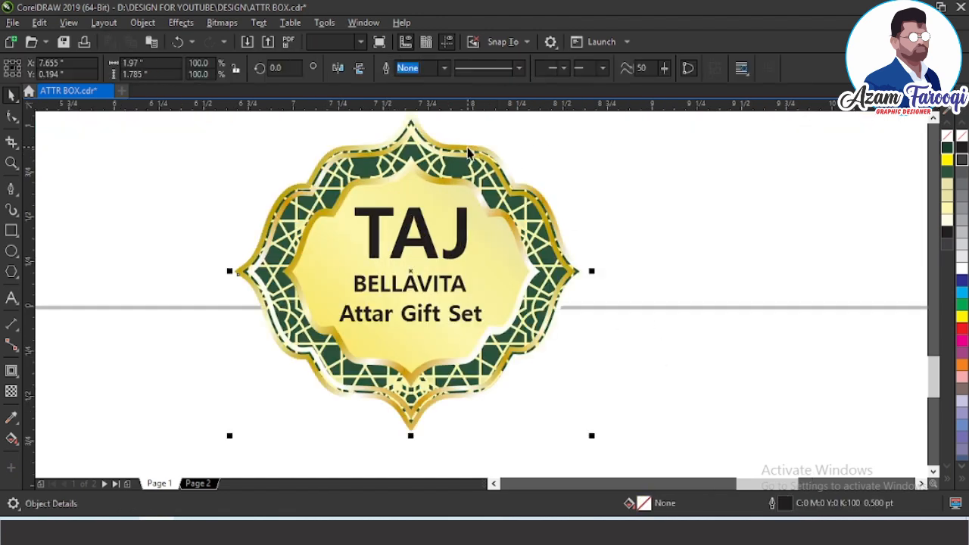
{"action": "scroll", "coordinate": [467, 149], "scroll_direction": "down", "scroll_amount": 1}
{"action": "key", "text": "F2"}
{"action": "left_click_drag", "start_coordinate": [395, 122], "coordinate": [472, 170]}
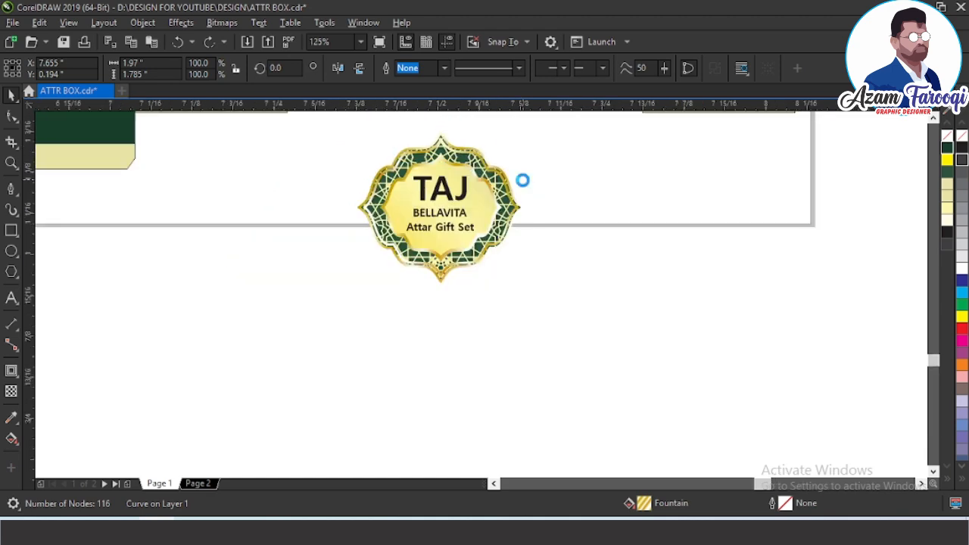
{"action": "scroll", "coordinate": [479, 148], "scroll_direction": "down", "scroll_amount": 2}
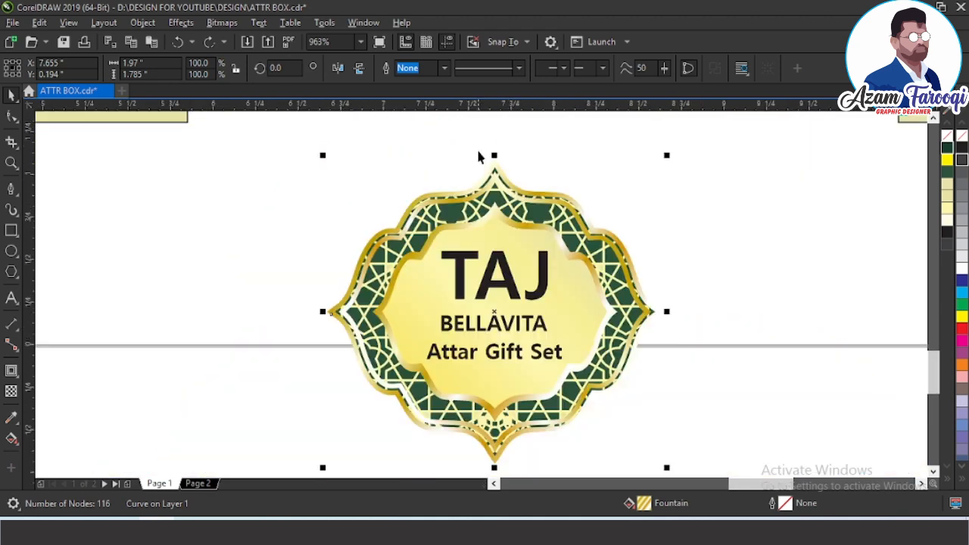
{"action": "scroll", "coordinate": [602, 256], "scroll_direction": "down", "scroll_amount": 1}
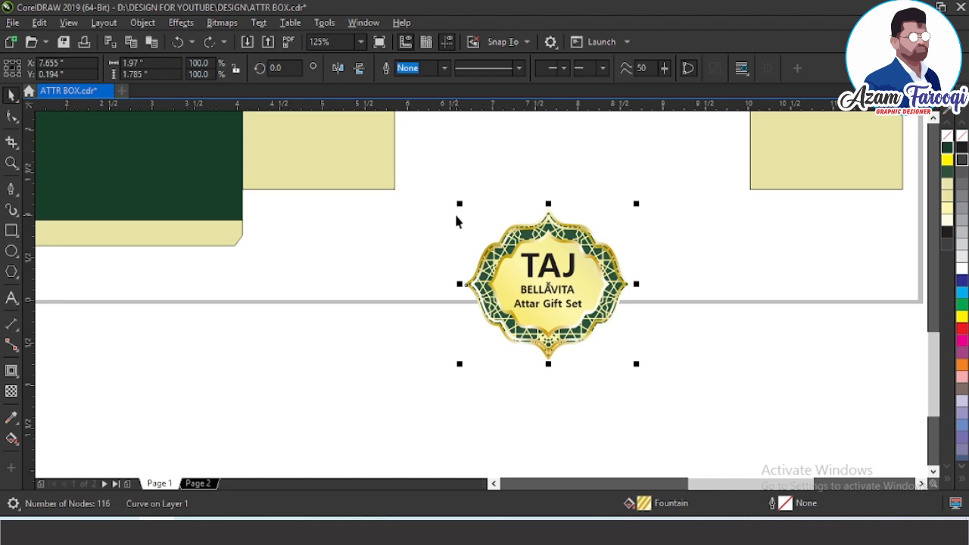
{"action": "scroll", "coordinate": [456, 221], "scroll_direction": "down", "scroll_amount": 1}
{"action": "scroll", "coordinate": [487, 229], "scroll_direction": "up", "scroll_amount": 2}
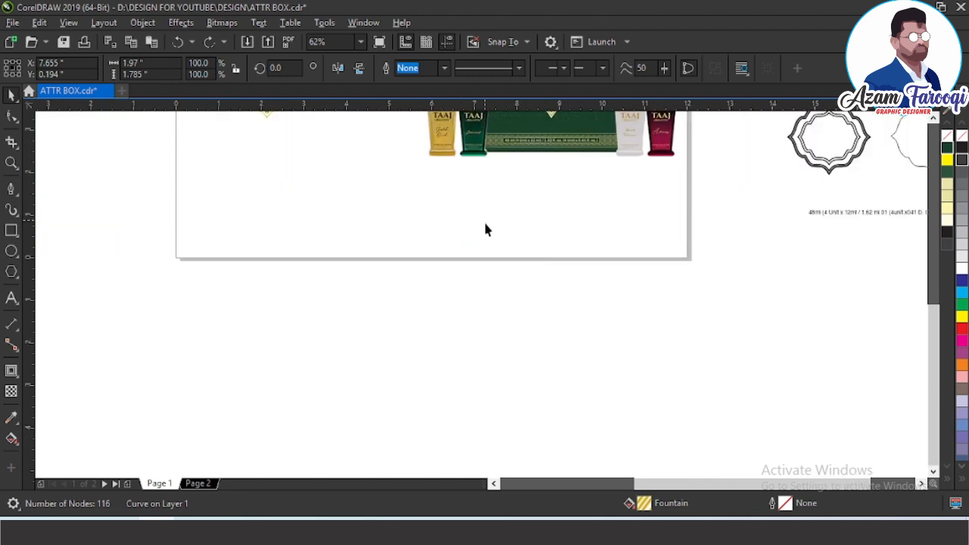
Copy the blank single emblem outline from Page 2 and paste it onto Page 1
{"action": "key", "text": "Page_Down"}
{"action": "left_click", "coordinate": [534, 322]}
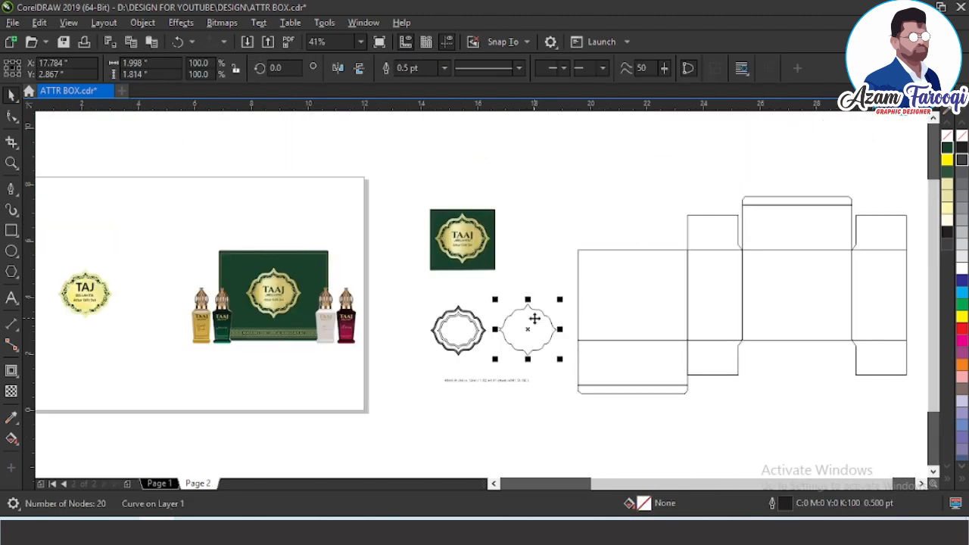
{"action": "key", "text": "Page_Up"}
{"action": "left_click", "coordinate": [533, 322]}
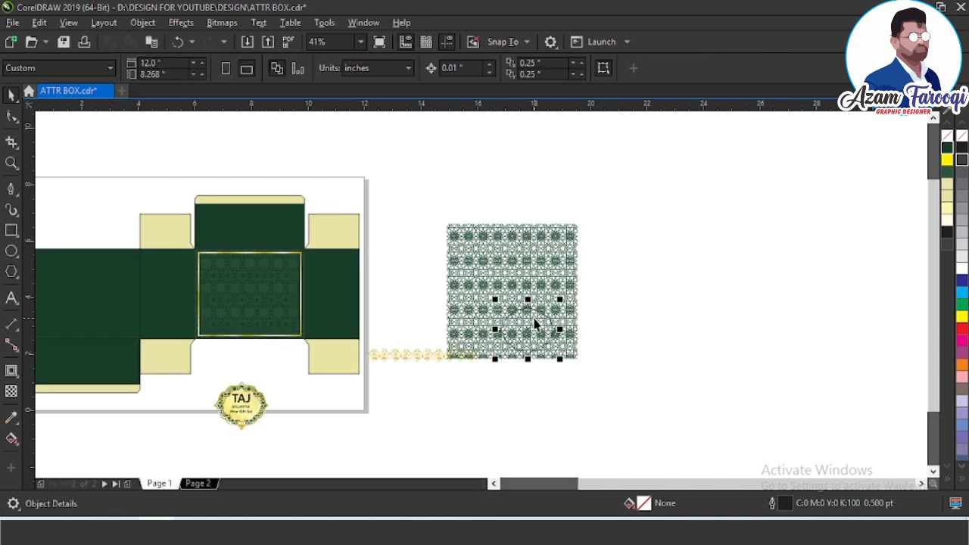
{"action": "left_click_drag", "start_coordinate": [534, 324], "coordinate": [322, 398]}
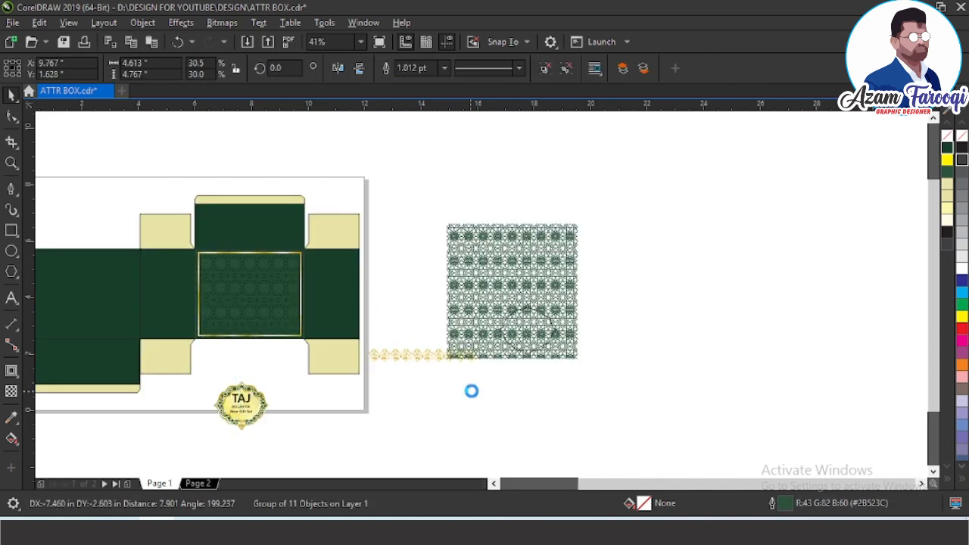
{"action": "key", "text": "ctrl+z"}
{"action": "left_click", "coordinate": [657, 273]}
{"action": "left_click_drag", "start_coordinate": [685, 269], "coordinate": [471, 420]}
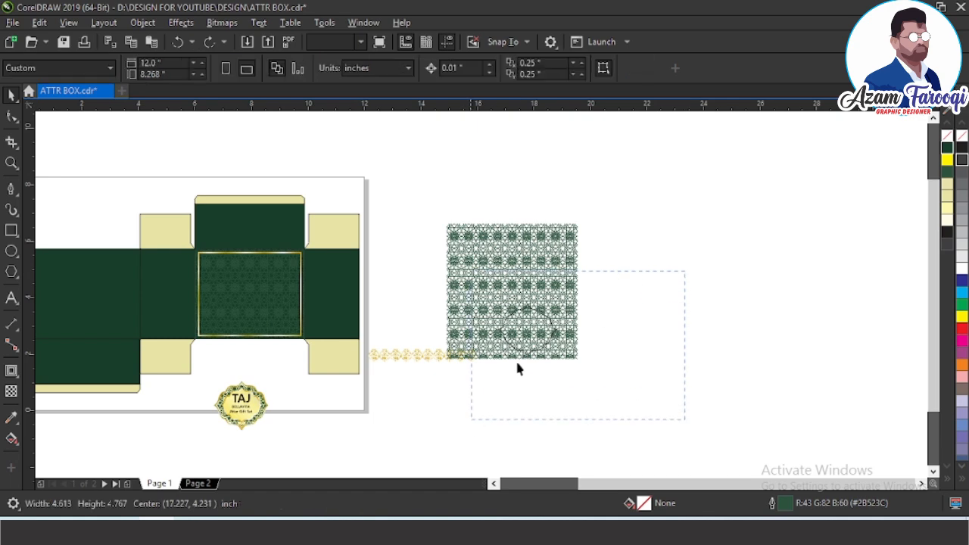
{"action": "left_click_drag", "start_coordinate": [526, 325], "coordinate": [301, 414]}
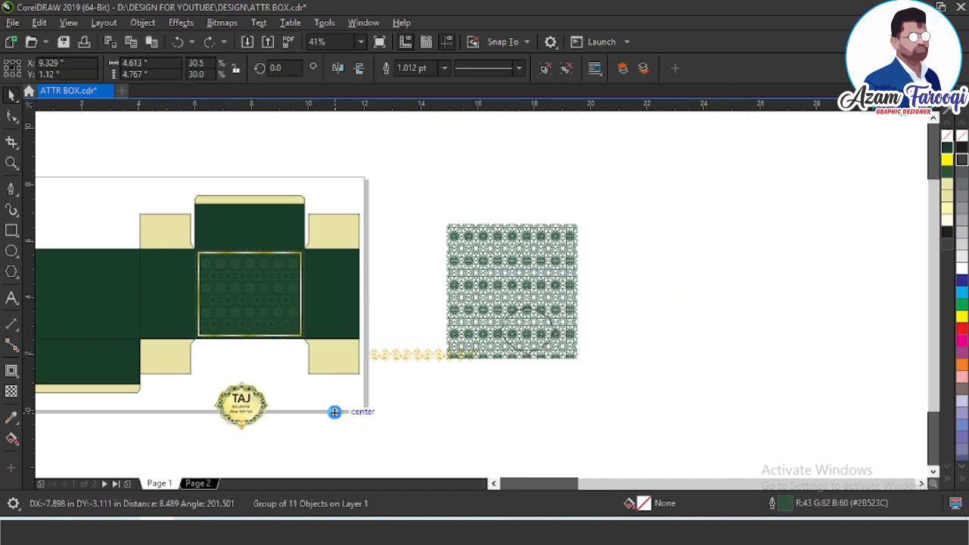
{"action": "key", "text": "ctrl+z"}
Move the pasted blank outline beside the loose TAJ emblem, align their centres on one horizontal line, and select only the outline
{"action": "left_click", "coordinate": [527, 308]}
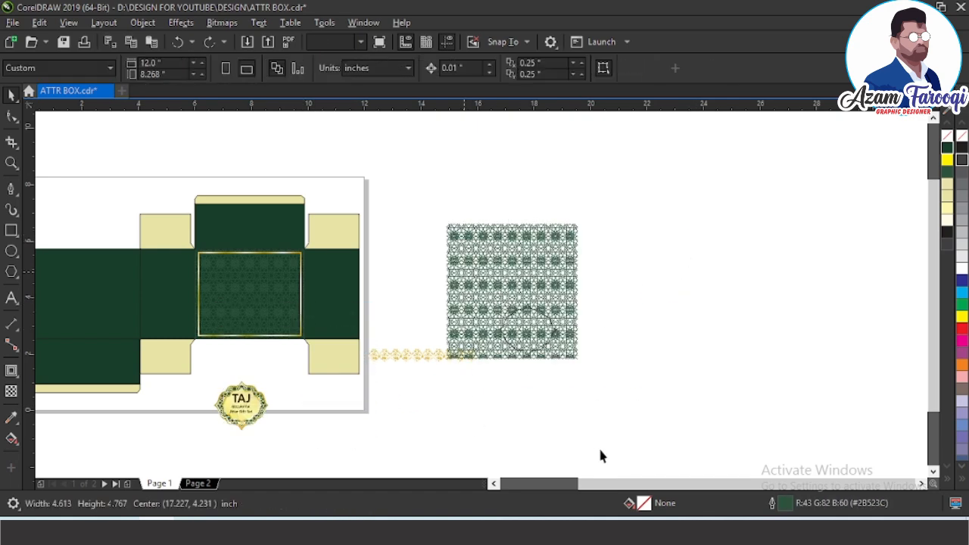
{"action": "left_click_drag", "start_coordinate": [529, 331], "coordinate": [304, 408]}
{"action": "left_click_drag", "start_coordinate": [350, 448], "coordinate": [349, 448]}
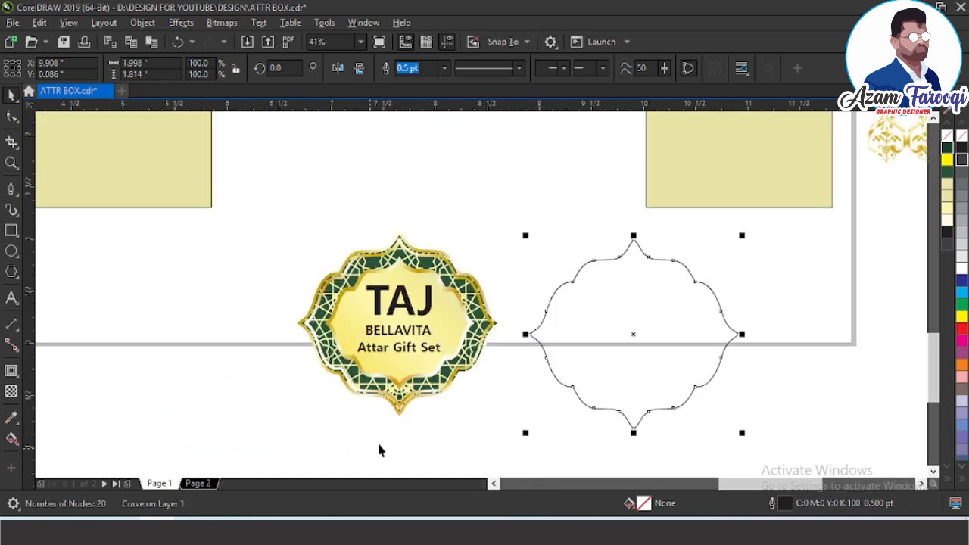
{"action": "left_click", "coordinate": [487, 346], "text": "shift"}
{"action": "key", "text": "e"}
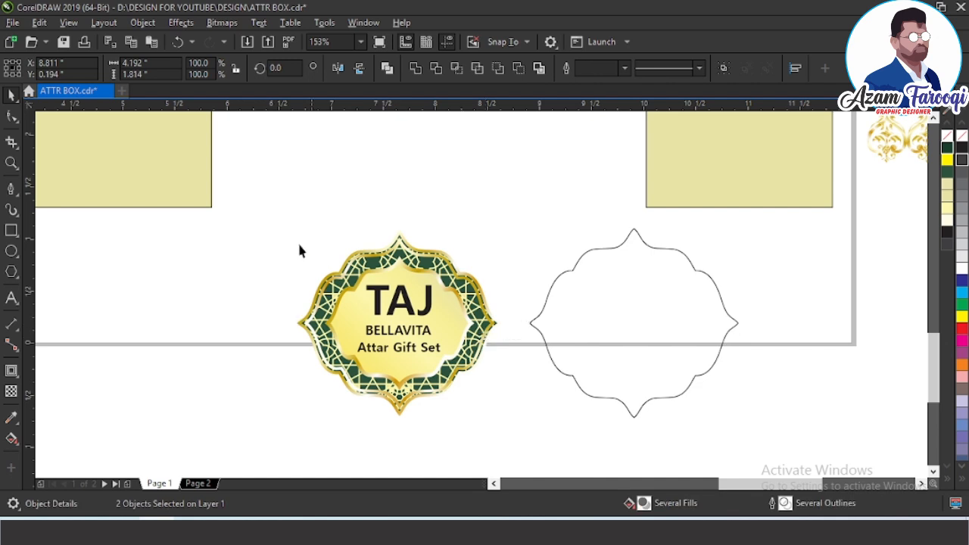
{"action": "key", "text": "F2"}
{"action": "left_click_drag", "start_coordinate": [532, 312], "coordinate": [812, 419]}
{"action": "left_click", "coordinate": [628, 244]}
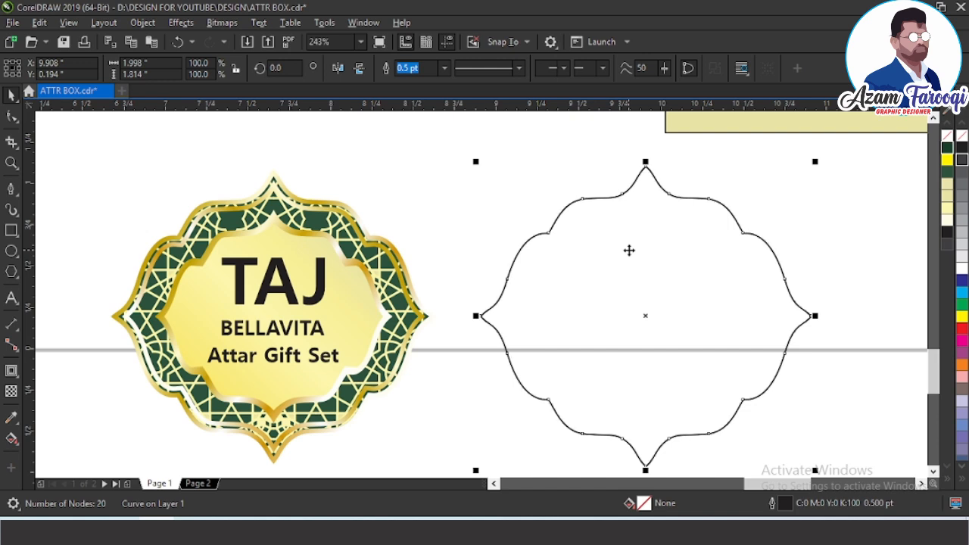
{"action": "key", "text": "Escape"}
{"action": "left_click", "coordinate": [631, 252]}
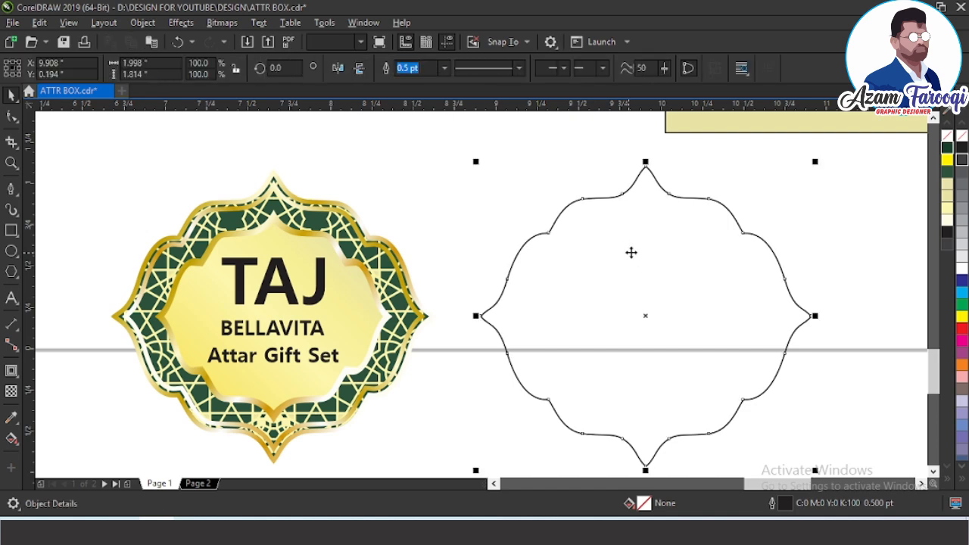
Try line widths of 1.0 pt and 1.5 pt on the blank emblem outline, and set it back to 0.5 pt
{"action": "left_click", "coordinate": [444, 68]}
{"action": "left_click", "coordinate": [434, 126]}
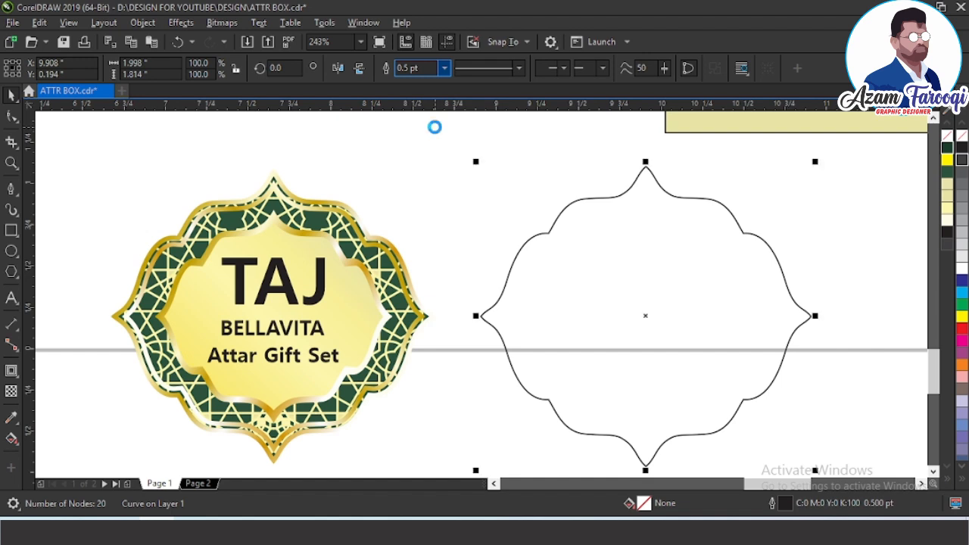
{"action": "left_click", "coordinate": [444, 70]}
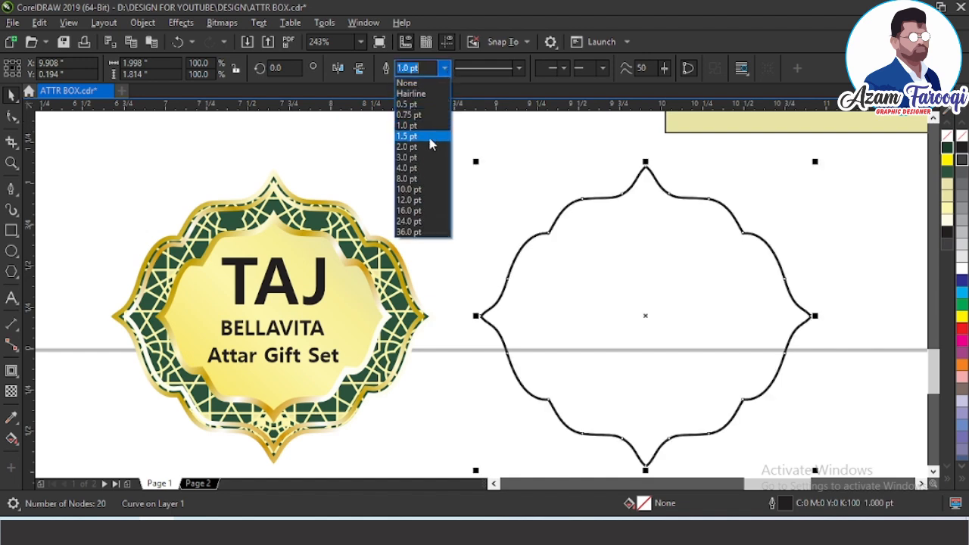
{"action": "left_click", "coordinate": [429, 138]}
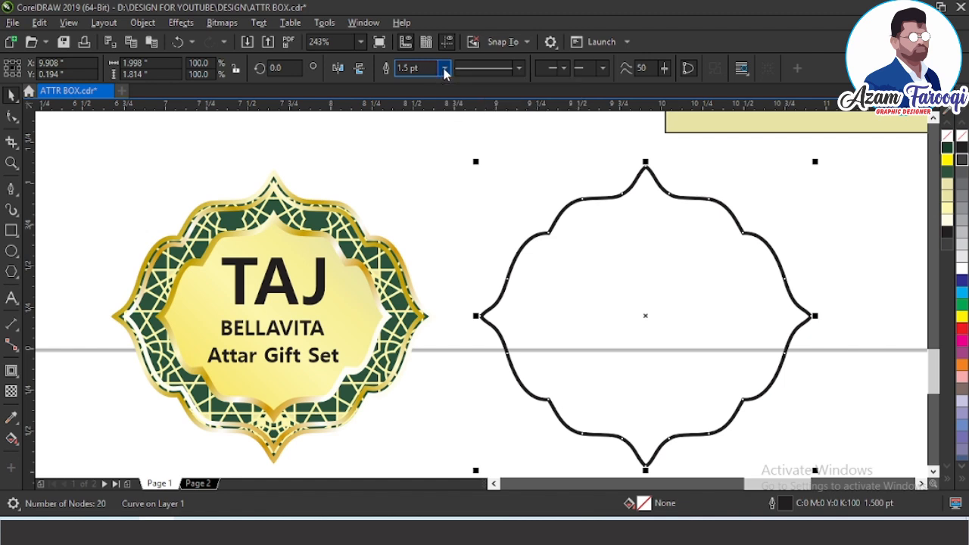
{"action": "left_click", "coordinate": [443, 68]}
{"action": "left_click", "coordinate": [450, 119]}
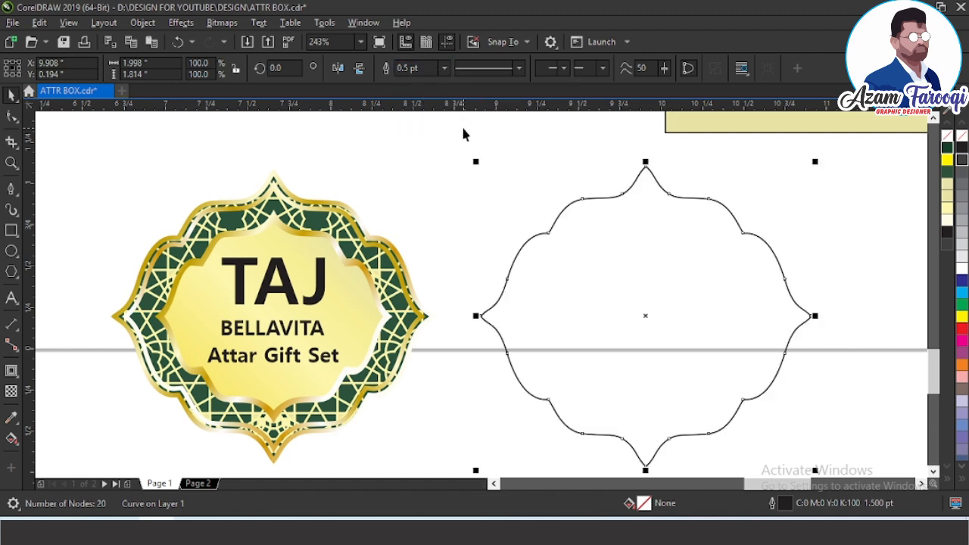
Add an inside contour with a 0.06 inch offset to the blank emblem outline
{"action": "left_click", "coordinate": [10, 372]}
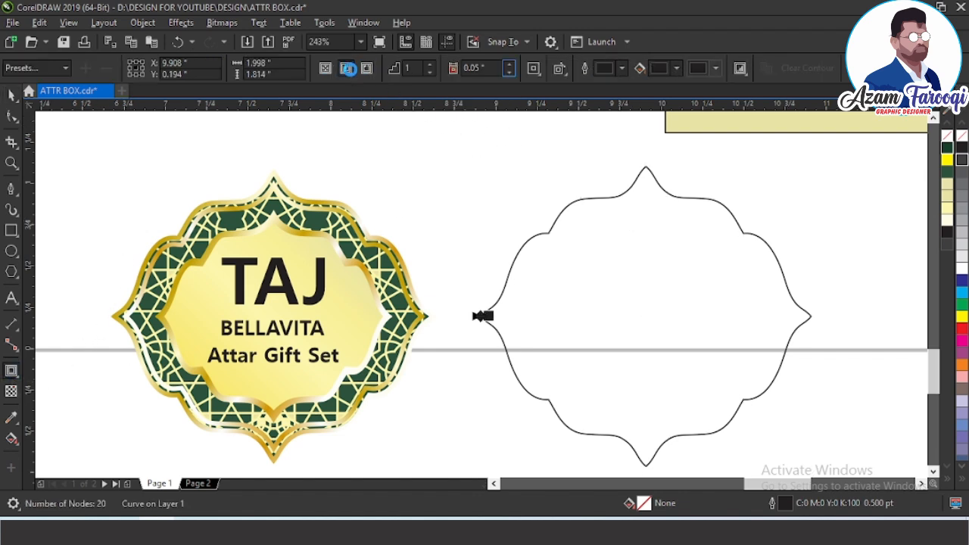
{"action": "left_click", "coordinate": [347, 68]}
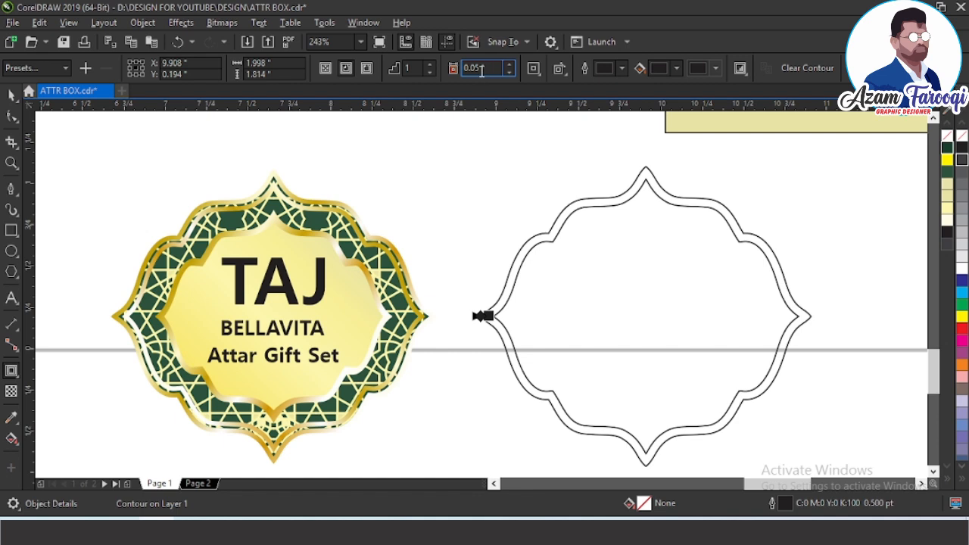
{"action": "type", "text": "0.06"}
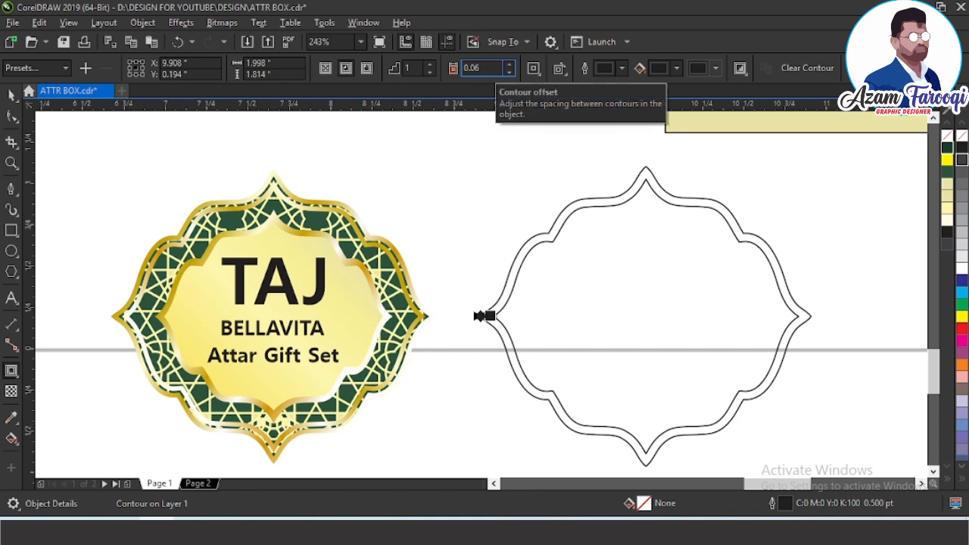
{"action": "key", "text": "Return"}
{"action": "key", "text": "space"}
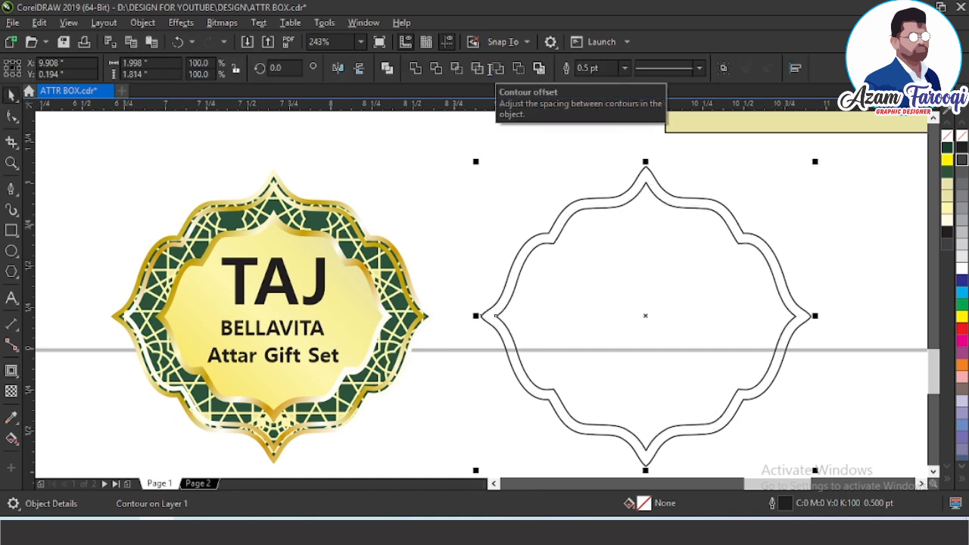
Add another inside contour with a 0.03 inch offset to the outermost emblem curve and break the contour apart
{"action": "left_click", "coordinate": [596, 183]}
{"action": "left_click", "coordinate": [599, 201]}
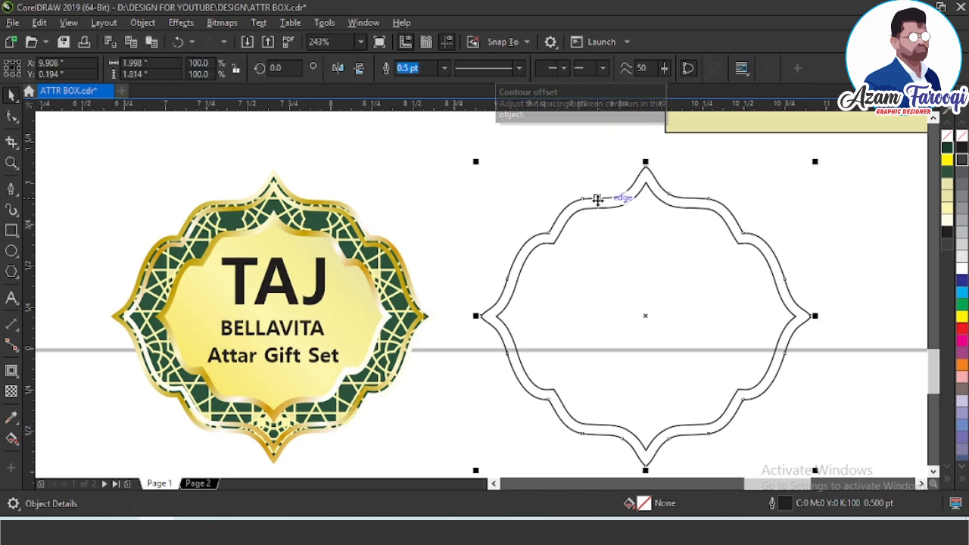
{"action": "left_click", "coordinate": [12, 370]}
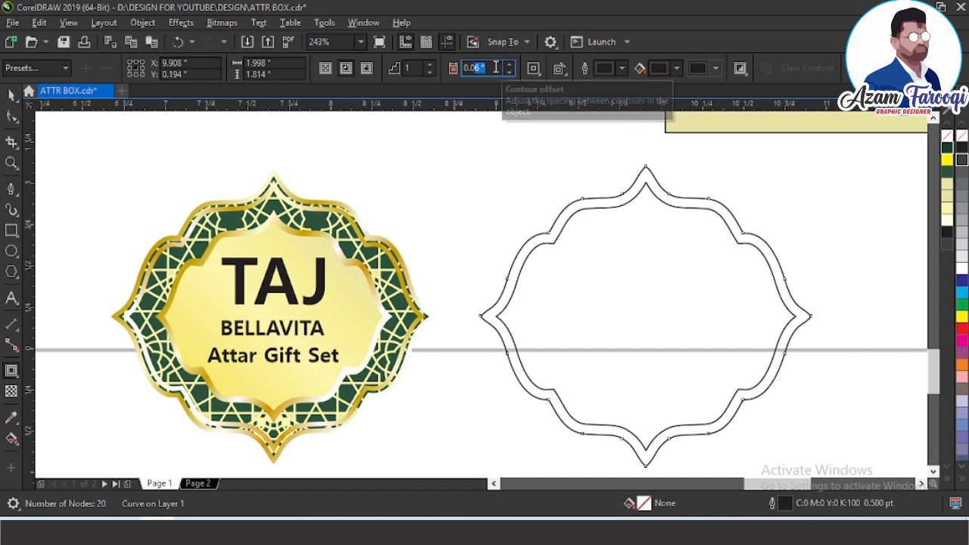
{"action": "type", "text": "0.03"}
{"action": "key", "text": "Return"}
{"action": "key", "text": "space"}
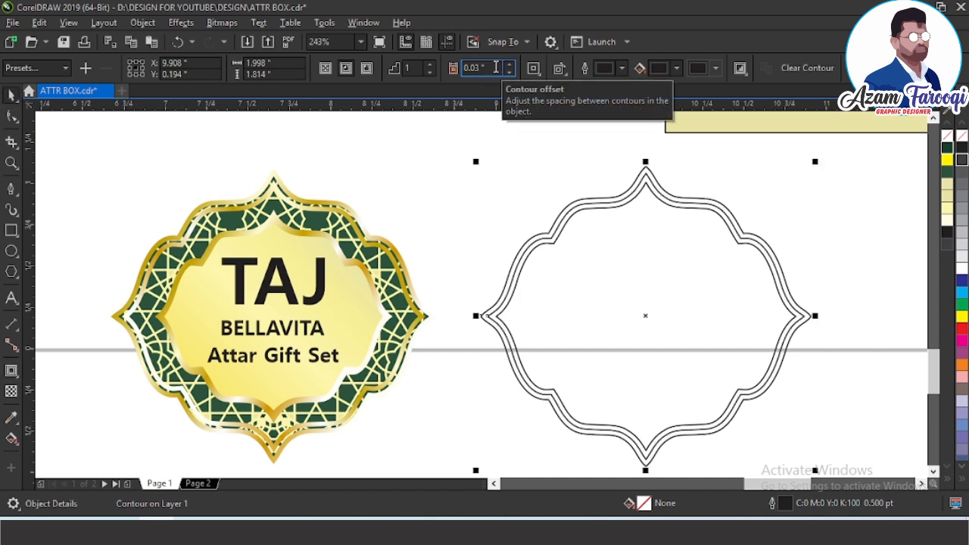
{"action": "key", "text": "ctrl+k"}
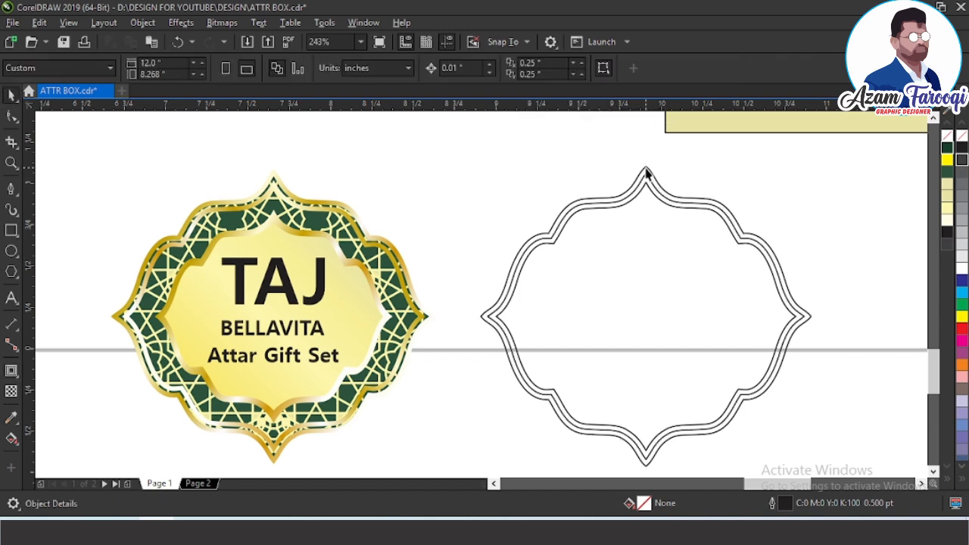
Copy the gold fountain fill from the TAJ emblem's outer frame to the new outermost curve and remove its outline
{"action": "key", "text": "ctrl+shift+a"}
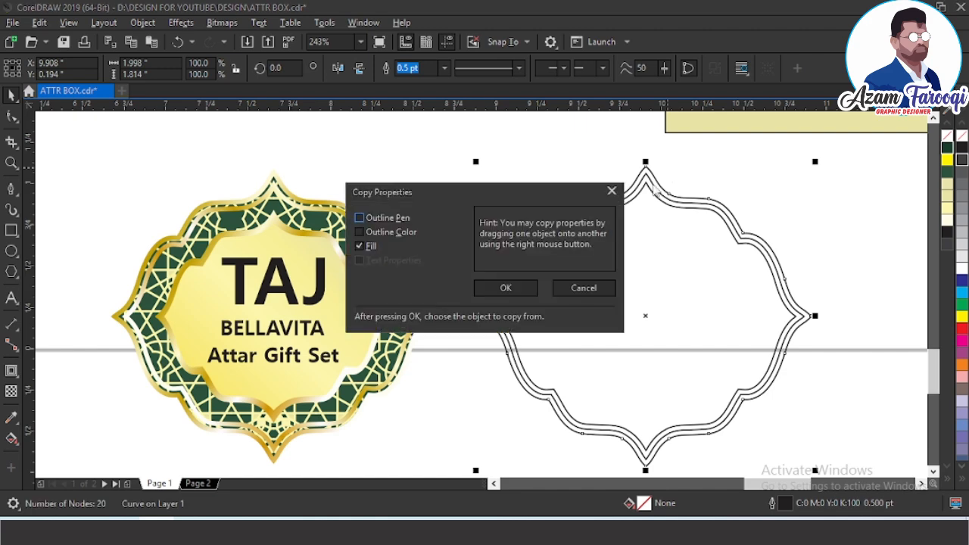
{"action": "left_click", "coordinate": [491, 286]}
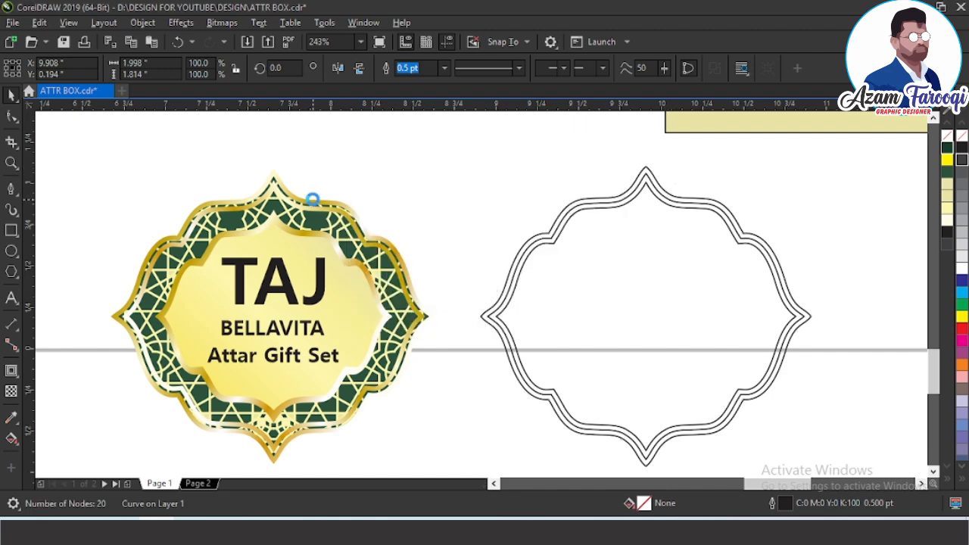
{"action": "left_click", "coordinate": [310, 200]}
{"action": "right_click", "coordinate": [947, 136]}
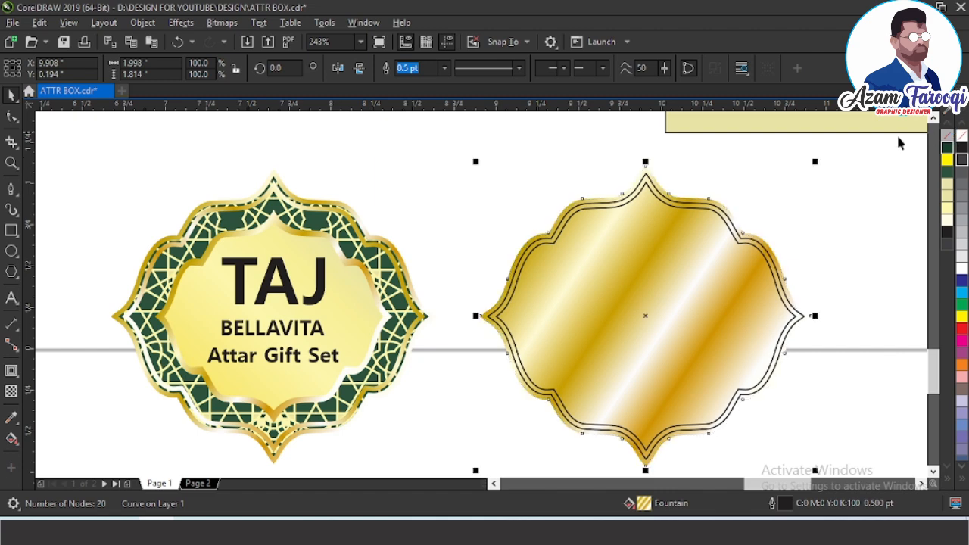
Fill the middle emblem curve with dark green R24 G62 B41 and remove its outline
{"action": "key", "text": "Escape"}
{"action": "left_click", "coordinate": [645, 176]}
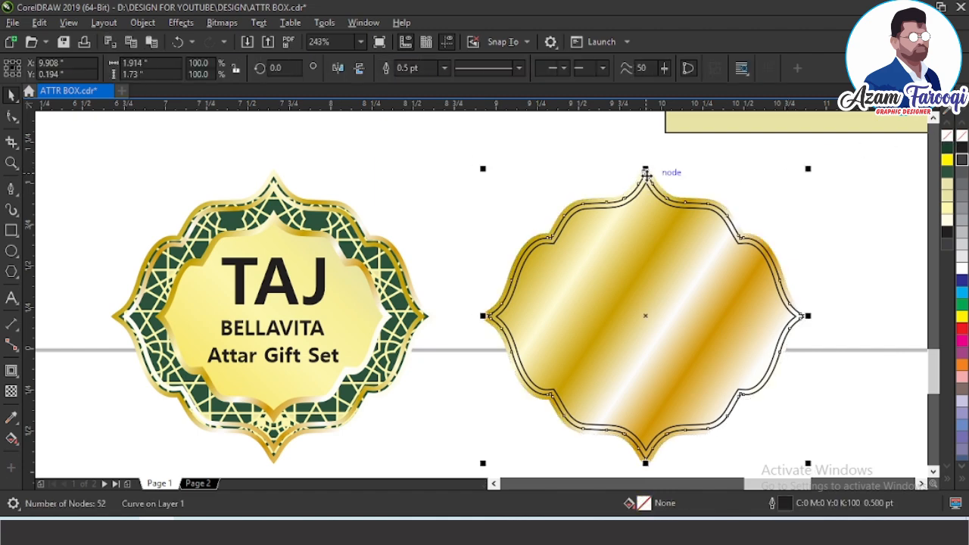
{"action": "left_click", "coordinate": [947, 150]}
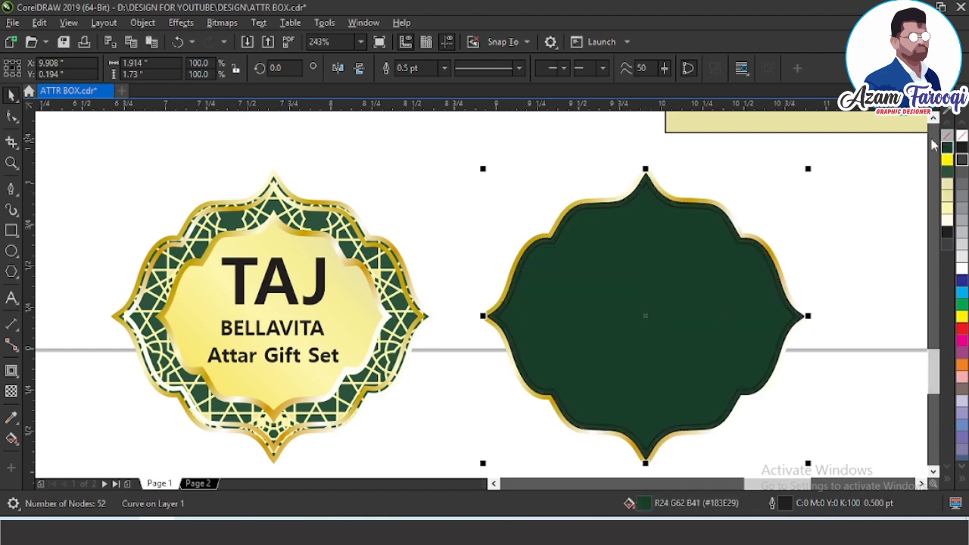
{"action": "left_click", "coordinate": [813, 182]}
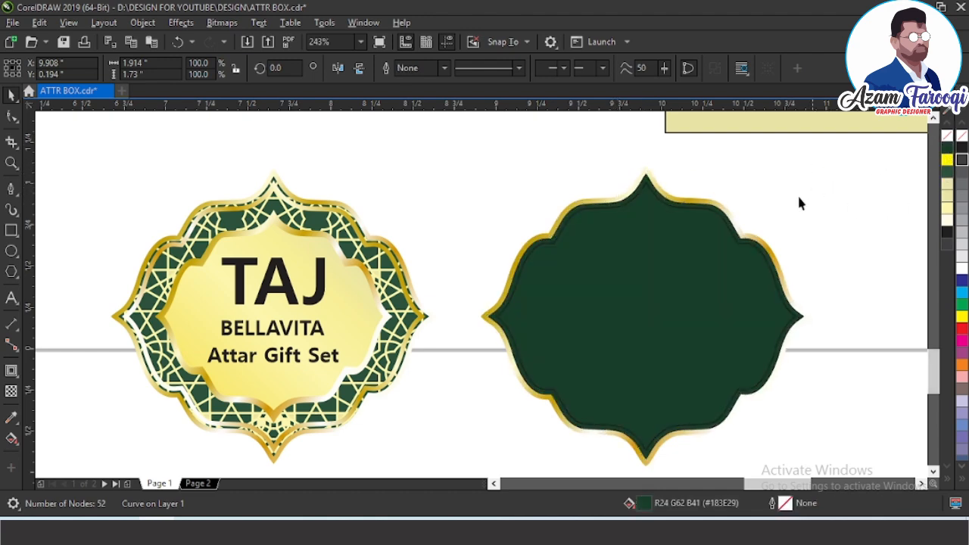
Copy the lattice pattern from the TAJ emblem's PowerClip and centre the pasted copy on the new emblem's dark green shape
{"action": "left_click", "coordinate": [346, 244]}
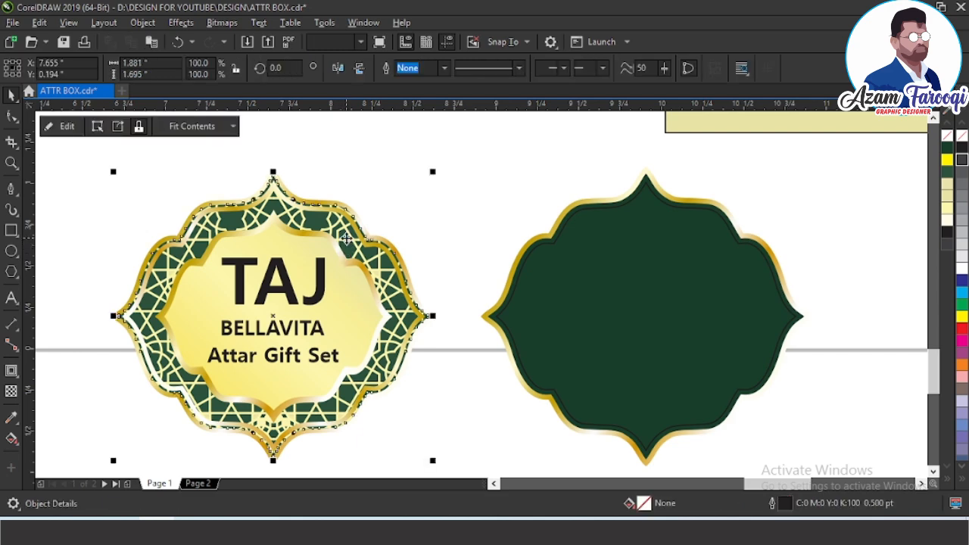
{"action": "left_click", "coordinate": [97, 130]}
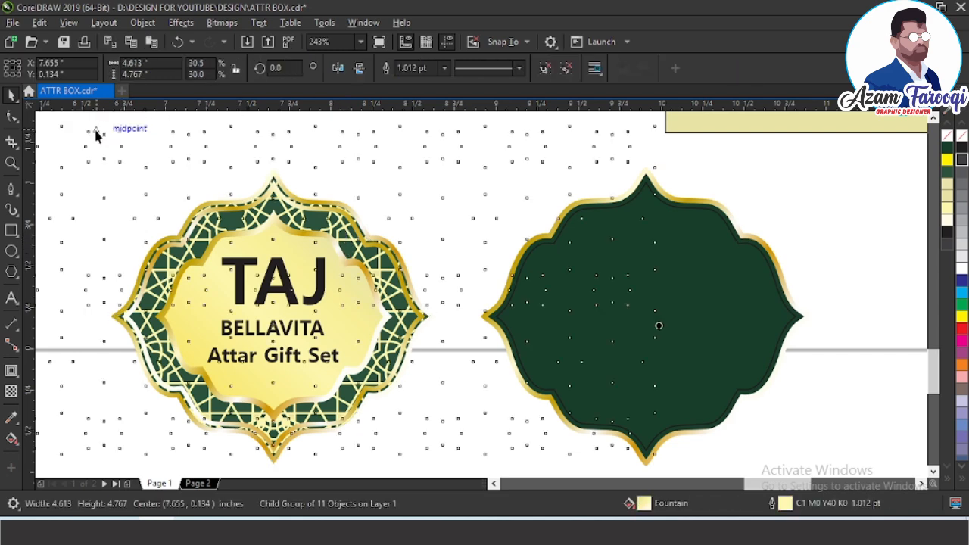
{"action": "key", "text": "ctrl+c"}
{"action": "key", "text": "ctrl+v"}
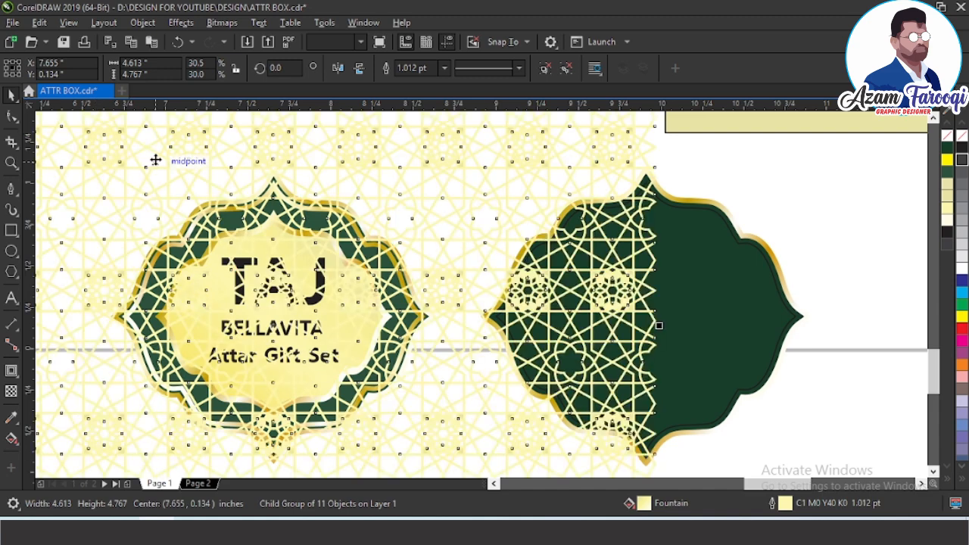
{"action": "left_click", "coordinate": [679, 209], "text": "shift"}
{"action": "key", "text": "c"}
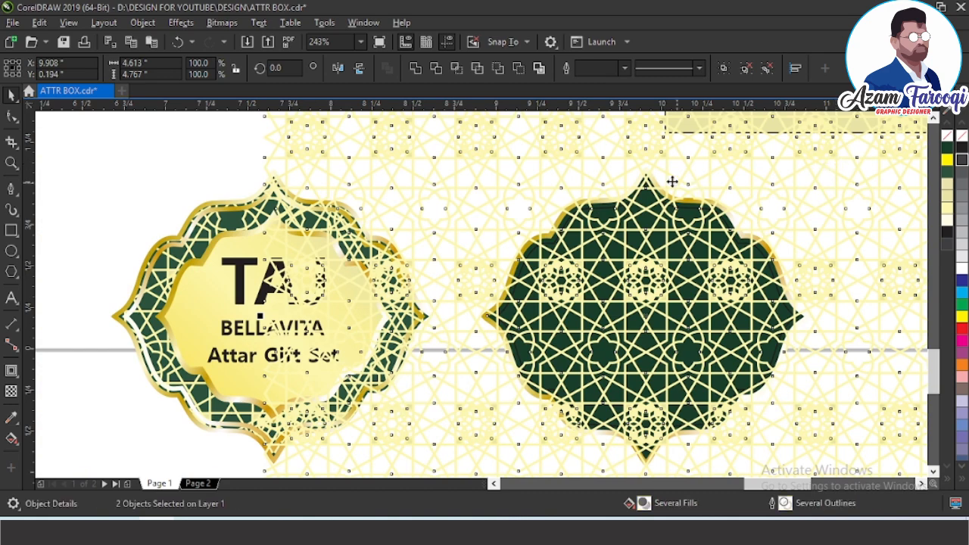
PowerClip the pasted lattice pattern inside the new emblem's dark green shape
{"action": "key", "text": "z"}
{"action": "left_click_drag", "start_coordinate": [562, 164], "coordinate": [676, 210]}
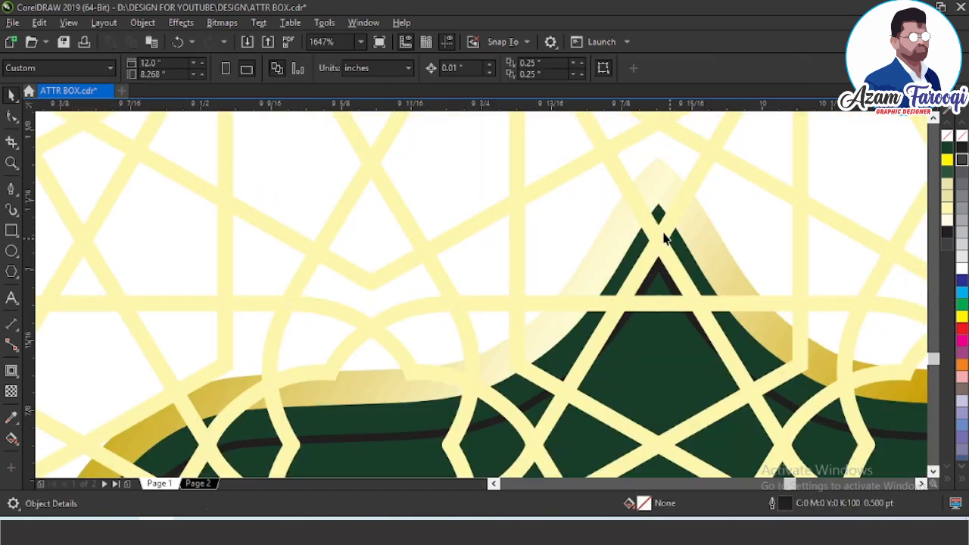
{"action": "left_click", "coordinate": [661, 228]}
{"action": "right_click", "coordinate": [663, 225]}
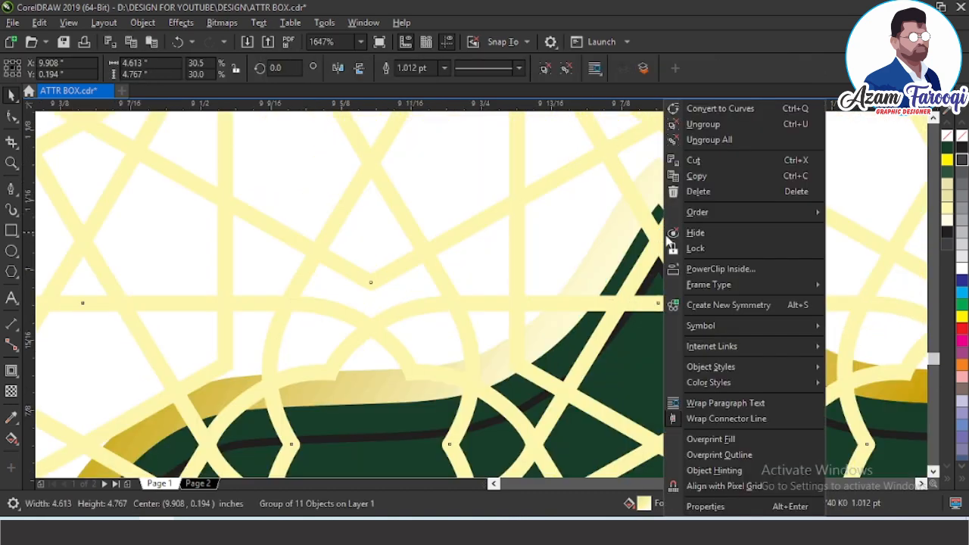
{"action": "left_click", "coordinate": [692, 269]}
{"action": "left_click", "coordinate": [312, 407]}
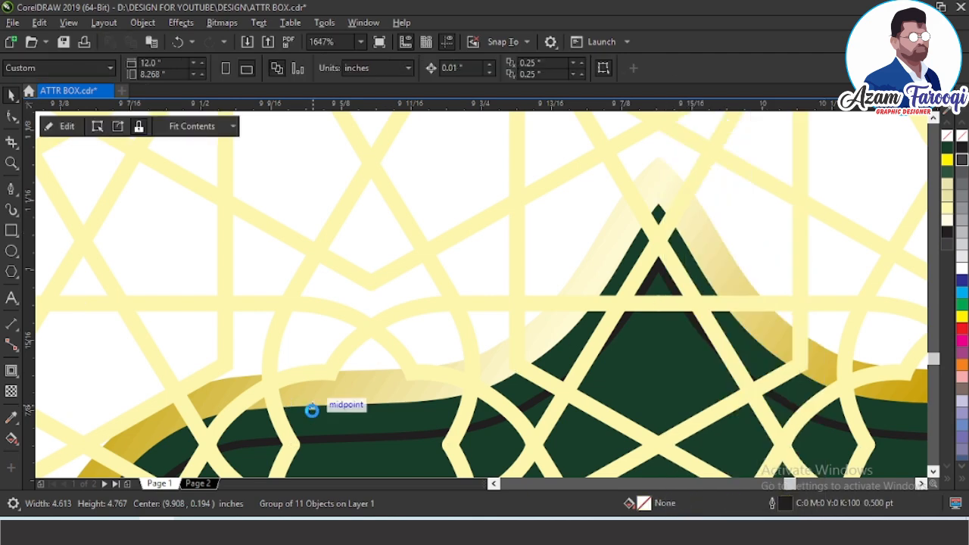
{"action": "left_click", "coordinate": [495, 219]}
{"action": "scroll", "coordinate": [495, 218], "scroll_direction": "down", "scroll_amount": 2}
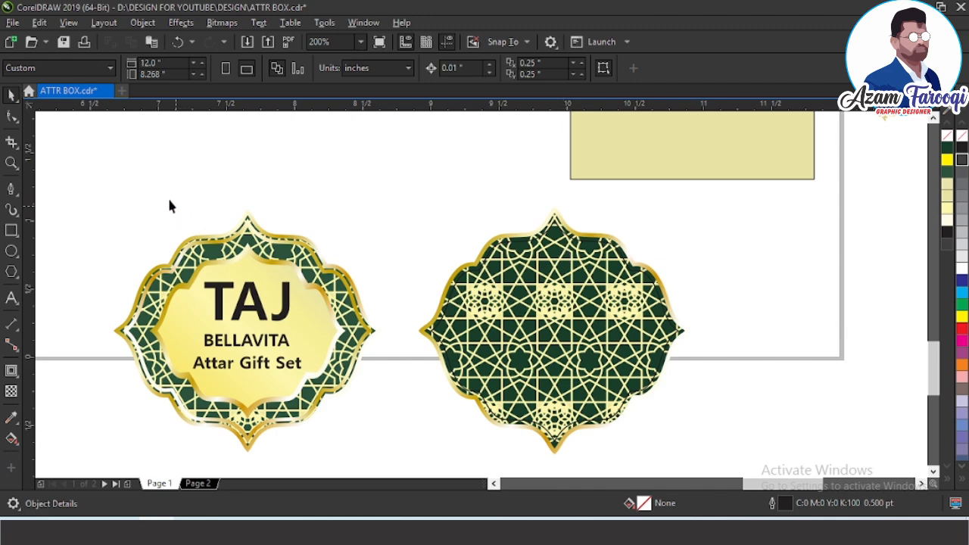
Add an inside contour with a 0.03 inch offset to the new emblem's black inner outline and break it apart
{"action": "left_click_drag", "start_coordinate": [139, 182], "coordinate": [749, 415]}
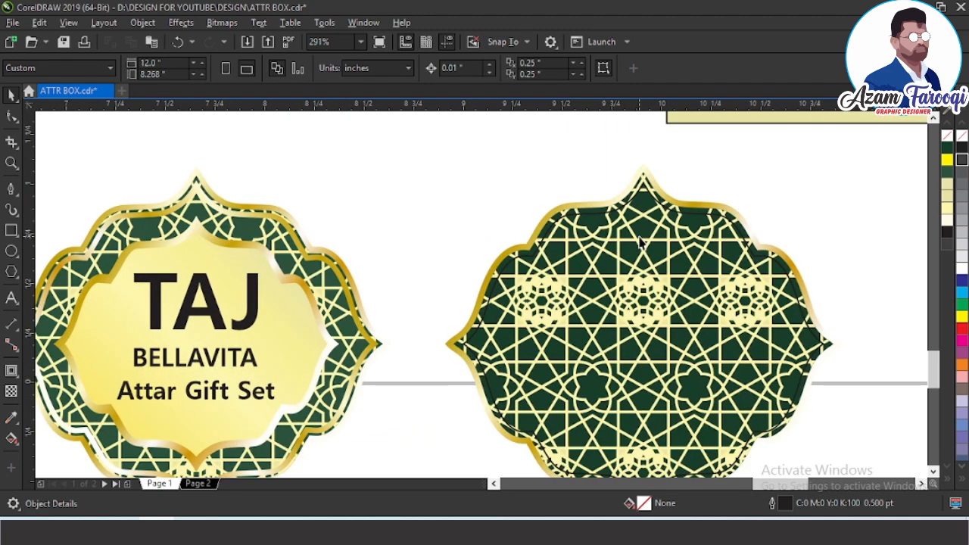
{"action": "left_click", "coordinate": [640, 242]}
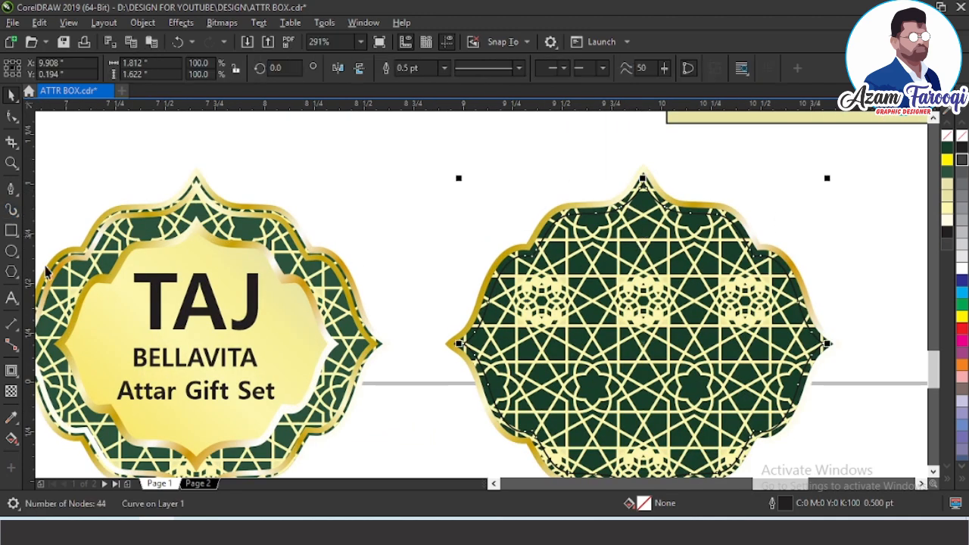
{"action": "left_click", "coordinate": [11, 370]}
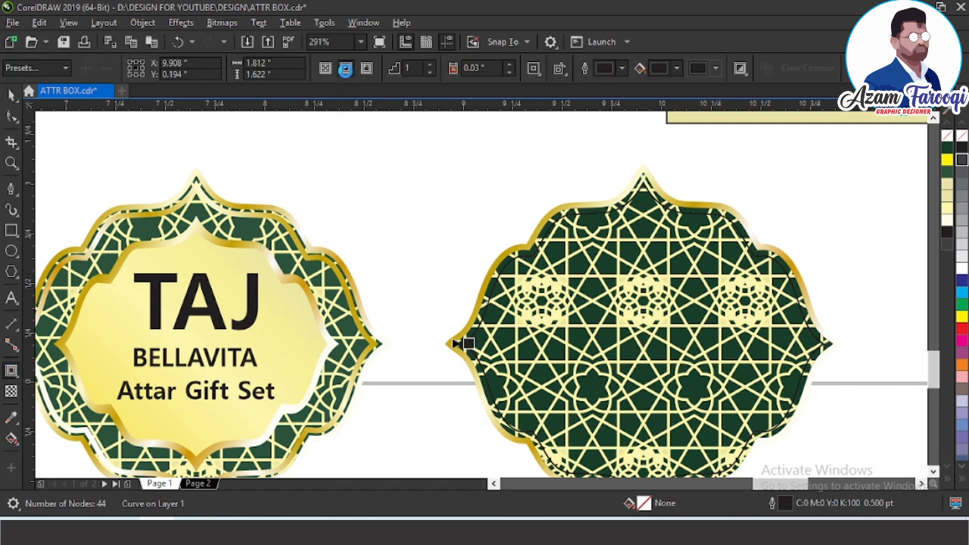
{"action": "left_click", "coordinate": [345, 68]}
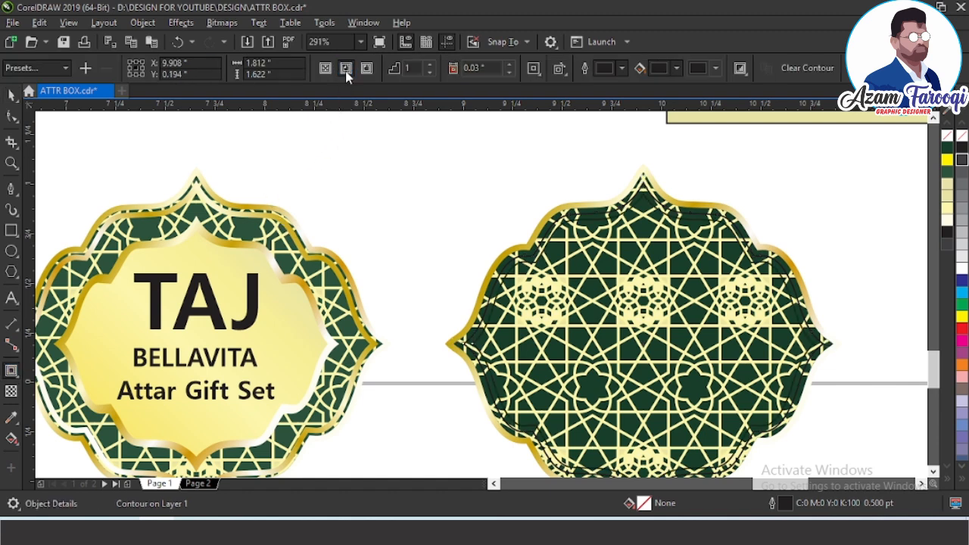
{"action": "key", "text": "ctrl+k"}
Create a centred copy of the innermost contour curve scaled to 68%, about 1.168 by 1.025 inches
{"action": "left_click", "coordinate": [655, 210]}
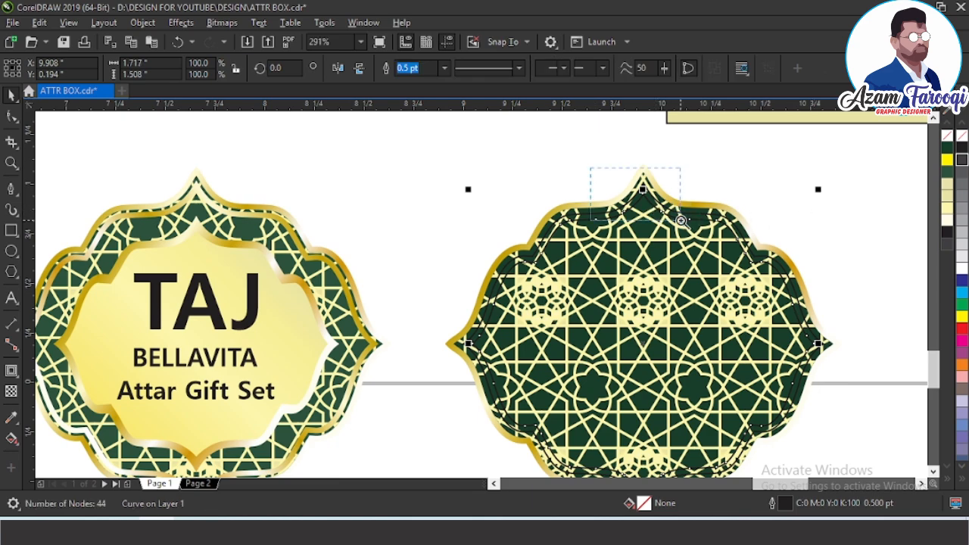
{"action": "scroll", "coordinate": [679, 218], "scroll_direction": "up", "scroll_amount": 4}
{"action": "scroll", "coordinate": [586, 200], "scroll_direction": "down", "scroll_amount": 2}
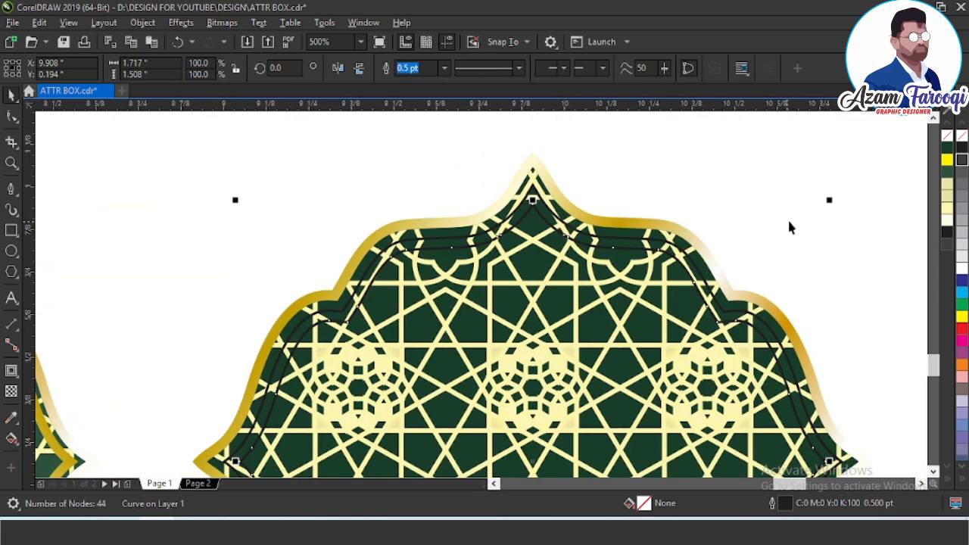
{"action": "left_click_drag", "start_coordinate": [830, 200], "coordinate": [790, 277]}
{"action": "key", "text": "ctrl+z"}
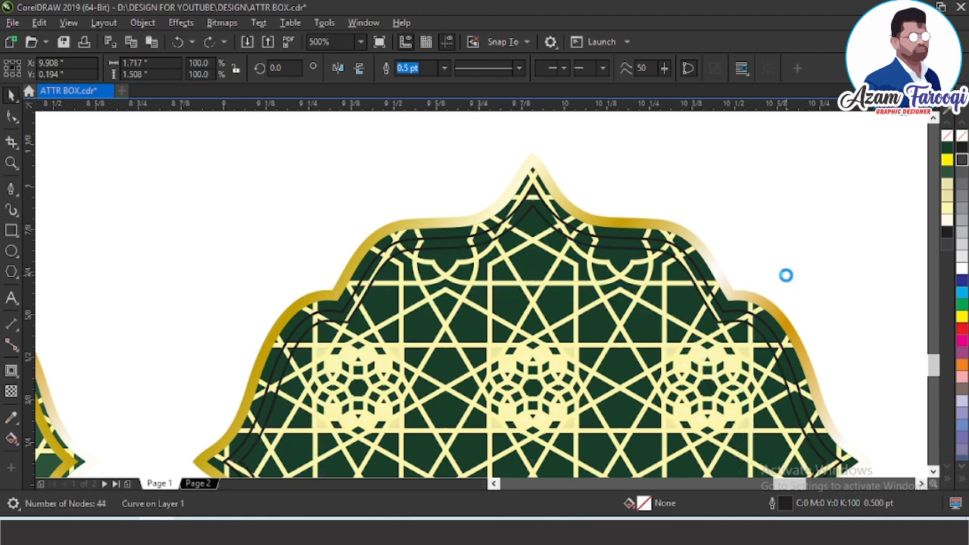
{"action": "left_click_drag", "start_coordinate": [831, 203], "coordinate": [789, 283]}
{"action": "scroll", "coordinate": [698, 229], "scroll_direction": "down", "scroll_amount": 1}
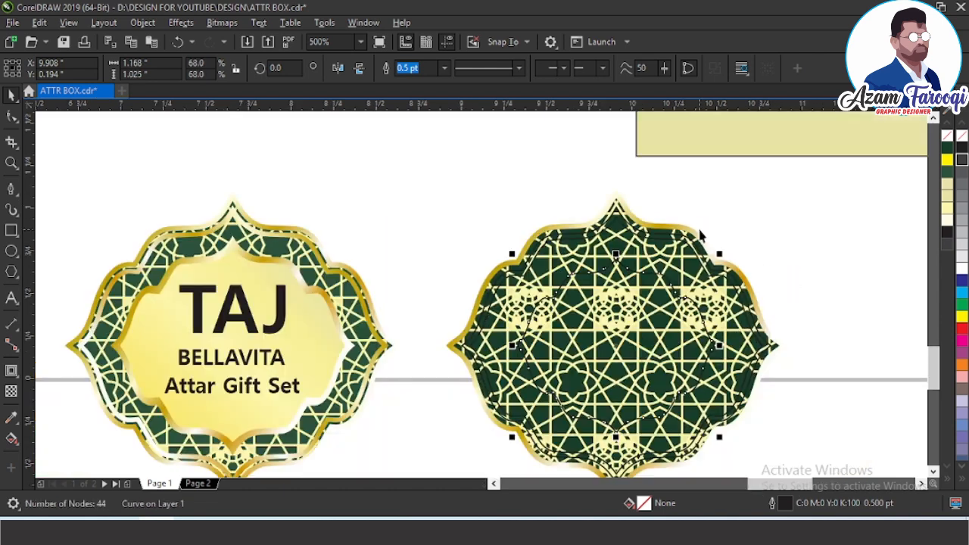
{"action": "left_click_drag", "start_coordinate": [841, 331], "coordinate": [841, 330]}
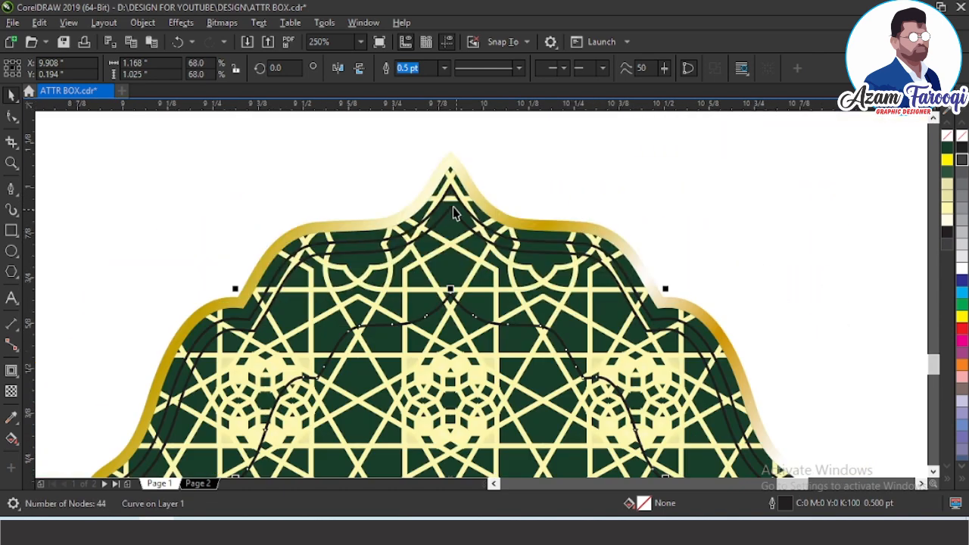
Copy the gold fountain fill from the emblem's outer frame to the outer of the two black contour curves and remove its outline
{"action": "left_click", "coordinate": [457, 212]}
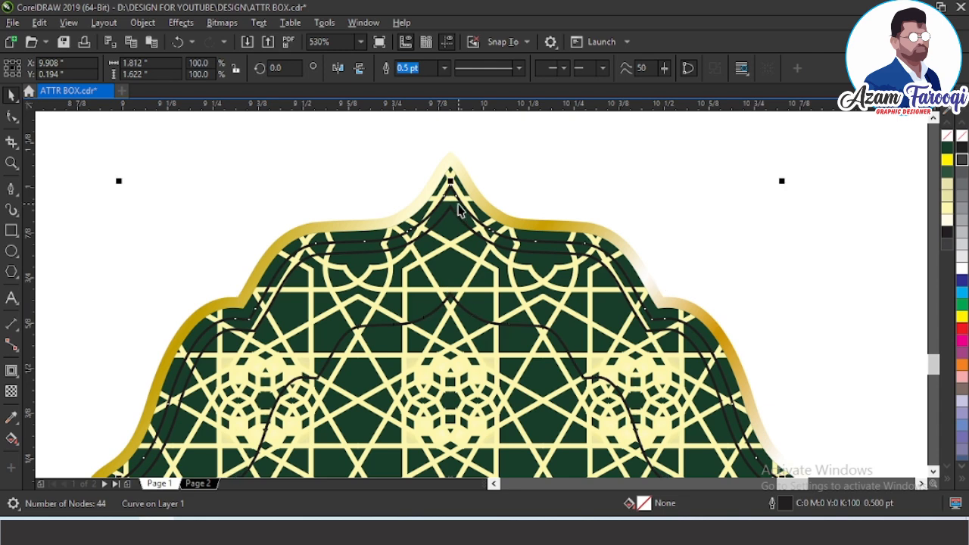
{"action": "key", "text": "ctrl+shift+a"}
{"action": "key", "text": "Escape"}
{"action": "left_click", "coordinate": [38, 22]}
{"action": "left_click", "coordinate": [64, 124]}
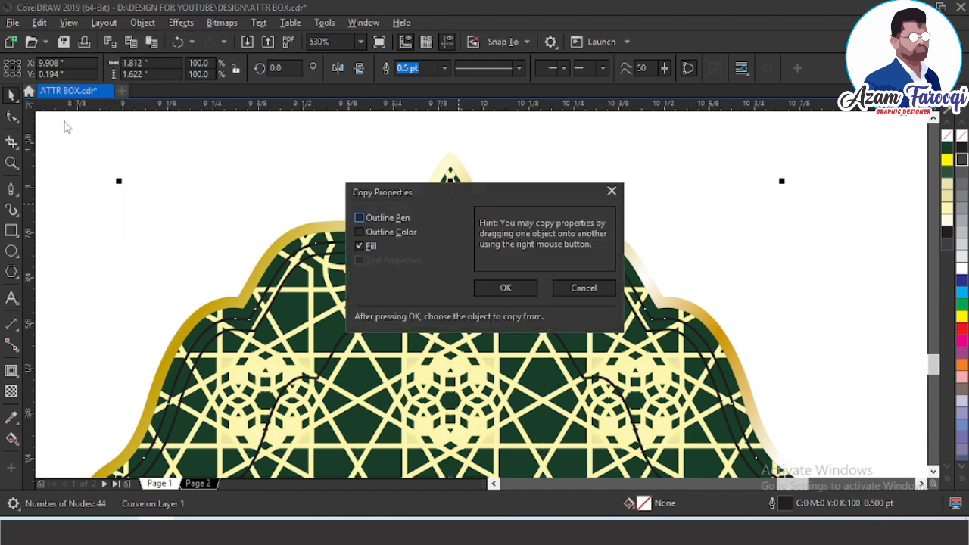
{"action": "left_click", "coordinate": [499, 286]}
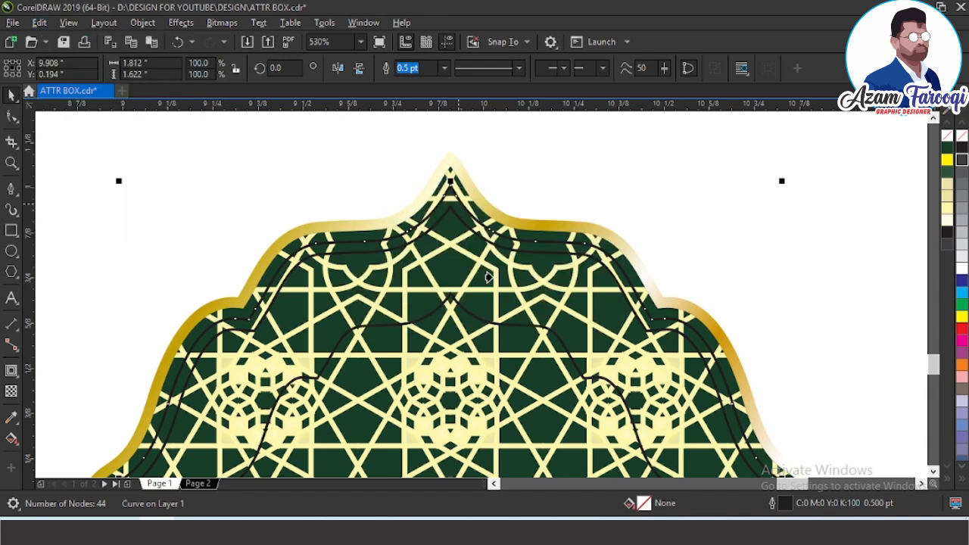
{"action": "left_click", "coordinate": [457, 183]}
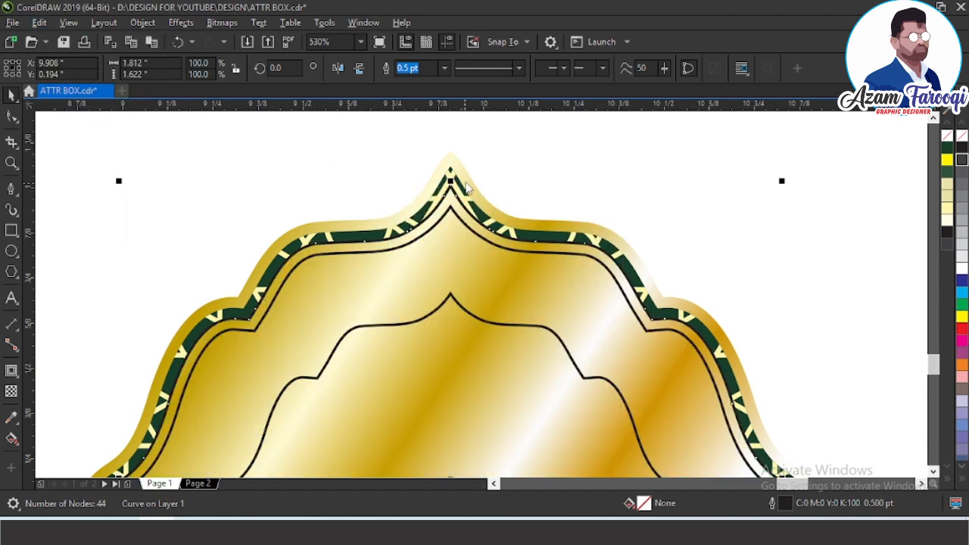
{"action": "right_click", "coordinate": [953, 135]}
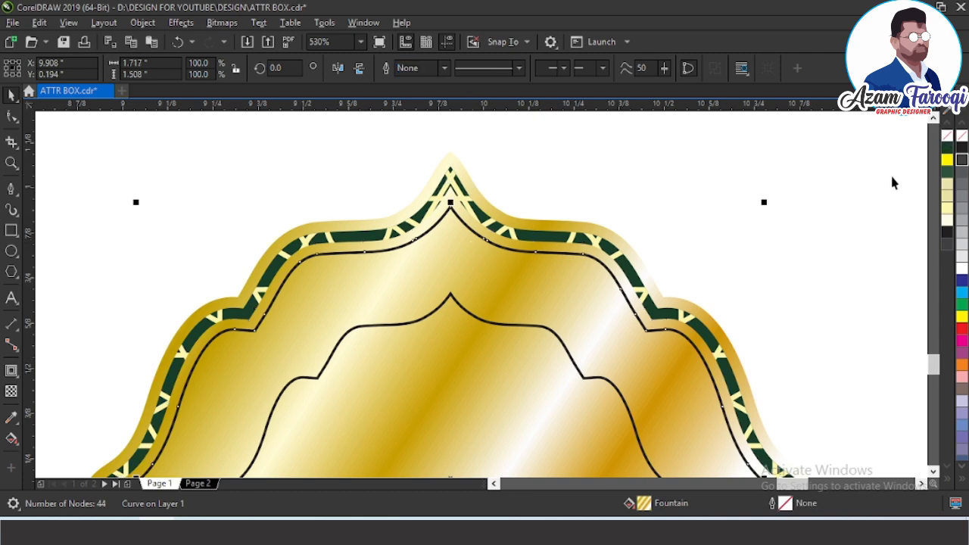
Combine the gold-filled curve with the contour curve just inside it to form a thin gold ring
{"action": "key", "text": "Tab"}
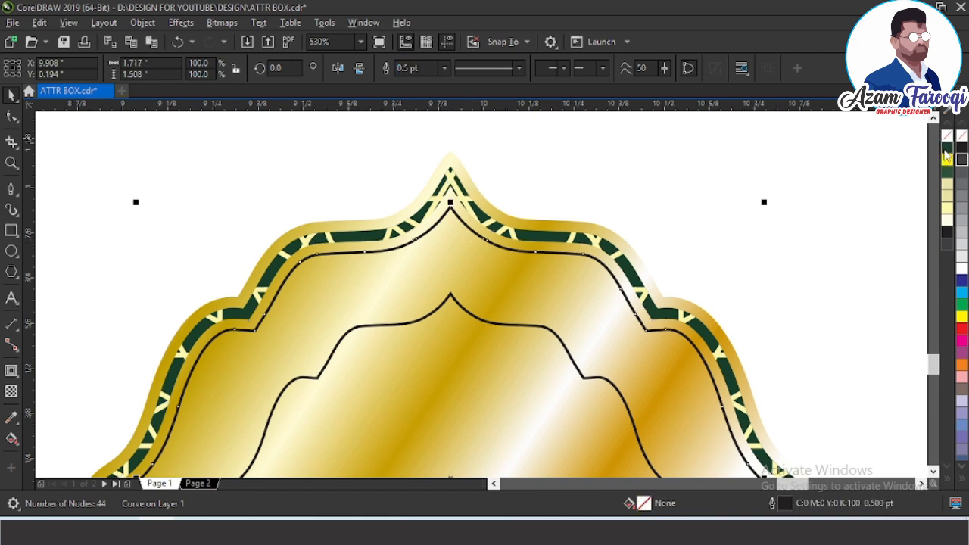
{"action": "left_click", "coordinate": [461, 210], "text": "shift"}
{"action": "key", "text": "ctrl+l"}
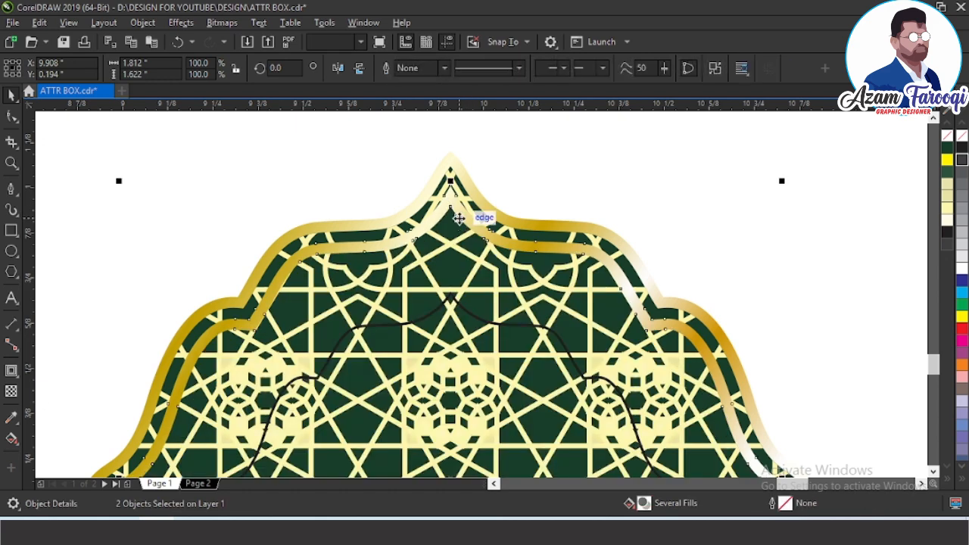
{"action": "scroll", "coordinate": [550, 227], "scroll_direction": "down", "scroll_amount": 2}
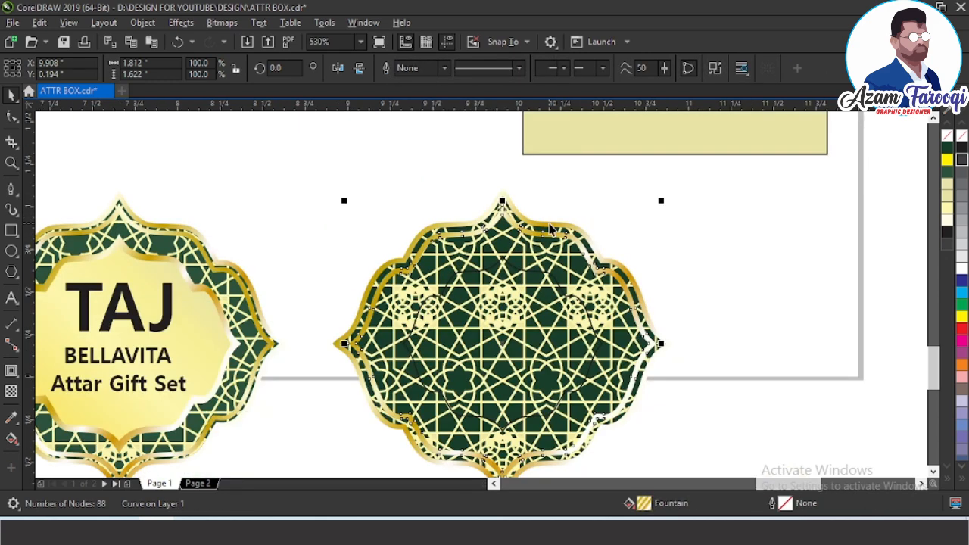
{"action": "left_click", "coordinate": [631, 233]}
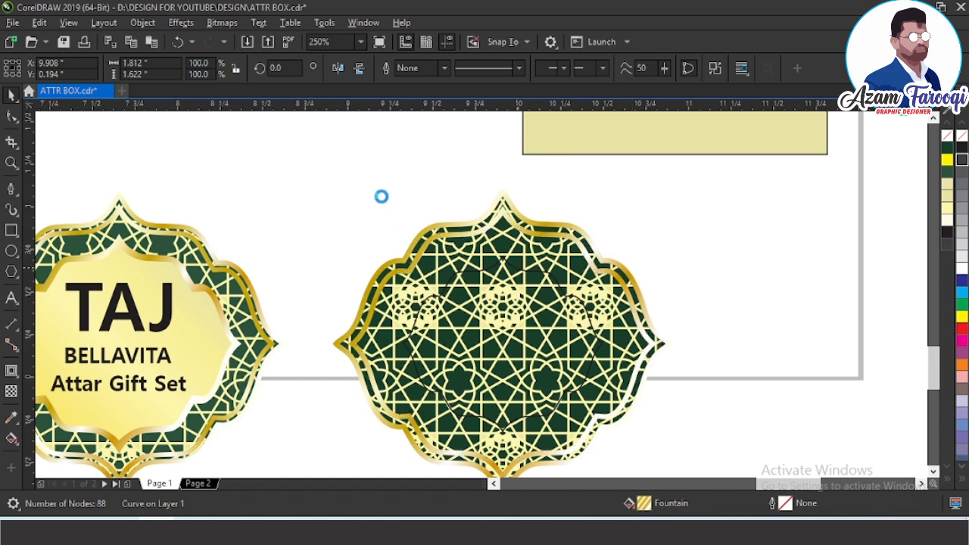
Enlarge the emblem's small central curve from its centre to about 1.315 by 1.154 inches
{"action": "left_click", "coordinate": [498, 279]}
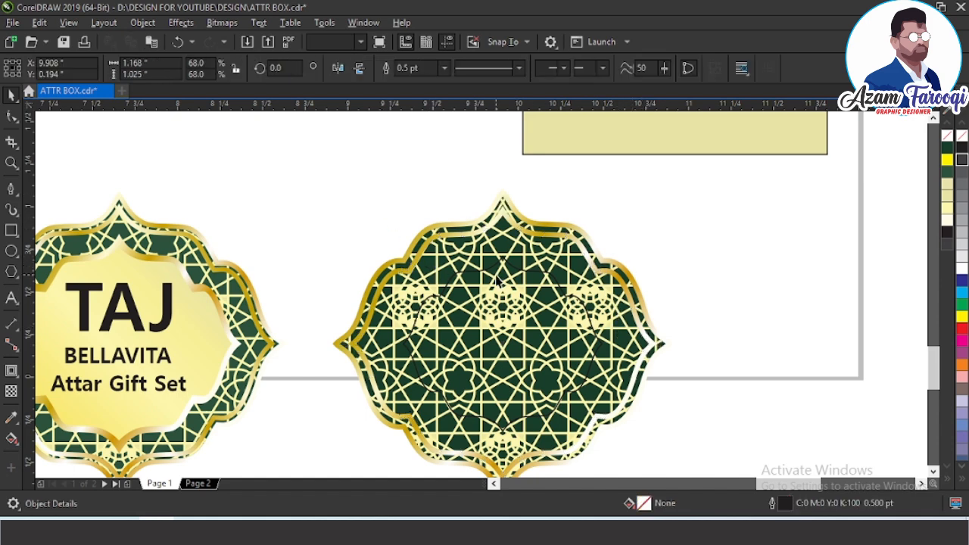
{"action": "scroll", "coordinate": [519, 278], "scroll_direction": "down", "scroll_amount": 2}
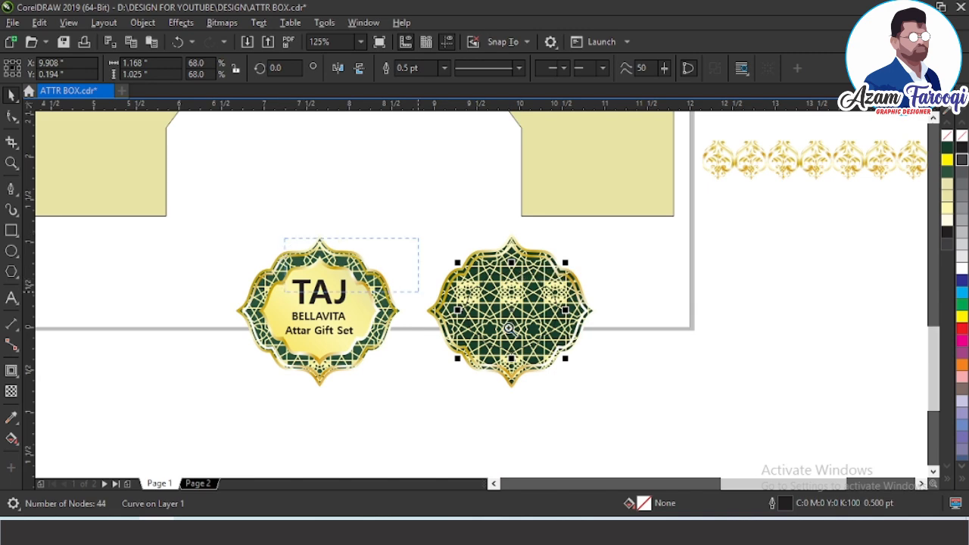
{"action": "scroll", "coordinate": [704, 276], "scroll_direction": "up", "scroll_amount": 3}
{"action": "left_click_drag", "start_coordinate": [725, 208], "coordinate": [739, 173]}
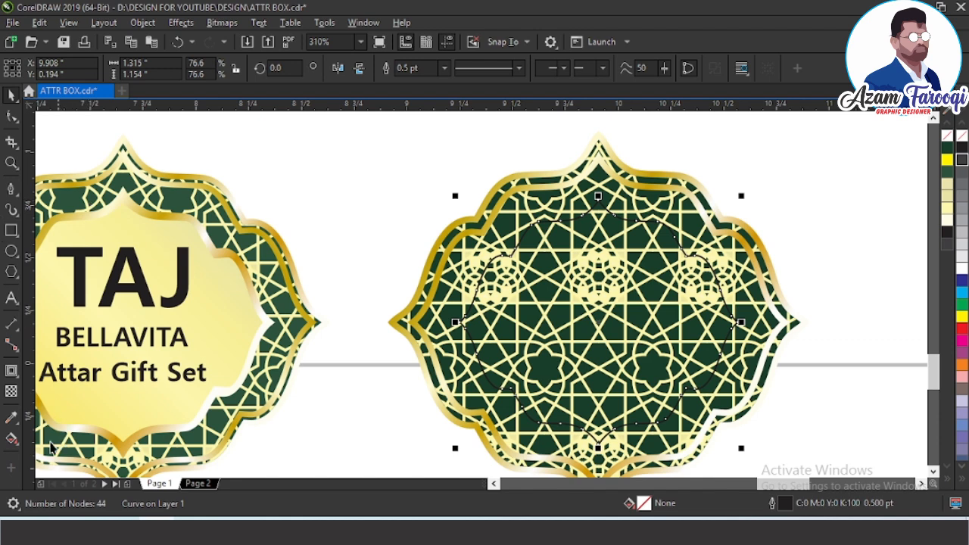
Add an inside contour with a 0.03 inch offset to the enlarged central curve and break the contour apart
{"action": "left_click", "coordinate": [11, 377]}
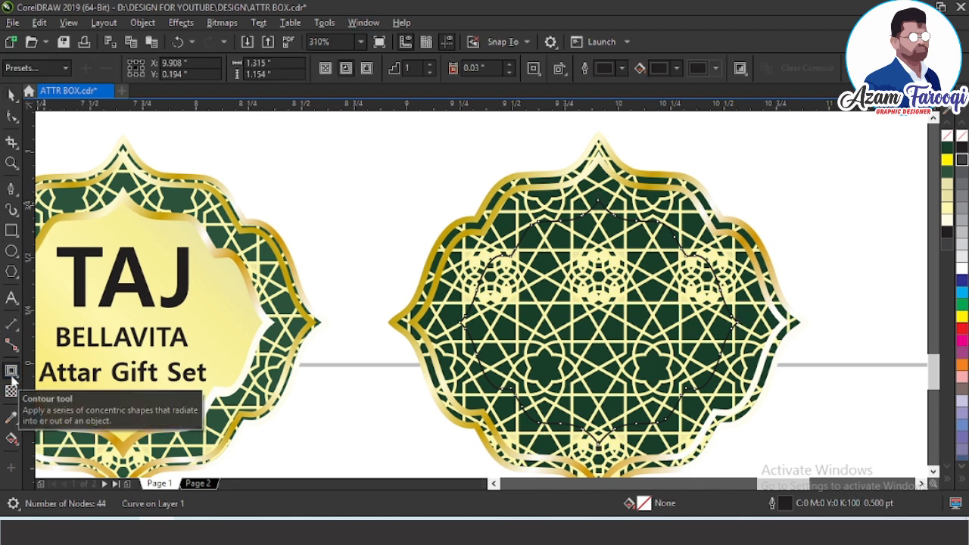
{"action": "left_click", "coordinate": [346, 68]}
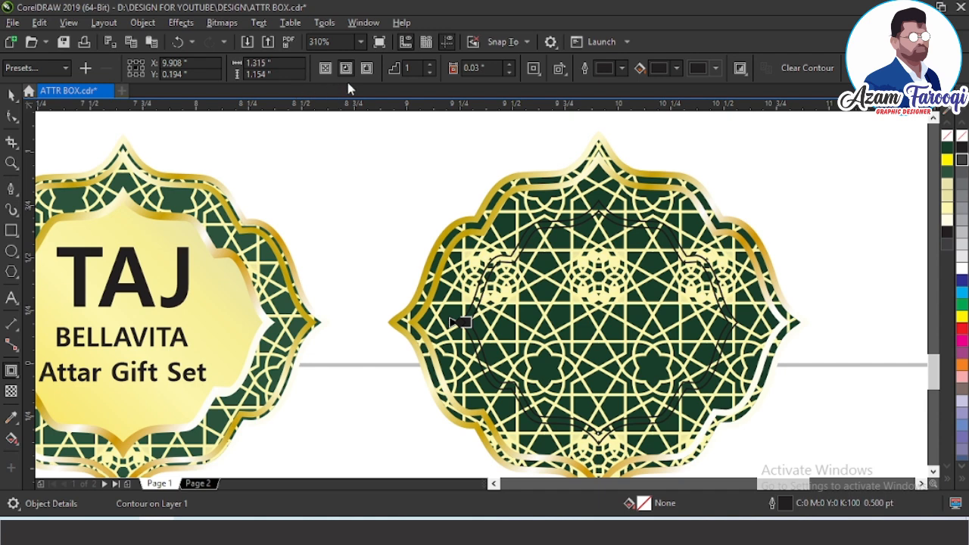
{"action": "key", "text": "space"}
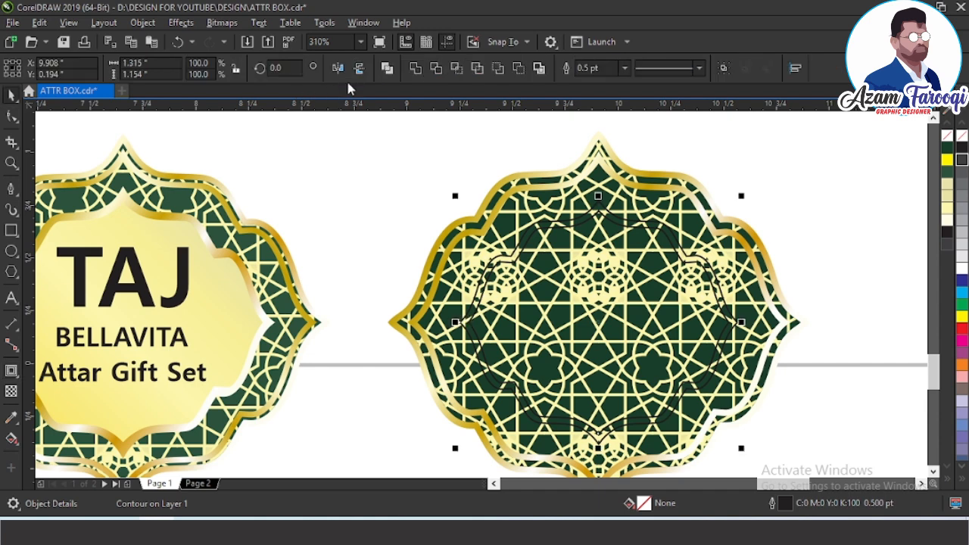
Copy the gold fountain fill from the emblem's outer frame to the outer of the two central curves
{"action": "left_click", "coordinate": [625, 235]}
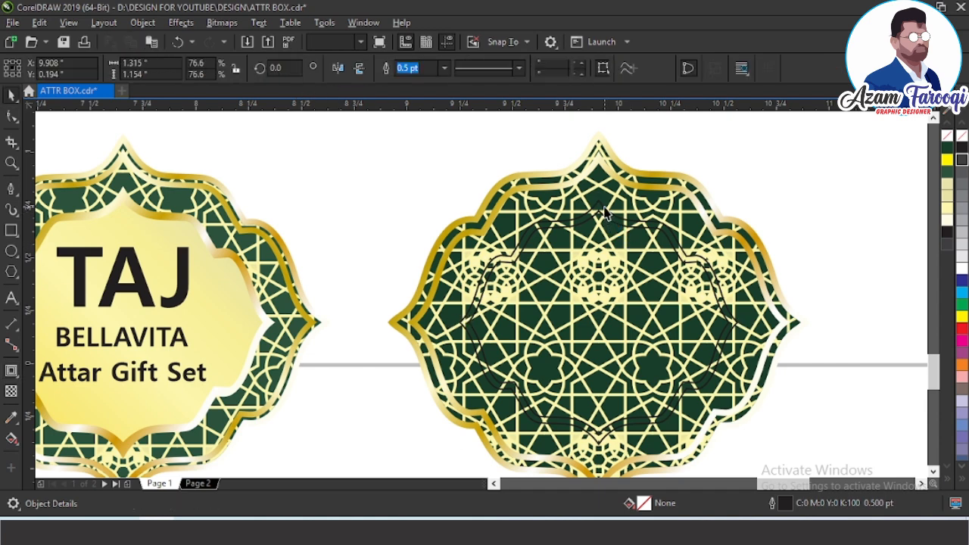
{"action": "key", "text": "ctrl+shift+a"}
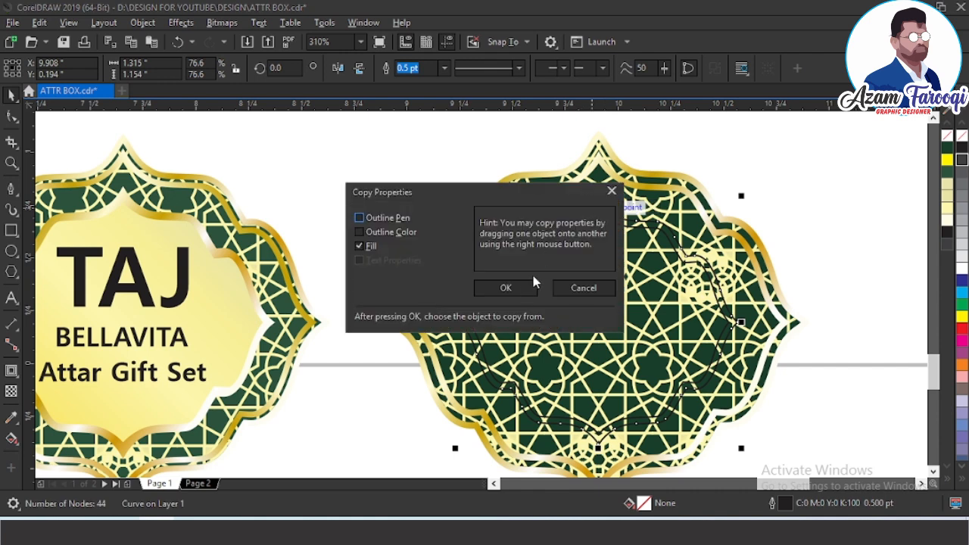
{"action": "left_click", "coordinate": [505, 284]}
{"action": "left_click", "coordinate": [504, 180]}
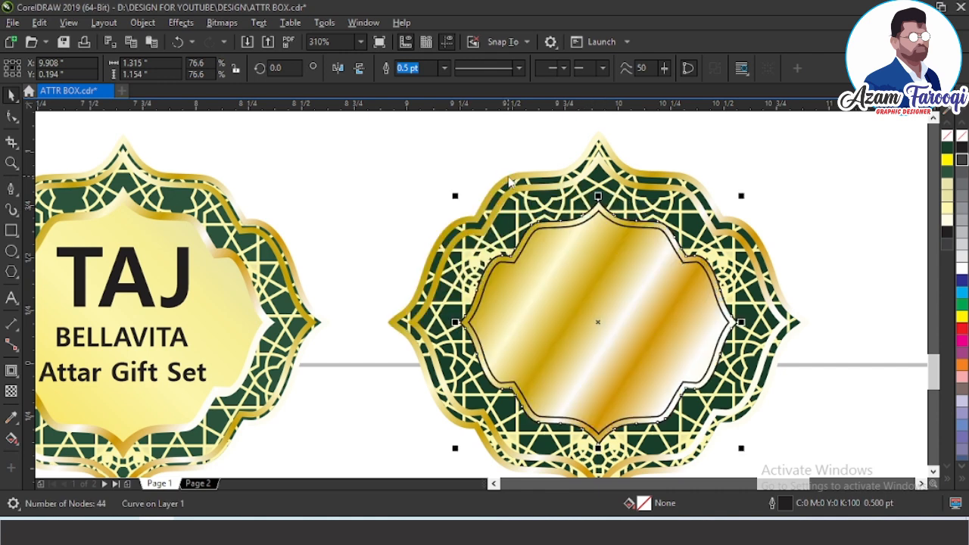
Copy the pale gold fountain fill from the finished emblem's plaque to the new emblem's innermost curve and remove its outline
{"action": "left_click", "coordinate": [867, 171]}
{"action": "left_click", "coordinate": [677, 255]}
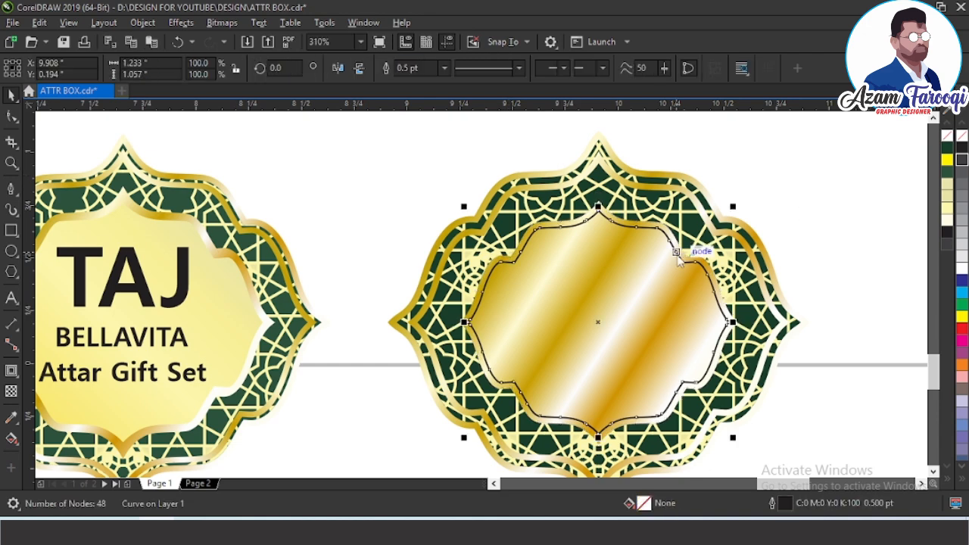
{"action": "key", "text": "ctrl+shift+a"}
{"action": "key", "text": "Return"}
{"action": "left_click", "coordinate": [39, 22]}
{"action": "left_click", "coordinate": [79, 123]}
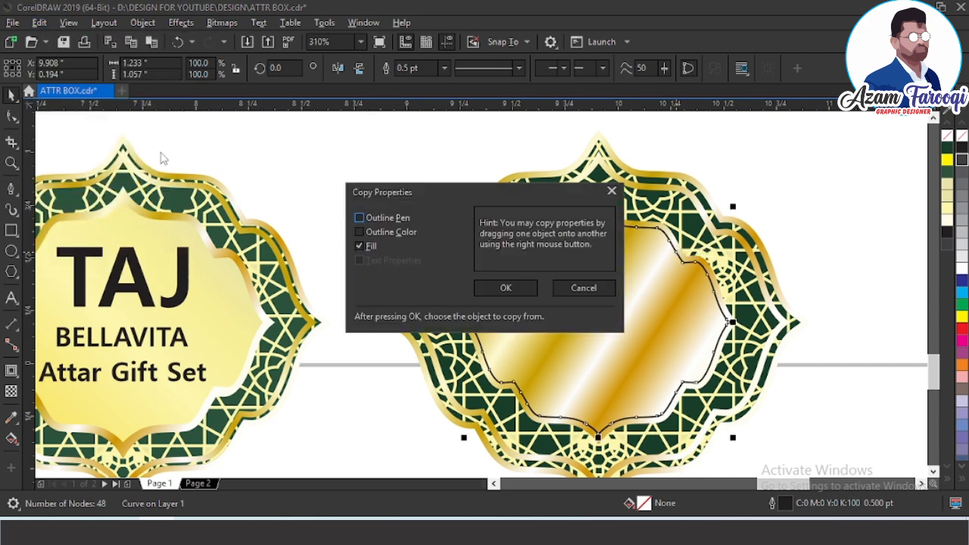
{"action": "left_click", "coordinate": [505, 292]}
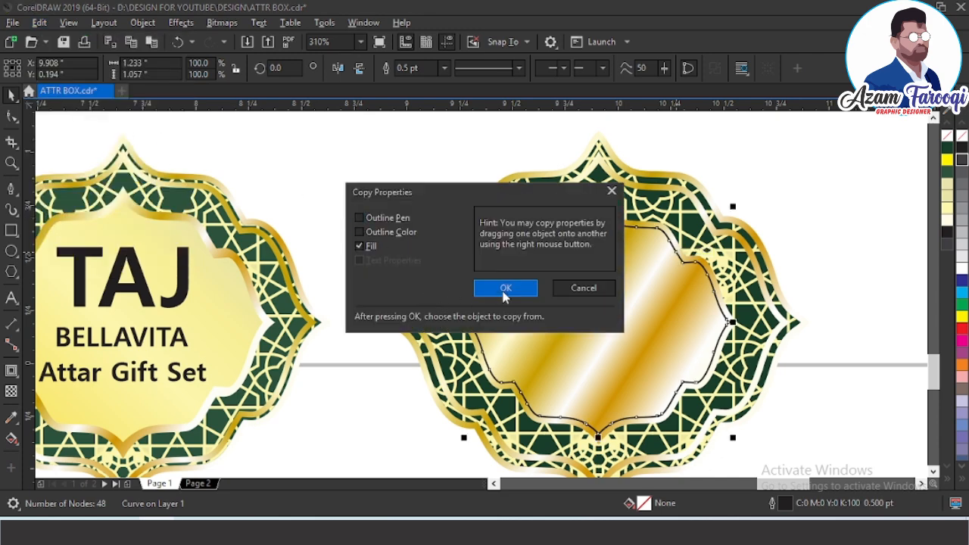
{"action": "left_click", "coordinate": [212, 301]}
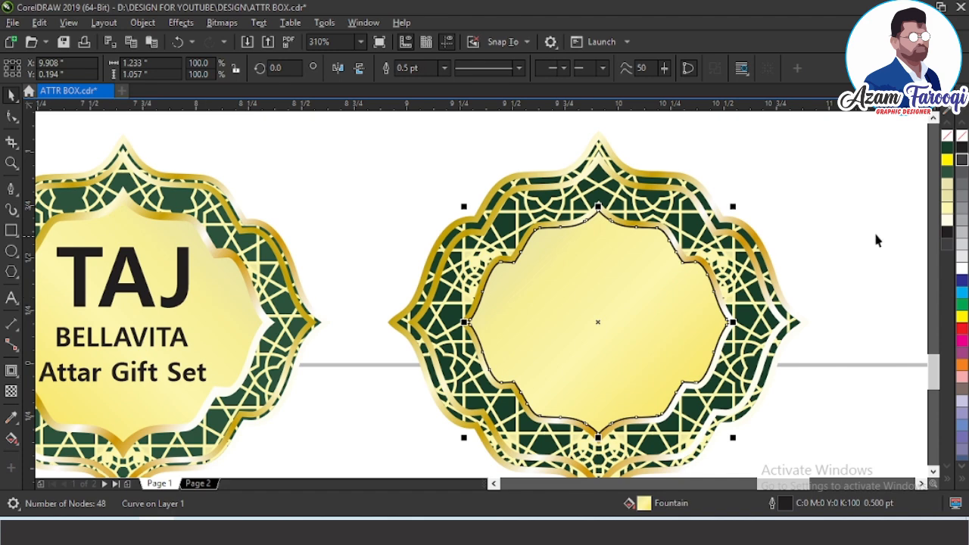
{"action": "right_click", "coordinate": [952, 137]}
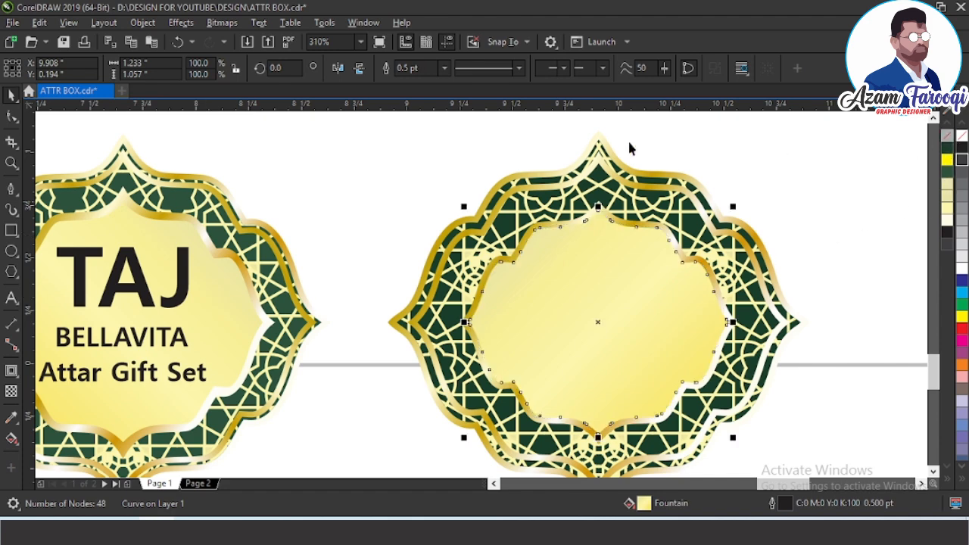
{"action": "scroll", "coordinate": [613, 215], "scroll_direction": "down", "scroll_amount": 3}
{"action": "key", "text": "Escape"}
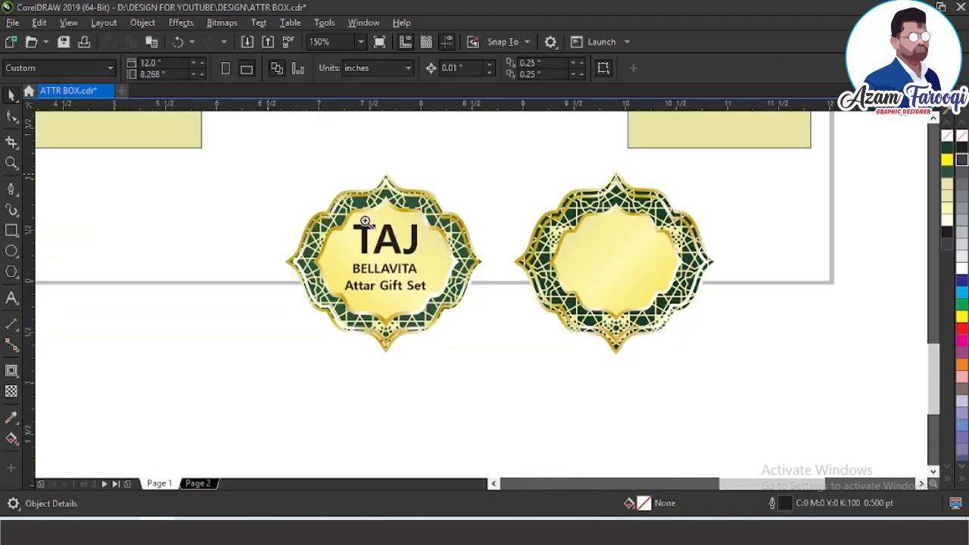
Copy the TAJ BELLAVITA Attar Gift Set text as one group, centre it on the new emblem's plaque and bring it to the front
{"action": "scroll", "coordinate": [769, 337], "scroll_direction": "up", "scroll_amount": 2}
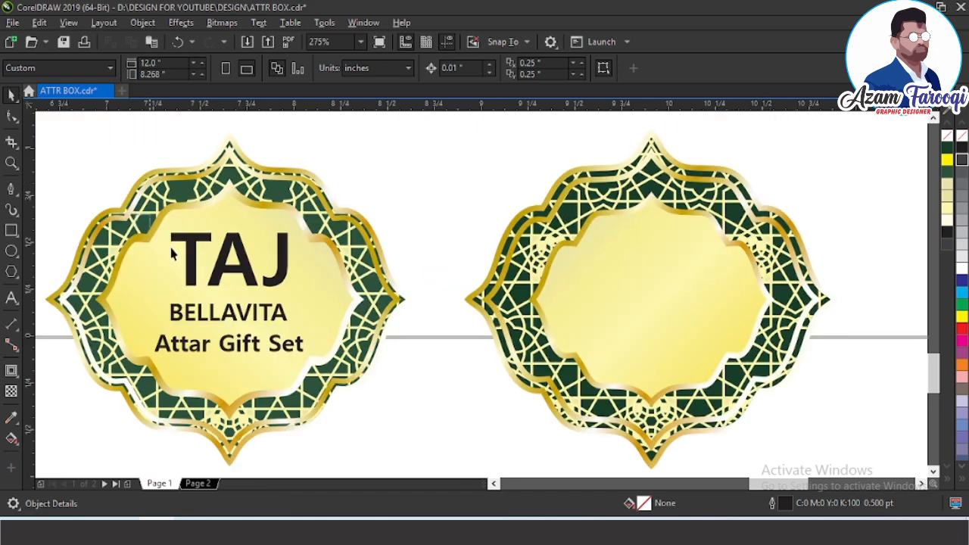
{"action": "left_click_drag", "start_coordinate": [171, 255], "coordinate": [342, 384]}
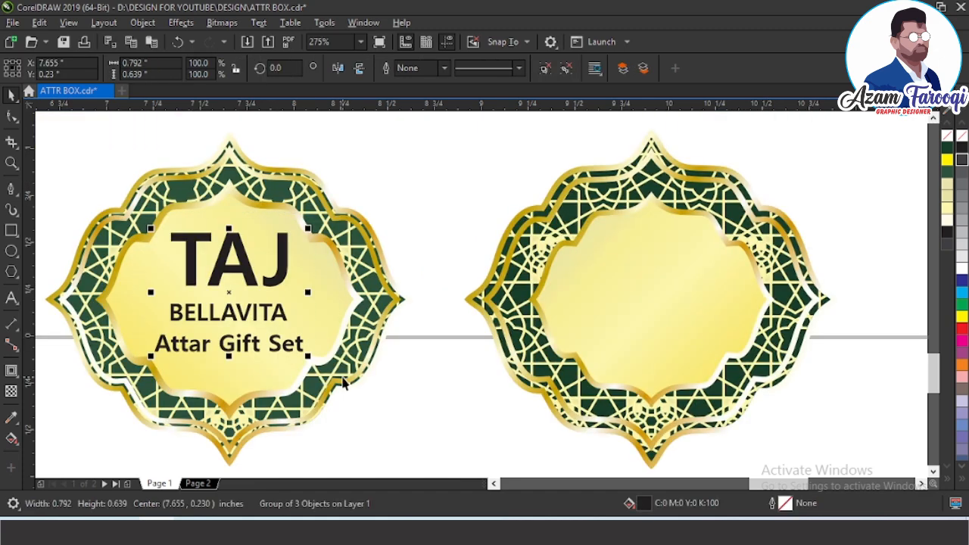
{"action": "left_click", "coordinate": [562, 286]}
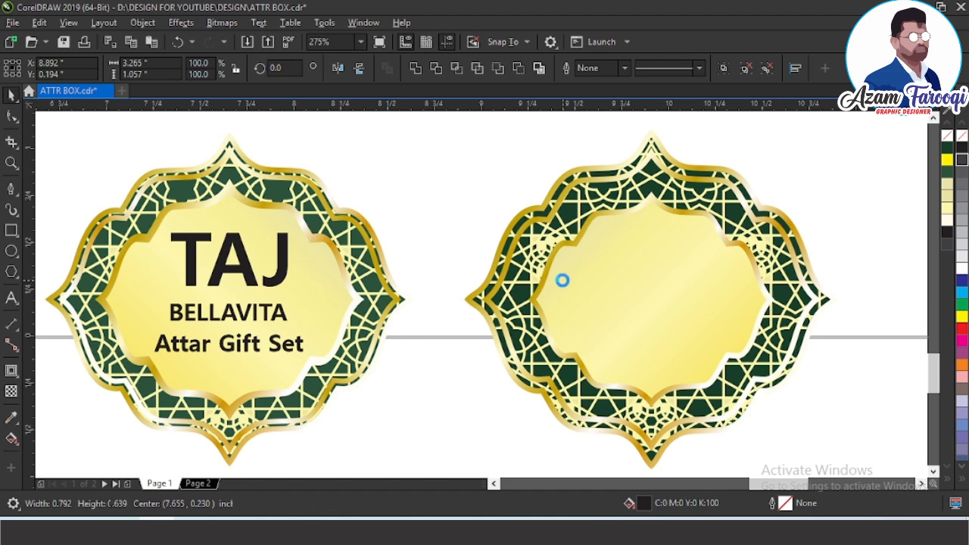
{"action": "left_click", "coordinate": [560, 266], "text": "shift"}
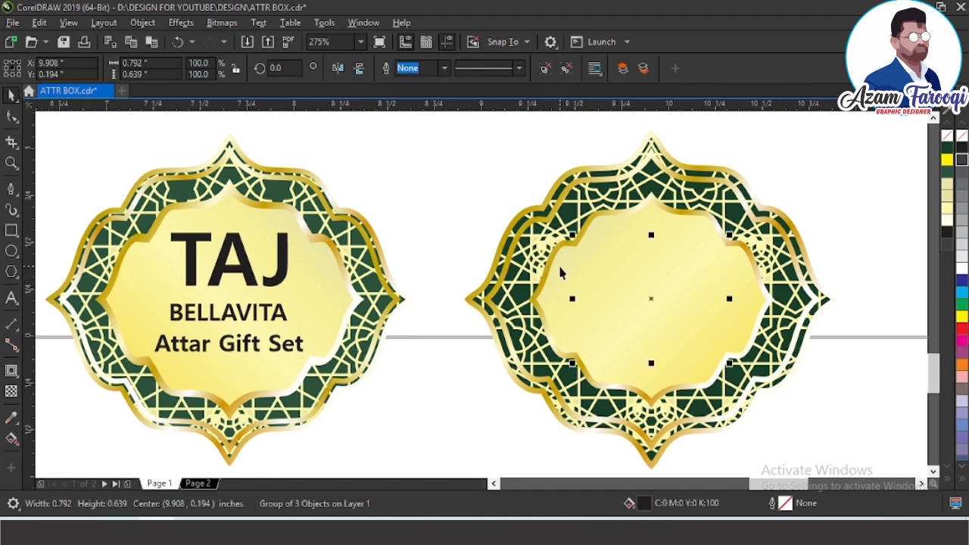
{"action": "key", "text": "shift+Page_Up"}
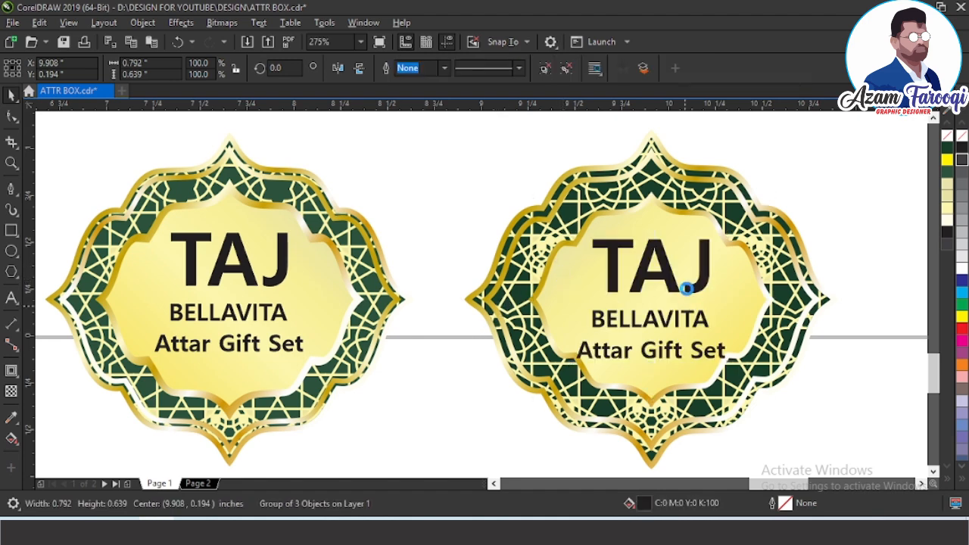
Group the new emblem's plaque with its gold border and enlarge the group from its centre to about 1.386 by 1.217 inches
{"action": "left_click", "coordinate": [655, 227]}
{"action": "scroll", "coordinate": [708, 217], "scroll_direction": "up", "scroll_amount": 5}
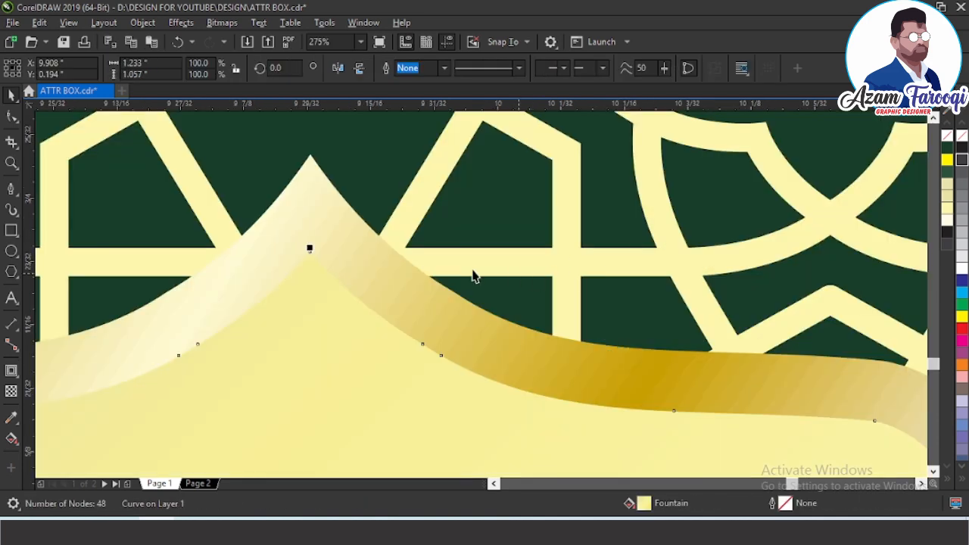
{"action": "left_click", "coordinate": [369, 266], "text": "shift"}
{"action": "key", "text": "ctrl+g"}
{"action": "scroll", "coordinate": [369, 268], "scroll_direction": "down", "scroll_amount": 5}
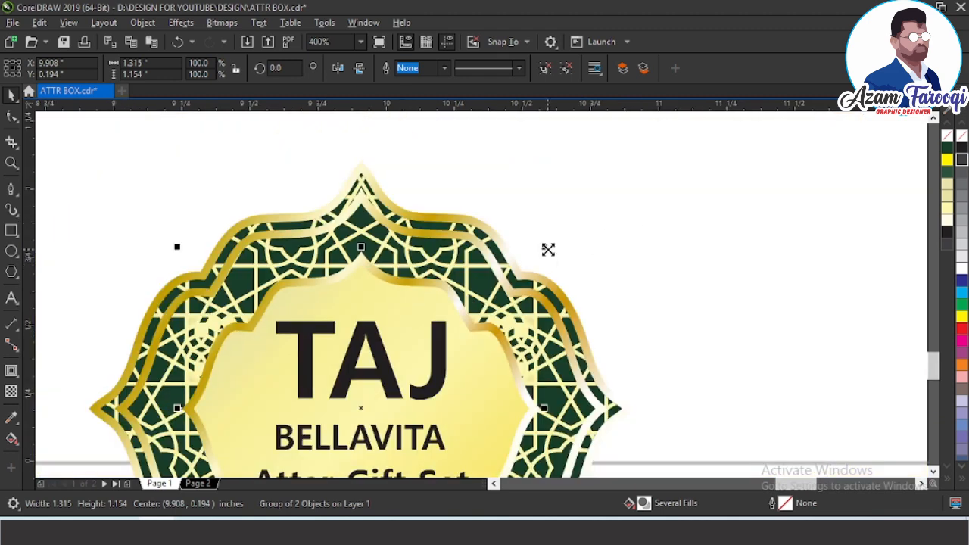
{"action": "left_click_drag", "start_coordinate": [548, 250], "coordinate": [556, 235]}
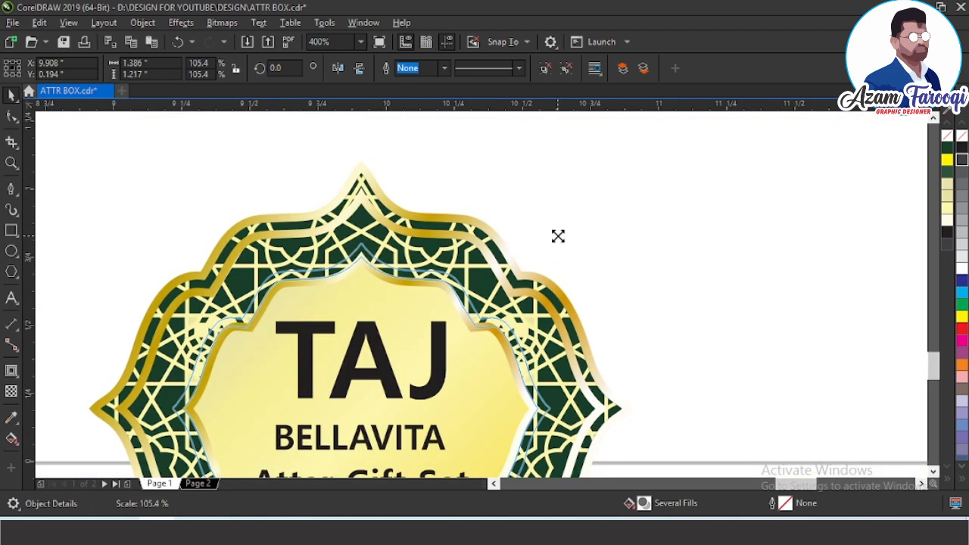
{"action": "scroll", "coordinate": [666, 172], "scroll_direction": "down", "scroll_amount": 2}
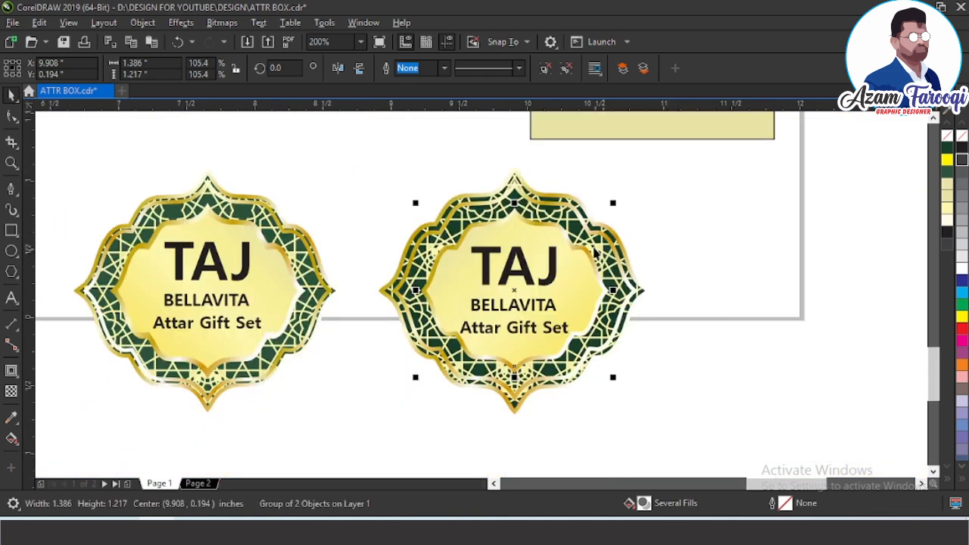
Nudge the new emblem's text group up to a vertical position of 0.244 inches
{"action": "left_click", "coordinate": [555, 262]}
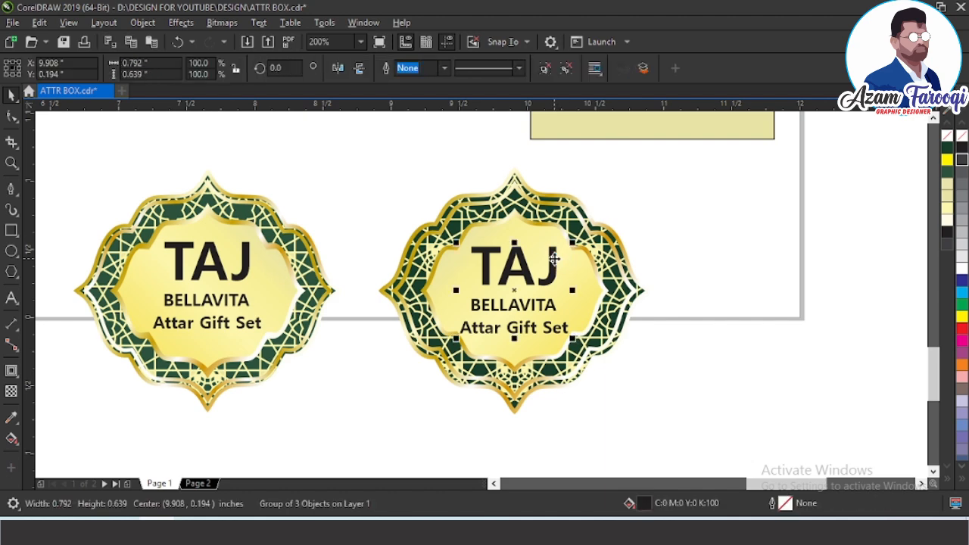
{"action": "key", "text": "Up"}
{"action": "key", "text": "Up"}
{"action": "key", "text": "Up"}
{"action": "key", "text": "Up"}
{"action": "key", "text": "Up"}
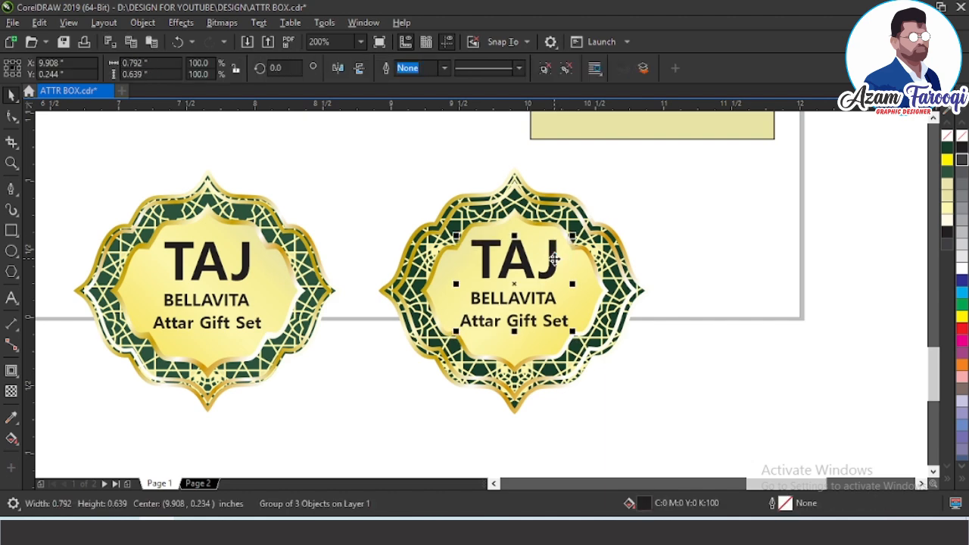
{"action": "left_click", "coordinate": [666, 220]}
{"action": "scroll", "coordinate": [666, 221], "scroll_direction": "down", "scroll_amount": 2}
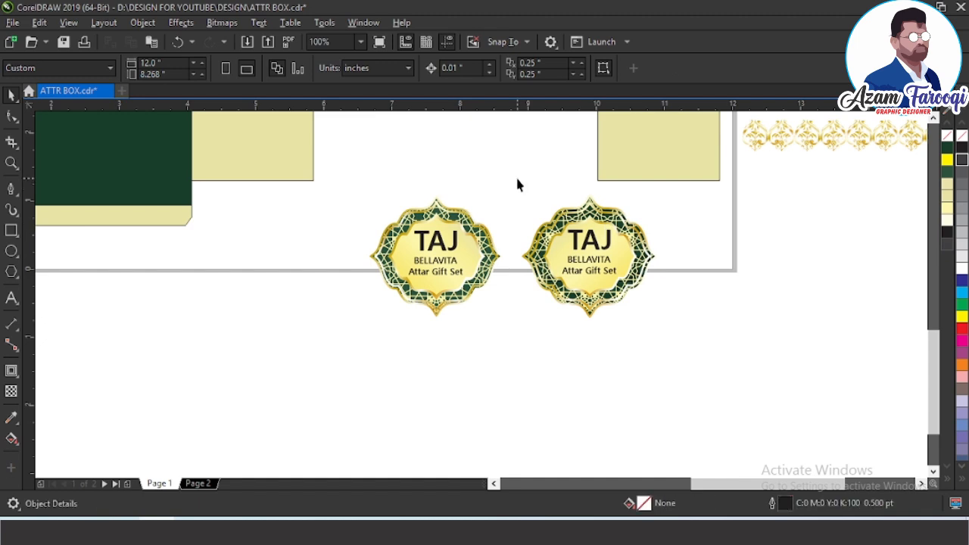
Group all parts of the new emblem and move it off the page, between the box layout and the green lattice pattern
{"action": "left_click_drag", "start_coordinate": [517, 185], "coordinate": [754, 440]}
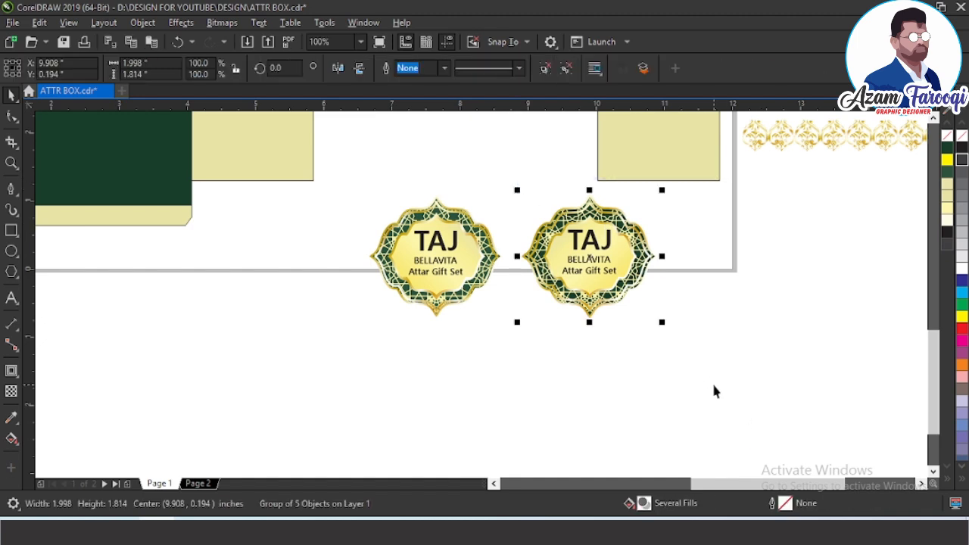
{"action": "scroll", "coordinate": [712, 372], "scroll_direction": "down", "scroll_amount": 2}
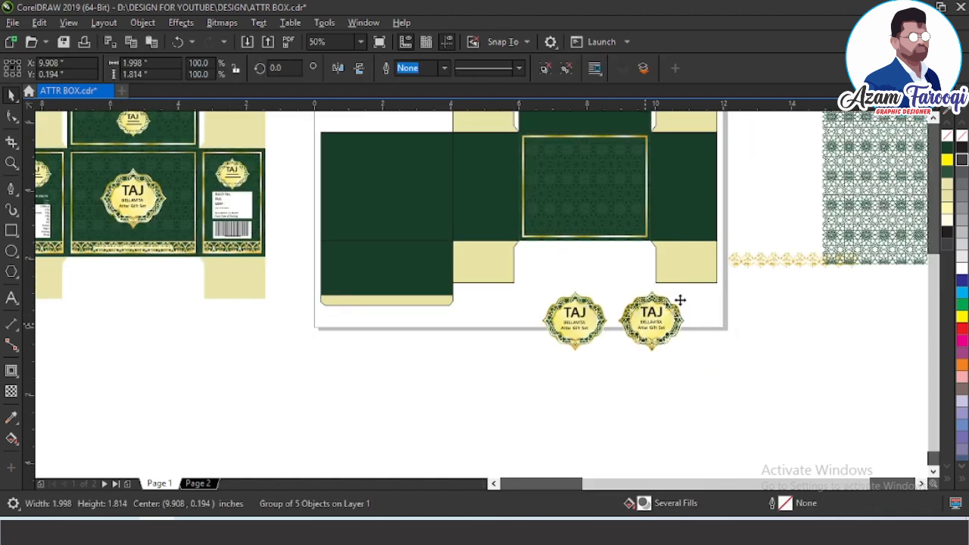
{"action": "left_click_drag", "start_coordinate": [680, 300], "coordinate": [793, 152]}
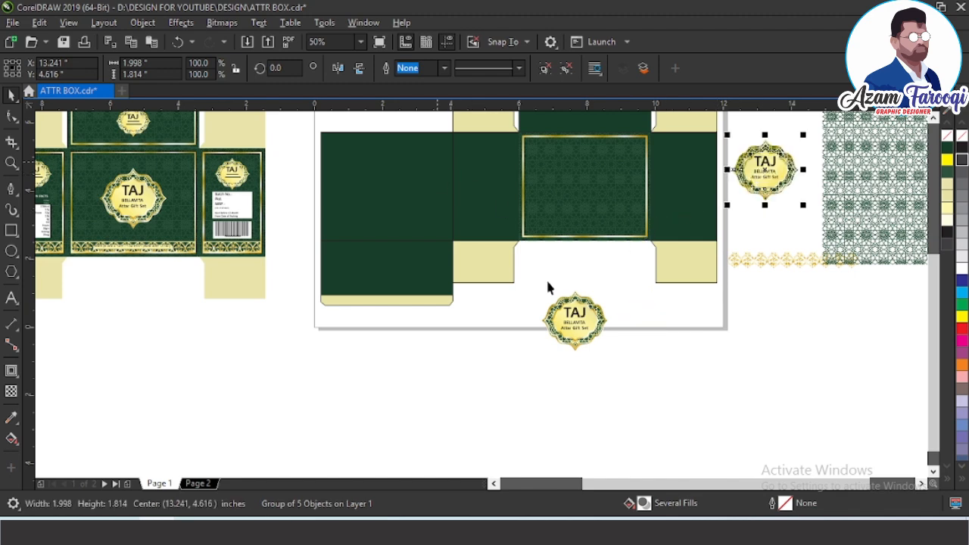
Centre the original TAJ emblem group on the gold frame of the patterned front panel
{"action": "left_click_drag", "start_coordinate": [532, 297], "coordinate": [646, 394]}
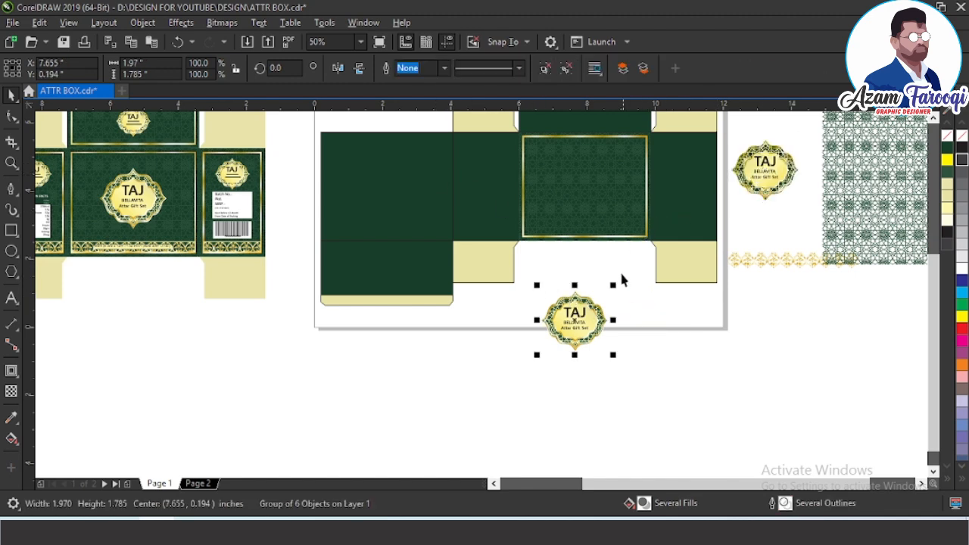
{"action": "left_click", "coordinate": [603, 220], "text": "shift"}
{"action": "key", "text": "e"}
{"action": "key", "text": "c"}
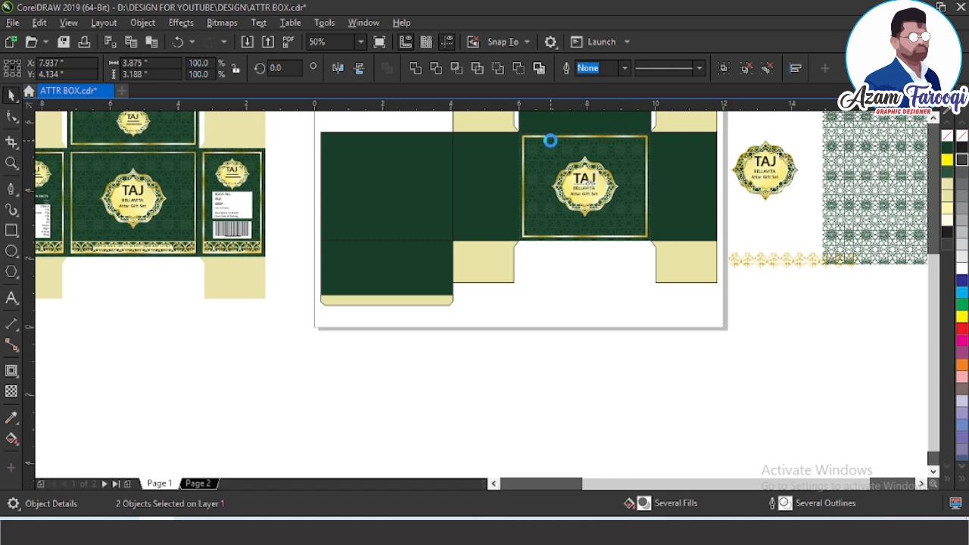
{"action": "key", "text": "Escape"}
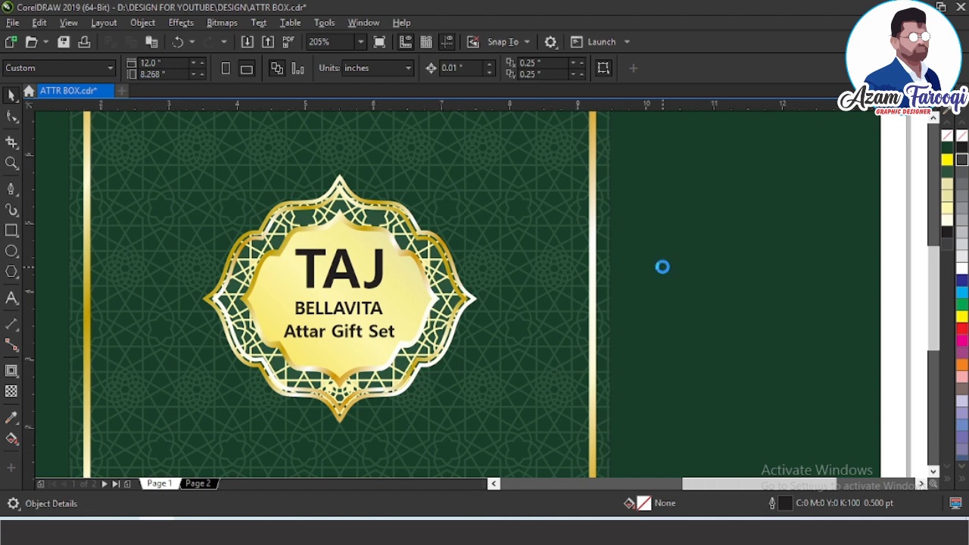
Nudge the front panel's emblem up to a vertical position of about 4.41 inches
{"action": "scroll", "coordinate": [662, 274], "scroll_direction": "down", "scroll_amount": 4}
{"action": "left_click", "coordinate": [475, 271]}
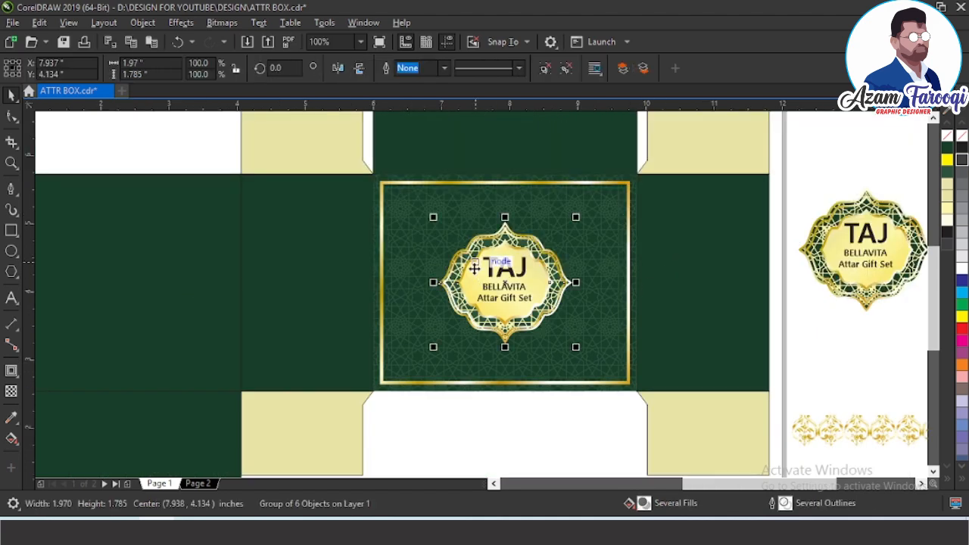
{"action": "key", "text": "Up"}
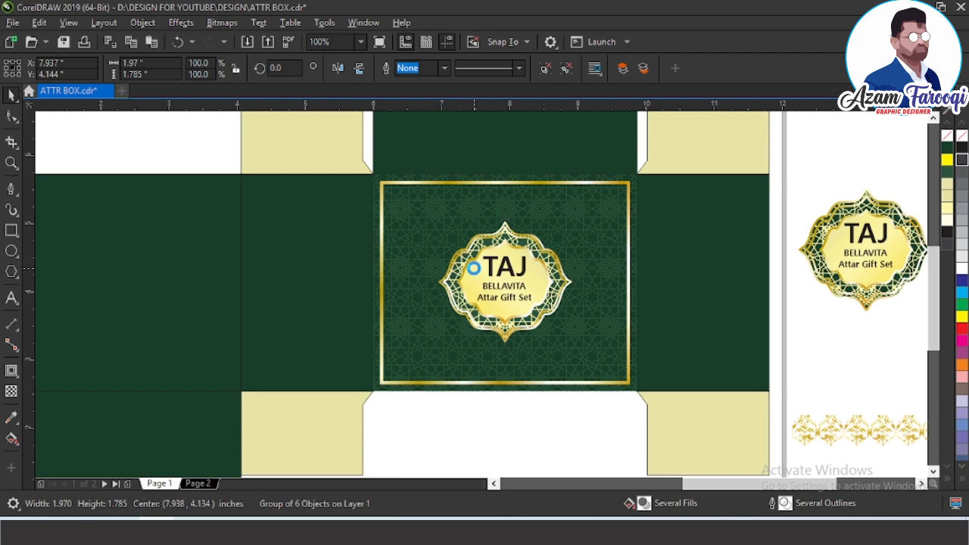
{"action": "key", "text": "Up"}
{"action": "key", "text": "Up"}
{"action": "key", "text": "Up"}
{"action": "key", "text": "Up"}
{"action": "key", "text": "Up"}
{"action": "key", "text": "Up"}
{"action": "key", "text": "Up"}
{"action": "key", "text": "Up"}
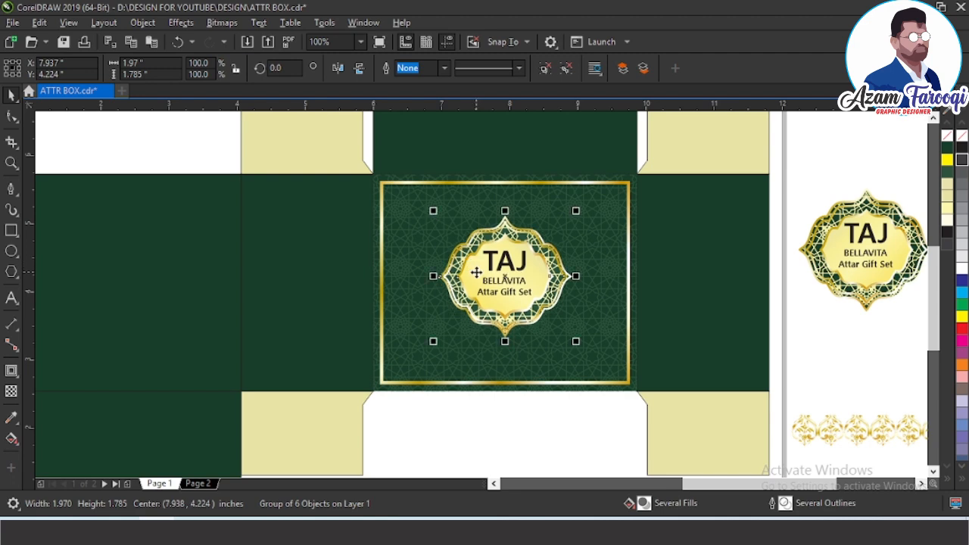
{"action": "key", "text": "Up"}
{"action": "key", "text": "Up"}
{"action": "key", "text": "Up"}
{"action": "key", "text": "Up"}
{"action": "key", "text": "Up"}
{"action": "key", "text": "Up"}
{"action": "key", "text": "Up"}
{"action": "key", "text": "Up"}
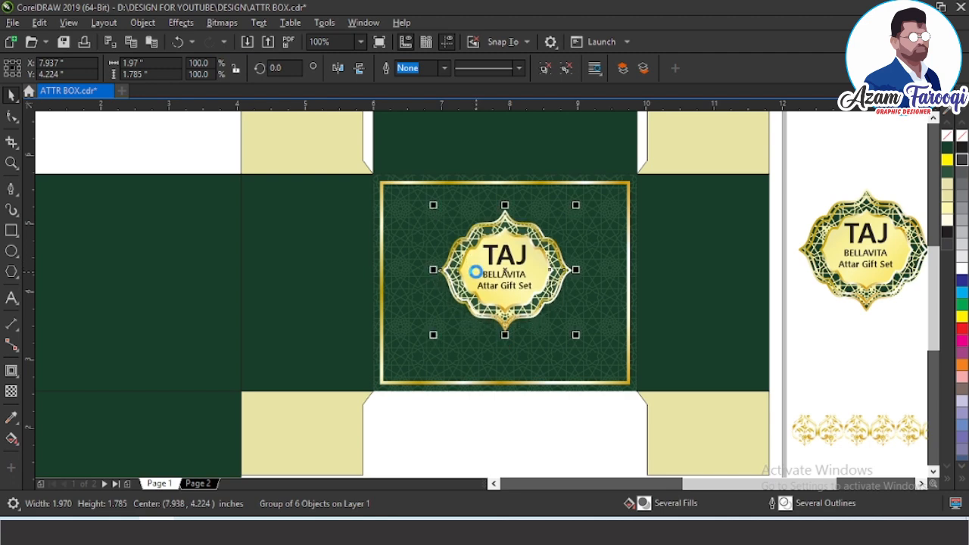
{"action": "key", "text": "Up"}
{"action": "key", "text": "Up"}
{"action": "key", "text": "Up"}
{"action": "key", "text": "Up"}
{"action": "key", "text": "Up"}
{"action": "key", "text": "Up"}
{"action": "key", "text": "Up"}
{"action": "key", "text": "Up"}
{"action": "key", "text": "Up"}
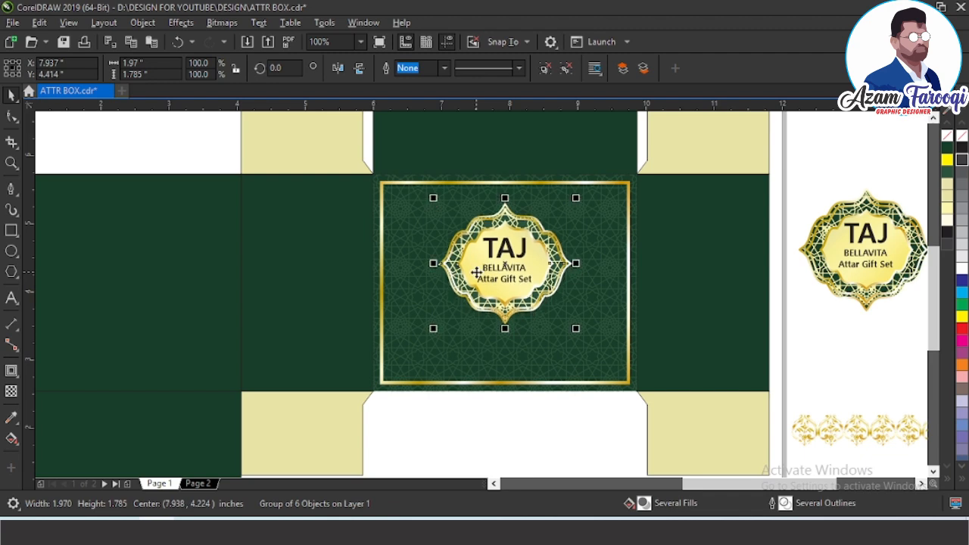
Draw a rectangle about 3.675 by 0.287 inches across the bottom of the front panel's gold frame, its lower edge on the frame's inner edge
{"action": "key", "text": "F2"}
{"action": "left_click_drag", "start_coordinate": [463, 216], "coordinate": [608, 275]}
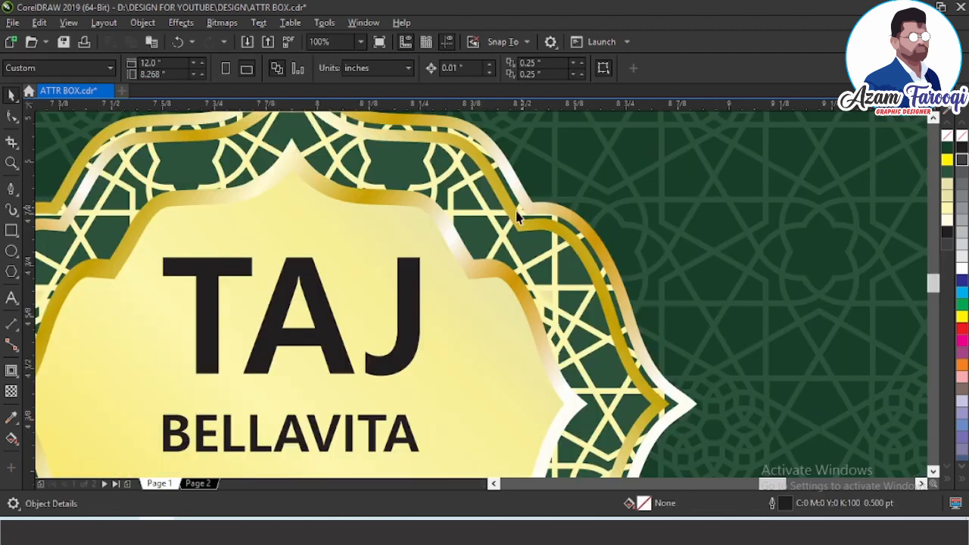
{"action": "scroll", "coordinate": [529, 193], "scroll_direction": "down", "scroll_amount": 4}
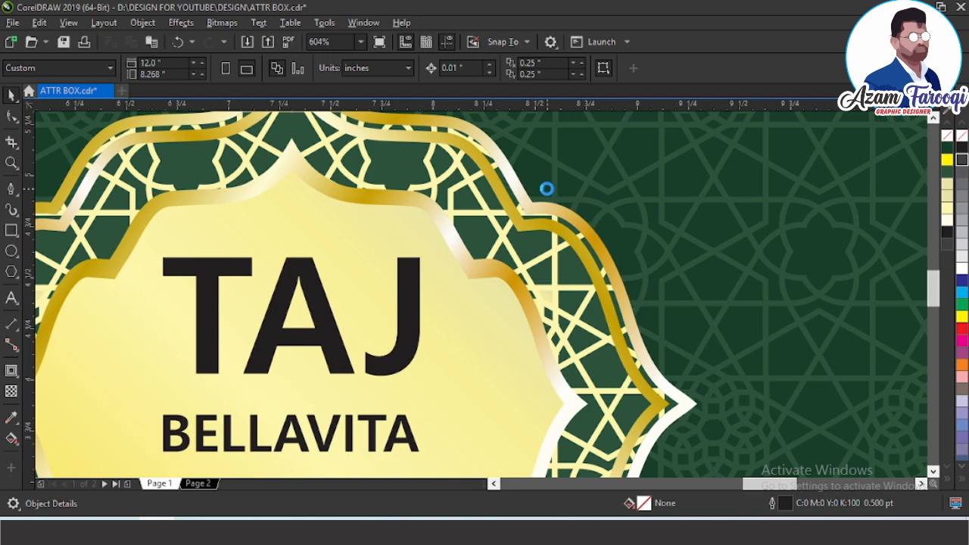
{"action": "scroll", "coordinate": [594, 271], "scroll_direction": "down", "scroll_amount": 2}
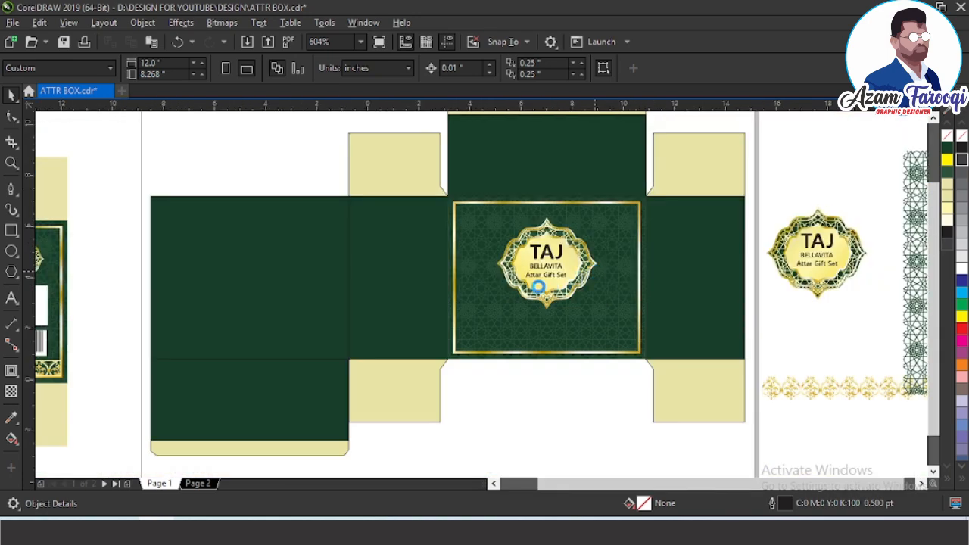
{"action": "scroll", "coordinate": [378, 246], "scroll_direction": "down", "scroll_amount": 4}
{"action": "left_click_drag", "start_coordinate": [476, 267], "coordinate": [663, 318]}
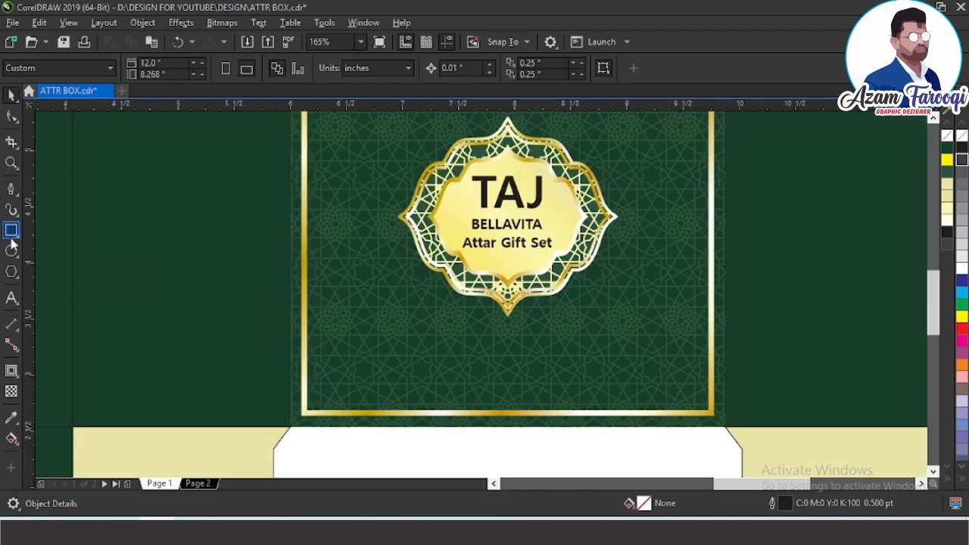
{"action": "left_click", "coordinate": [11, 231]}
{"action": "left_click_drag", "start_coordinate": [303, 378], "coordinate": [712, 428]}
{"action": "key", "text": "space"}
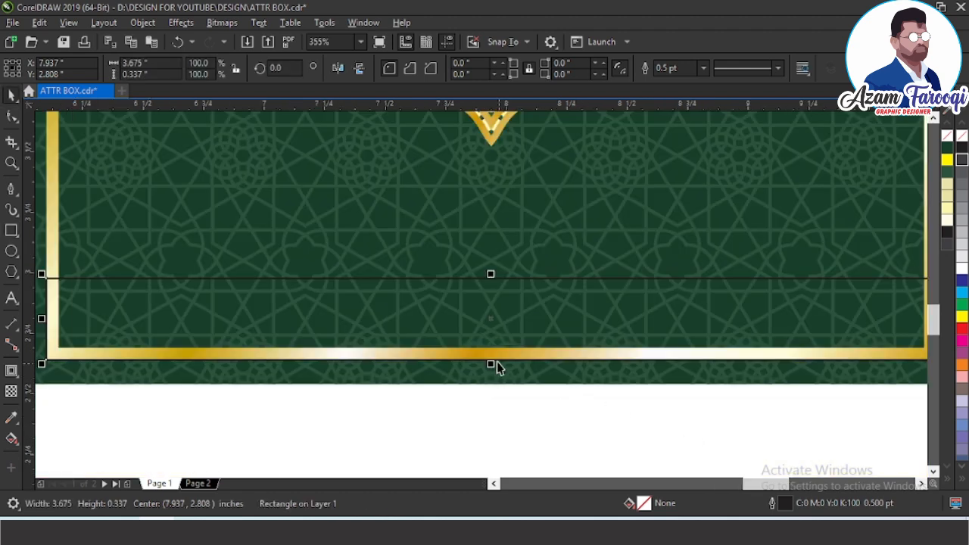
{"action": "left_click_drag", "start_coordinate": [492, 363], "coordinate": [492, 351]}
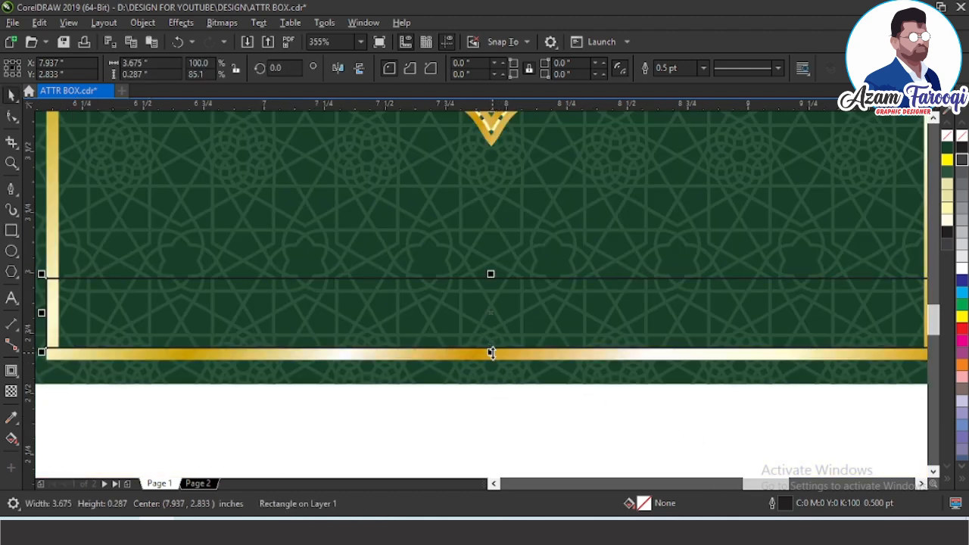
Narrow the strip rectangle to 3.575 inches wide so its sides meet the inner edges of the gold frame
{"action": "scroll", "coordinate": [490, 353], "scroll_direction": "down", "scroll_amount": 1}
{"action": "scroll", "coordinate": [764, 344], "scroll_direction": "up", "scroll_amount": 4}
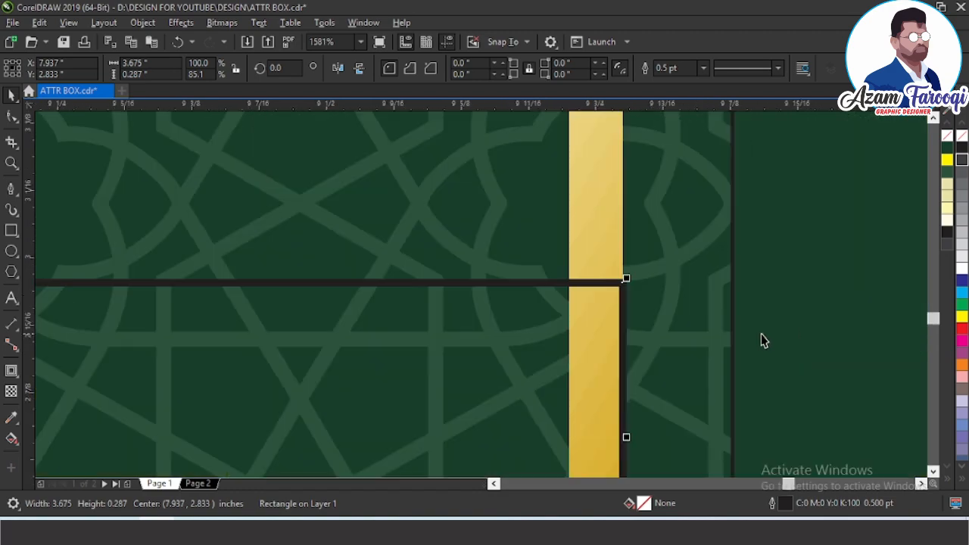
{"action": "left_click_drag", "start_coordinate": [626, 437], "coordinate": [573, 434]}
Ungroup the off-page gold ornament border and place one motif at the strip's left end, vertically centred on the strip rectangle
{"action": "scroll", "coordinate": [525, 266], "scroll_direction": "down", "scroll_amount": 6}
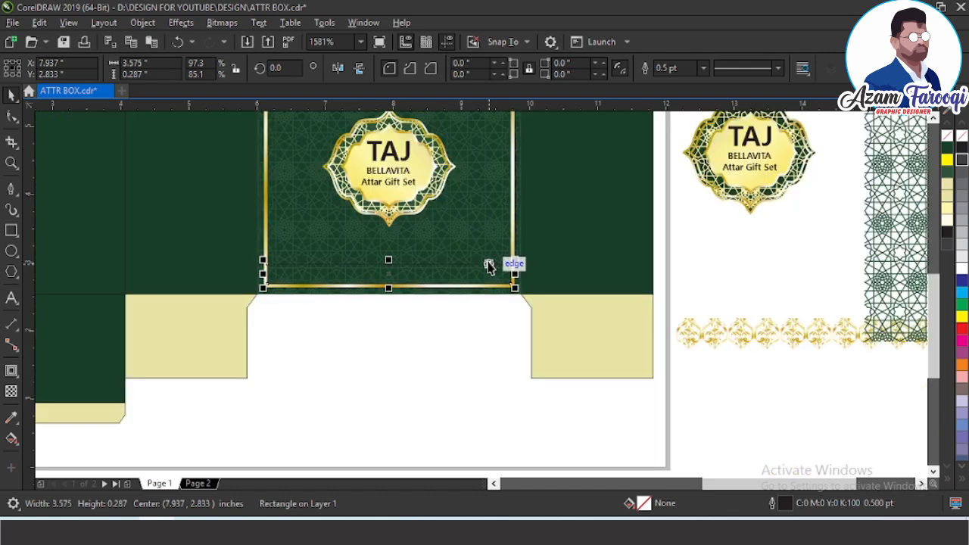
{"action": "left_click", "coordinate": [712, 342]}
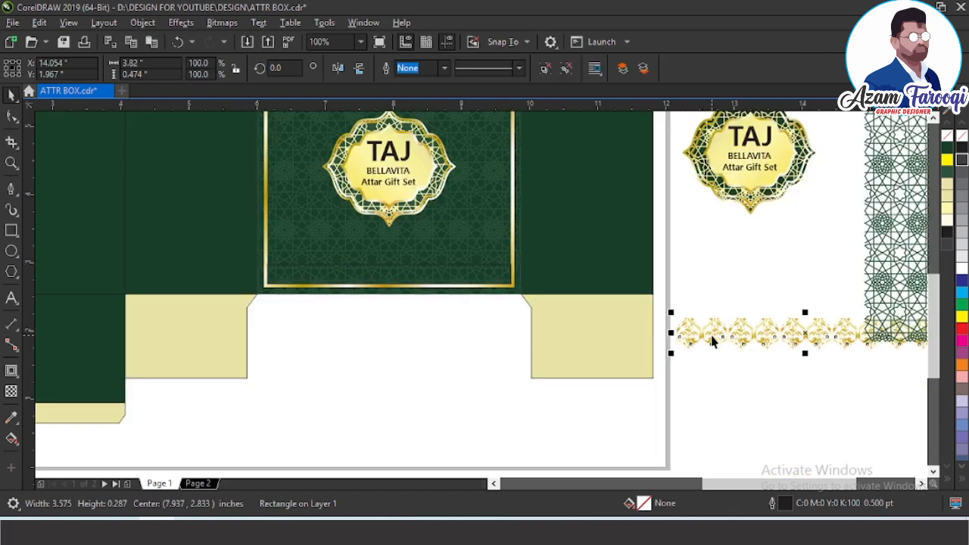
{"action": "left_click", "coordinate": [547, 69]}
{"action": "left_click_drag", "start_coordinate": [712, 344], "coordinate": [276, 269]}
{"action": "key", "text": "F2"}
{"action": "left_click_drag", "start_coordinate": [251, 231], "coordinate": [357, 313]}
{"action": "left_click", "coordinate": [484, 318], "text": "shift"}
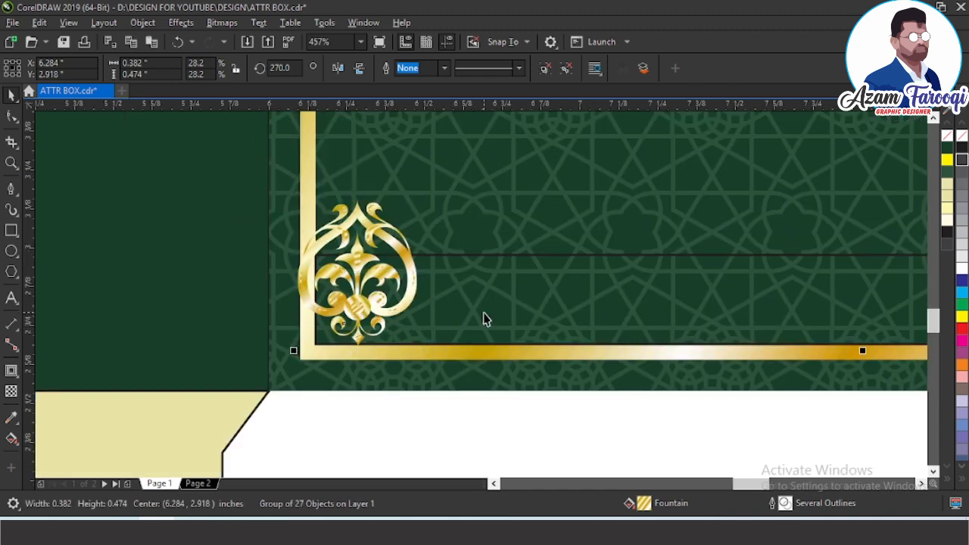
{"action": "key", "text": "e"}
{"action": "key", "text": "Escape"}
{"action": "left_click", "coordinate": [359, 327]}
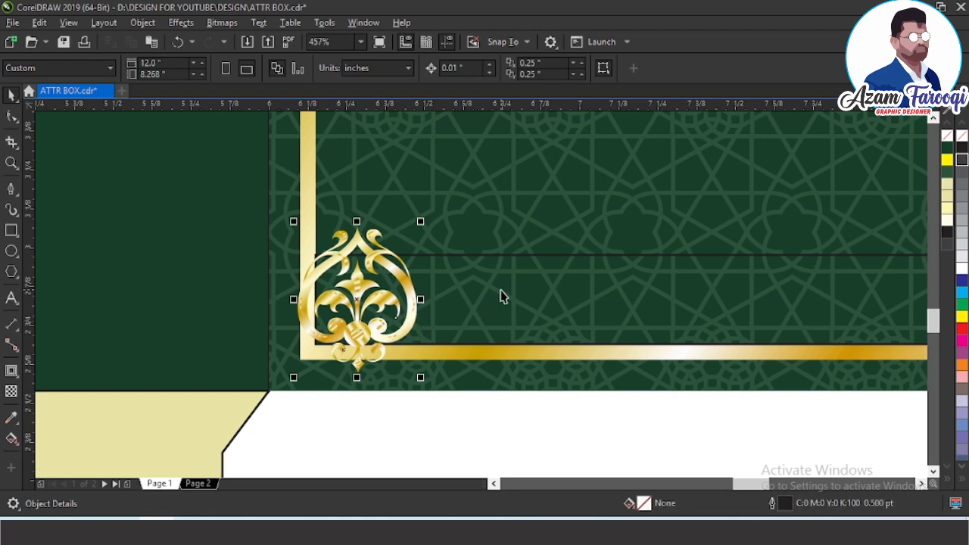
Raise the strip rectangle's upper edge to make it 0.353 inches high
{"action": "left_click", "coordinate": [502, 295]}
{"action": "scroll", "coordinate": [294, 254], "scroll_direction": "down", "scroll_amount": 2}
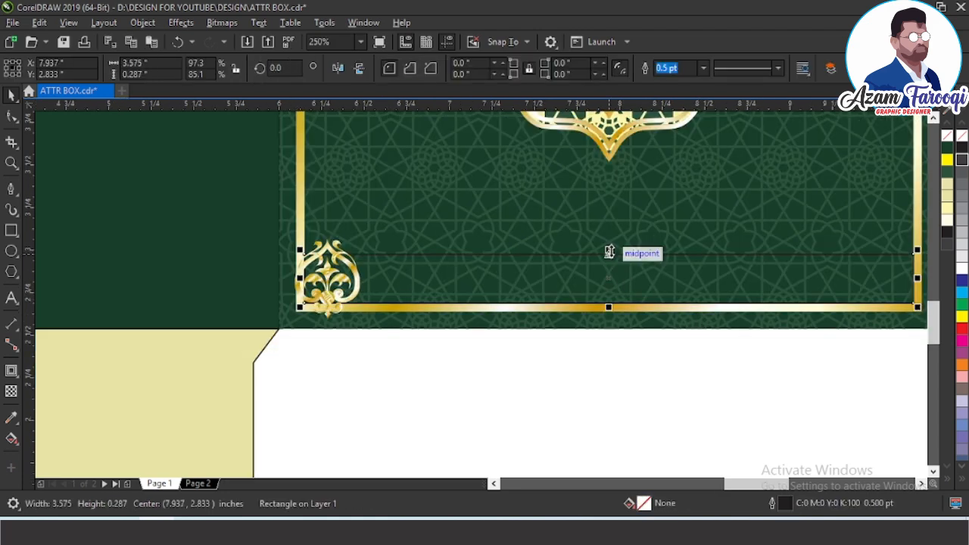
{"action": "left_click_drag", "start_coordinate": [609, 249], "coordinate": [604, 241]}
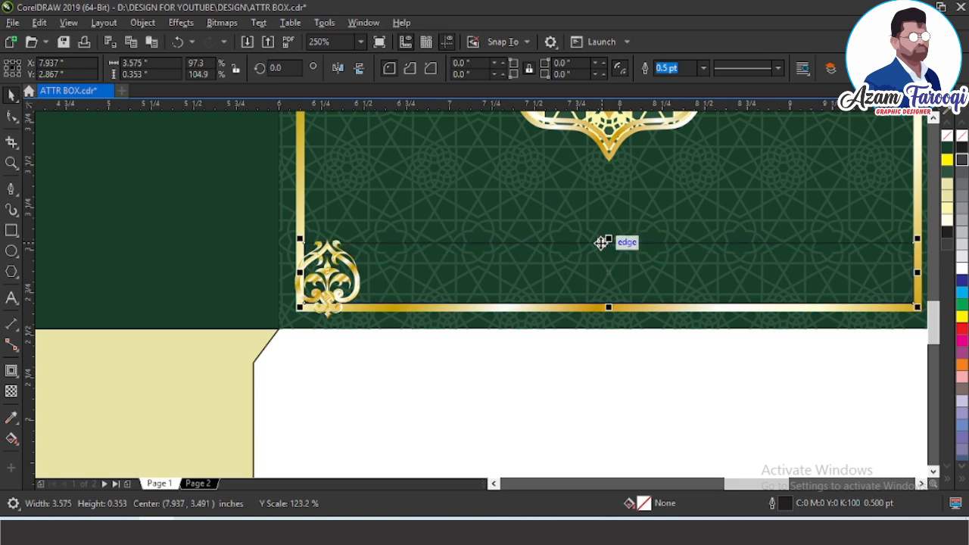
Duplicate the gold motif side by side to the right along the strip until a row of ten spans the frame
{"action": "left_click", "coordinate": [320, 282]}
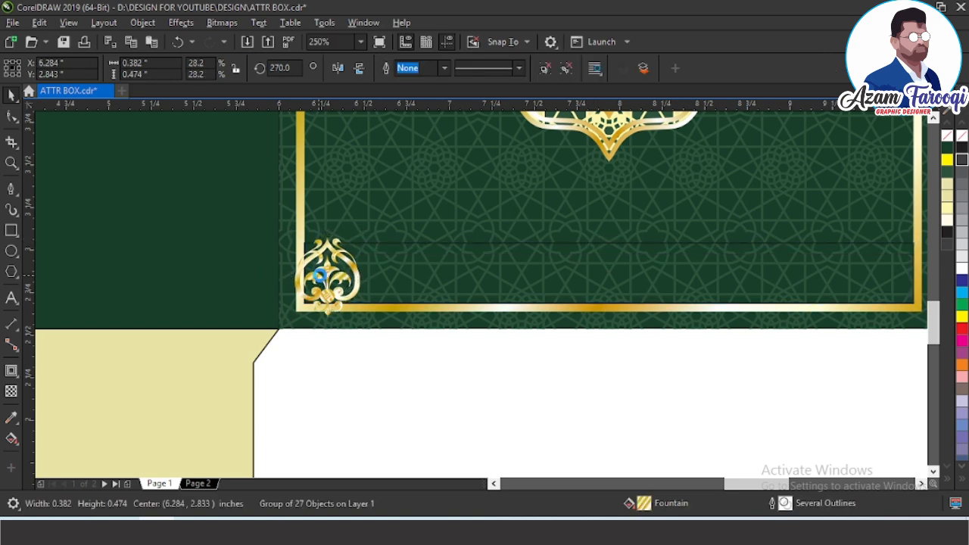
{"action": "left_click_drag", "start_coordinate": [320, 277], "coordinate": [384, 287]}
{"action": "key", "text": "ctrl+r"}
{"action": "key", "text": "ctrl+r"}
{"action": "key", "text": "ctrl+r"}
{"action": "key", "text": "ctrl+r"}
{"action": "key", "text": "ctrl+r"}
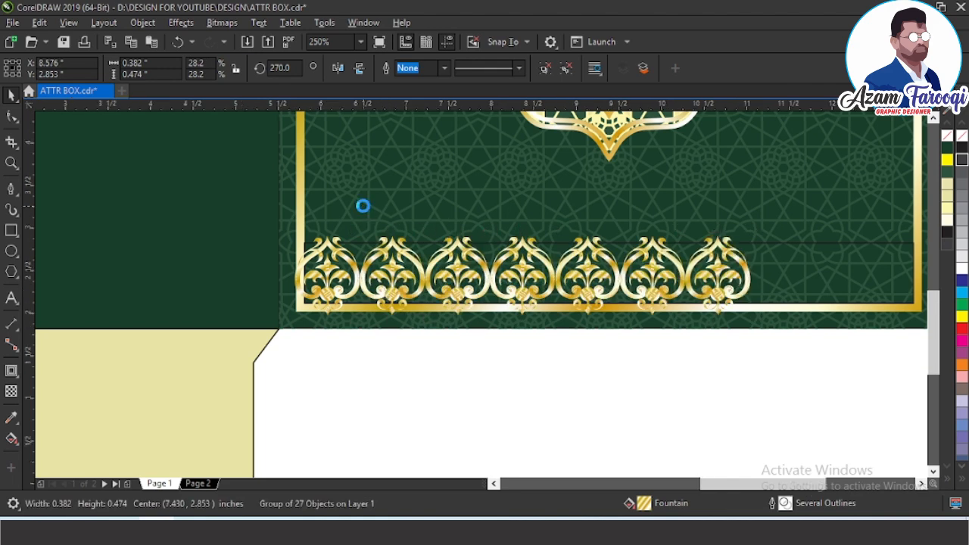
{"action": "scroll", "coordinate": [361, 212], "scroll_direction": "down", "scroll_amount": 2}
{"action": "key", "text": "ctrl+r"}
{"action": "key", "text": "ctrl+r"}
{"action": "key", "text": "ctrl+r"}
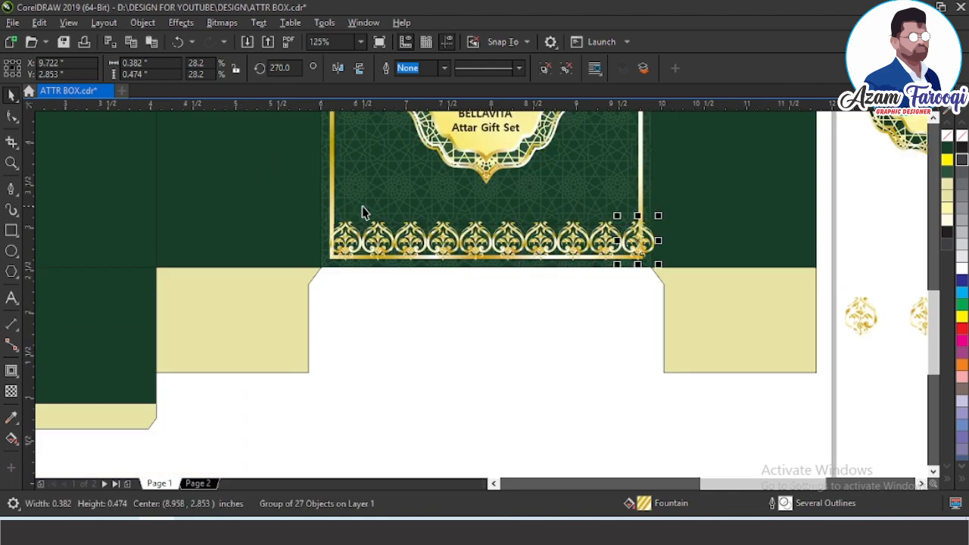
Group the ten gold motifs and centre the group horizontally on the strip rectangle
{"action": "left_click_drag", "start_coordinate": [333, 193], "coordinate": [714, 278]}
{"action": "key", "text": "Escape"}
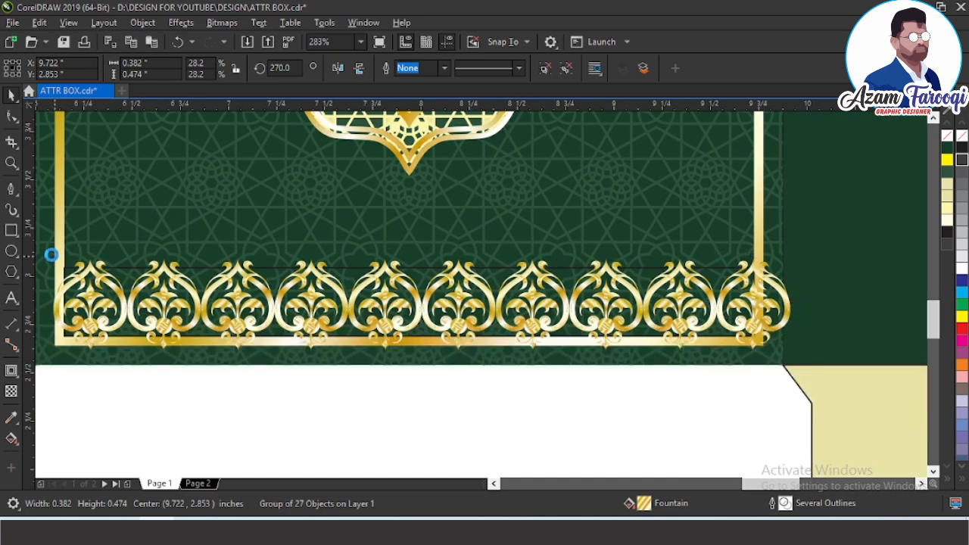
{"action": "left_click_drag", "start_coordinate": [48, 256], "coordinate": [813, 364]}
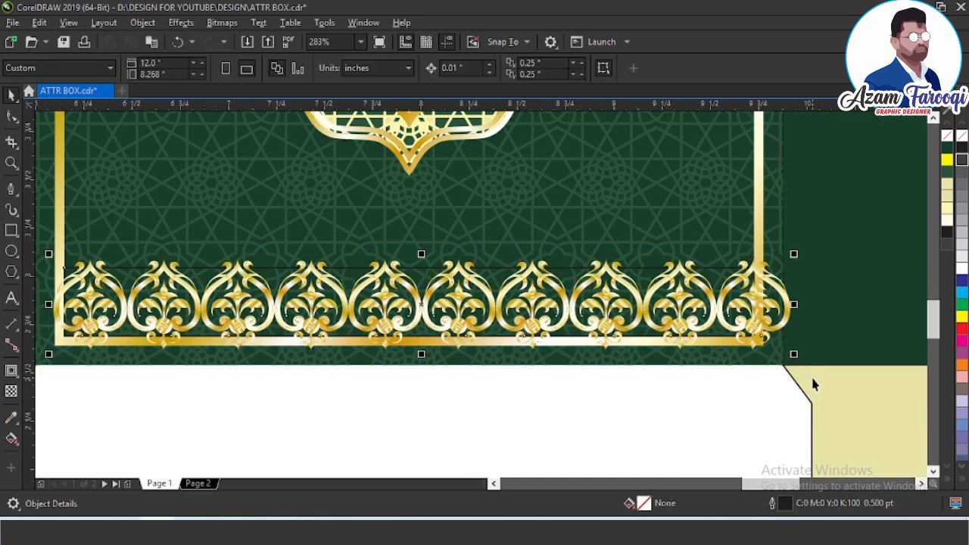
{"action": "left_click", "coordinate": [715, 271], "text": "shift"}
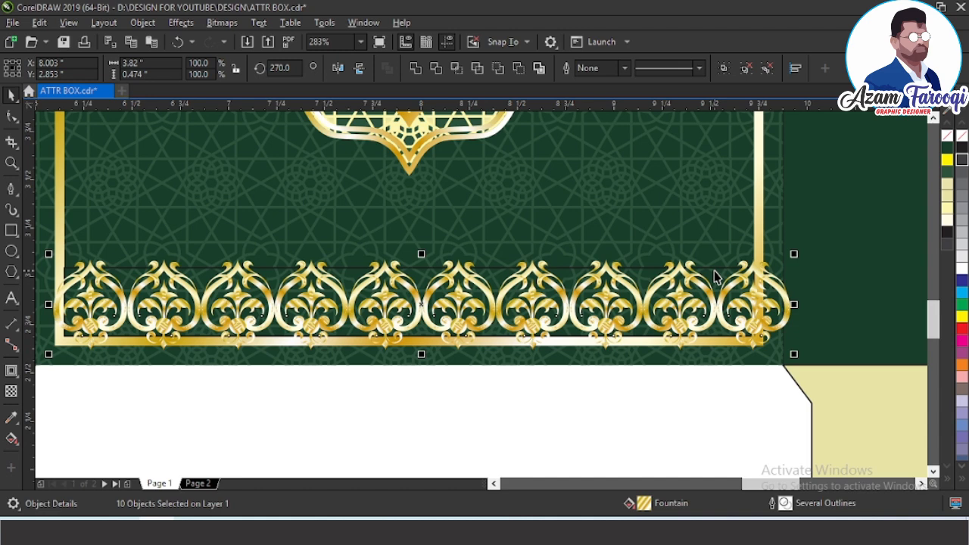
{"action": "key", "text": "Delete"}
{"action": "key", "text": "ctrl+z"}
{"action": "key", "text": "ctrl+g"}
{"action": "left_click", "coordinate": [714, 271], "text": "shift"}
{"action": "key", "text": "c"}
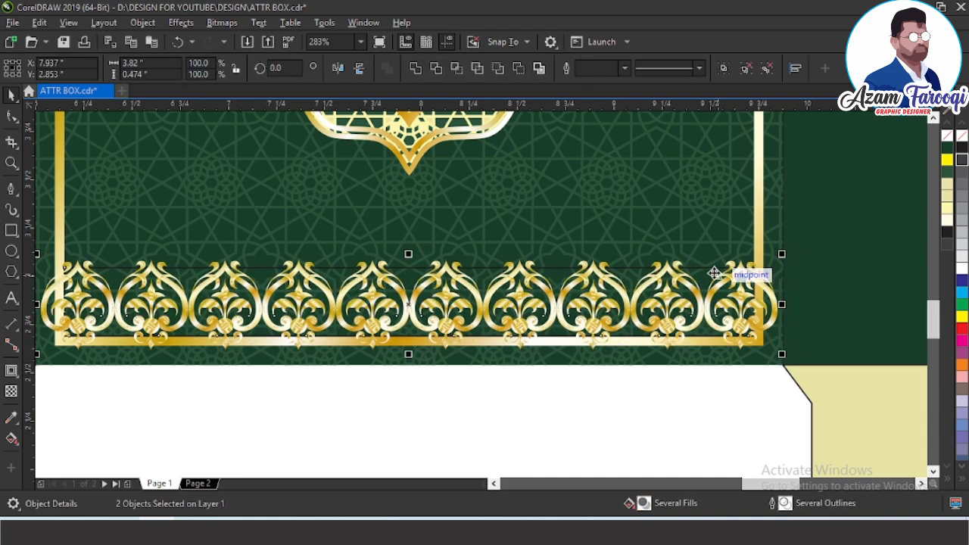
{"action": "key", "text": "e"}
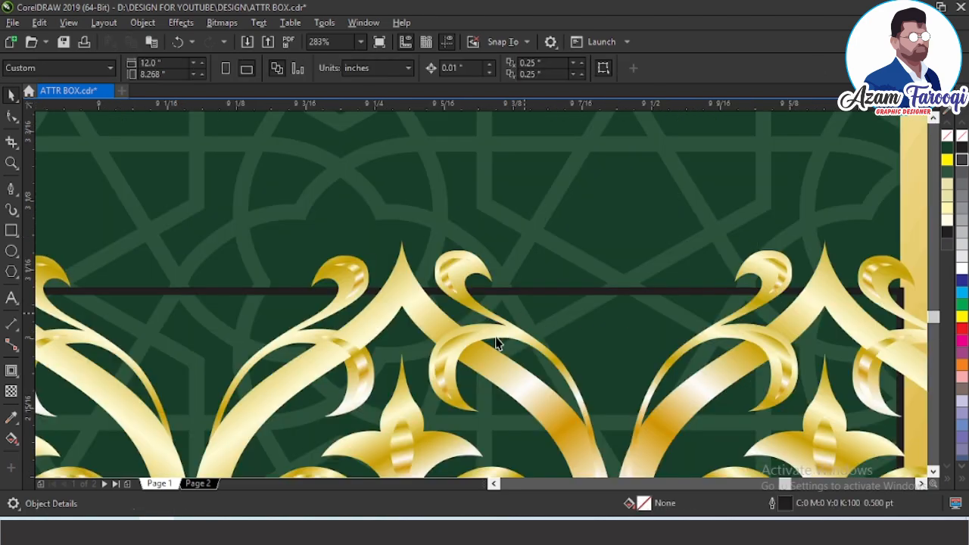
PowerClip the grouped motif row inside the strip rectangle
{"action": "left_click", "coordinate": [482, 329]}
{"action": "right_click", "coordinate": [482, 329]}
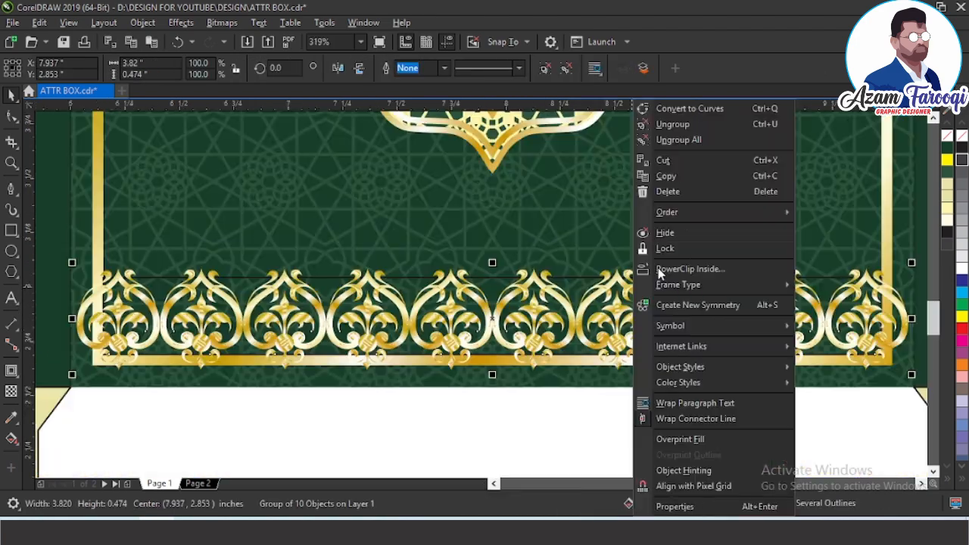
{"action": "left_click", "coordinate": [659, 270]}
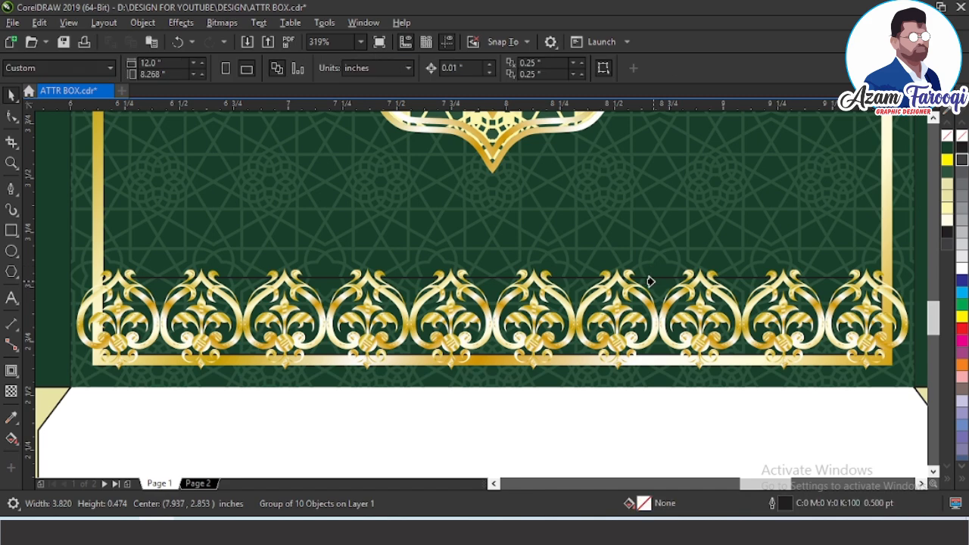
{"action": "left_click", "coordinate": [650, 280]}
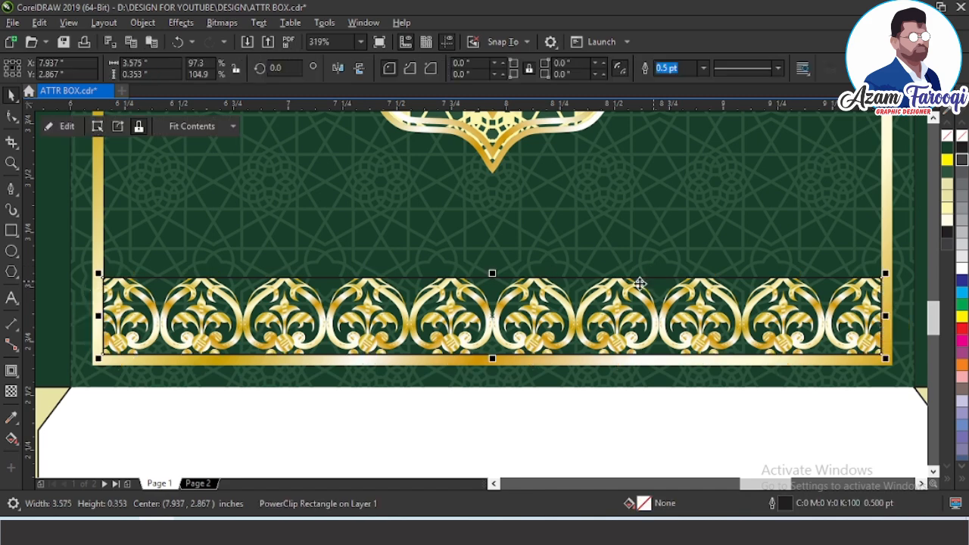
Give the strip rectangle a pale cream outline (C9 M4 Y42 K0) with a width of 1.0 pt, like the reference box
{"action": "key", "text": "F4"}
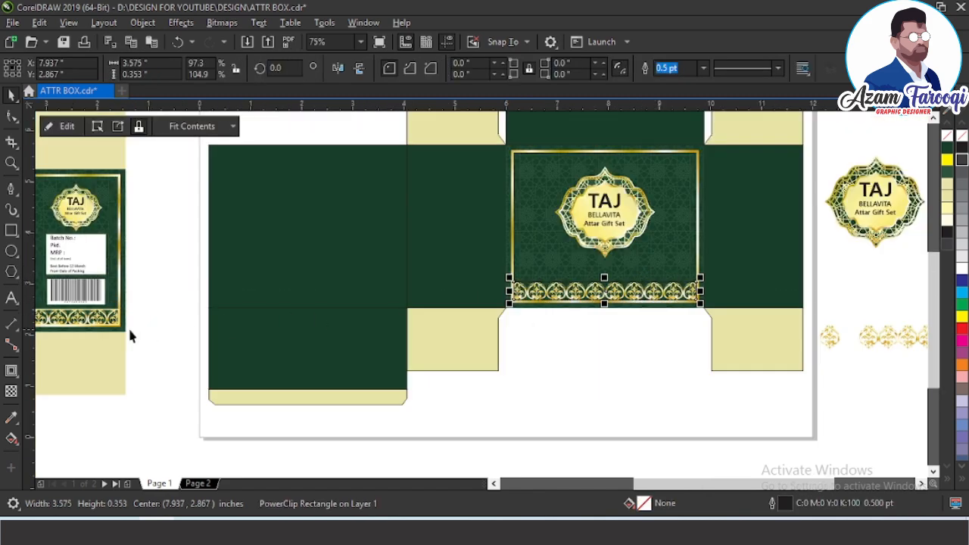
{"action": "left_click_drag", "start_coordinate": [86, 299], "coordinate": [141, 331]}
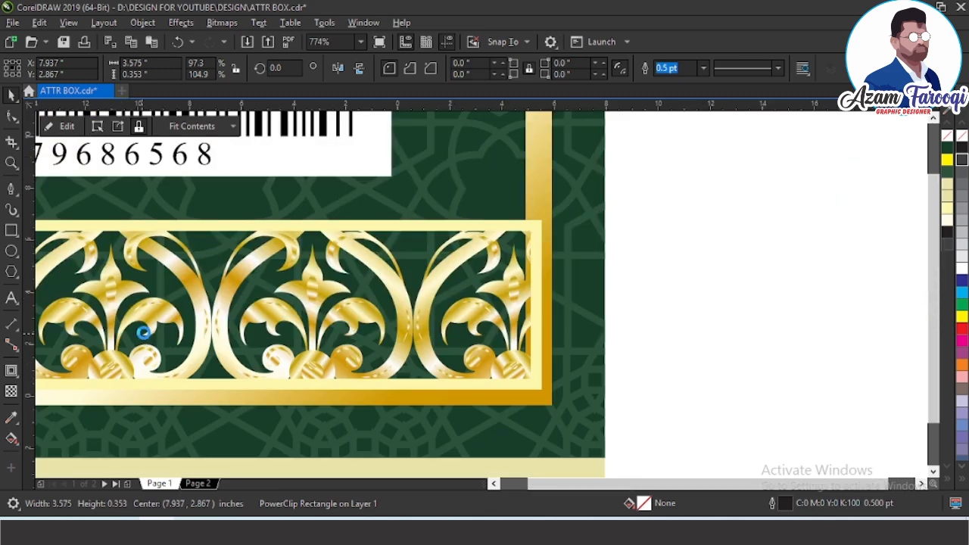
{"action": "key", "text": "F4"}
{"action": "left_click_drag", "start_coordinate": [596, 308], "coordinate": [679, 328]}
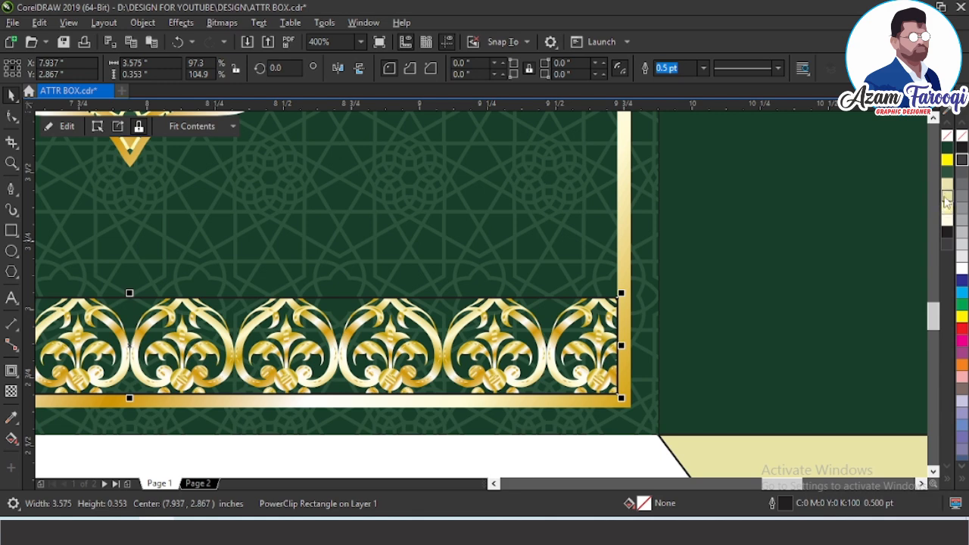
{"action": "right_click", "coordinate": [946, 199]}
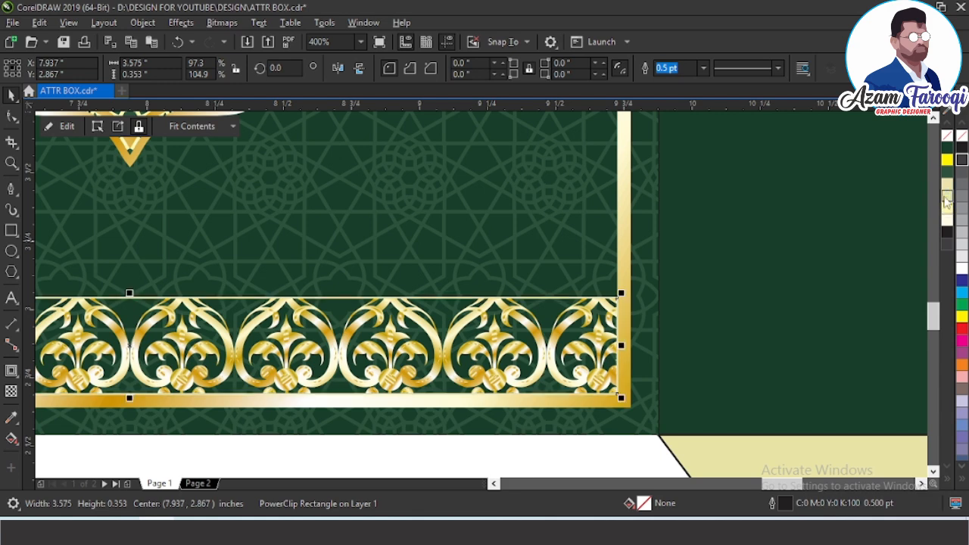
{"action": "left_click", "coordinate": [703, 68]}
{"action": "left_click", "coordinate": [678, 123]}
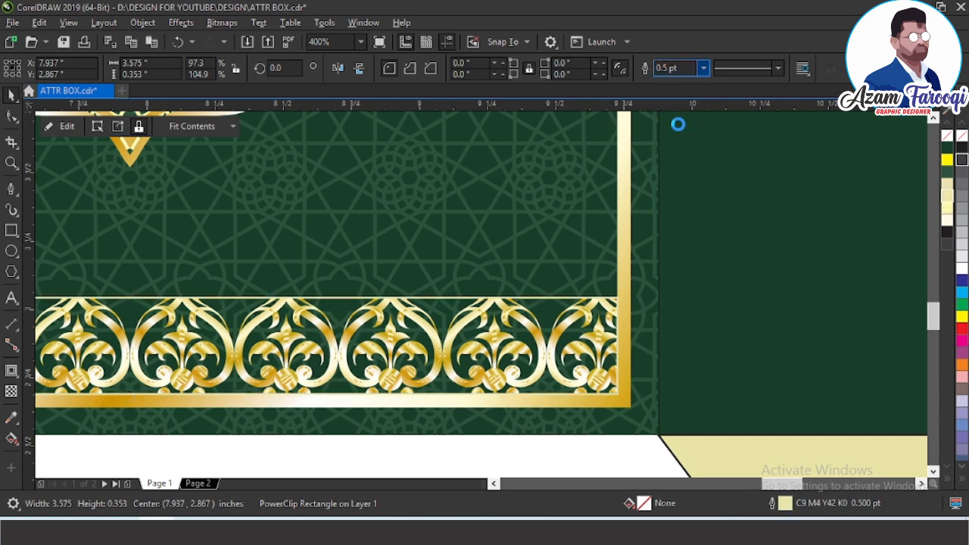
{"action": "scroll", "coordinate": [780, 252], "scroll_direction": "down", "scroll_amount": 2}
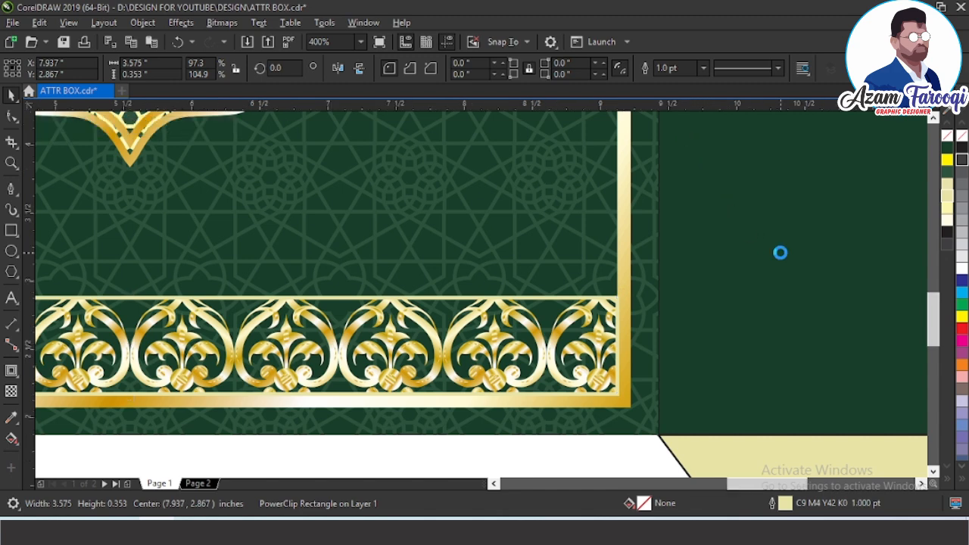
{"action": "scroll", "coordinate": [780, 253], "scroll_direction": "down", "scroll_amount": 2}
{"action": "key", "text": "F4"}
{"action": "key", "text": "Escape"}
Nudge the front panel's TAJ emblem down to a vertical position of 4.314 inches
{"action": "key", "text": "F2"}
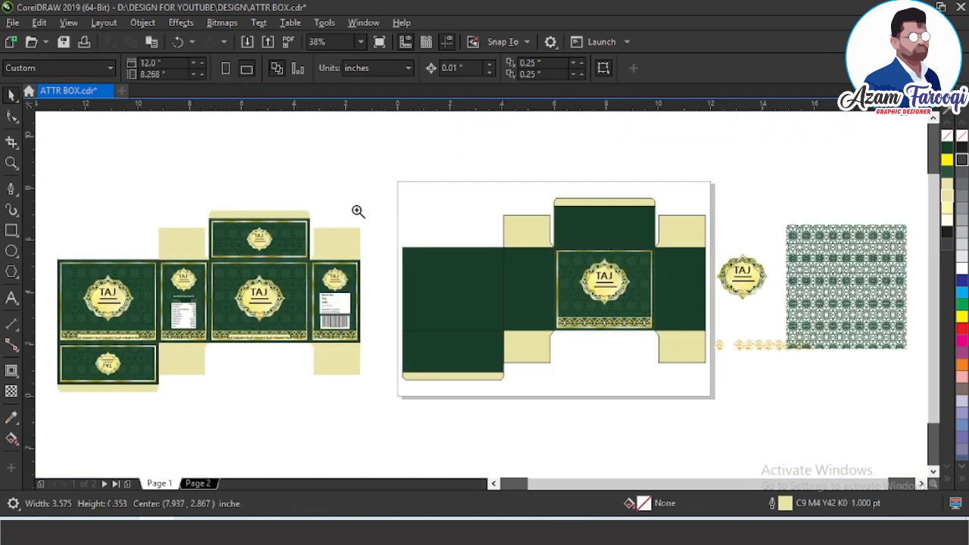
{"action": "left_click_drag", "start_coordinate": [347, 207], "coordinate": [696, 345]}
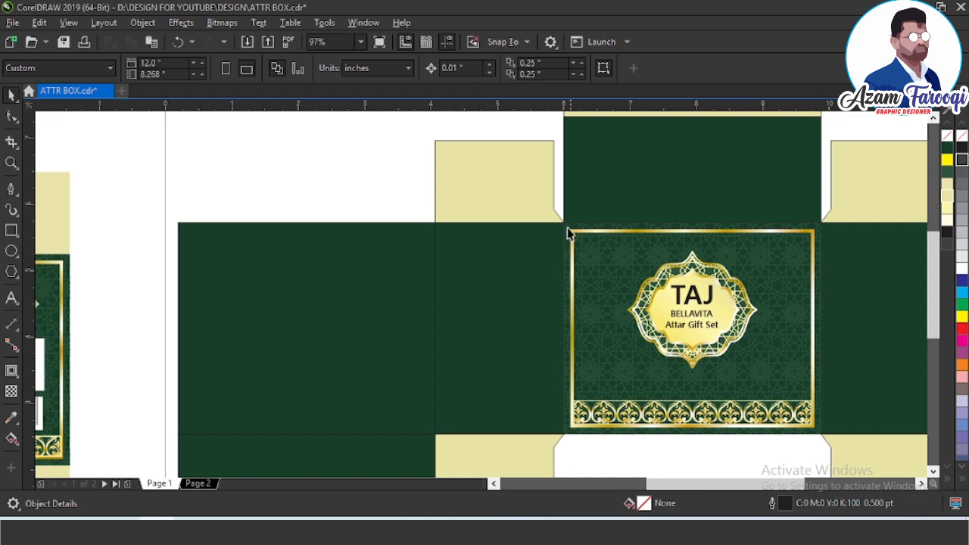
{"action": "left_click_drag", "start_coordinate": [575, 235], "coordinate": [854, 443]}
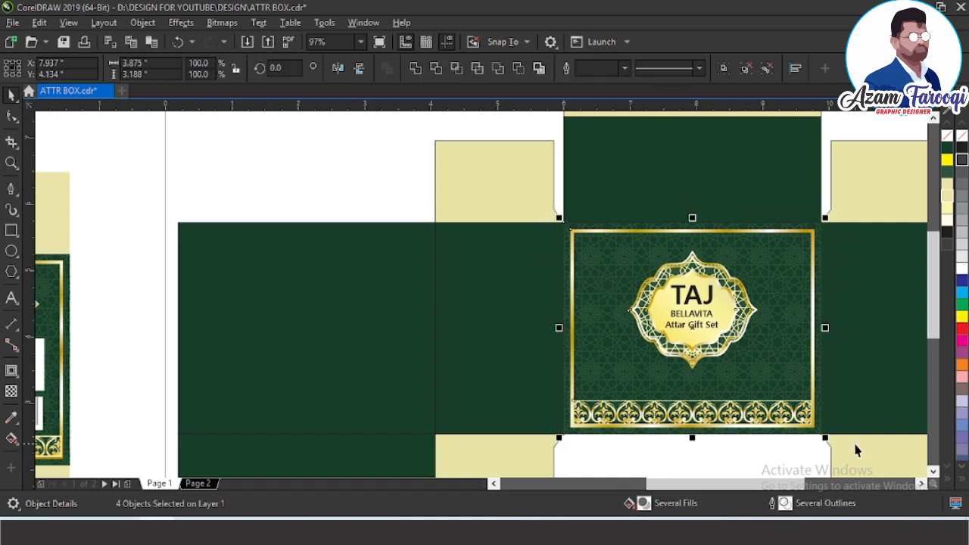
{"action": "left_click", "coordinate": [720, 311]}
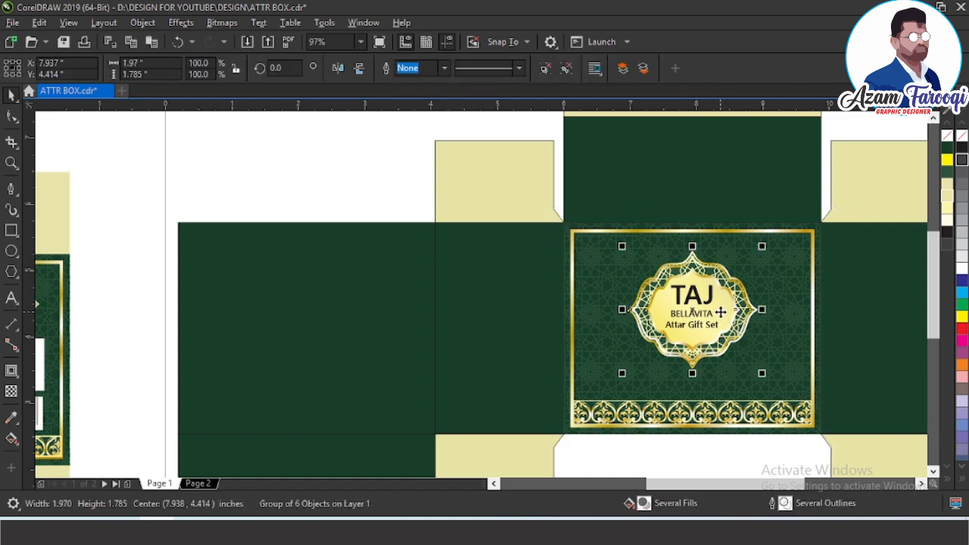
{"action": "key", "text": "Down"}
{"action": "key", "text": "Down"}
{"action": "key", "text": "Down"}
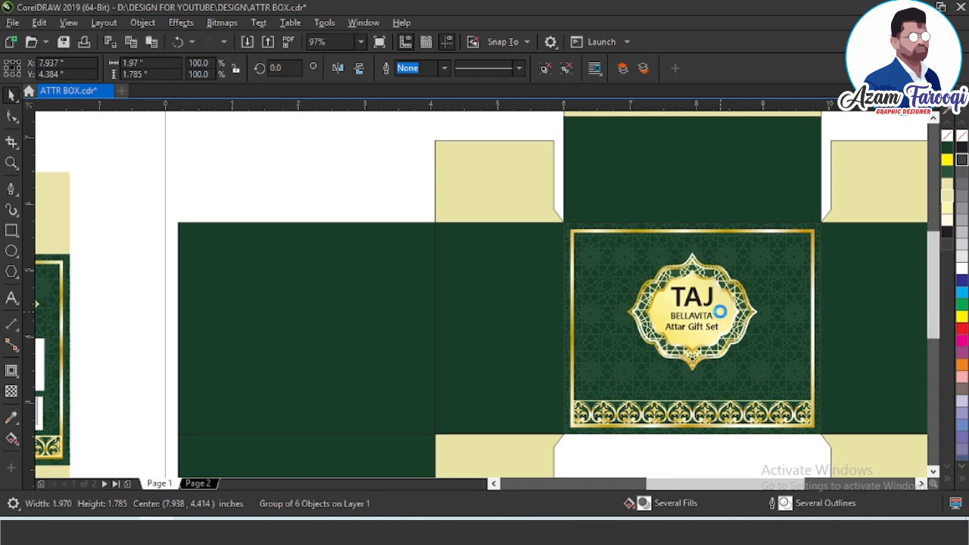
{"action": "key", "text": "Down"}
{"action": "key", "text": "Down"}
{"action": "key", "text": "Down"}
{"action": "key", "text": "Down"}
{"action": "key", "text": "Down"}
{"action": "key", "text": "Down"}
{"action": "key", "text": "Down"}
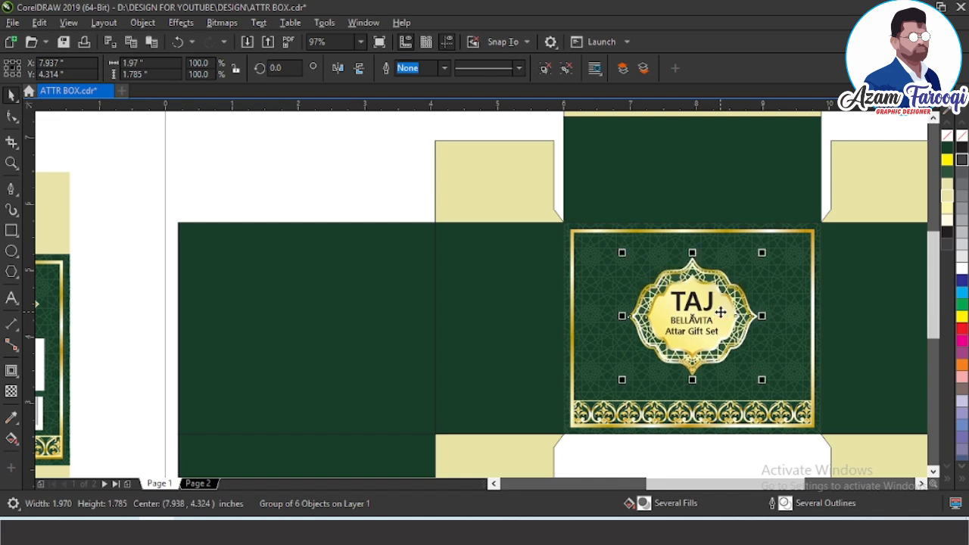
{"action": "key", "text": "F4"}
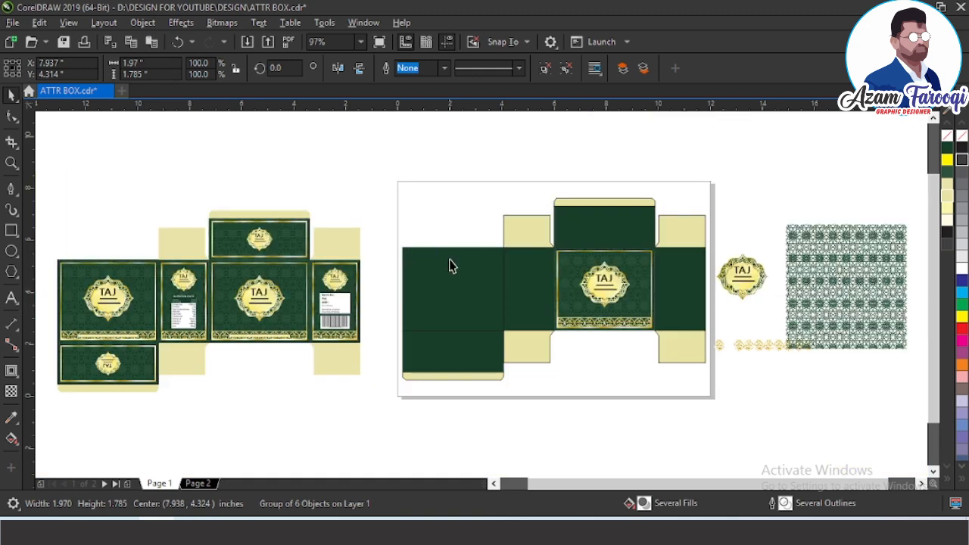
Draw a rectangle about 1.96 by 0.15 inches on the front panel's gold ornamental border and center it on the border
{"action": "key", "text": "Escape"}
{"action": "scroll", "coordinate": [320, 324], "scroll_direction": "up", "scroll_amount": 5}
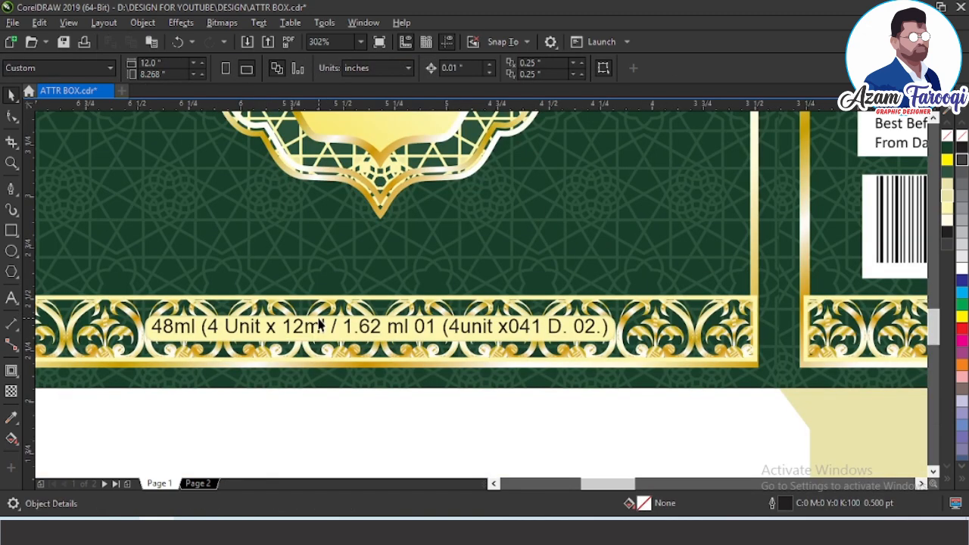
{"action": "left_click_drag", "start_coordinate": [121, 307], "coordinate": [655, 363]}
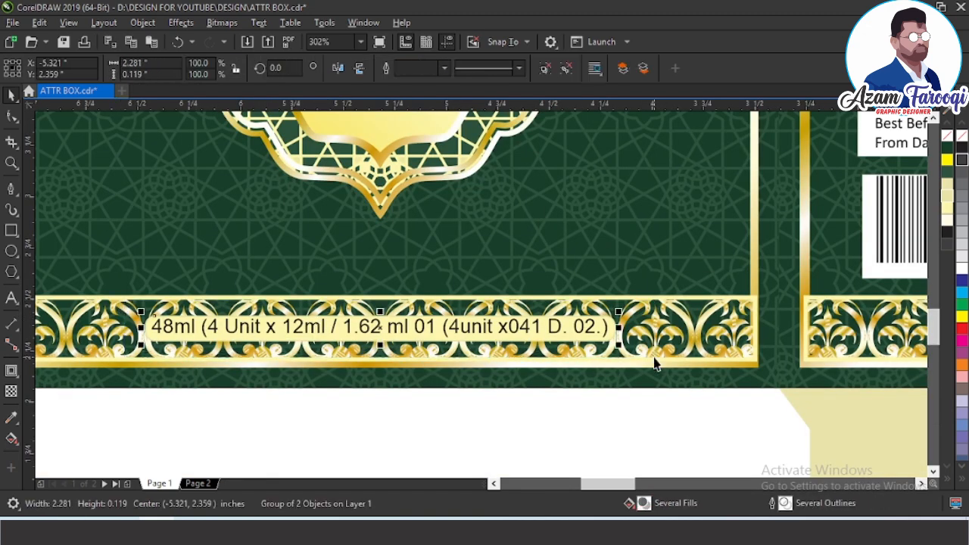
{"action": "key", "text": "F4"}
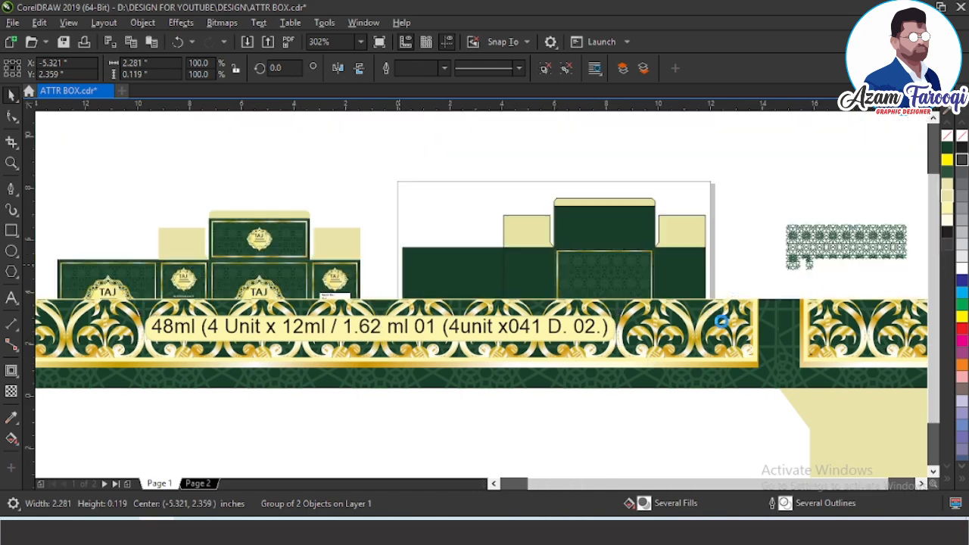
{"action": "left_click_drag", "start_coordinate": [545, 304], "coordinate": [670, 330]}
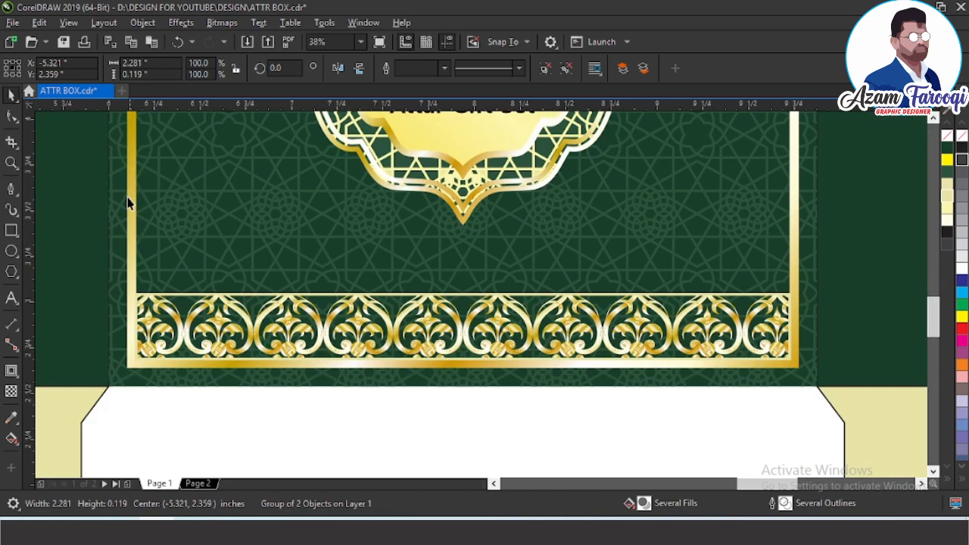
{"action": "left_click_drag", "start_coordinate": [108, 251], "coordinate": [904, 379]}
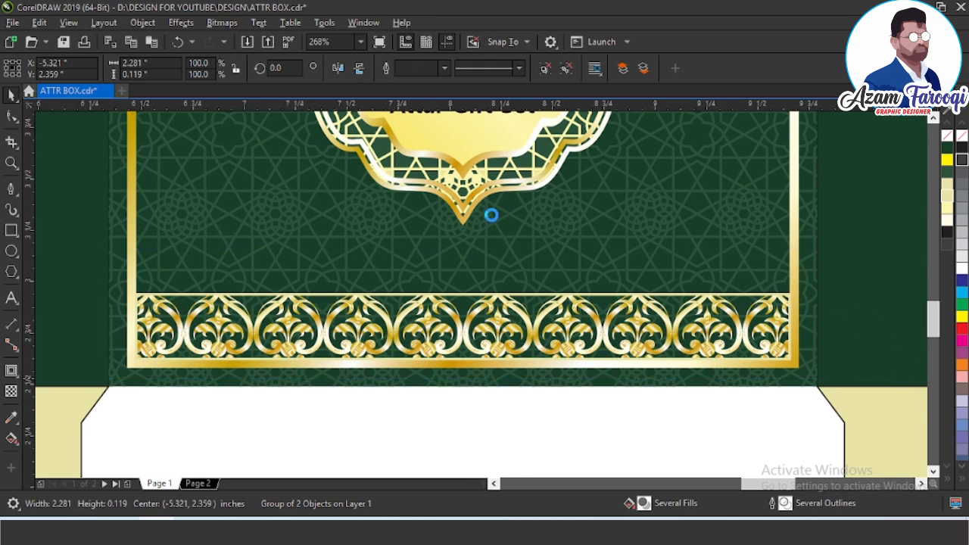
{"action": "left_click", "coordinate": [16, 233]}
{"action": "left_click_drag", "start_coordinate": [226, 294], "coordinate": [660, 307]}
{"action": "key", "text": "space"}
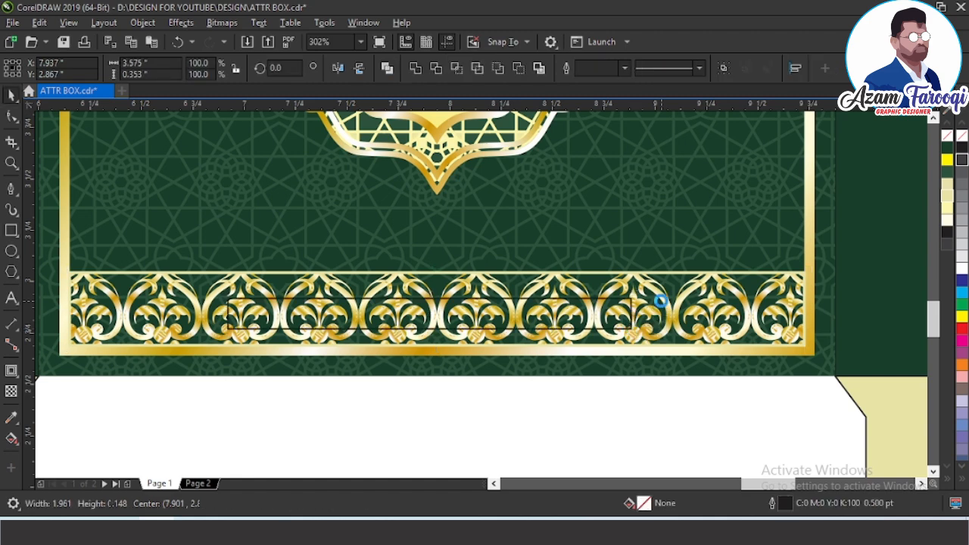
{"action": "left_click", "coordinate": [638, 302], "text": "shift"}
{"action": "left_click", "coordinate": [638, 301]}
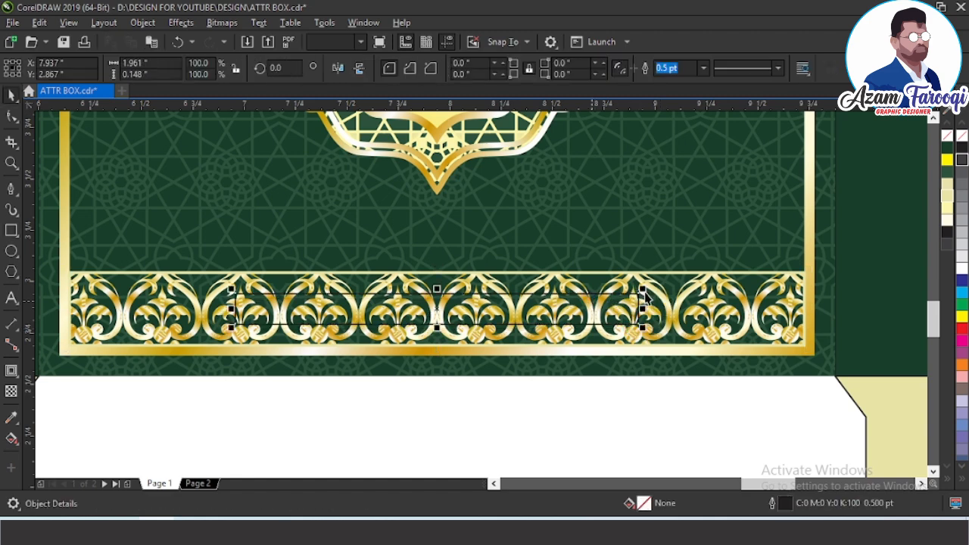
Fill the rectangle with beige #E9E4AA and round all its corners to a 0.074-inch radius
{"action": "left_click", "coordinate": [949, 189]}
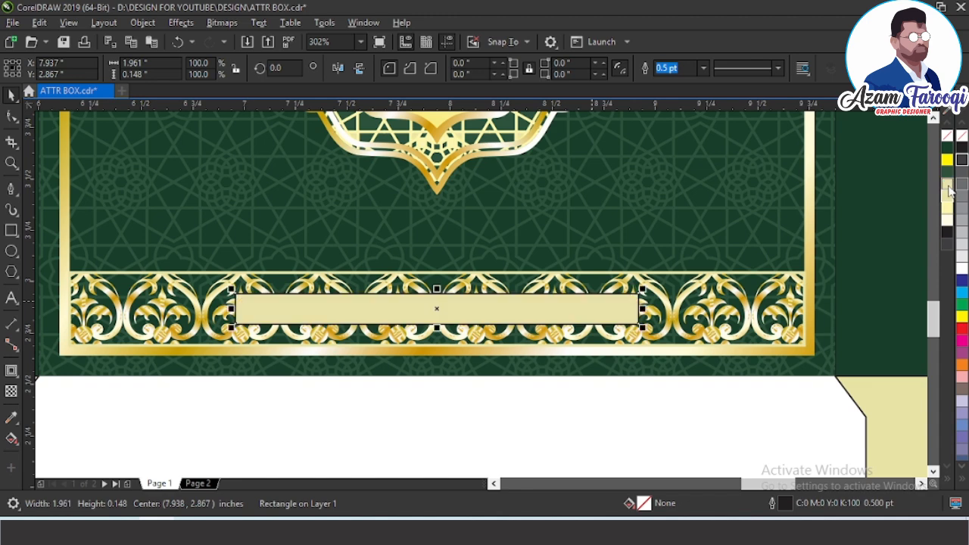
{"action": "scroll", "coordinate": [582, 344], "scroll_direction": "up", "scroll_amount": 2}
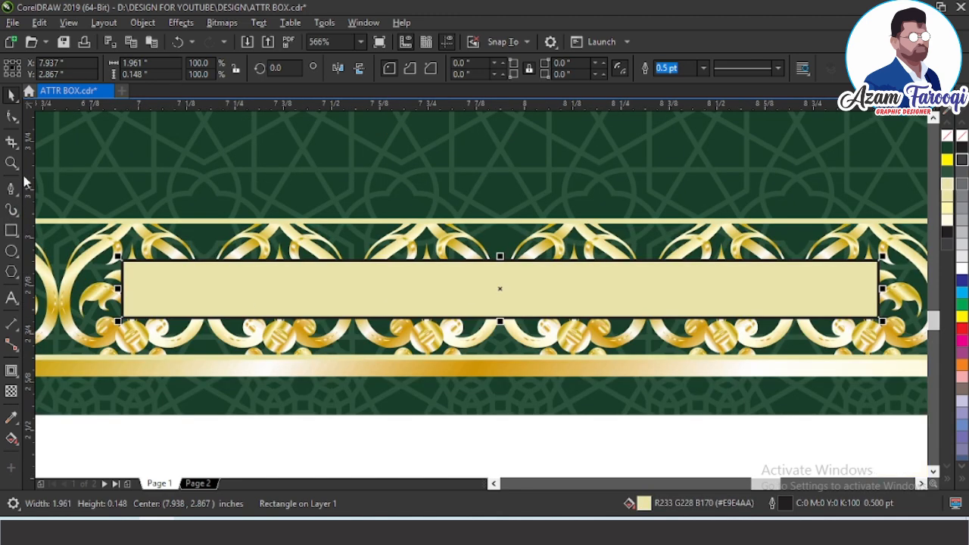
{"action": "left_click", "coordinate": [12, 118]}
{"action": "left_click_drag", "start_coordinate": [123, 263], "coordinate": [158, 276]}
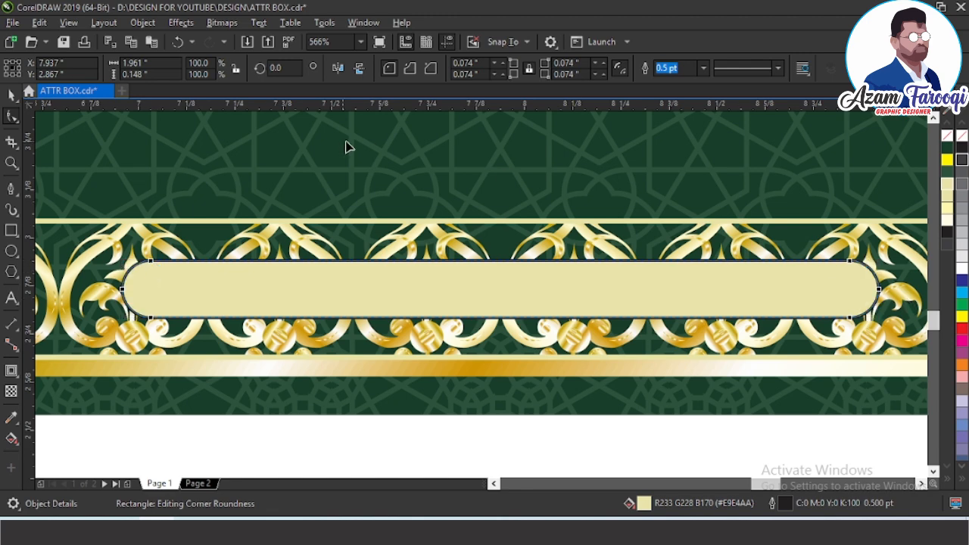
Change the rounded bar's fill to C1 M0 Y40 K0 and give it a 0.75 pt outline in beige #E9E4AA
{"action": "left_click", "coordinate": [947, 212]}
{"action": "key", "text": "space"}
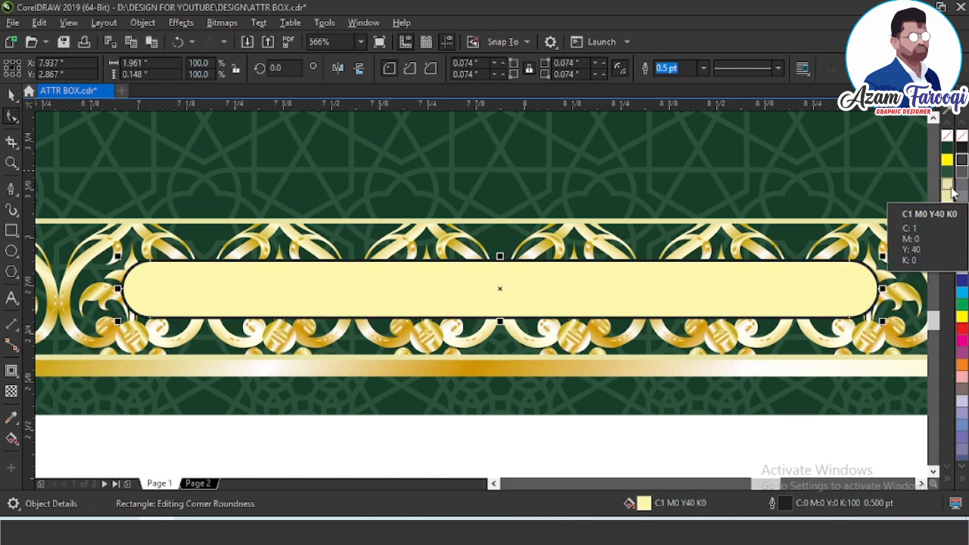
{"action": "right_click", "coordinate": [946, 188]}
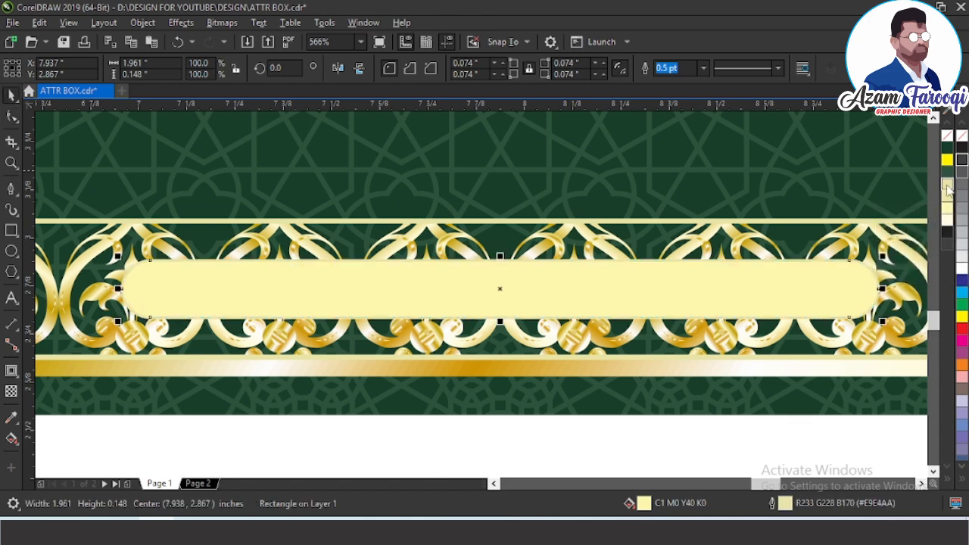
{"action": "left_click", "coordinate": [702, 68]}
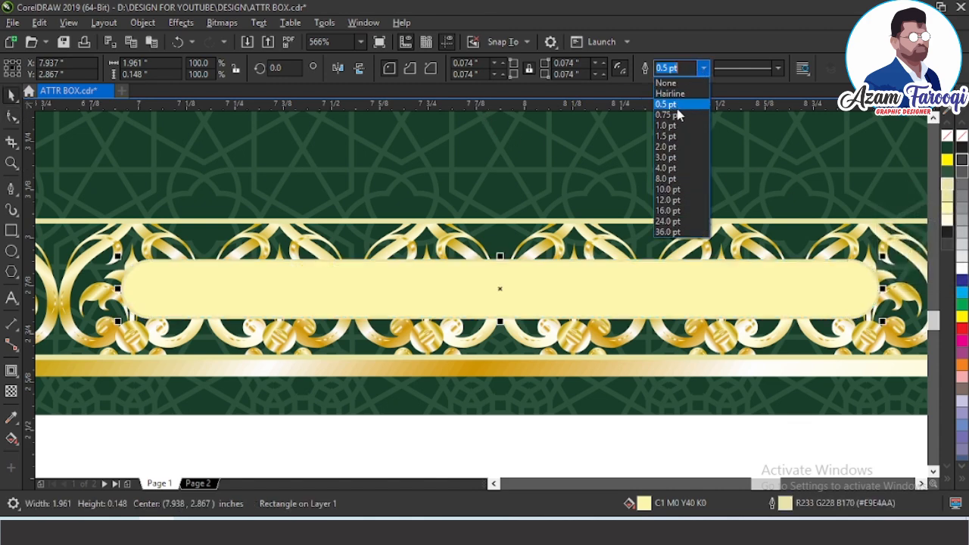
{"action": "left_click", "coordinate": [666, 126]}
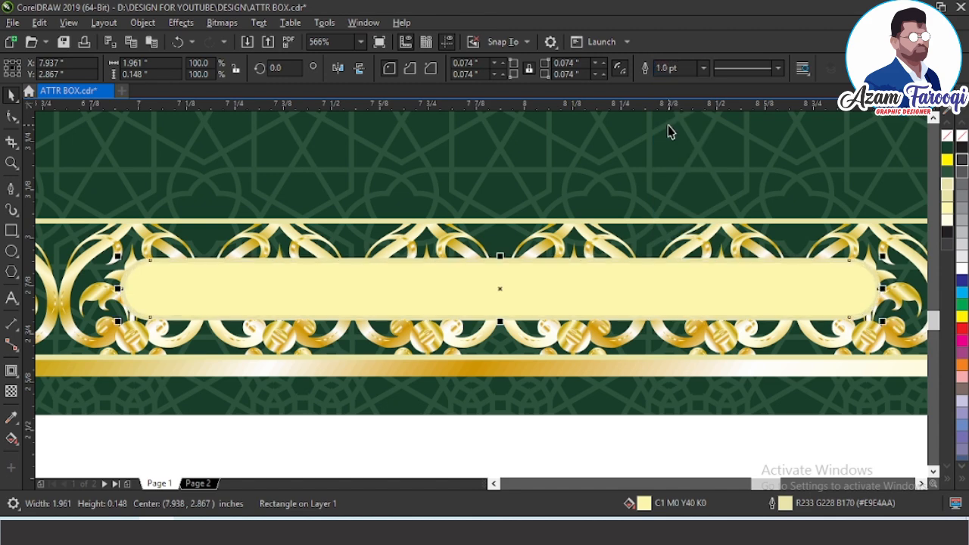
{"action": "left_click", "coordinate": [704, 68]}
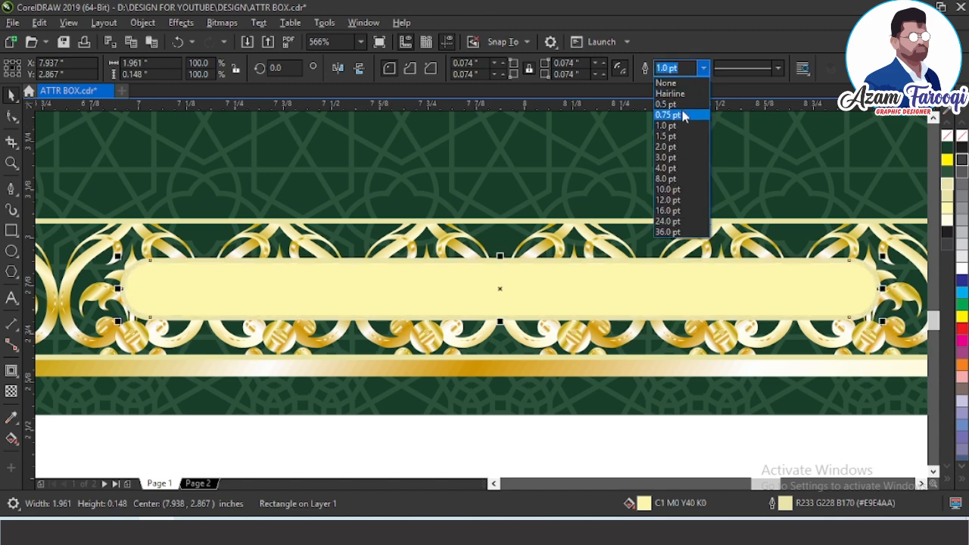
{"action": "left_click", "coordinate": [681, 111]}
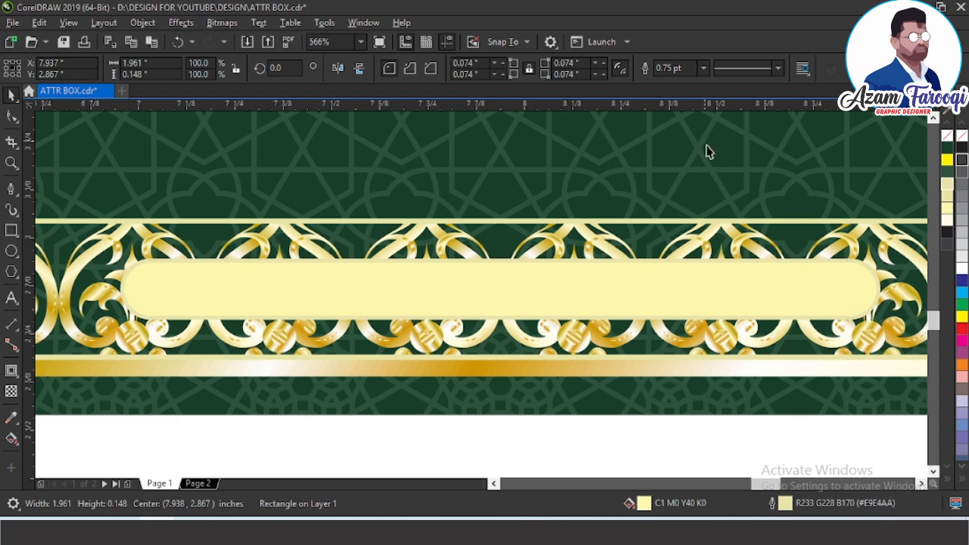
Copy the "48ml (4 Unit x 12ml..." text line from Page 2 to Page 1 and center it on the rounded bar
{"action": "key", "text": "F4"}
{"action": "key", "text": "Page_Down"}
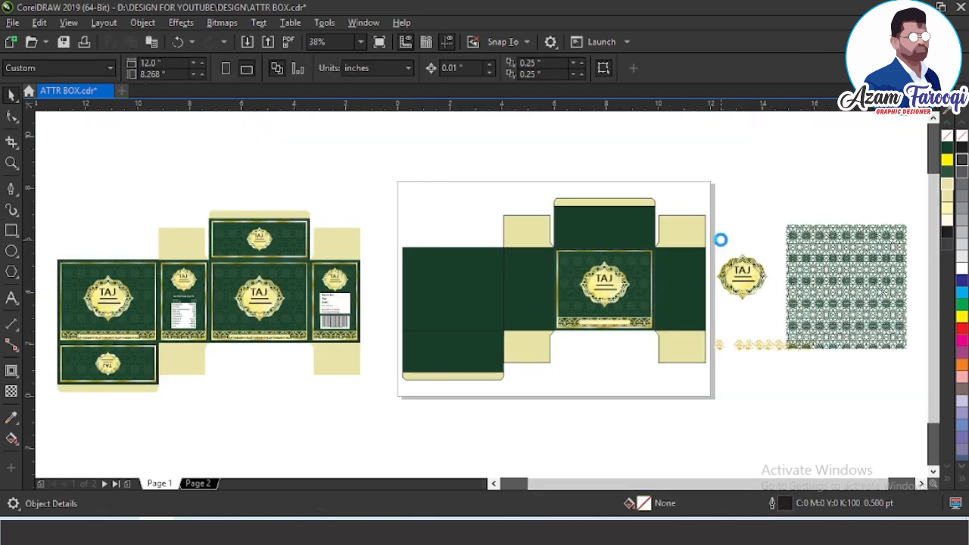
{"action": "left_click", "coordinate": [791, 369]}
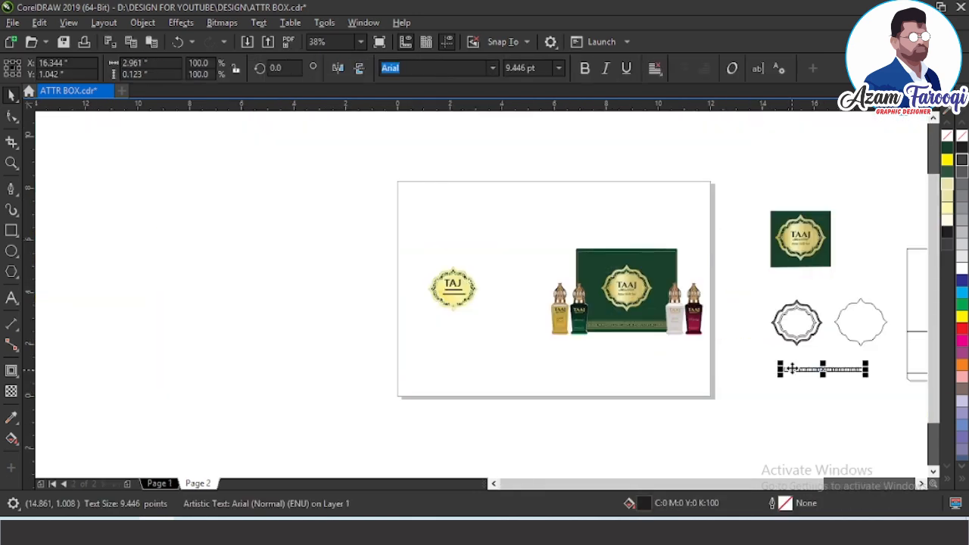
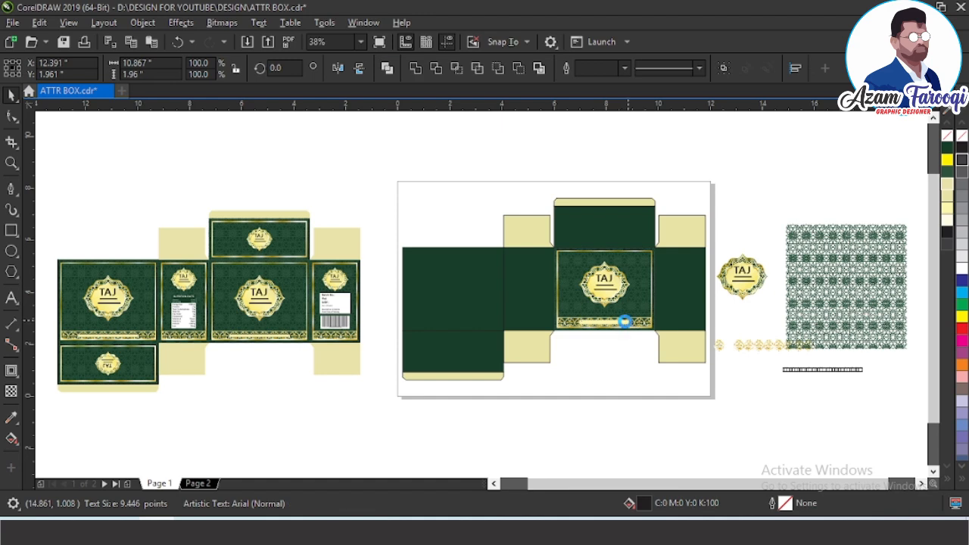
{"action": "key", "text": "c"}
{"action": "key", "text": "e"}
{"action": "key", "text": "F2"}
{"action": "left_click_drag", "start_coordinate": [571, 306], "coordinate": [646, 334]}
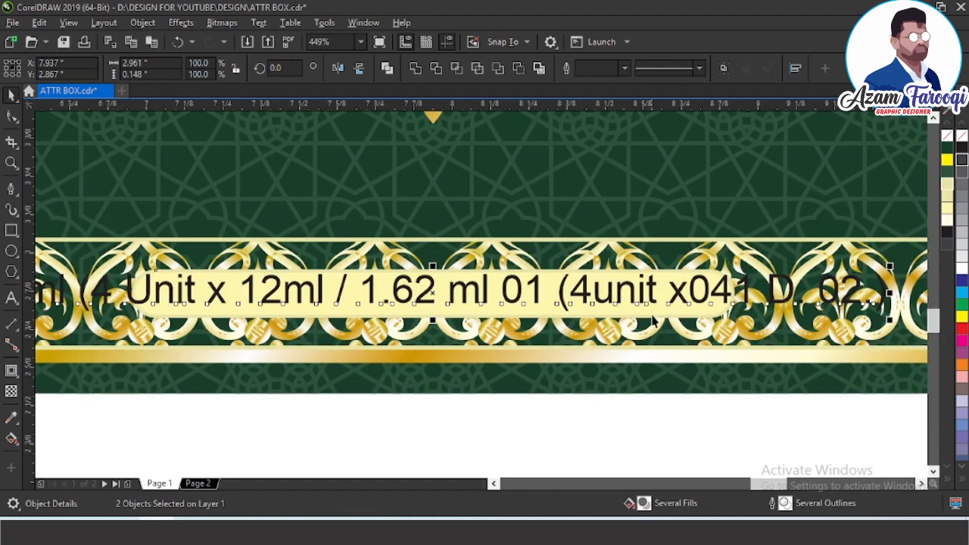
Set the copied text's font size to 5 pt and center it on the rounded bar again
{"action": "key", "text": "Escape"}
{"action": "left_click", "coordinate": [625, 289]}
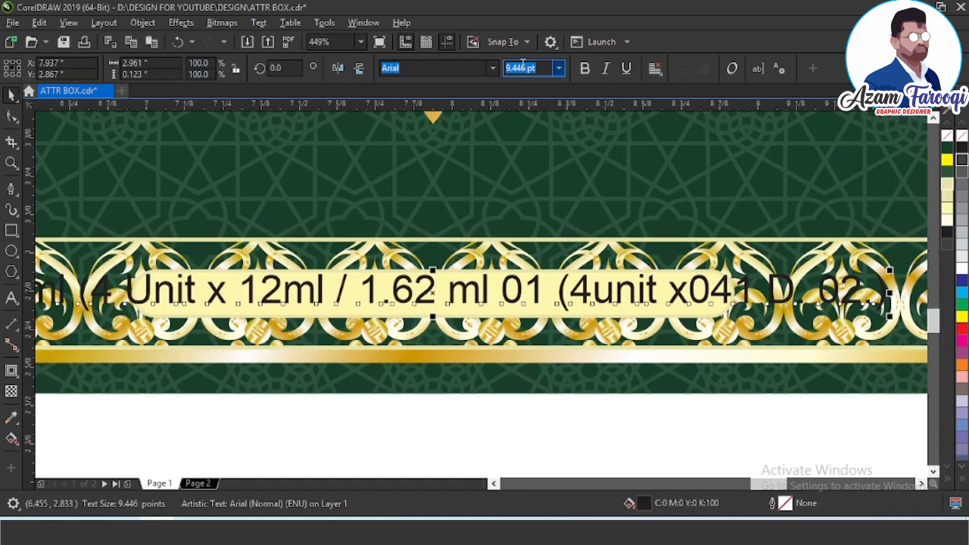
{"action": "type", "text": "5"}
{"action": "key", "text": "Return"}
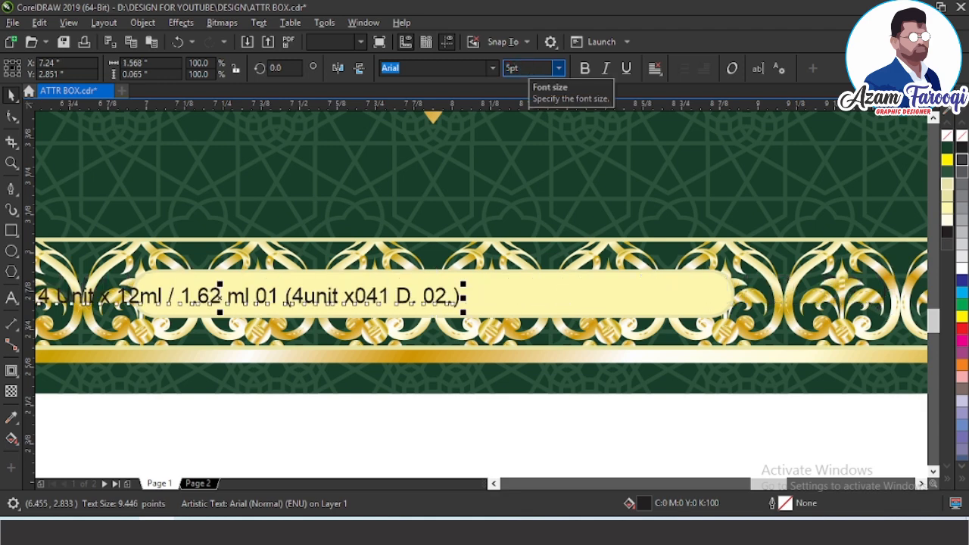
{"action": "left_click", "coordinate": [635, 283], "text": "shift"}
{"action": "key", "text": "e"}
{"action": "key", "text": "c"}
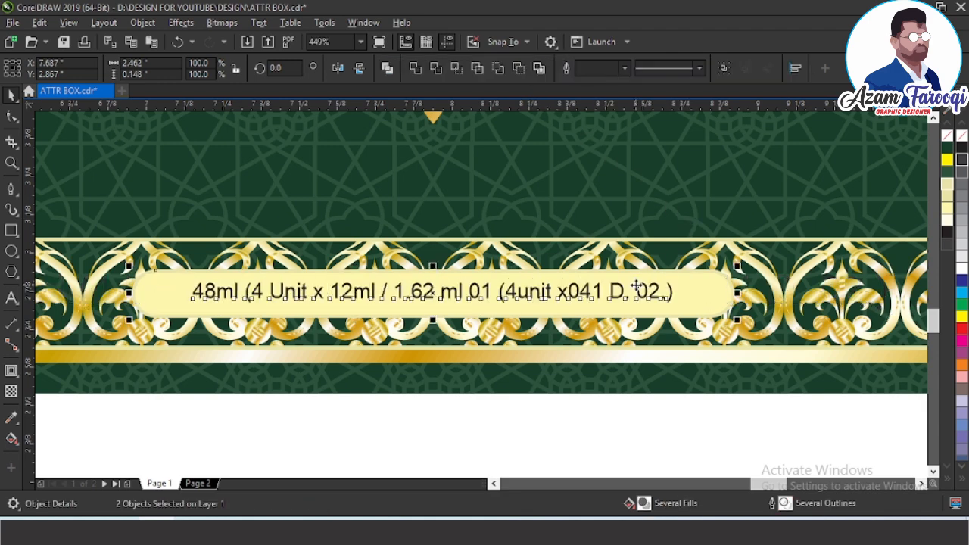
Set the volume text's font size to 7 pt and realign it to the rounded bar's center in both directions
{"action": "left_click", "coordinate": [652, 294]}
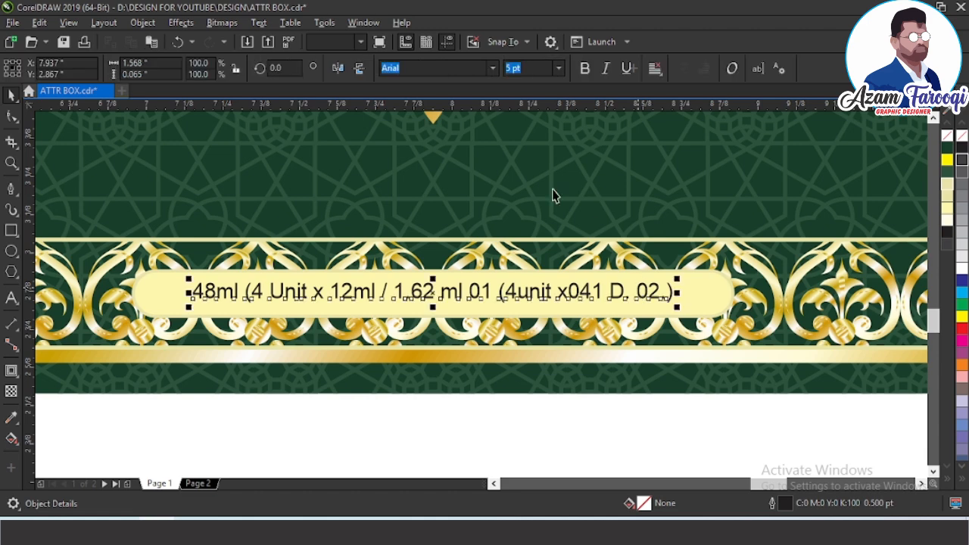
{"action": "left_click", "coordinate": [513, 68]}
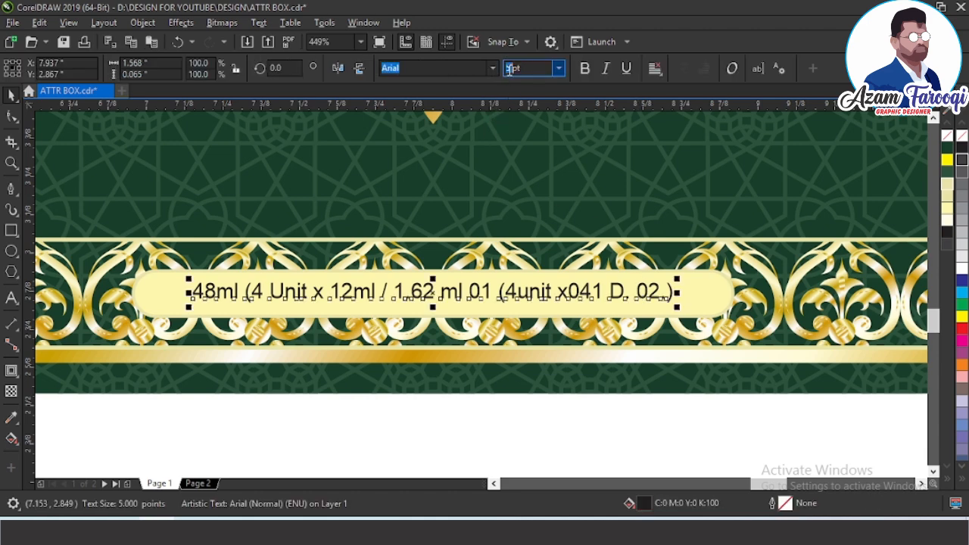
{"action": "type", "text": "7"}
{"action": "key", "text": "Return"}
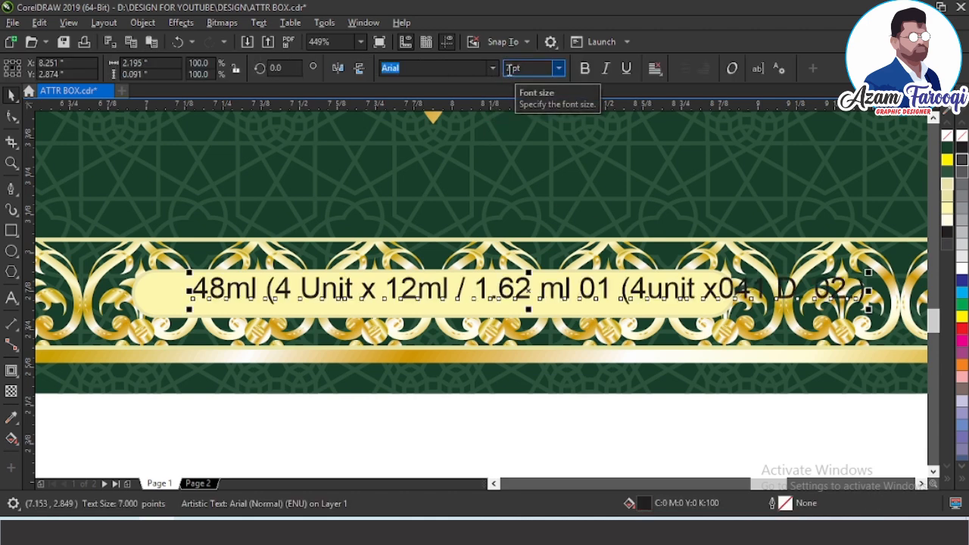
{"action": "left_click", "coordinate": [511, 68]}
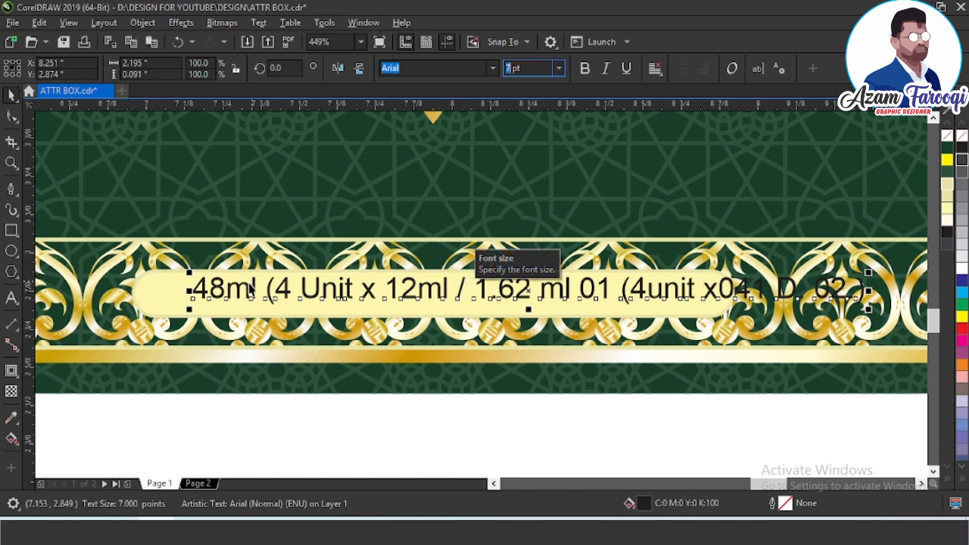
{"action": "left_click", "coordinate": [156, 293], "text": "shift"}
{"action": "key", "text": "e"}
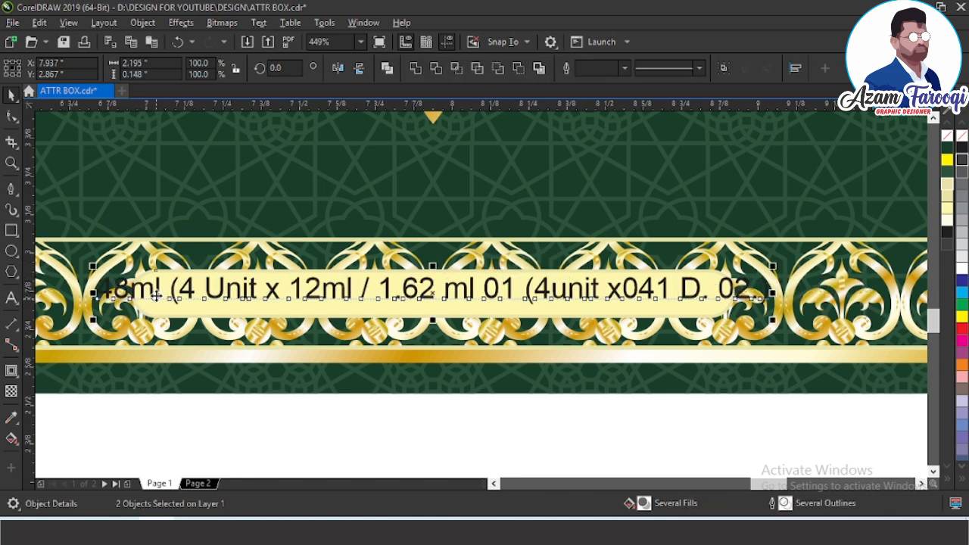
{"action": "key", "text": "Escape"}
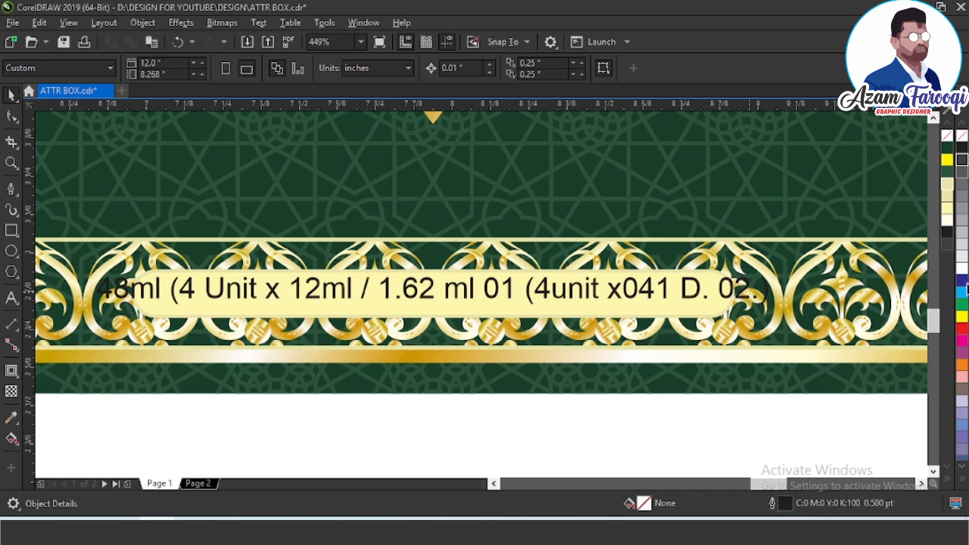
{"action": "left_click", "coordinate": [539, 295]}
{"action": "left_click", "coordinate": [512, 303]}
{"action": "left_click", "coordinate": [512, 304], "text": "shift"}
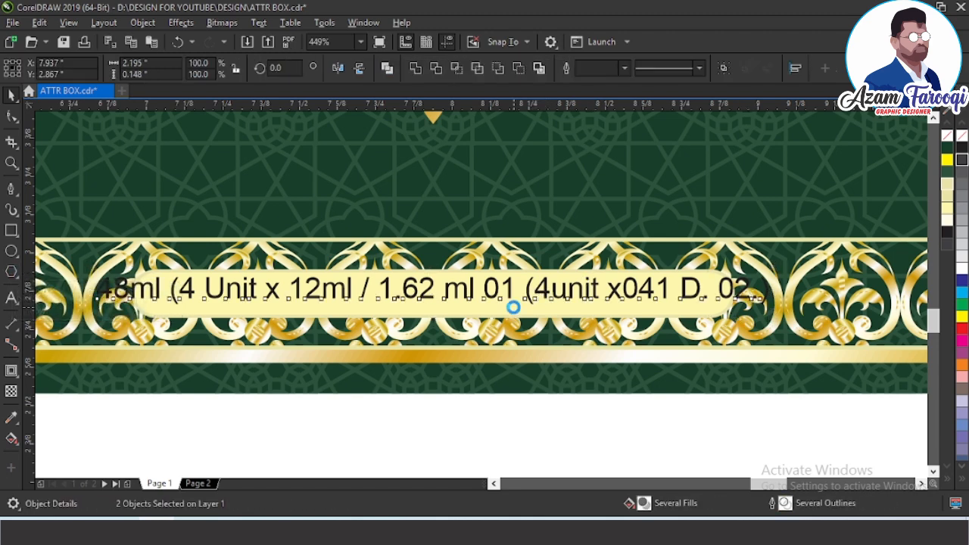
{"action": "key", "text": "c"}
Set the volume text's alignment to Center and its font size to 6 pt
{"action": "left_click", "coordinate": [507, 287]}
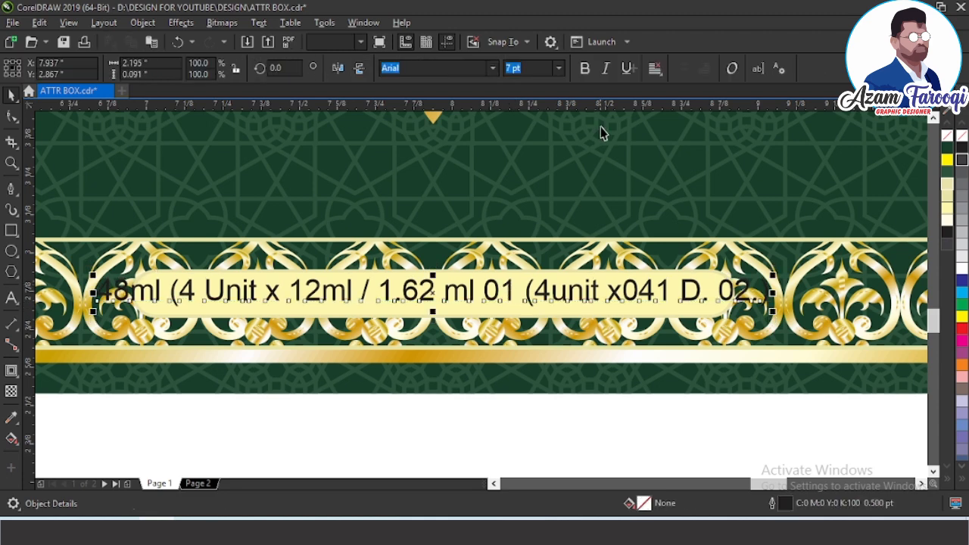
{"action": "left_click", "coordinate": [655, 69]}
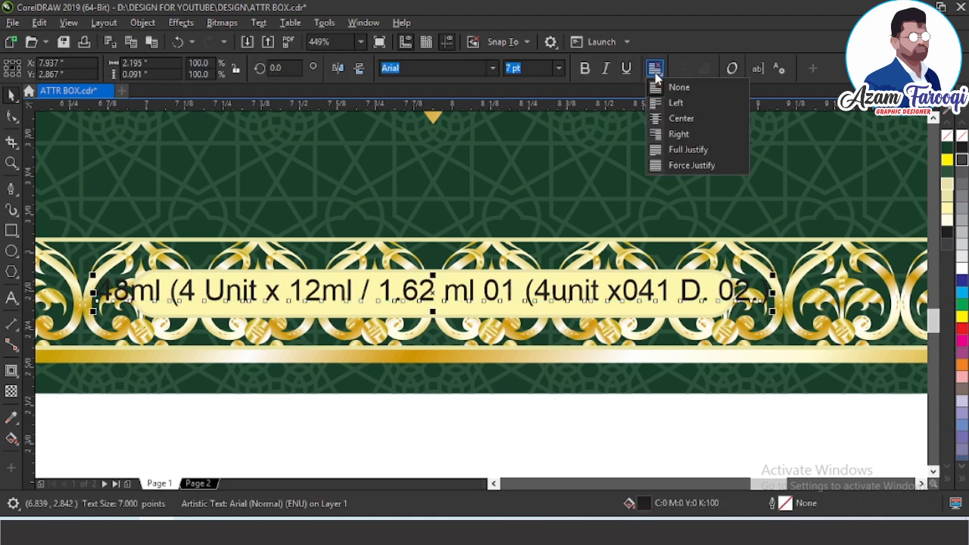
{"action": "left_click", "coordinate": [662, 116]}
{"action": "left_click", "coordinate": [513, 68]}
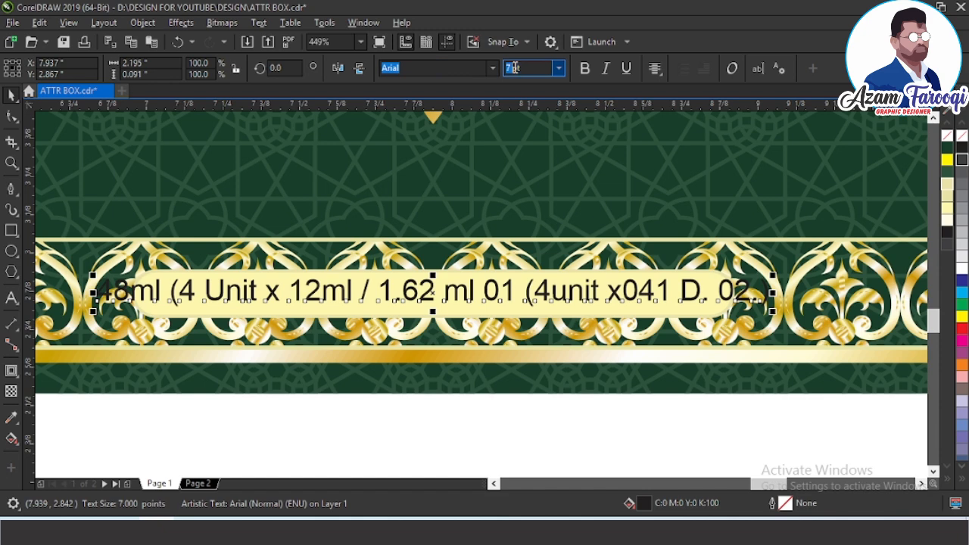
{"action": "type", "text": "6"}
{"action": "key", "text": "Return"}
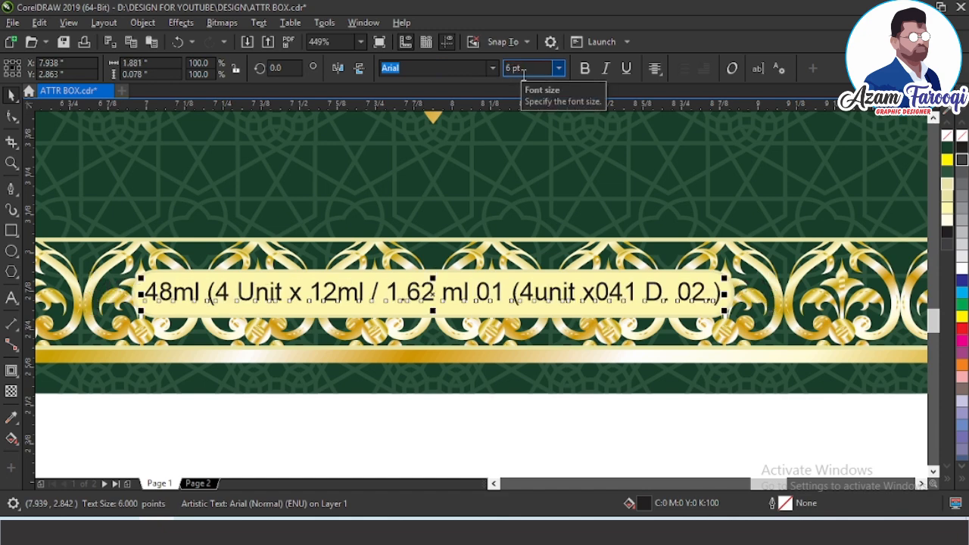
{"action": "left_click_drag", "start_coordinate": [769, 311], "coordinate": [633, 233]}
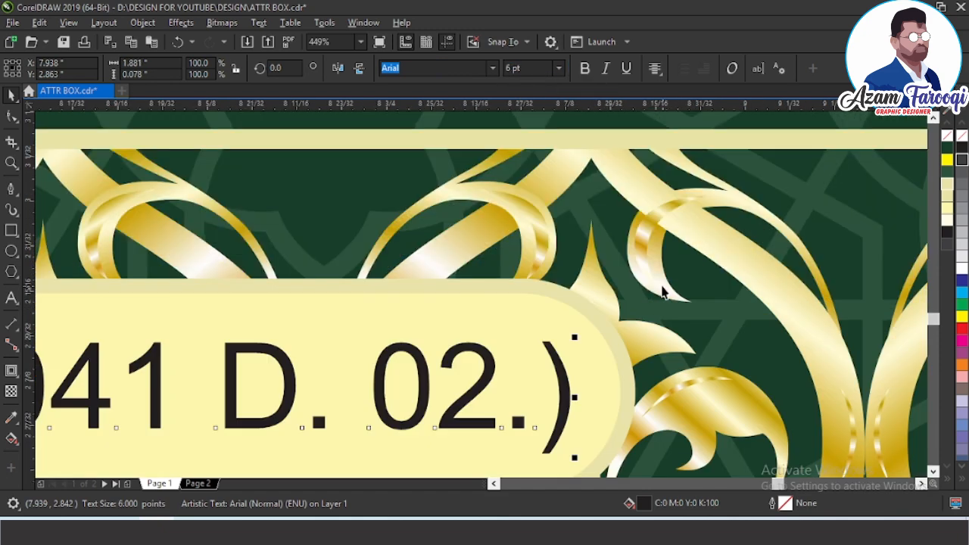
Center the volume text vertically on the rounded bar
{"action": "left_click", "coordinate": [524, 306], "text": "shift"}
{"action": "key", "text": "e"}
{"action": "key", "text": "Escape"}
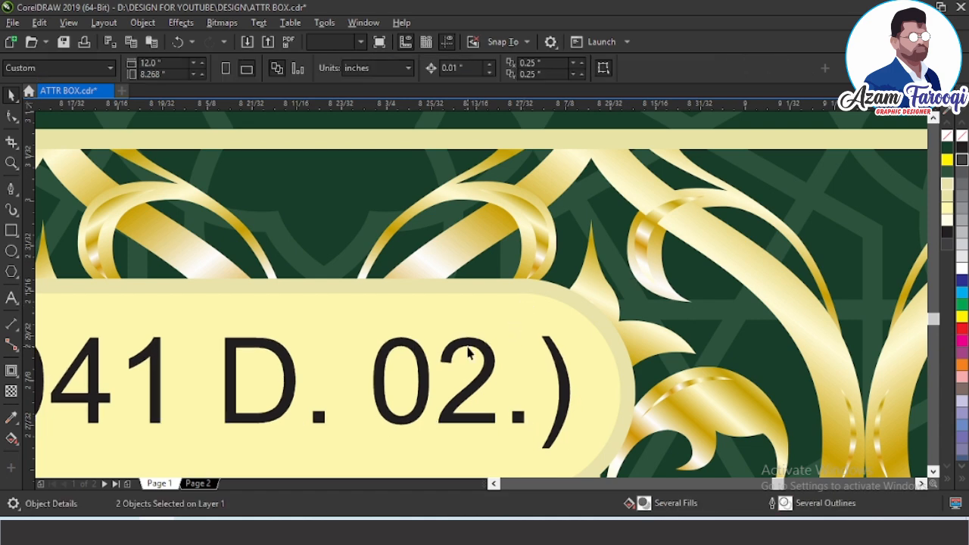
Make the volume text bold and narrow it slightly so it fits inside the rounded bar
{"action": "left_click", "coordinate": [467, 348]}
{"action": "left_click", "coordinate": [584, 68]}
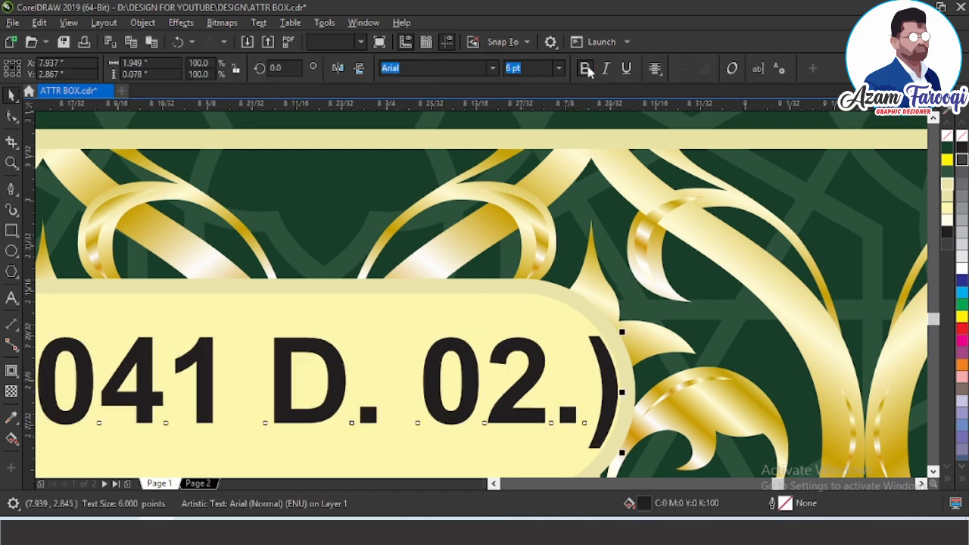
{"action": "left_click_drag", "start_coordinate": [621, 391], "coordinate": [583, 390]}
{"action": "key", "text": "ctrl+z"}
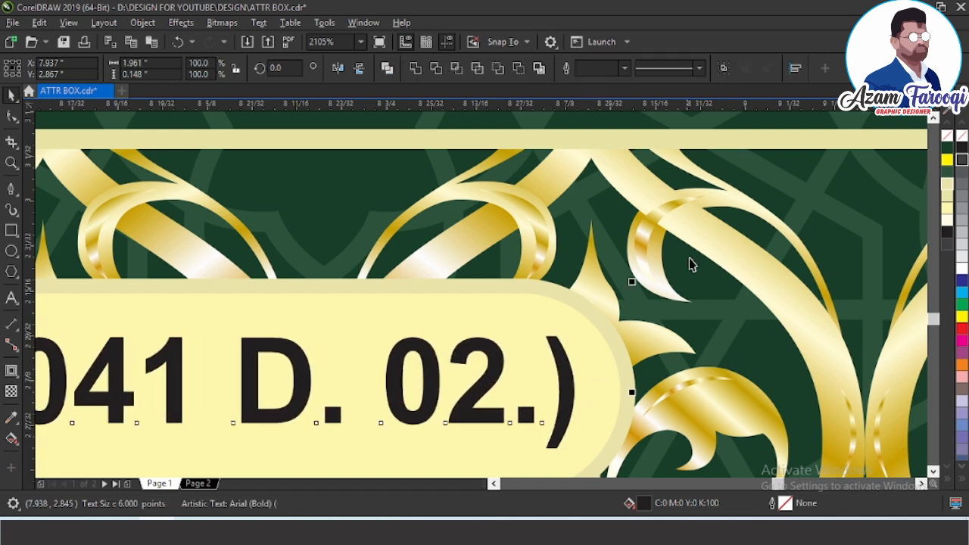
Group the front panel's artwork and center a copy of it on the matching large blank green panel
{"action": "scroll", "coordinate": [755, 215], "scroll_direction": "down", "scroll_amount": 4}
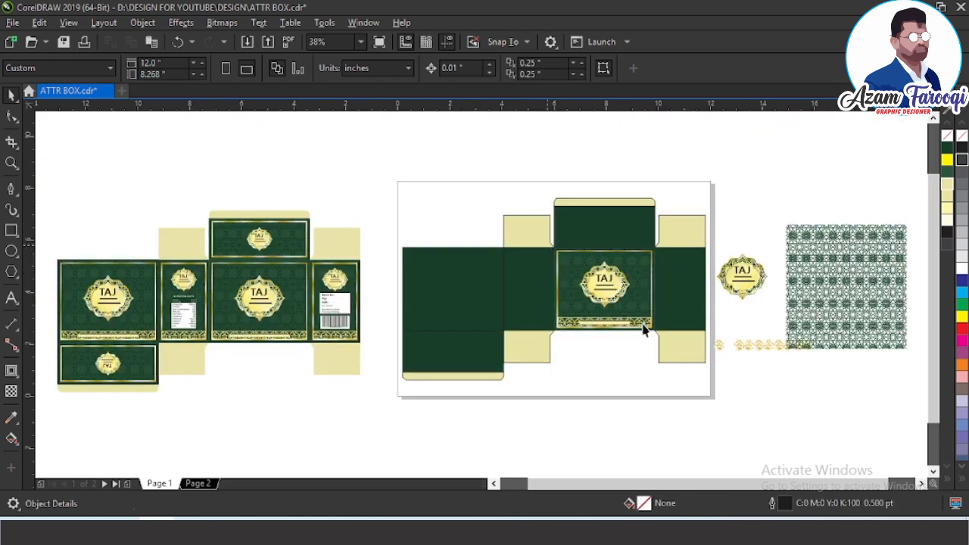
{"action": "left_click", "coordinate": [642, 328]}
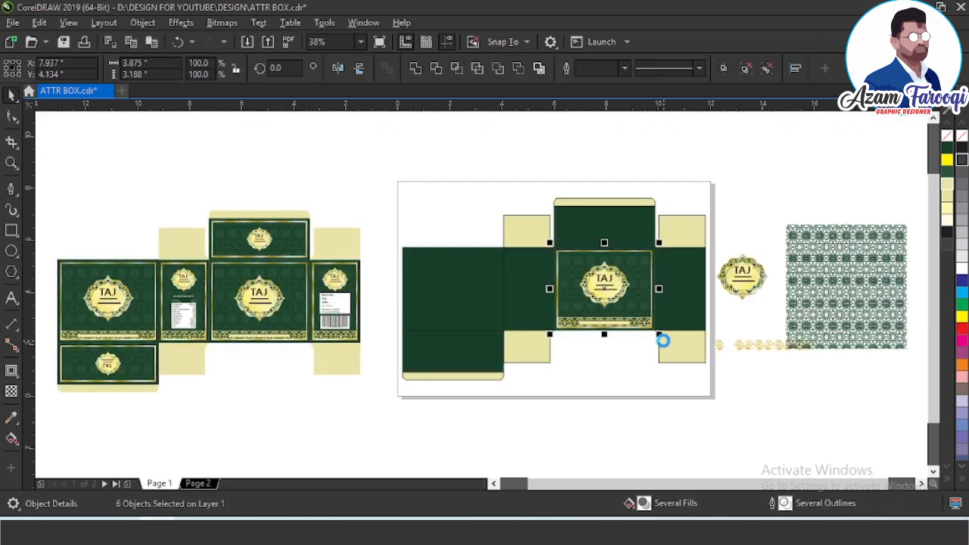
{"action": "key", "text": "ctrl+g"}
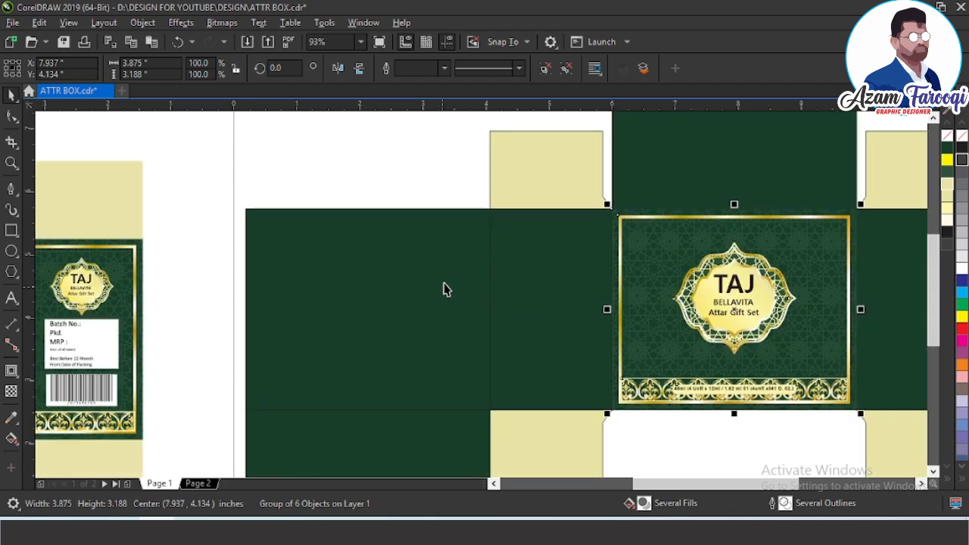
{"action": "left_click", "coordinate": [443, 290]}
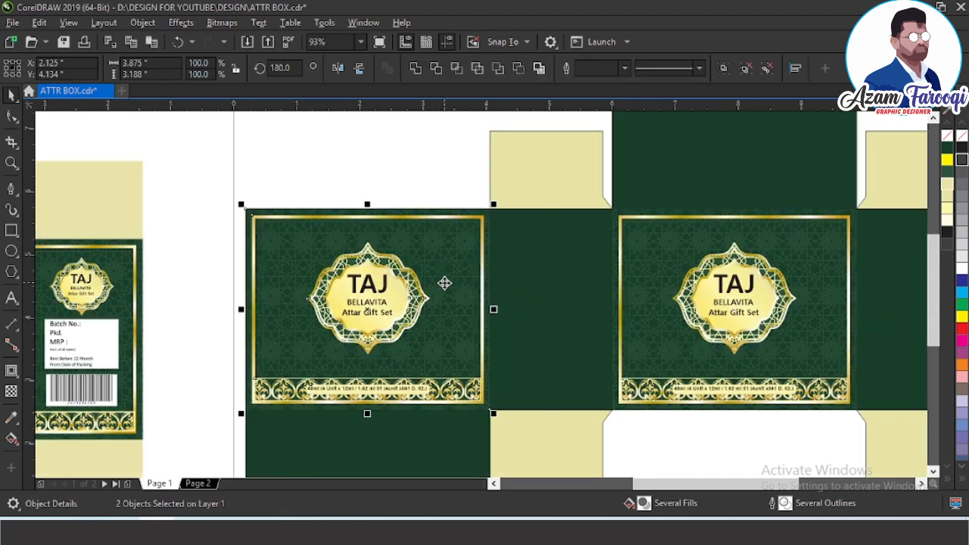
{"action": "left_click", "coordinate": [472, 252]}
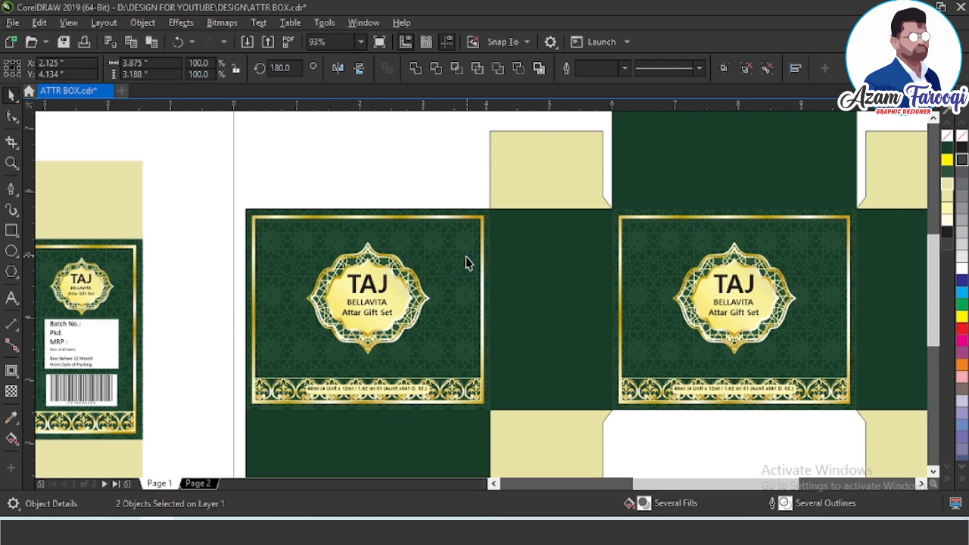
{"action": "key", "text": "Delete"}
{"action": "left_click", "coordinate": [464, 261]}
{"action": "key", "text": "Delete"}
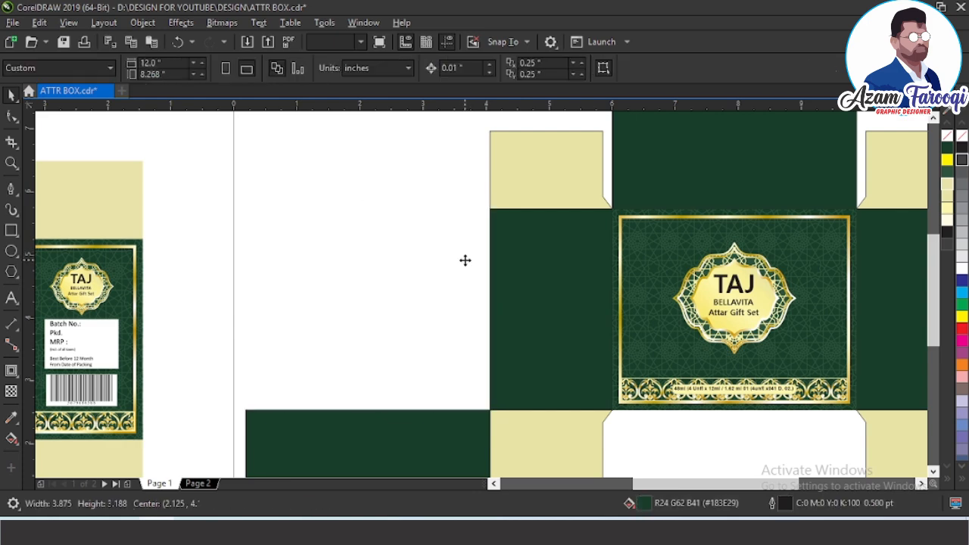
{"action": "key", "text": "ctrl+z"}
{"action": "key", "text": "ctrl+z"}
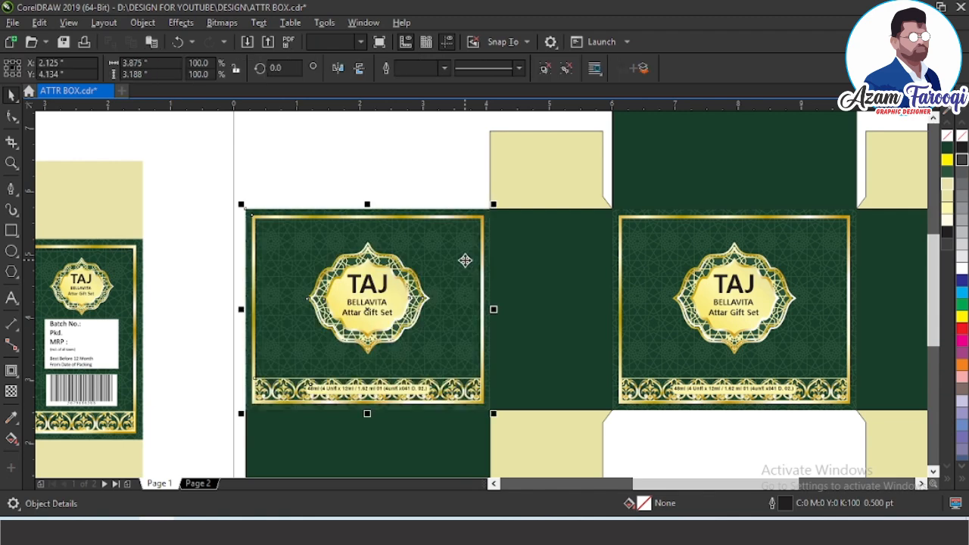
{"action": "key", "text": "Escape"}
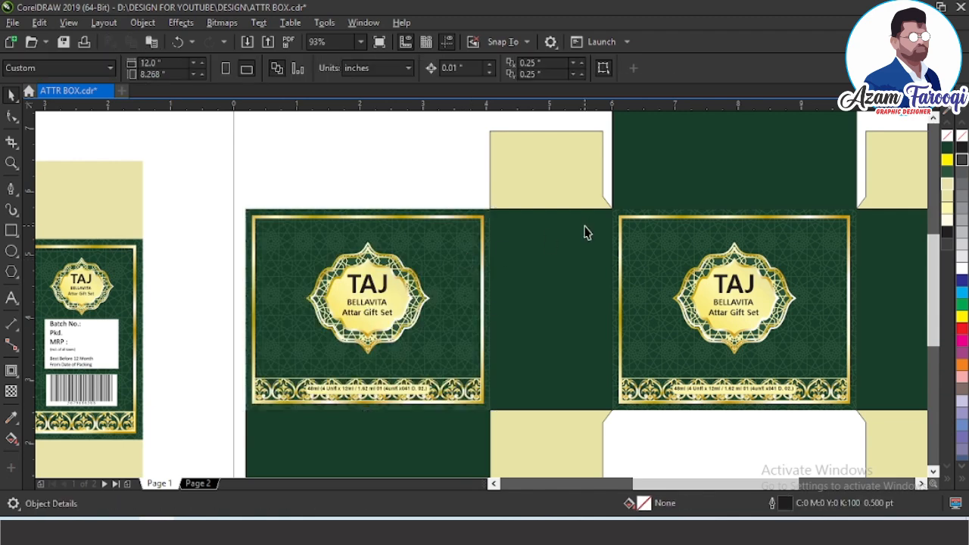
Remove the outline from the narrow green side panel between the two decorated panels
{"action": "scroll", "coordinate": [561, 231], "scroll_direction": "down", "scroll_amount": 2}
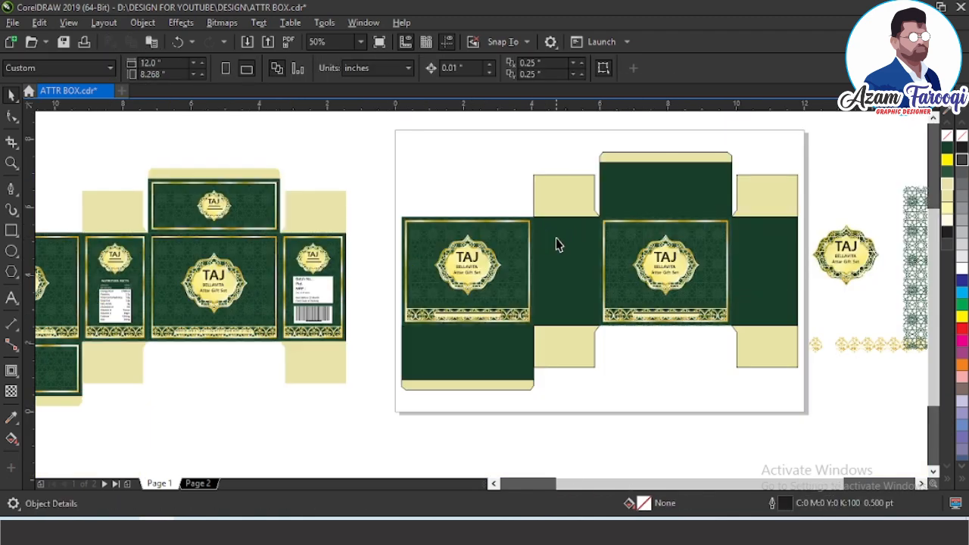
{"action": "left_click", "coordinate": [556, 238]}
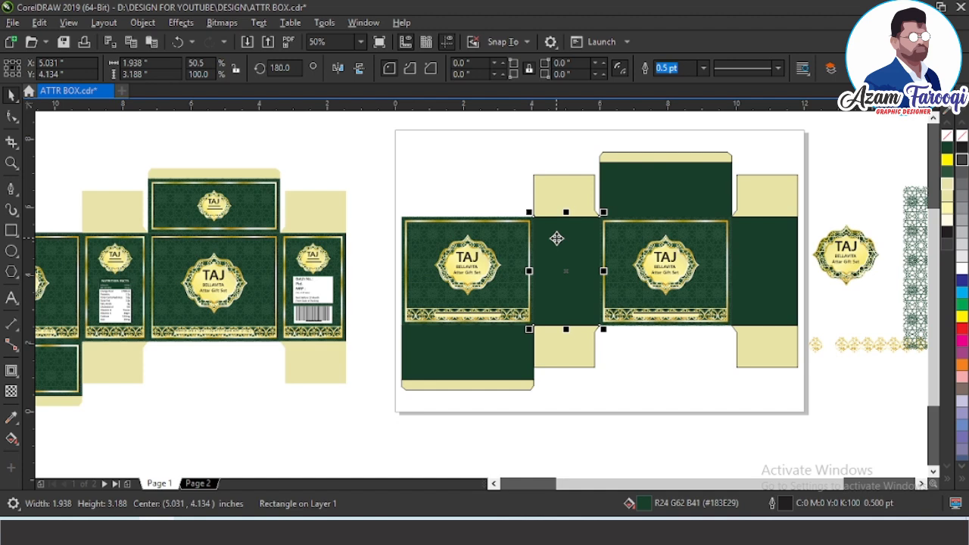
{"action": "right_click", "coordinate": [947, 137]}
{"action": "key", "text": "z"}
{"action": "left_click_drag", "start_coordinate": [355, 200], "coordinate": [700, 357]}
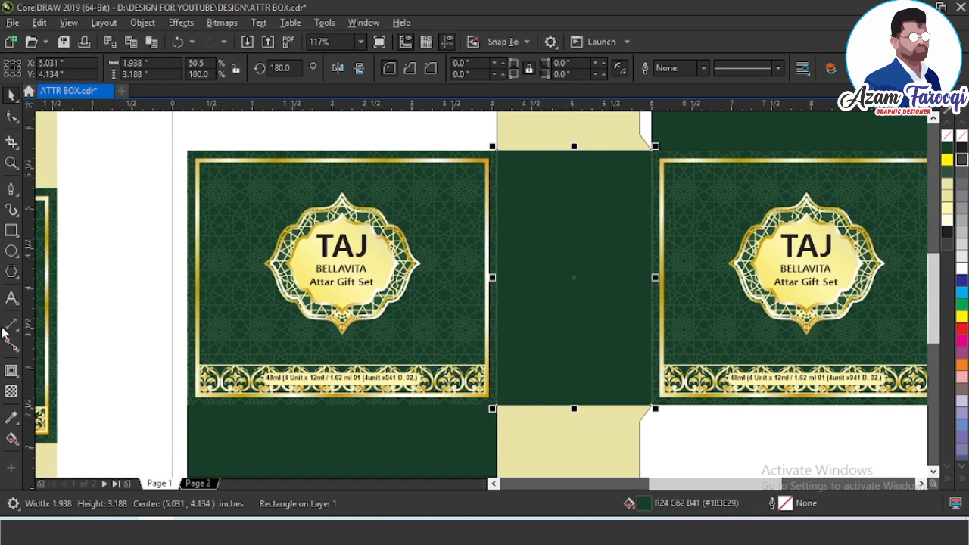
Contour the narrow side panel inward by 0.1 in, separate the inner rectangle, and give it no fill and a yellow outline
{"action": "left_click", "coordinate": [10, 369]}
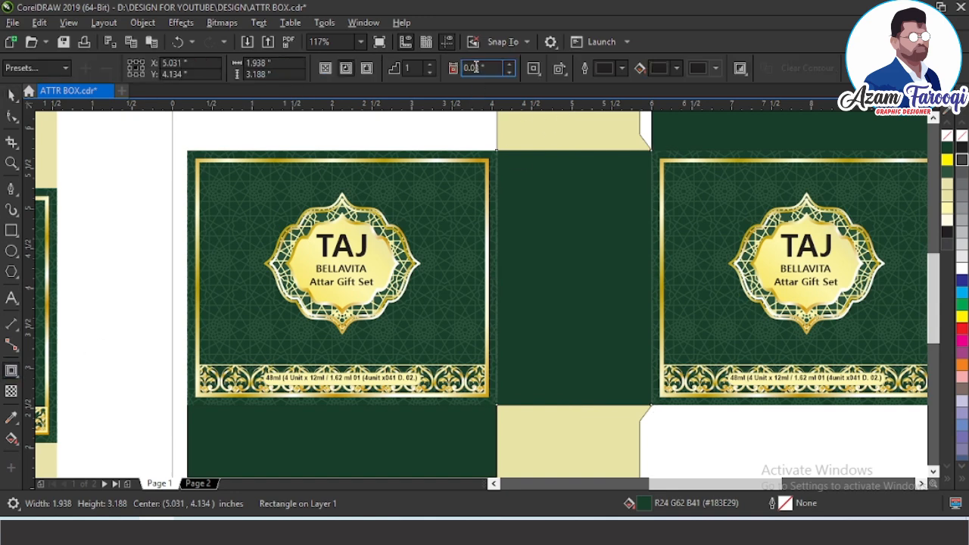
{"action": "type", "text": "0.1"}
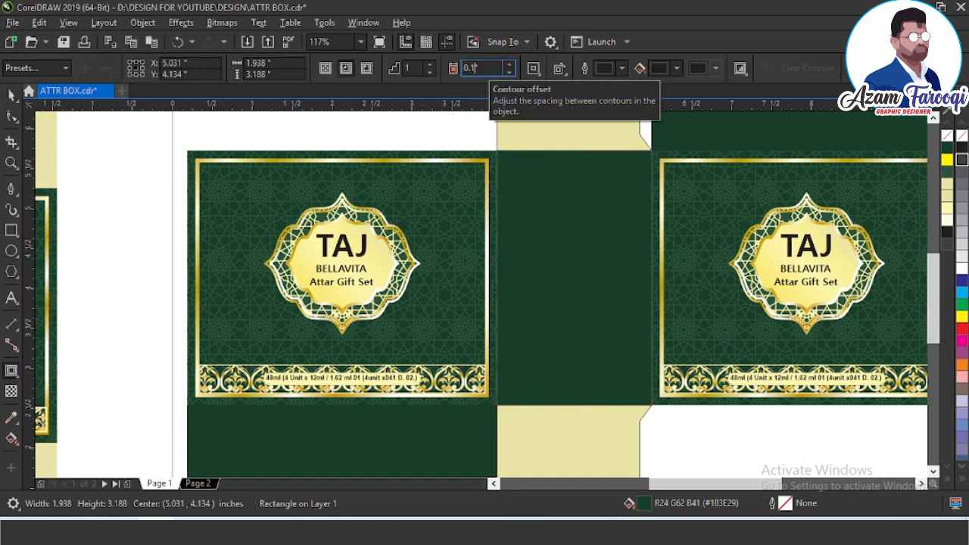
{"action": "key", "text": "Return"}
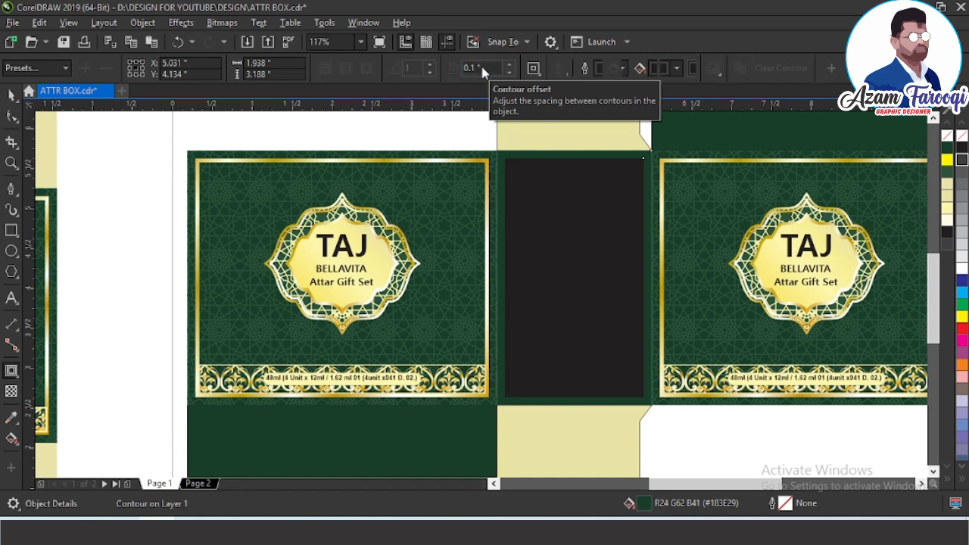
{"action": "key", "text": "space"}
{"action": "left_click", "coordinate": [551, 181]}
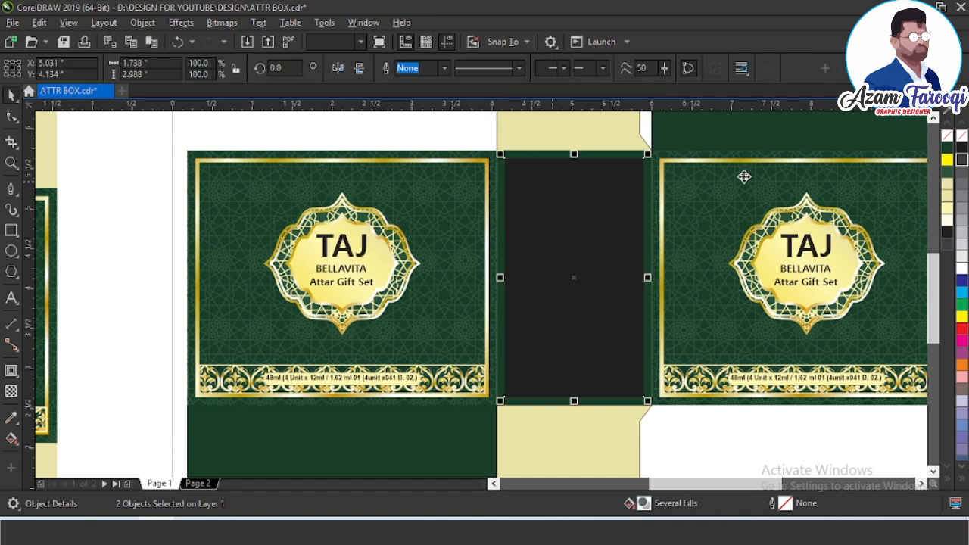
{"action": "left_click", "coordinate": [946, 136]}
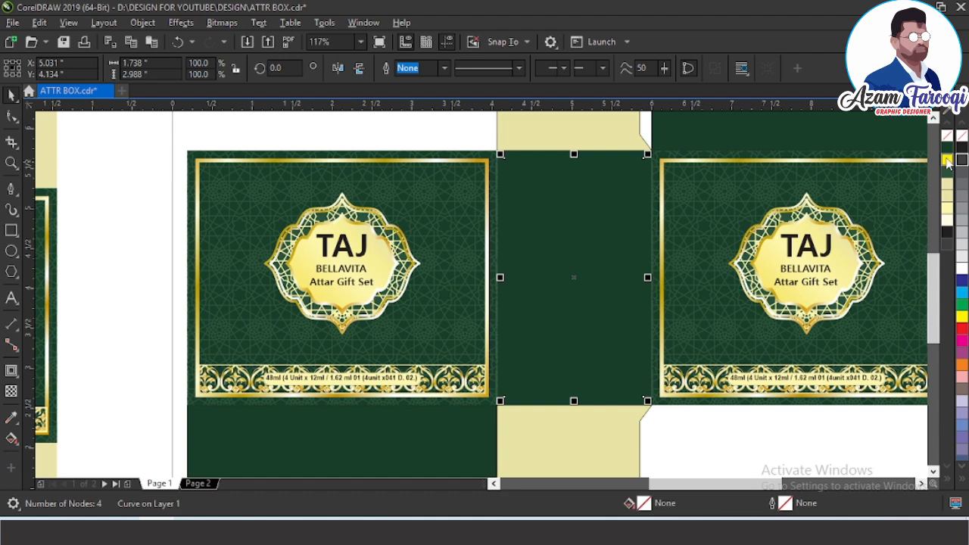
{"action": "right_click", "coordinate": [946, 159]}
Add an inside contour with a 0.03 in offset to the yellow rectangle
{"action": "left_click", "coordinate": [10, 371]}
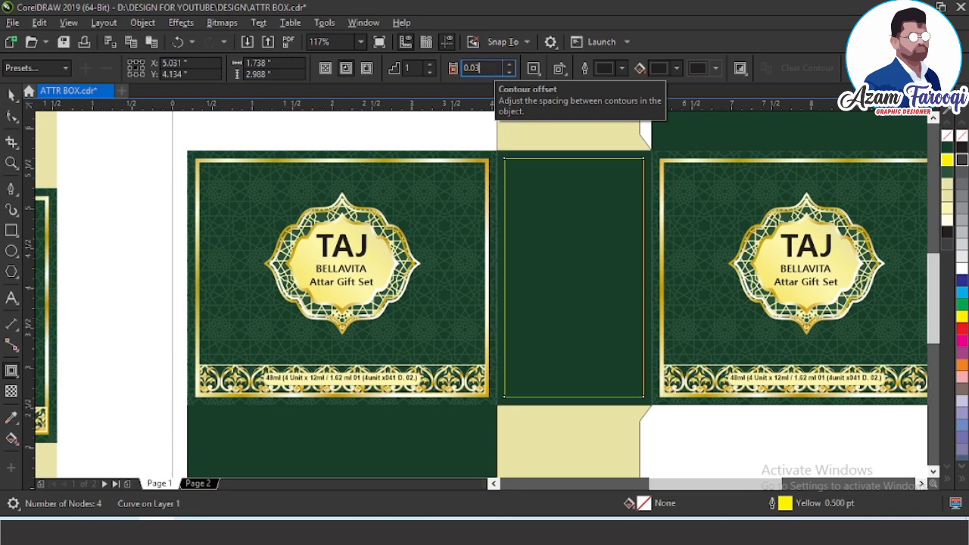
{"action": "key", "text": "Return"}
{"action": "key", "text": "F2"}
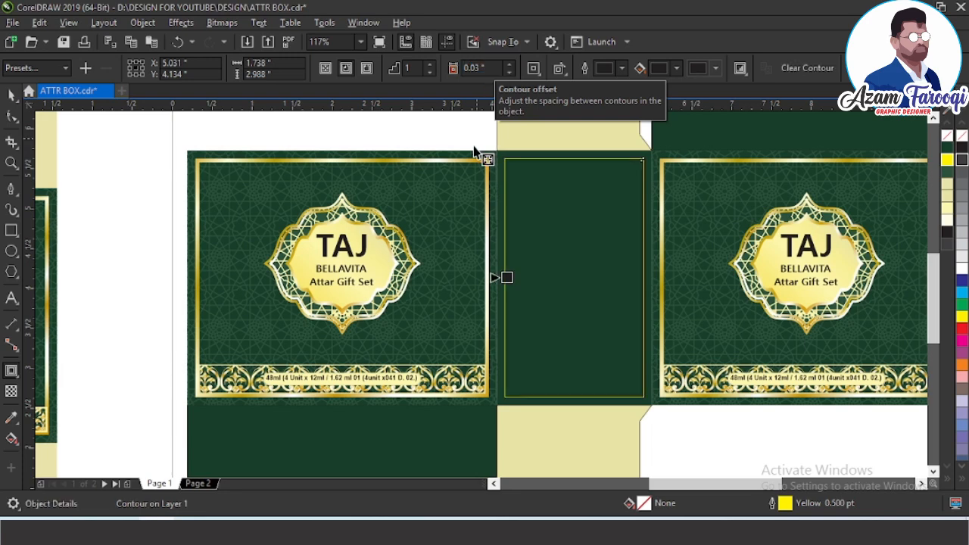
{"action": "left_click_drag", "start_coordinate": [476, 149], "coordinate": [564, 171]}
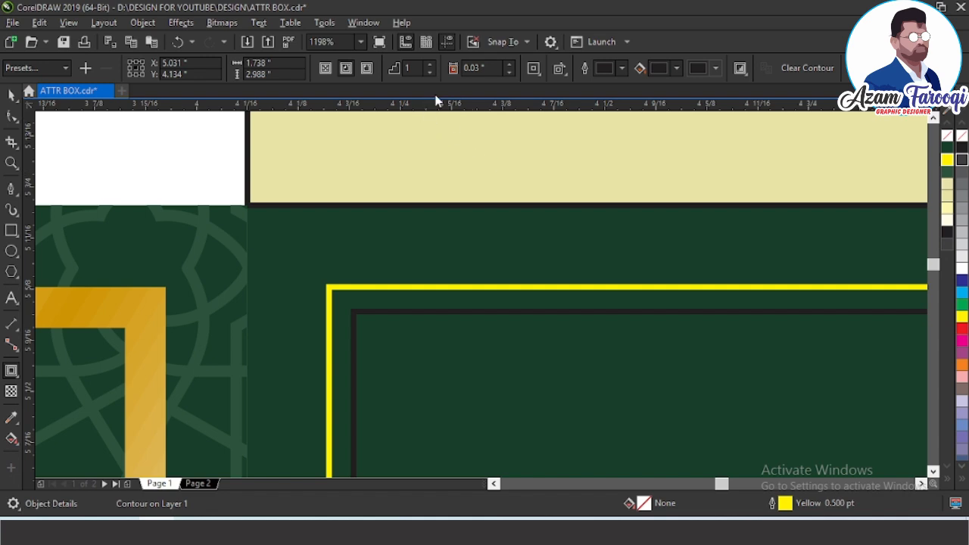
Set the contour offset to 0.04 in, then break the contour apart and combine both rectangles into one frame
{"action": "type", "text": "0.04"}
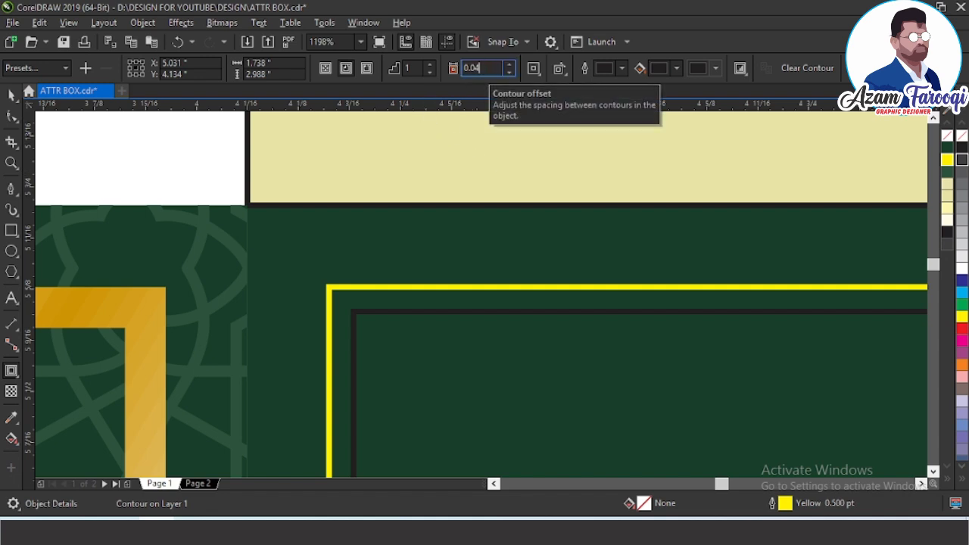
{"action": "key", "text": "Return"}
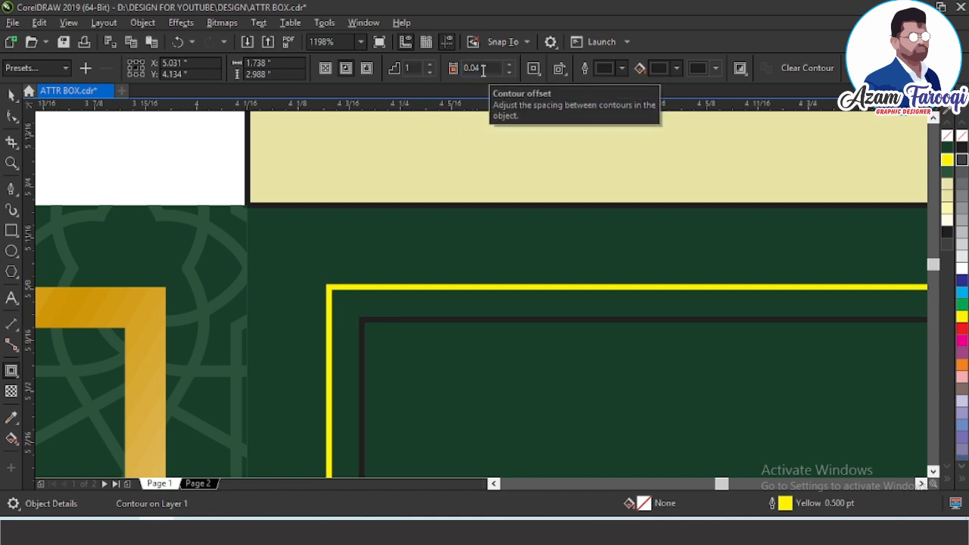
{"action": "key", "text": "space"}
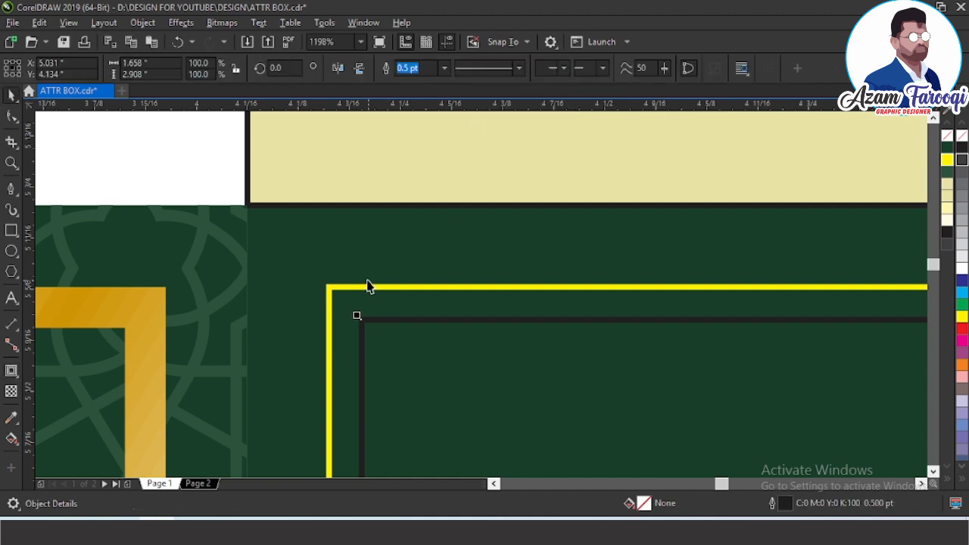
{"action": "key", "text": "ctrl+l"}
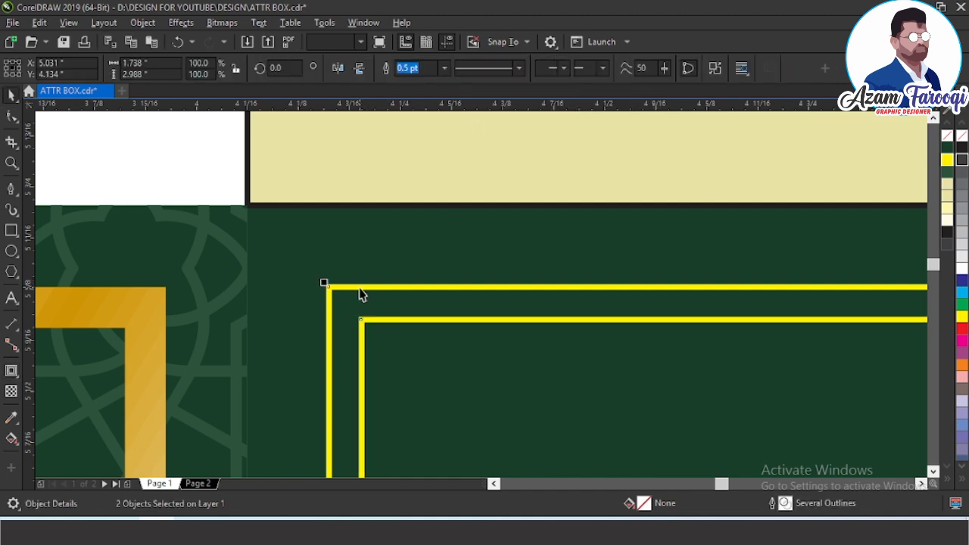
Copy the gold fountain fill from the neighboring panel's border to the new frame and remove its outline
{"action": "left_click", "coordinate": [39, 23]}
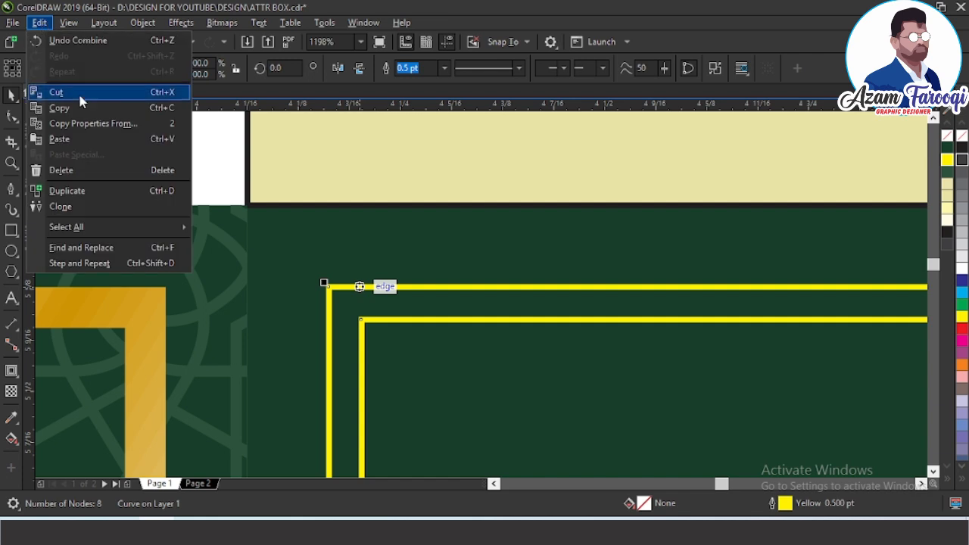
{"action": "left_click", "coordinate": [91, 124]}
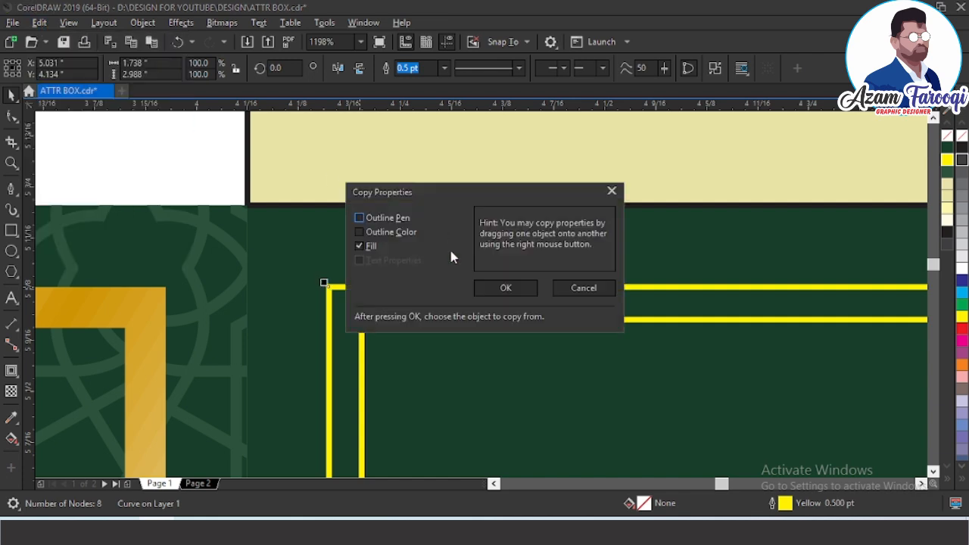
{"action": "left_click", "coordinate": [506, 289]}
{"action": "left_click", "coordinate": [153, 286]}
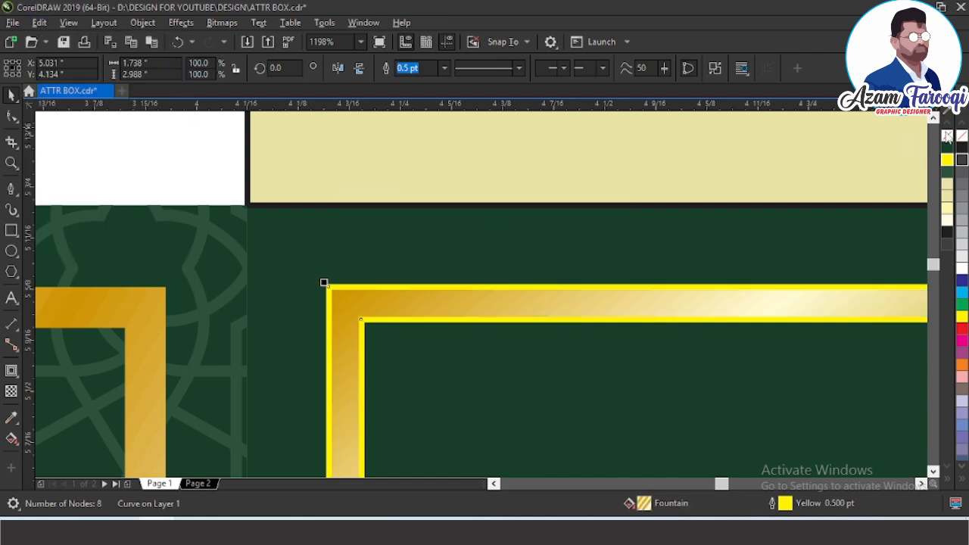
{"action": "right_click", "coordinate": [947, 136]}
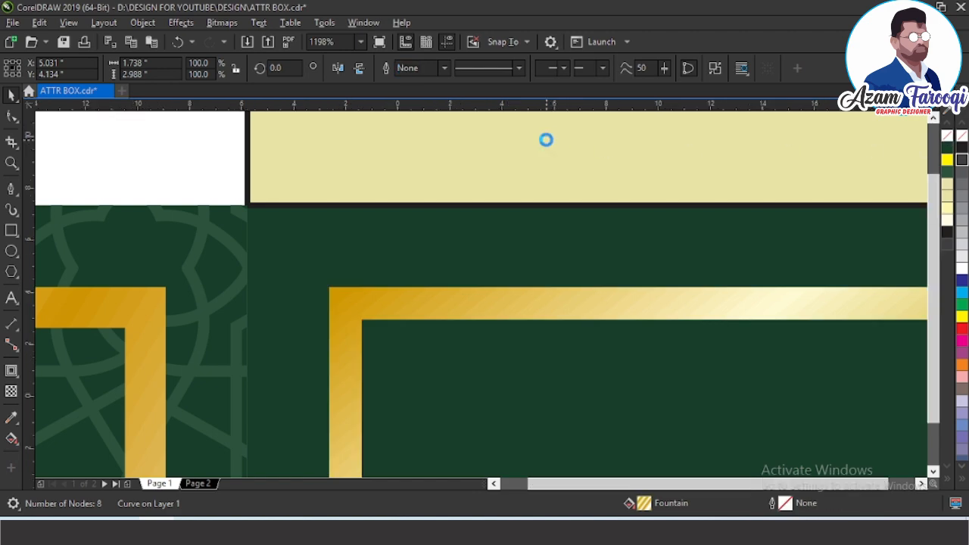
PowerClip the green geometric pattern inside the narrow side panel with the new gold frame
{"action": "key", "text": "F4"}
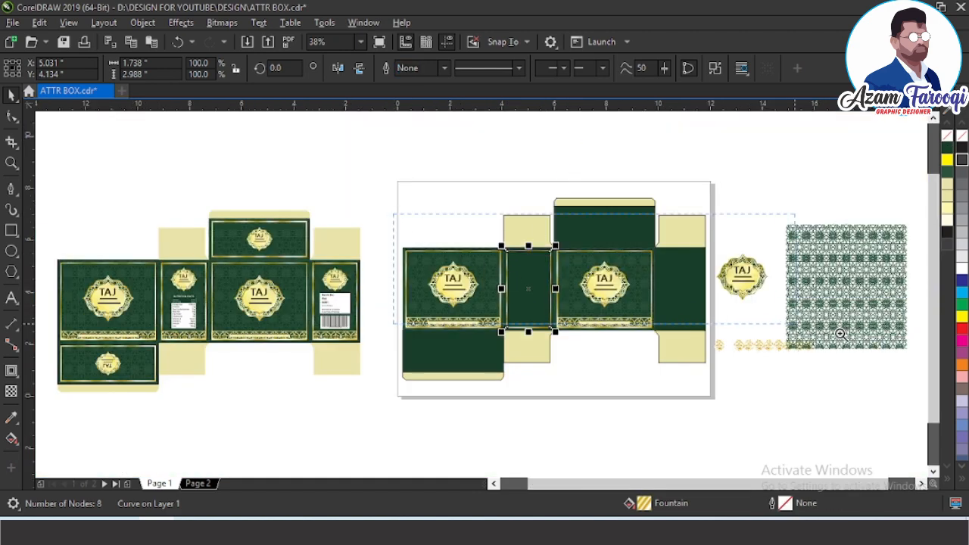
{"action": "scroll", "coordinate": [873, 258], "scroll_direction": "up", "scroll_amount": 3}
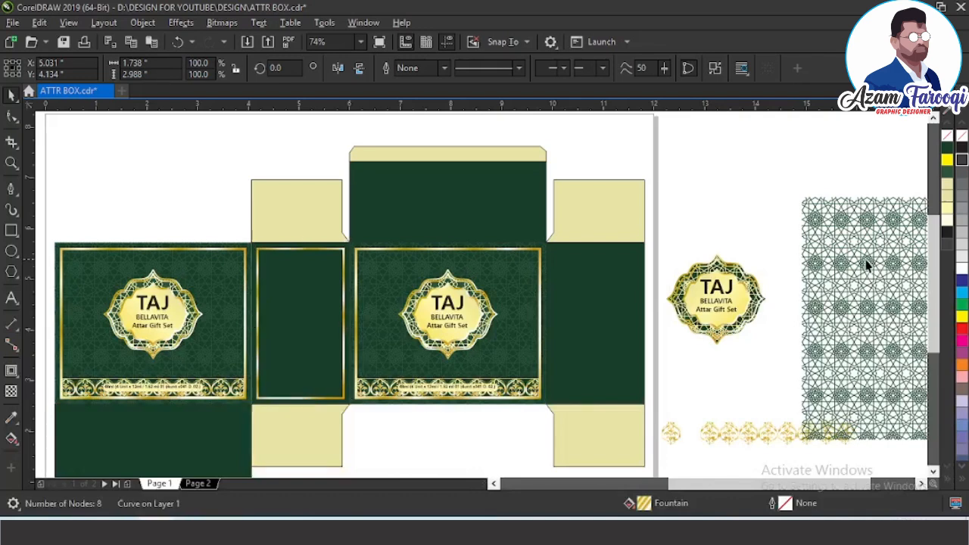
{"action": "left_click", "coordinate": [864, 261]}
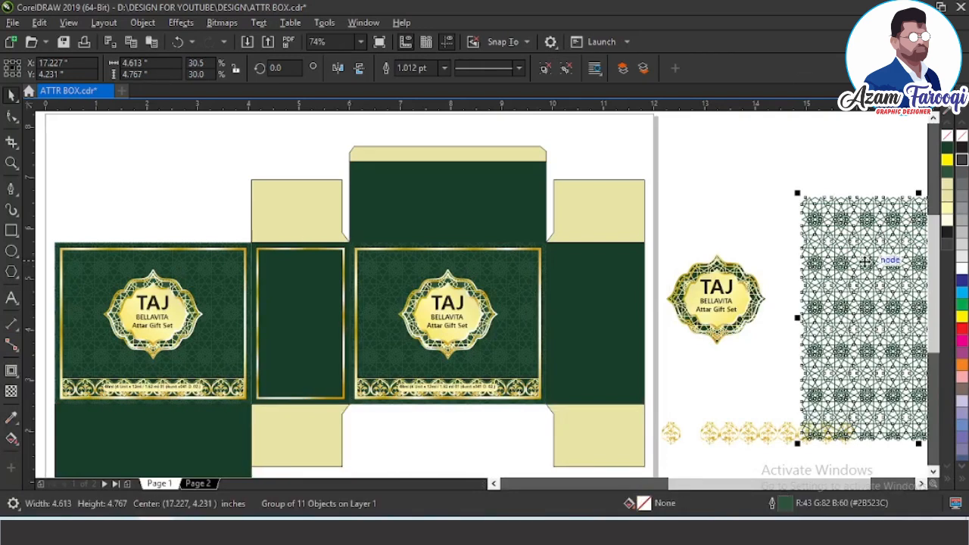
{"action": "right_click", "coordinate": [818, 223]}
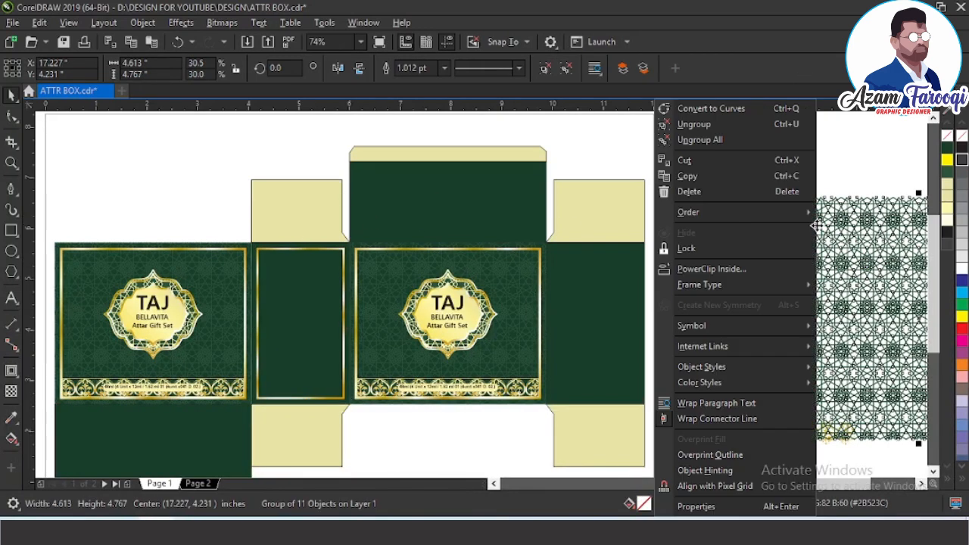
{"action": "left_click", "coordinate": [712, 268]}
{"action": "left_click", "coordinate": [314, 242]}
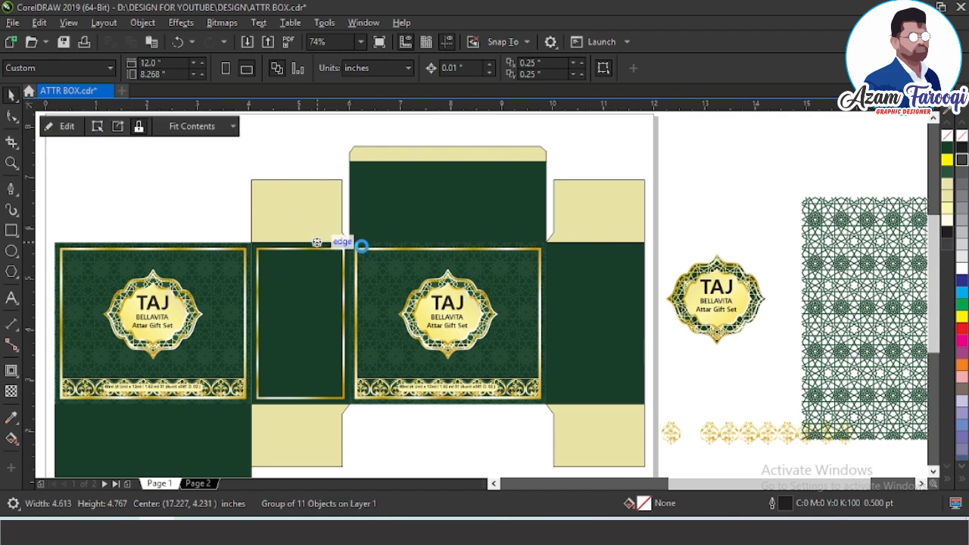
{"action": "left_click", "coordinate": [317, 242]}
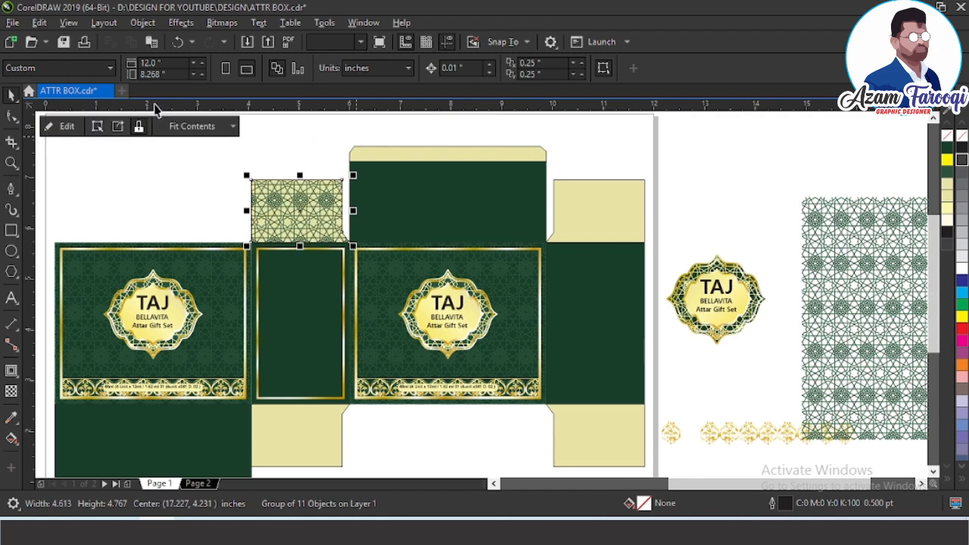
{"action": "left_click", "coordinate": [227, 150]}
{"action": "key", "text": "ctrl+z"}
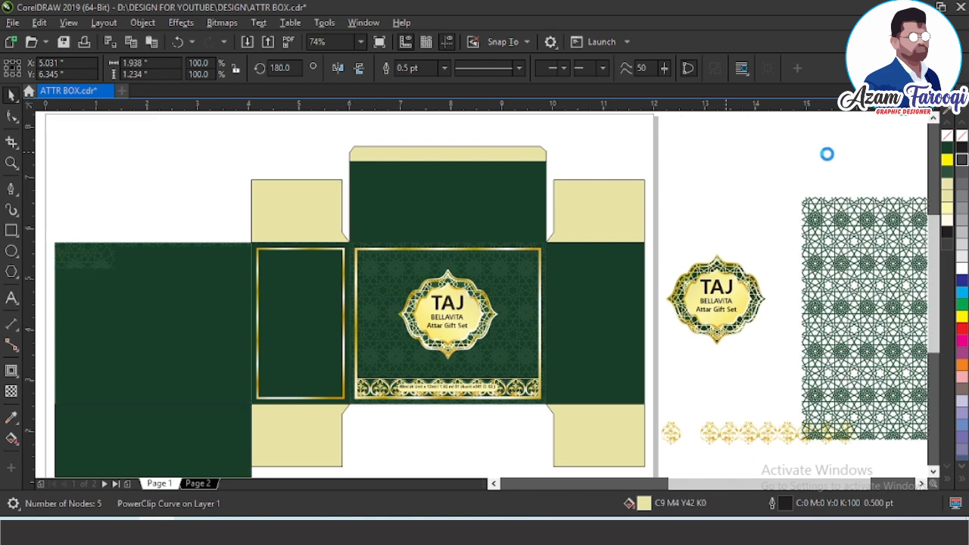
PowerClip the off-page geometric pattern group into the dark green rectangle of the narrow side panel
{"action": "right_click", "coordinate": [810, 234]}
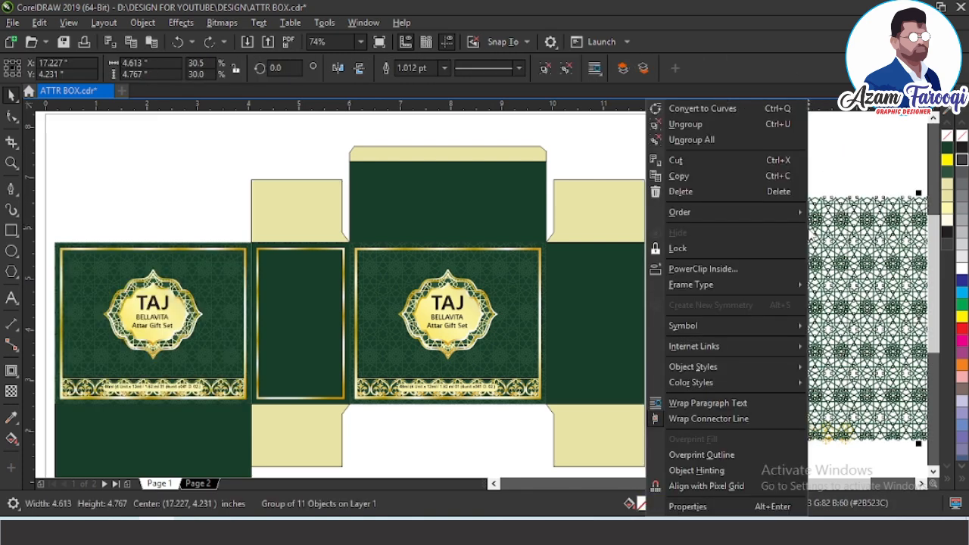
{"action": "left_click", "coordinate": [696, 268]}
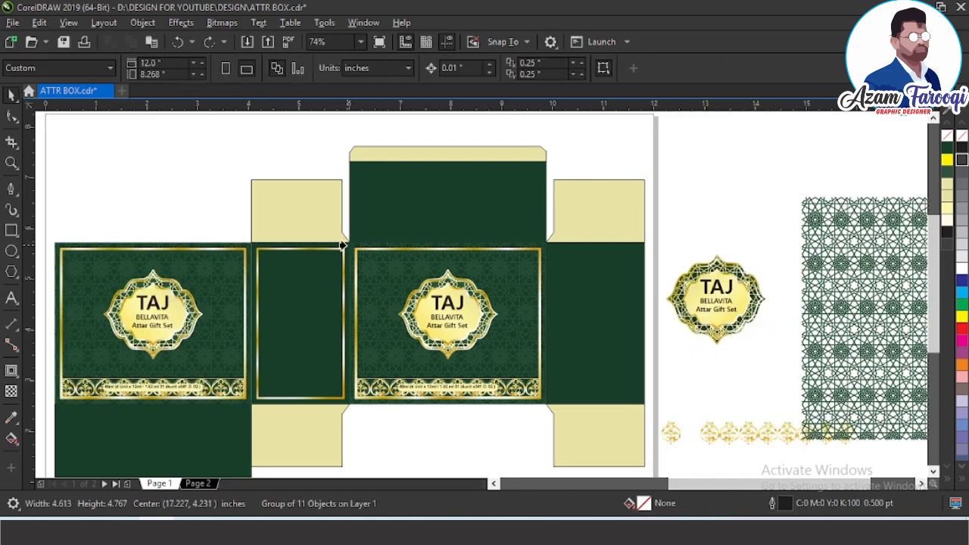
{"action": "left_click", "coordinate": [336, 245]}
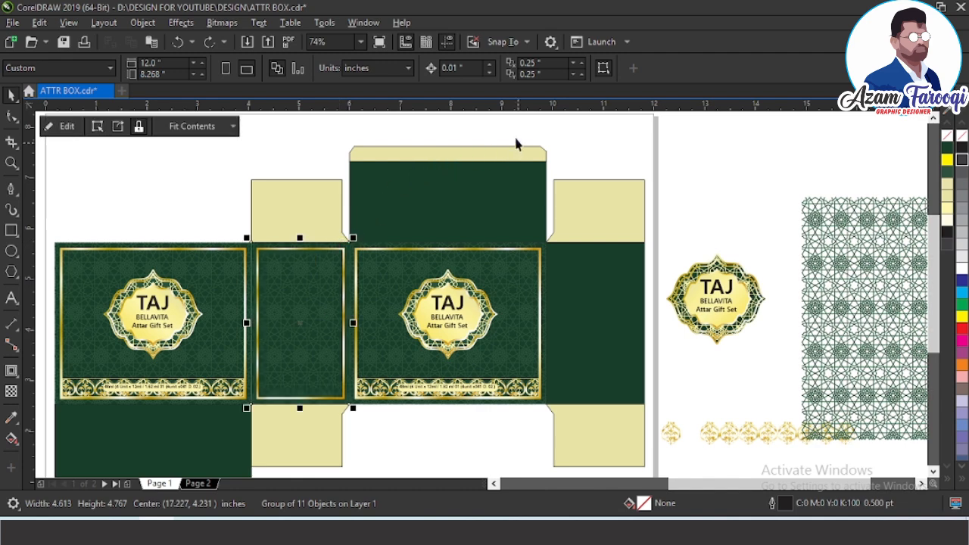
{"action": "left_click", "coordinate": [198, 129]}
{"action": "left_click", "coordinate": [194, 146]}
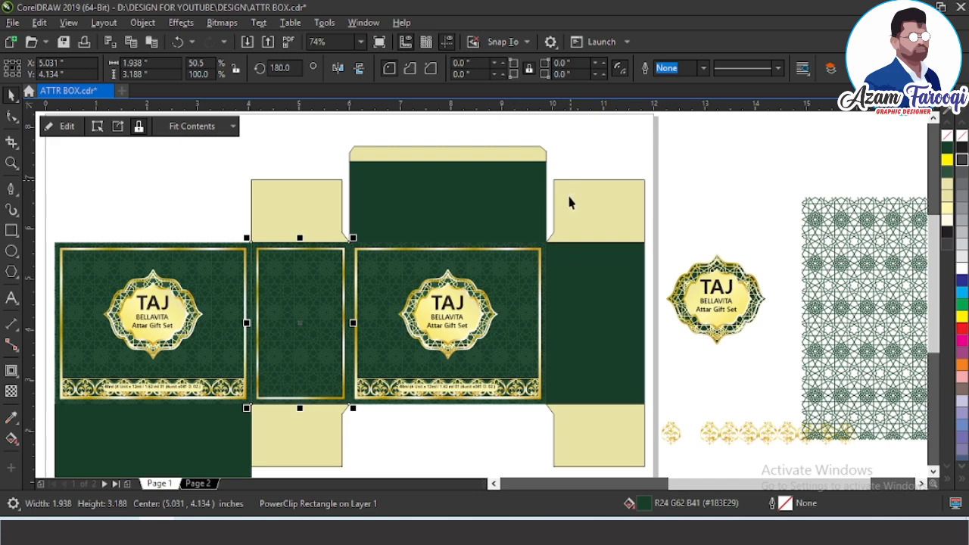
Ungroup the front panel design and copy its TAJ badge onto the narrow side panel, keeping the front design grouped
{"action": "left_click", "coordinate": [451, 316]}
{"action": "left_click", "coordinate": [545, 68]}
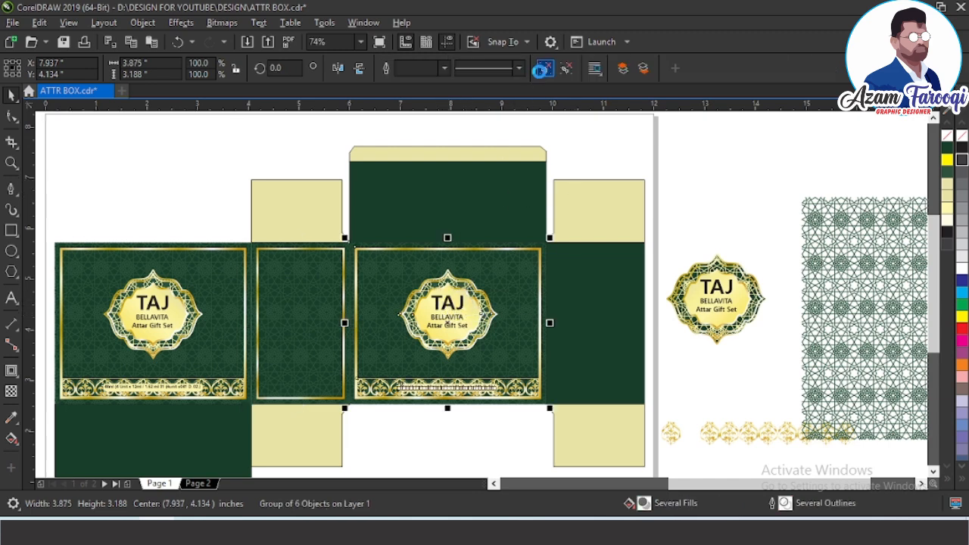
{"action": "key", "text": "ctrl+g"}
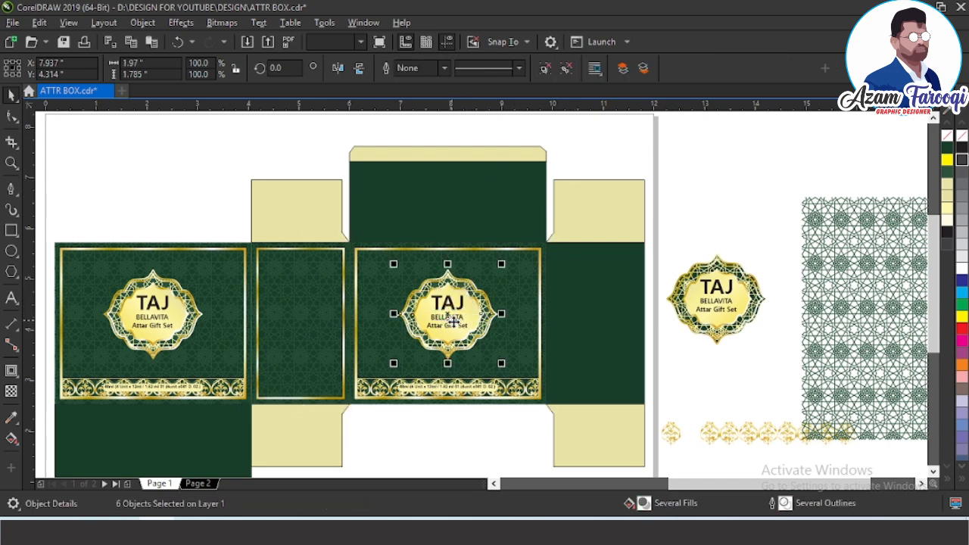
{"action": "left_click_drag", "start_coordinate": [443, 317], "coordinate": [333, 295]}
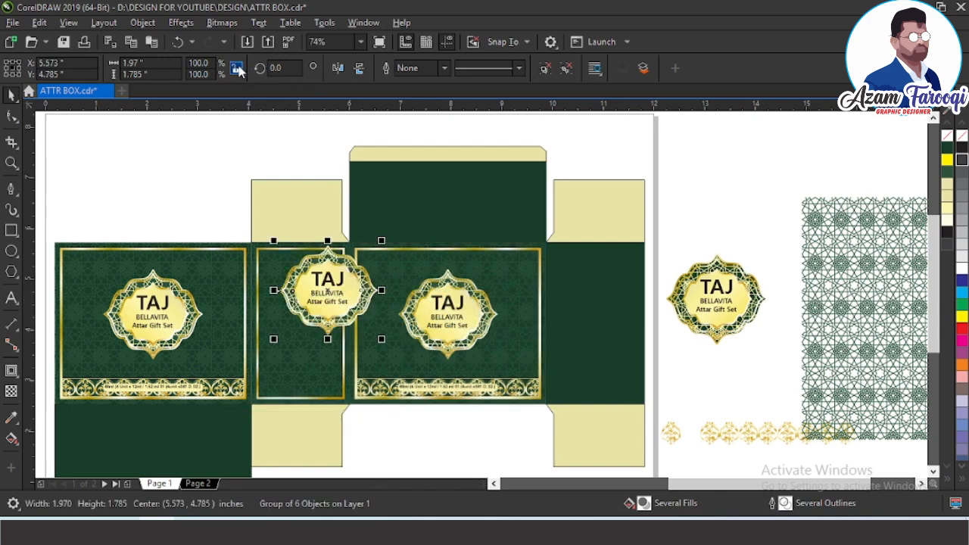
Scale the copied TAJ badge proportionally to 50% and center it horizontally in the upper part of the narrow side panel
{"action": "left_click", "coordinate": [202, 62]}
{"action": "type", "text": "50"}
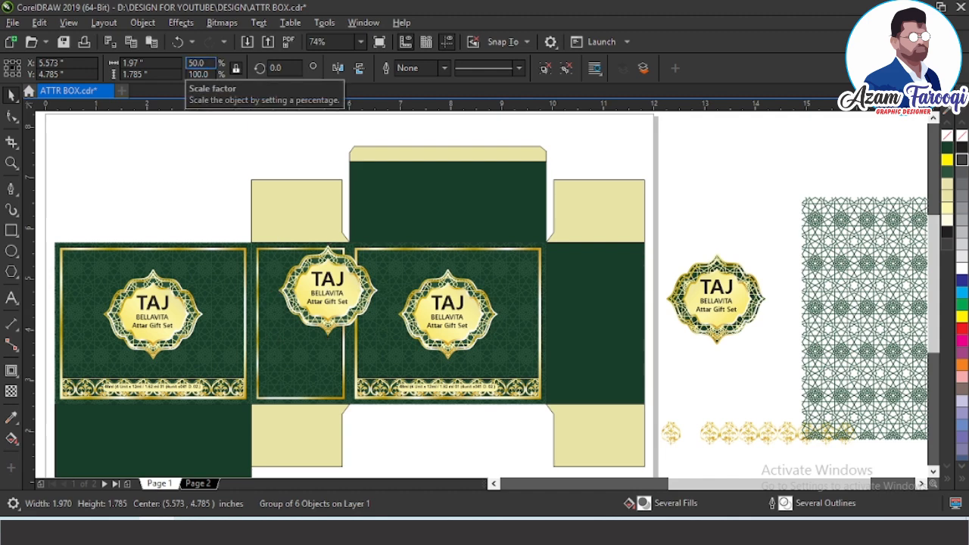
{"action": "key", "text": "Return"}
{"action": "left_click_drag", "start_coordinate": [331, 286], "coordinate": [303, 344]}
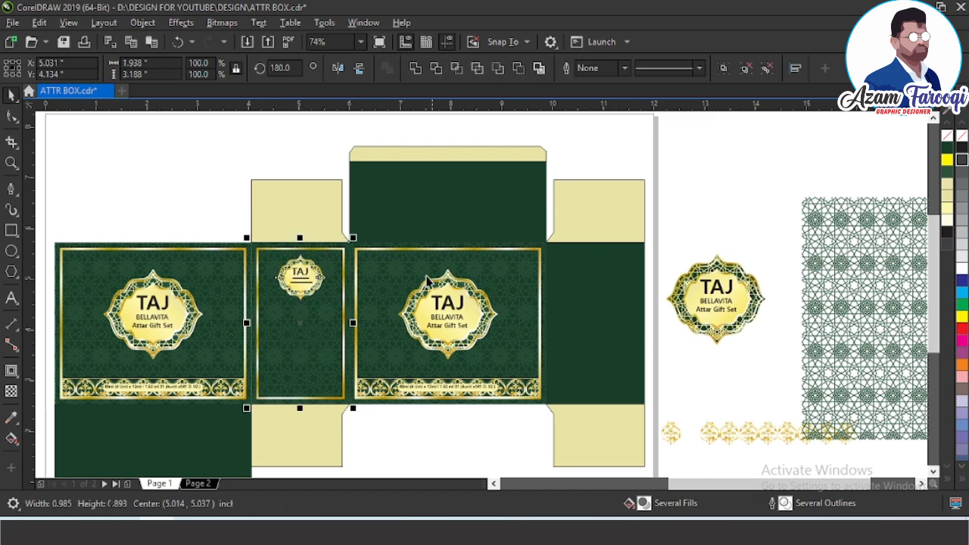
{"action": "left_click", "coordinate": [545, 199]}
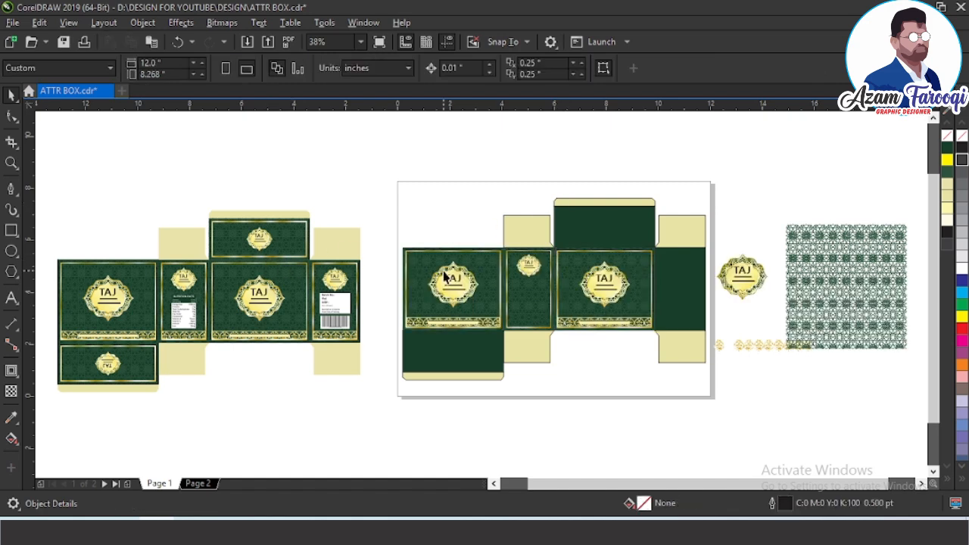
Copy the Nutrition Facts table from the finished reference box to the narrow side panel, centered horizontally and in front
{"action": "key", "text": "Page_Down"}
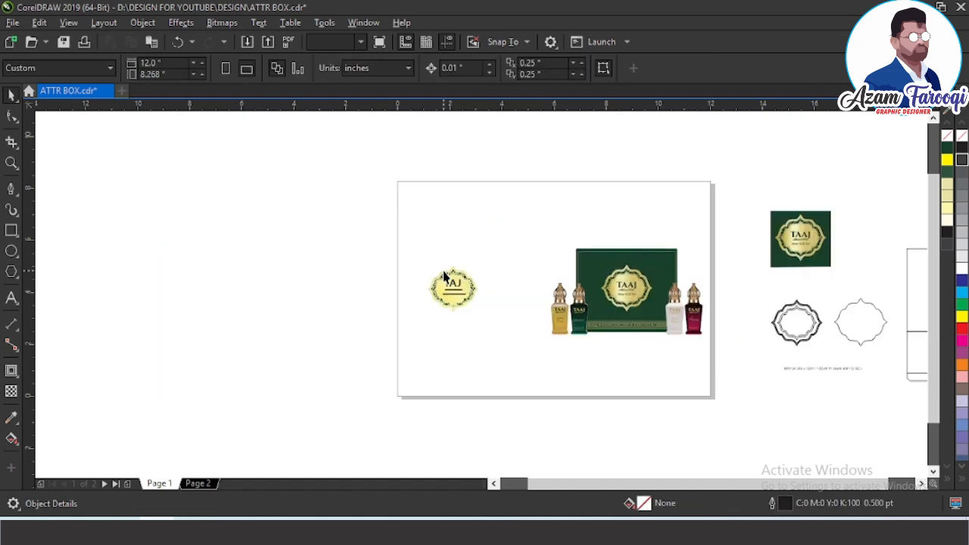
{"action": "key", "text": "Page_Up"}
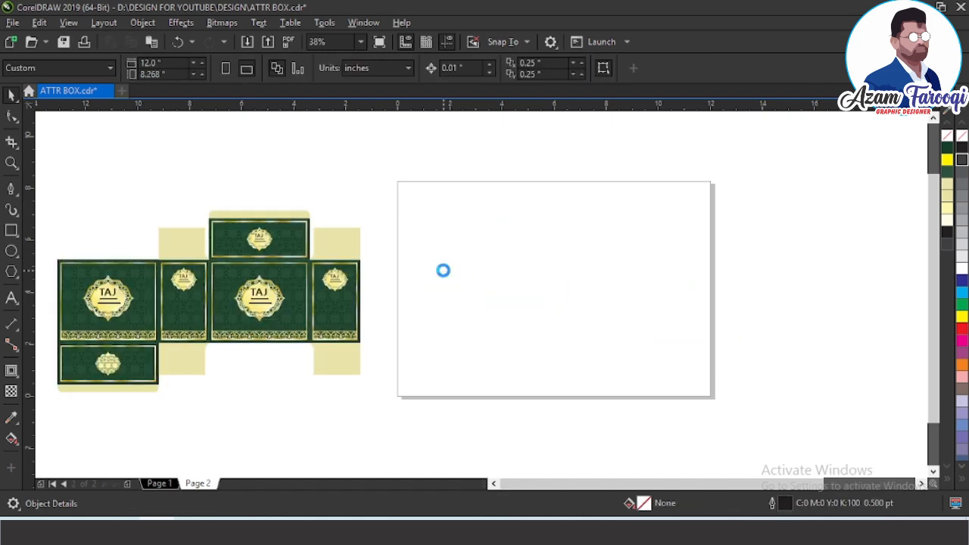
{"action": "left_click_drag", "start_coordinate": [143, 240], "coordinate": [562, 337]}
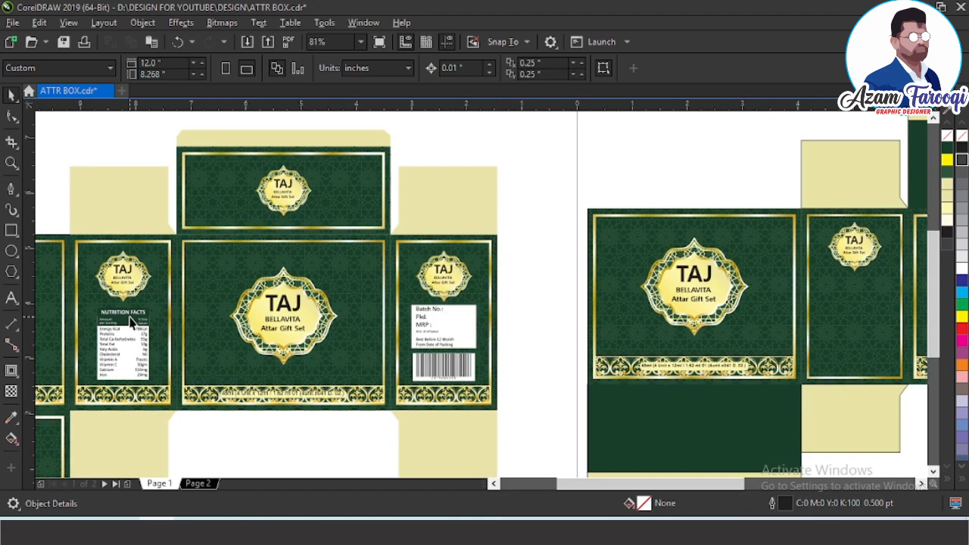
{"action": "left_click", "coordinate": [133, 322]}
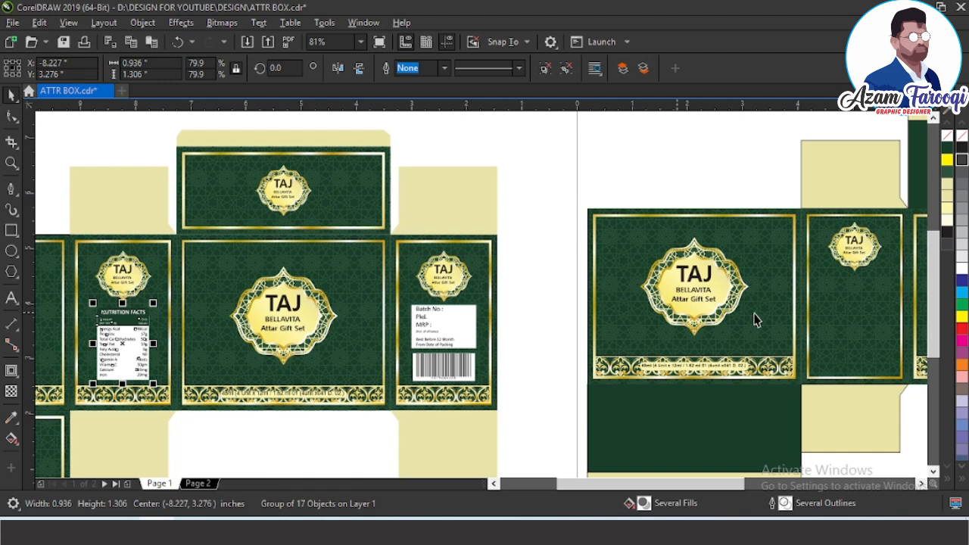
{"action": "left_click", "coordinate": [833, 295]}
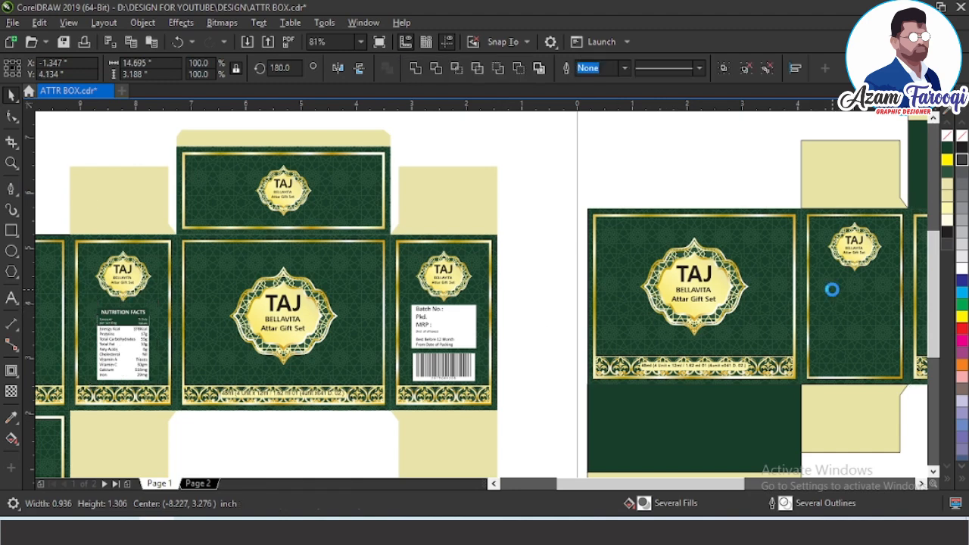
{"action": "left_click", "coordinate": [833, 292]}
{"action": "left_click", "coordinate": [821, 252], "text": "shift"}
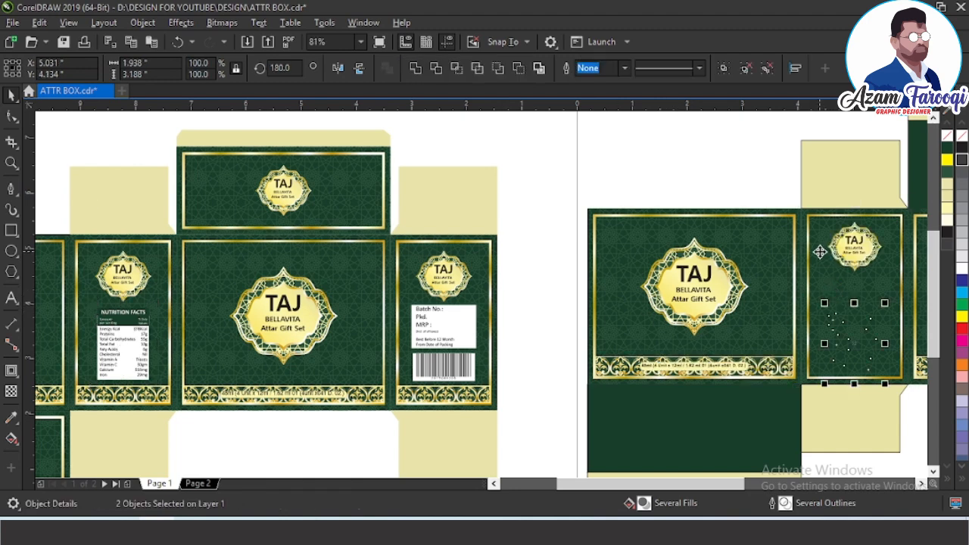
{"action": "key", "text": "shift+Page_Up"}
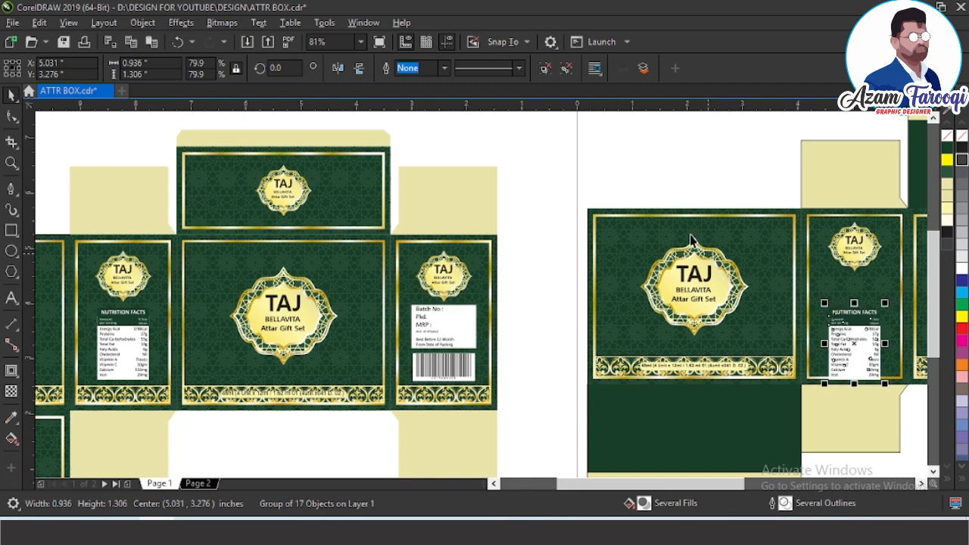
Move the Nutrition Facts table up to just below the TAJ badge, keeping it horizontally centered with the badge
{"action": "key", "text": "F2"}
{"action": "left_click_drag", "start_coordinate": [690, 233], "coordinate": [961, 390]}
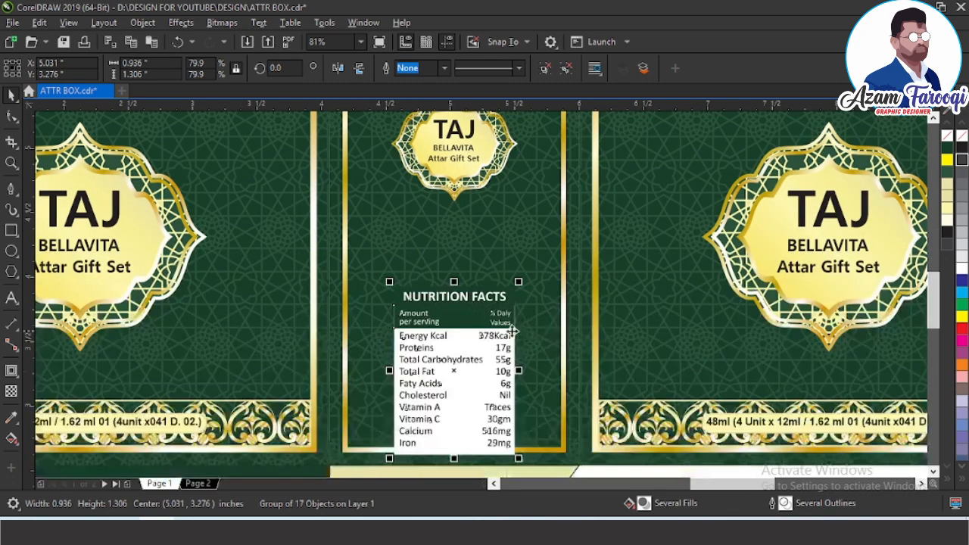
{"action": "left_click_drag", "start_coordinate": [451, 297], "coordinate": [451, 205]}
{"action": "left_click", "coordinate": [447, 180], "text": "shift"}
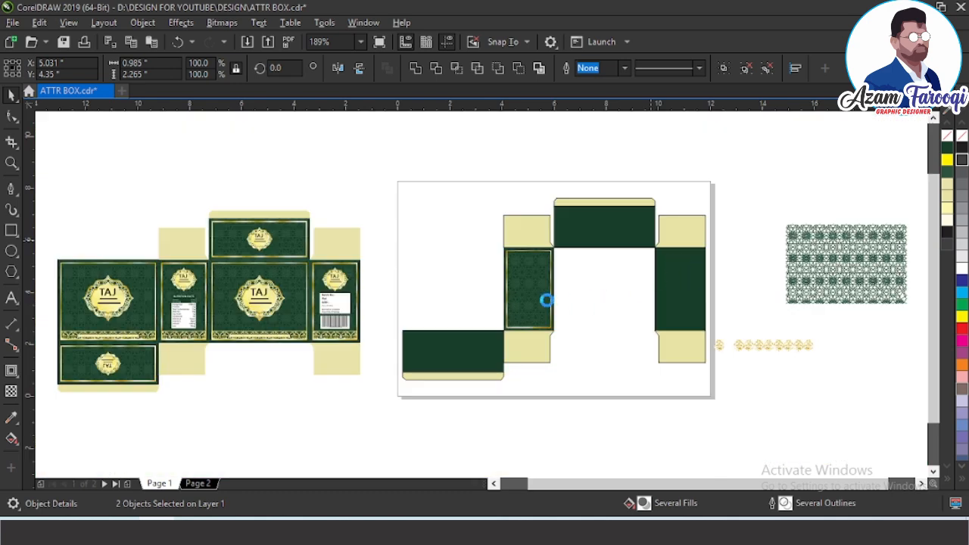
{"action": "key", "text": "Escape"}
Copy the gold ornament strip from the front panel and center it horizontally on the bottom of the narrow side panel
{"action": "key", "text": "F2"}
{"action": "left_click_drag", "start_coordinate": [379, 289], "coordinate": [642, 337]}
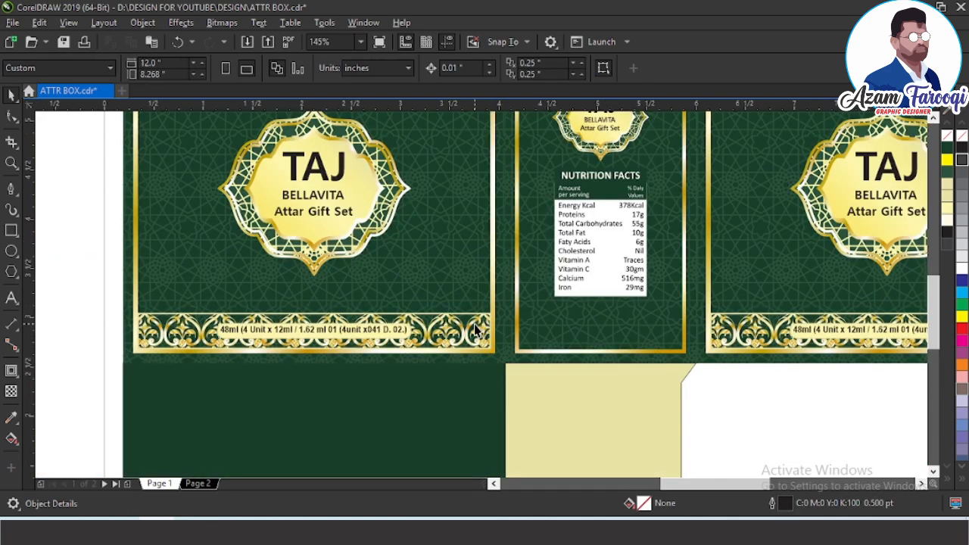
{"action": "left_click", "coordinate": [478, 326]}
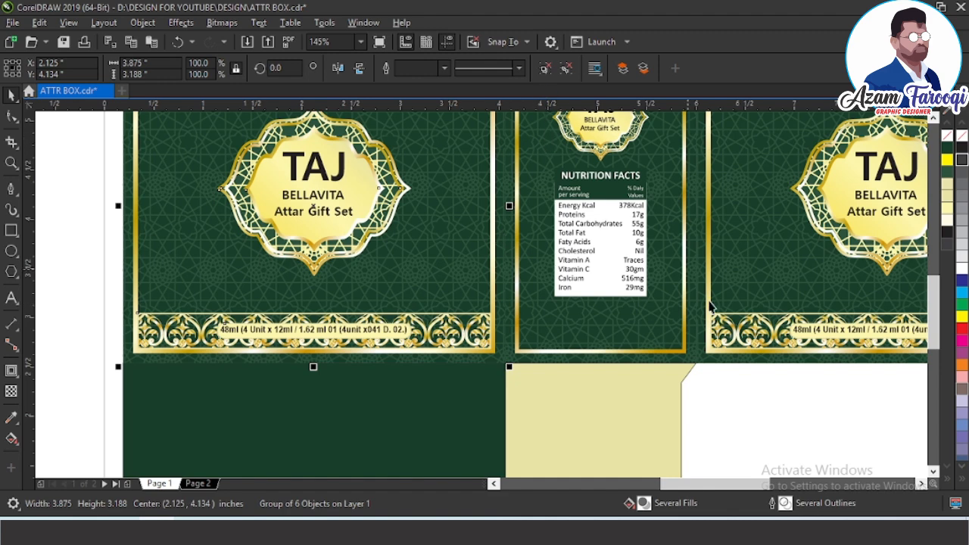
{"action": "left_click", "coordinate": [733, 324]}
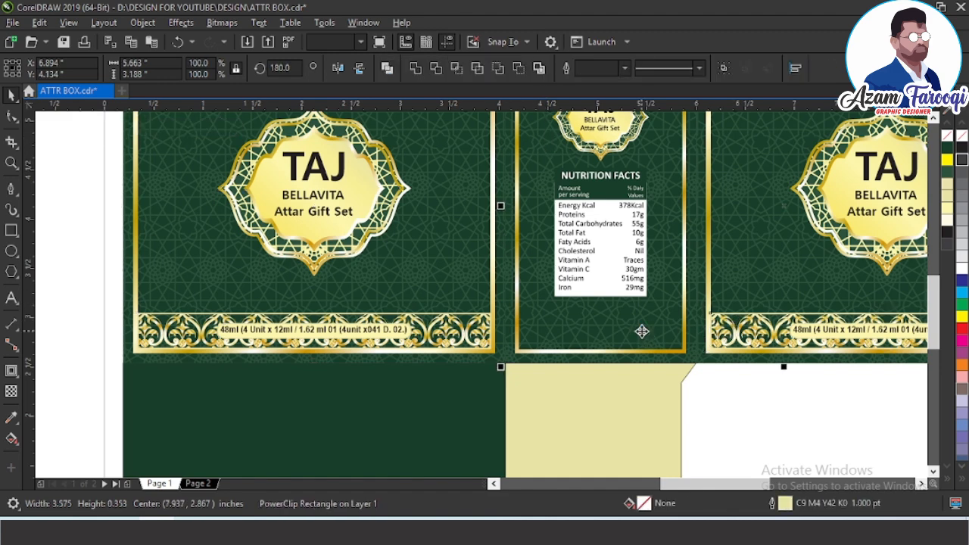
{"action": "key", "text": "c"}
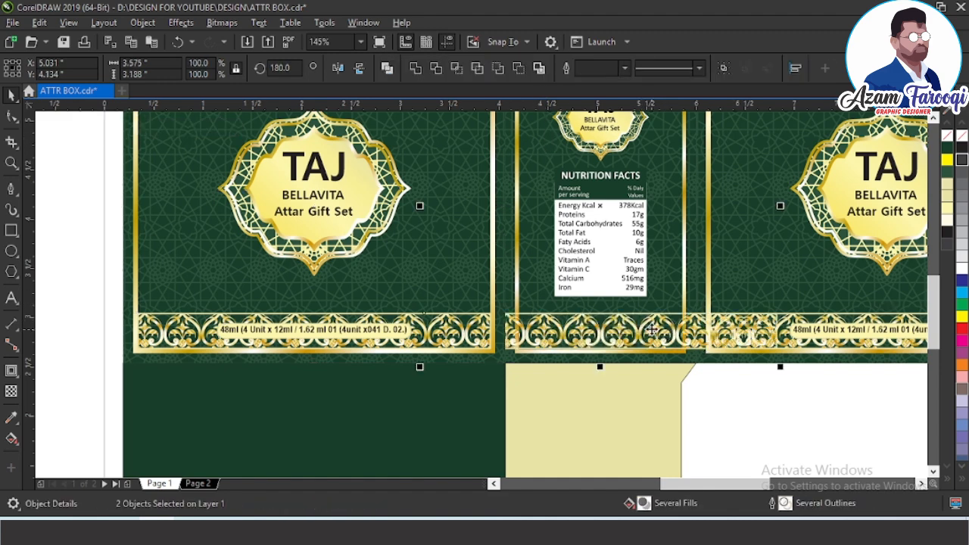
{"action": "left_click", "coordinate": [463, 292]}
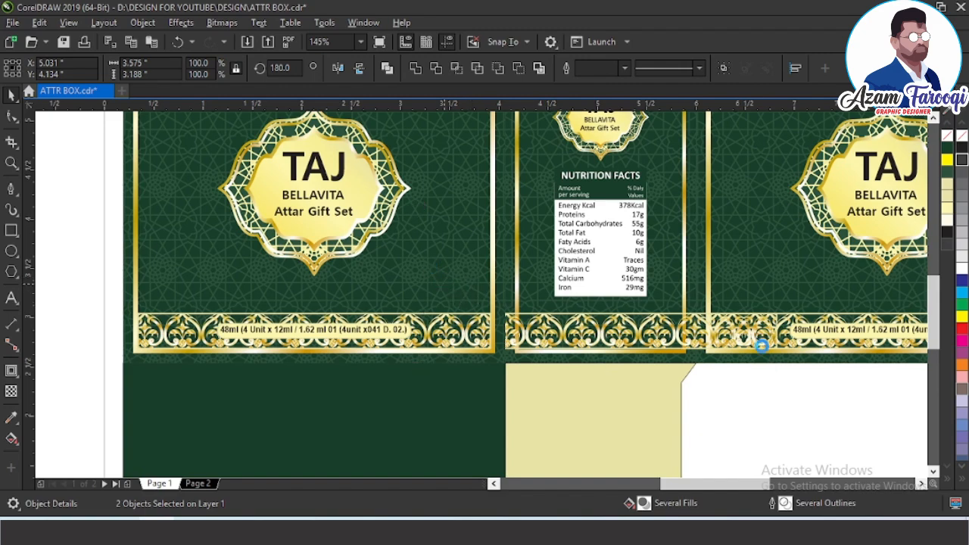
{"action": "left_click", "coordinate": [760, 342]}
Extract the ornament row from the copied strip's PowerClip, move it above the strip, and delete the emptied clip rectangle
{"action": "scroll", "coordinate": [757, 339], "scroll_direction": "up", "scroll_amount": 3}
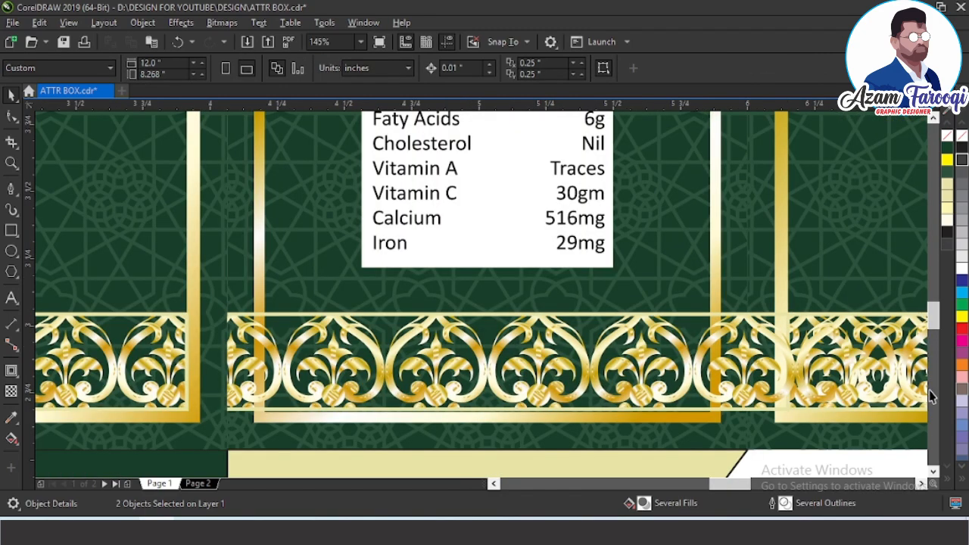
{"action": "left_click", "coordinate": [717, 345]}
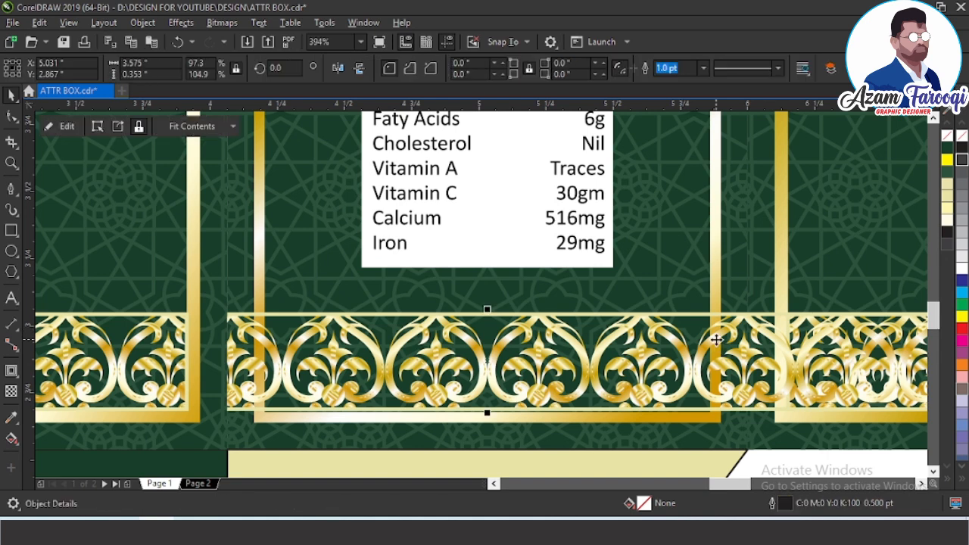
{"action": "left_click", "coordinate": [125, 128]}
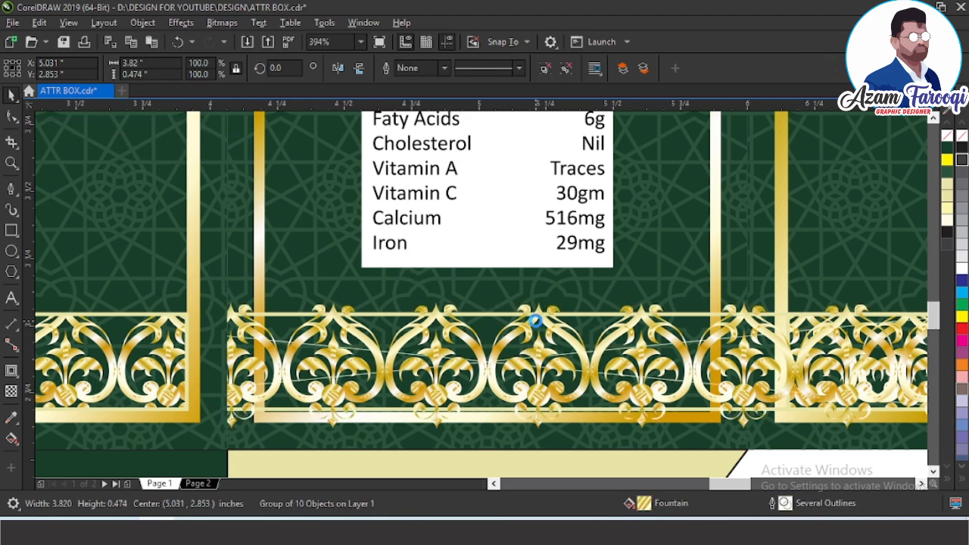
{"action": "left_click_drag", "start_coordinate": [540, 318], "coordinate": [540, 249]}
{"action": "left_click", "coordinate": [487, 346]}
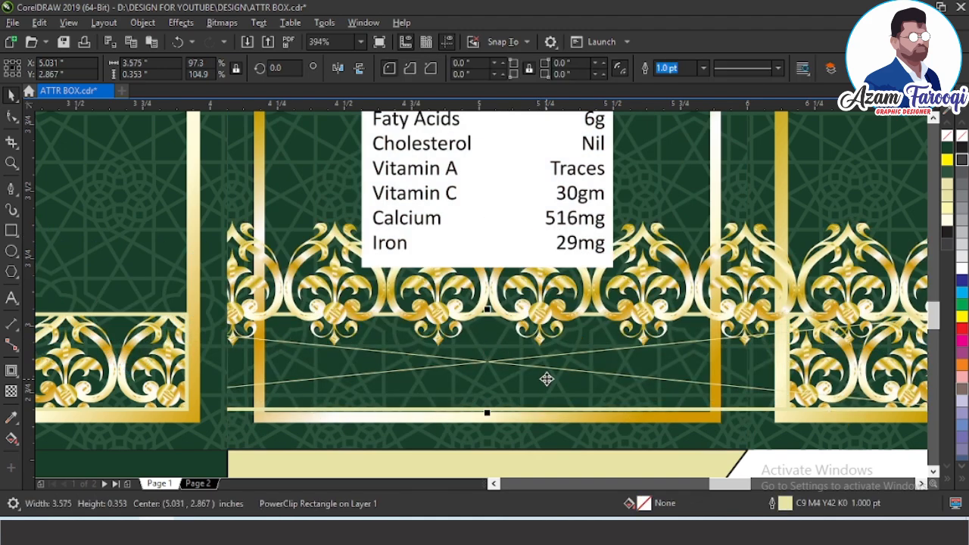
{"action": "key", "text": "Delete"}
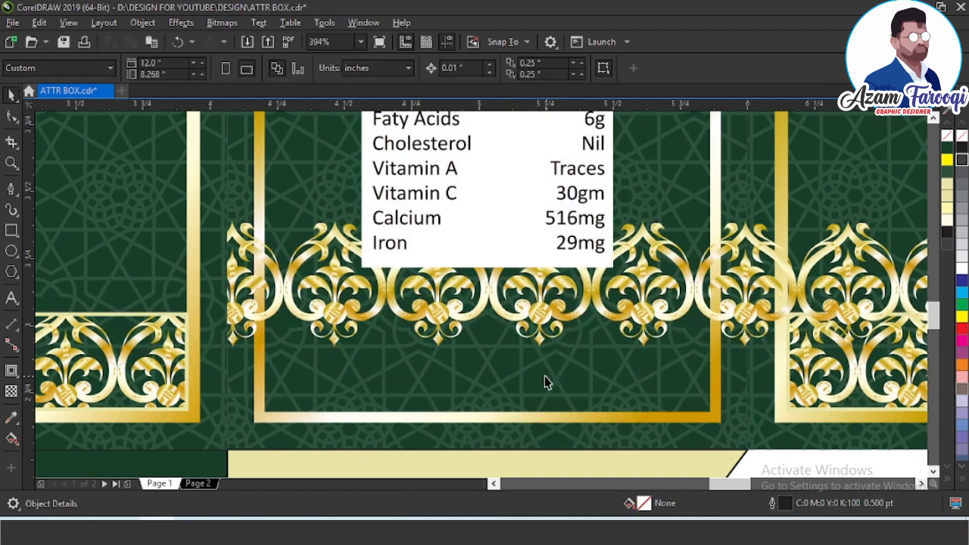
Draw a rectangle about 1.72 × 0.26 in across the bottom of the narrow side panel's gold frame
{"action": "left_click", "coordinate": [10, 233]}
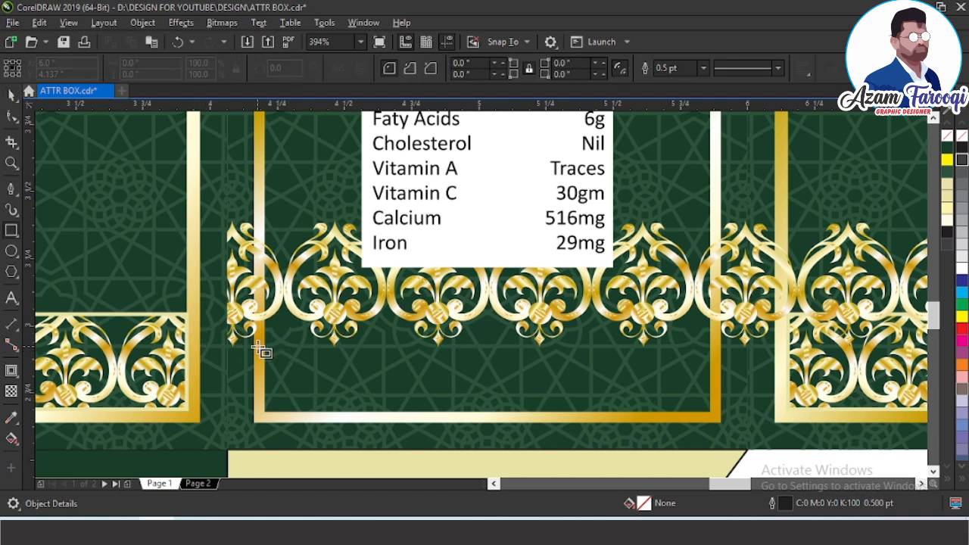
{"action": "mouse_move", "coordinate": [254, 343]}
{"action": "left_mouse_down"}
{"action": "mouse_move", "coordinate": [681, 429]}
{"action": "mouse_move", "coordinate": [725, 409]}
{"action": "mouse_move", "coordinate": [722, 420]}
{"action": "left_mouse_up"}
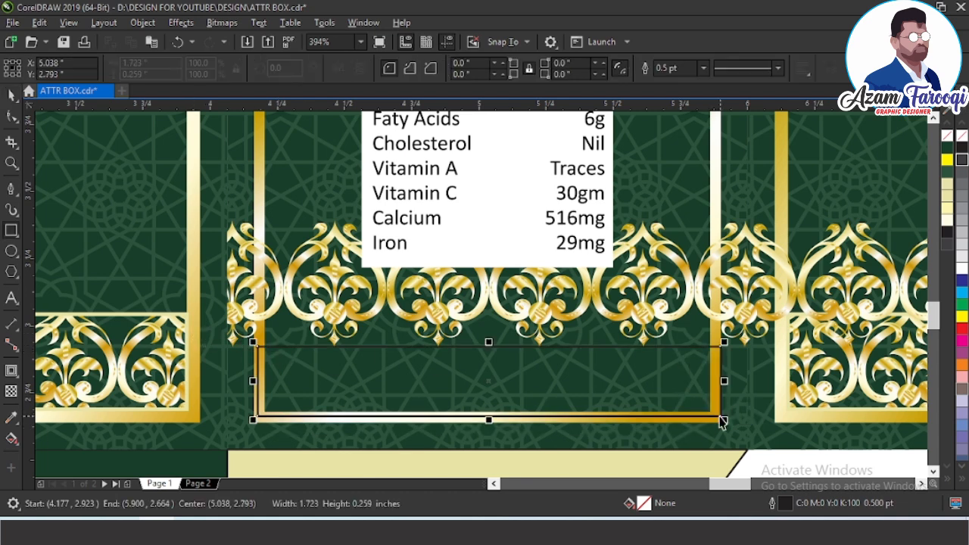
{"action": "key", "text": "space"}
Set the new rectangle's height to 0.353 in to match the front panel's ornament strip, keeping its proportions locked
{"action": "left_click", "coordinate": [142, 324]}
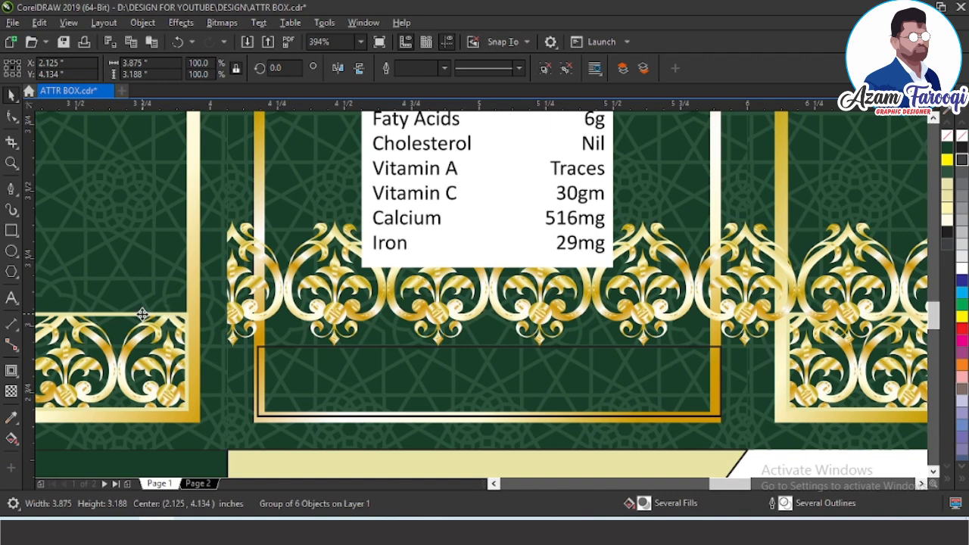
{"action": "left_click", "coordinate": [803, 340]}
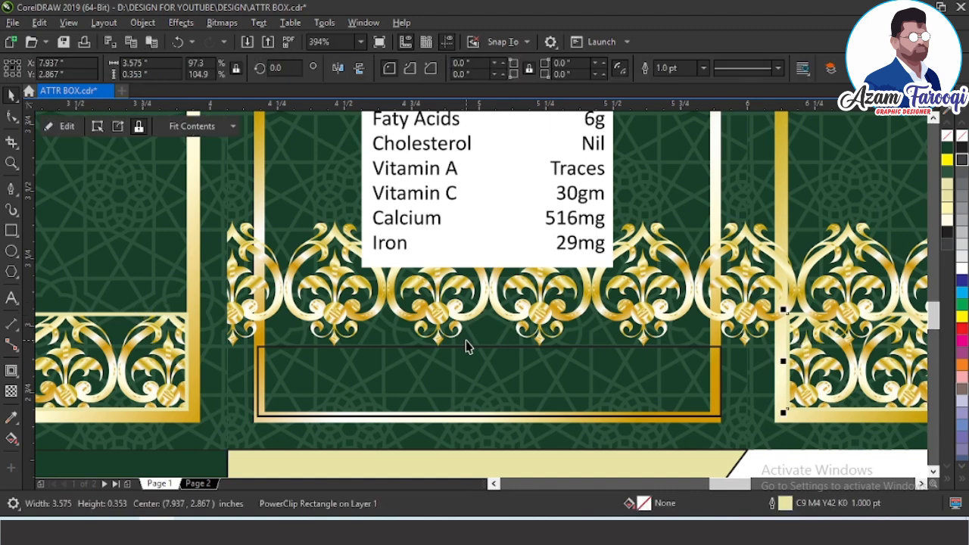
{"action": "left_click", "coordinate": [461, 376]}
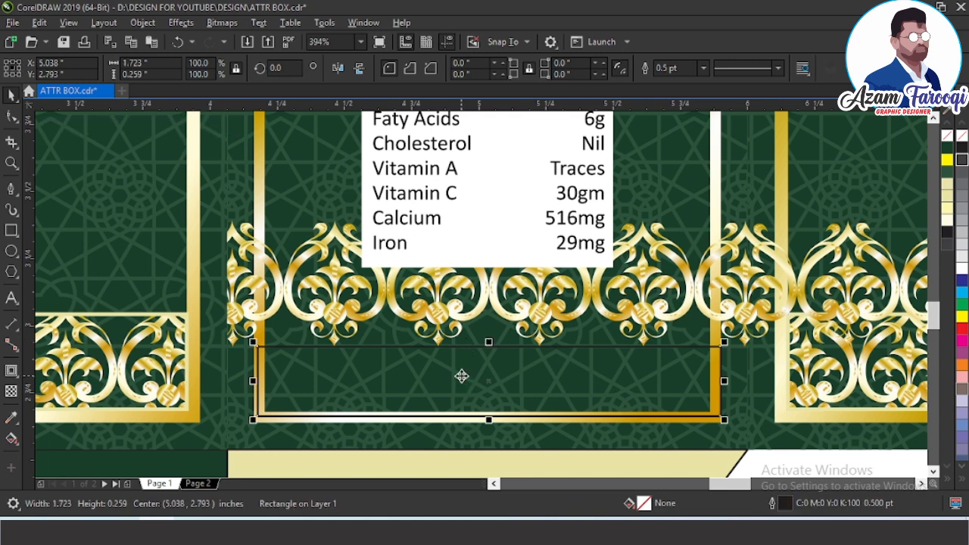
{"action": "double_click", "coordinate": [130, 73]}
{"action": "type", "text": "0"}
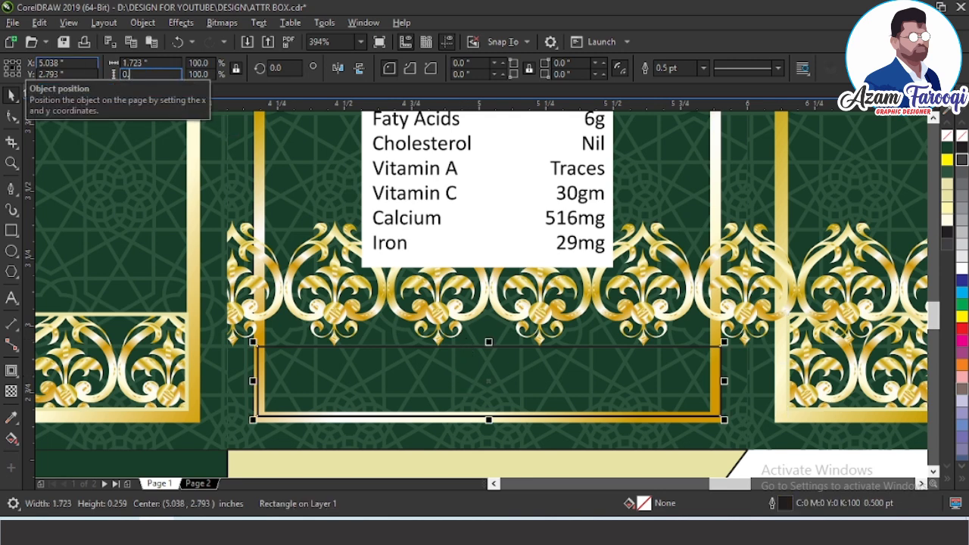
{"action": "type", "text": ".353"}
{"action": "key", "text": "Return"}
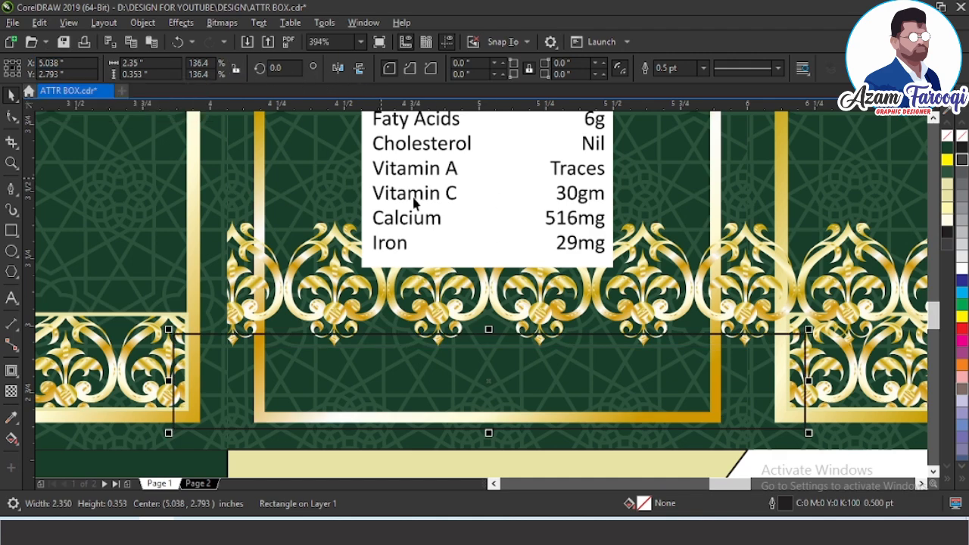
Narrow the rectangle symmetrically to about 1.69 in and raise its bottom edge to the frame's inner edge, about 0.29 in high
{"action": "scroll", "coordinate": [855, 444], "scroll_direction": "up", "scroll_amount": 2}
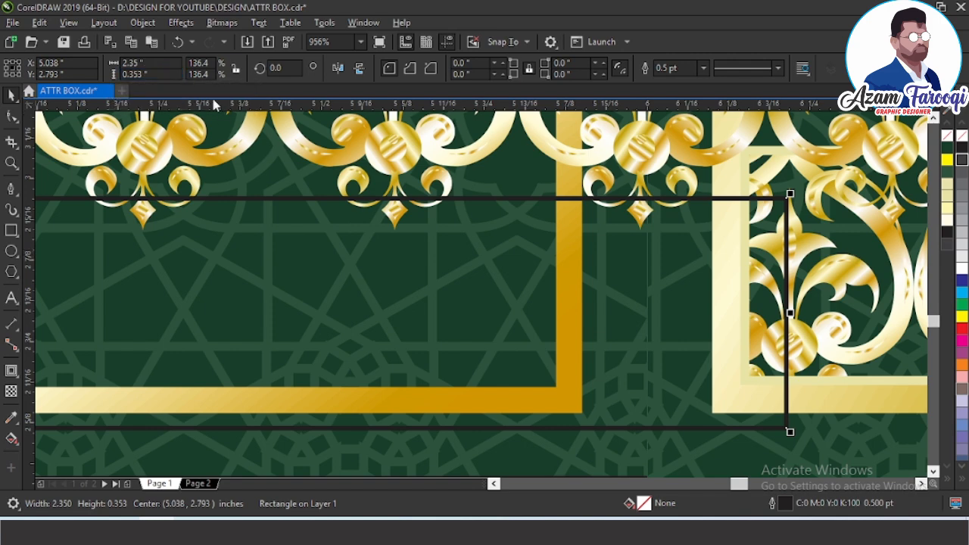
{"action": "left_click_drag", "start_coordinate": [789, 312], "coordinate": [577, 290]}
{"action": "scroll", "coordinate": [830, 307], "scroll_direction": "down", "scroll_amount": 2}
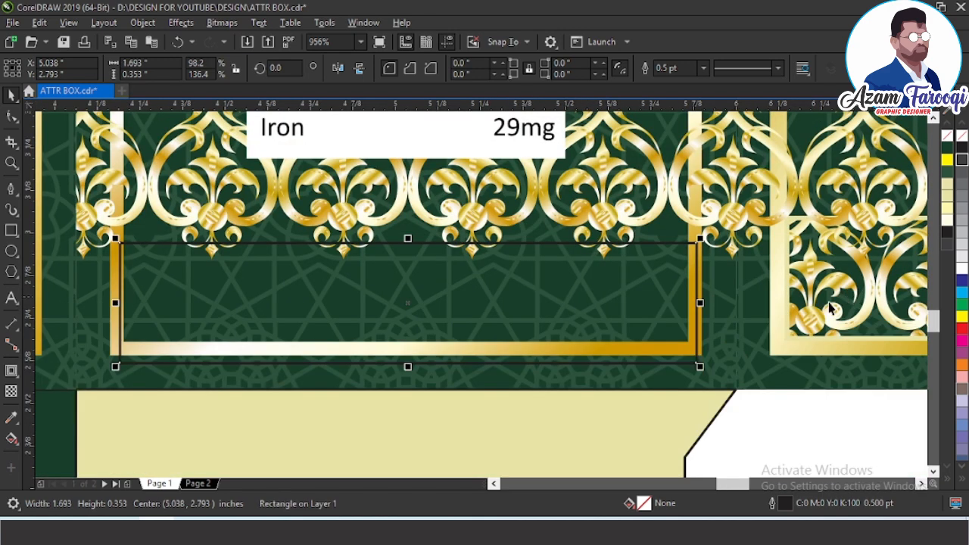
{"action": "left_click_drag", "start_coordinate": [408, 368], "coordinate": [406, 345]}
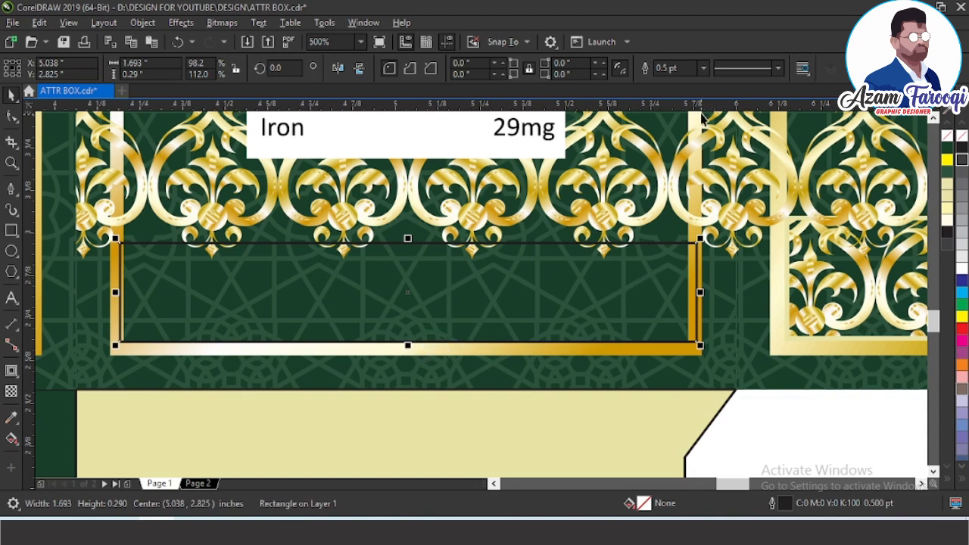
Center the rectangle horizontally in the narrow side panel's gold frame and center the ornament row on the rectangle
{"action": "left_click", "coordinate": [639, 214], "text": "shift"}
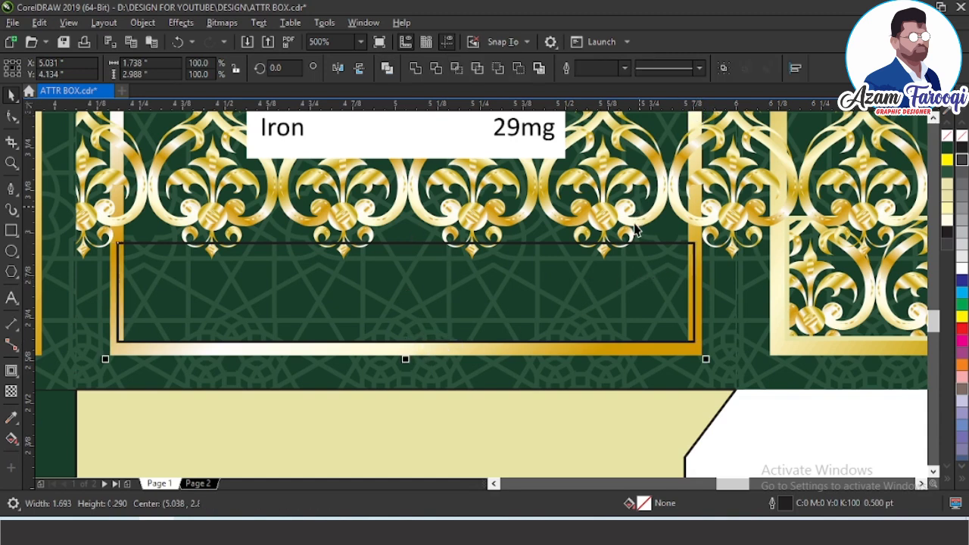
{"action": "key", "text": "e"}
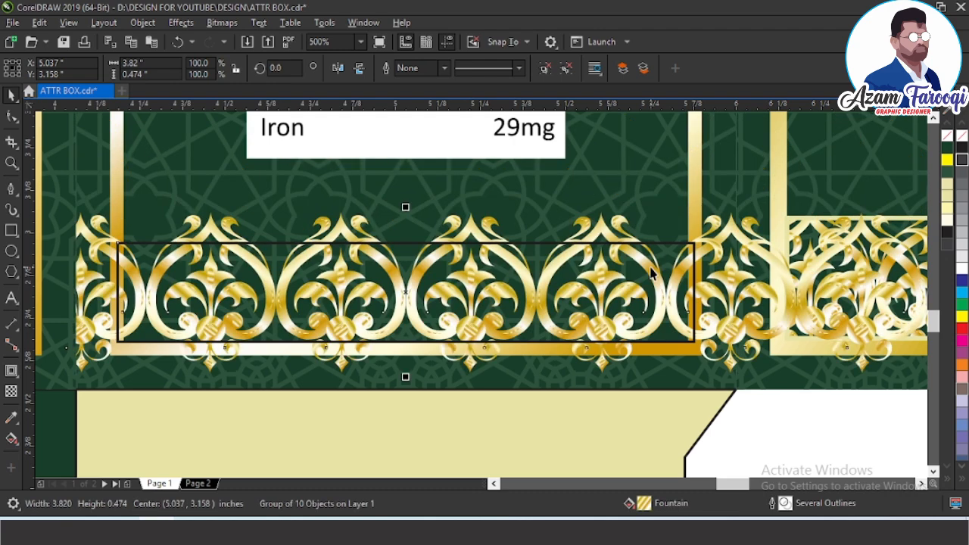
{"action": "left_click", "coordinate": [651, 263]}
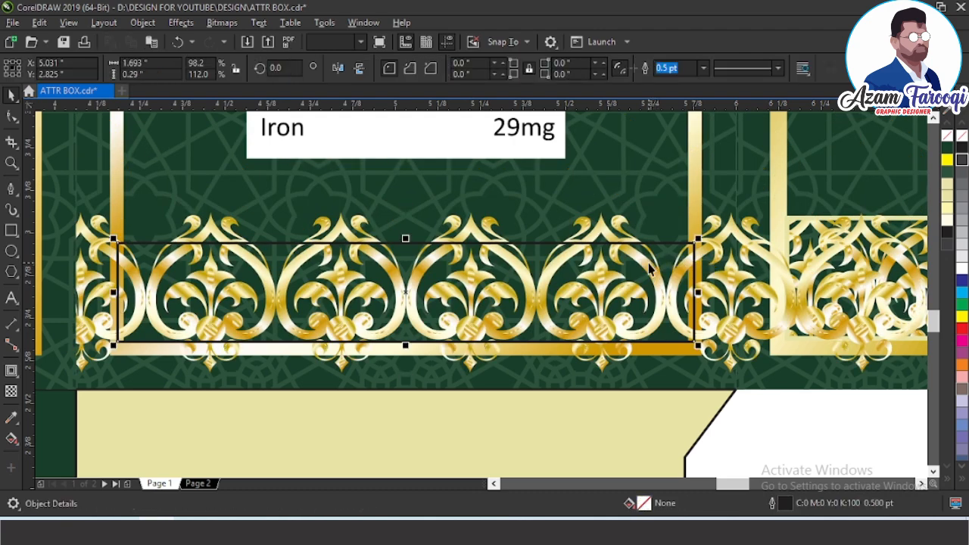
{"action": "right_click", "coordinate": [649, 265]}
{"action": "left_click", "coordinate": [676, 271]}
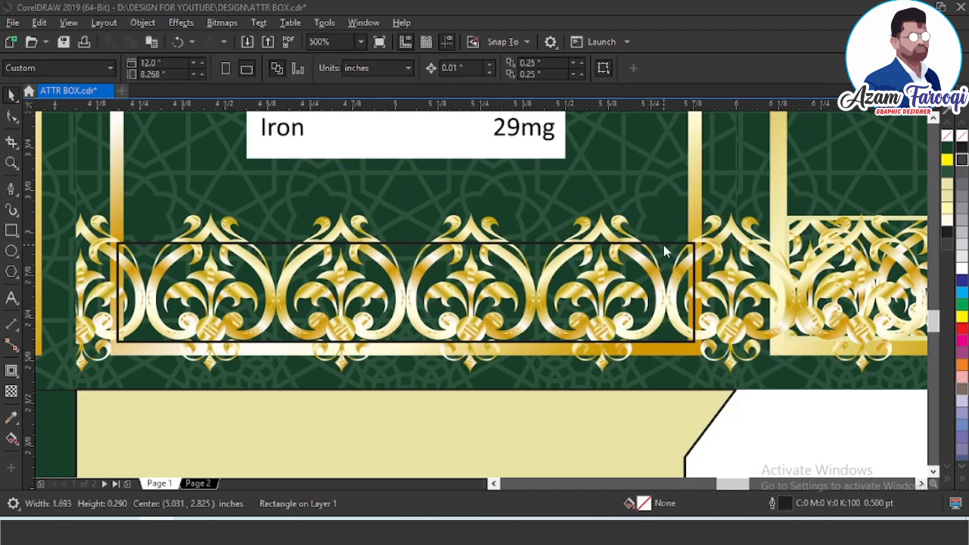
{"action": "left_click", "coordinate": [666, 251]}
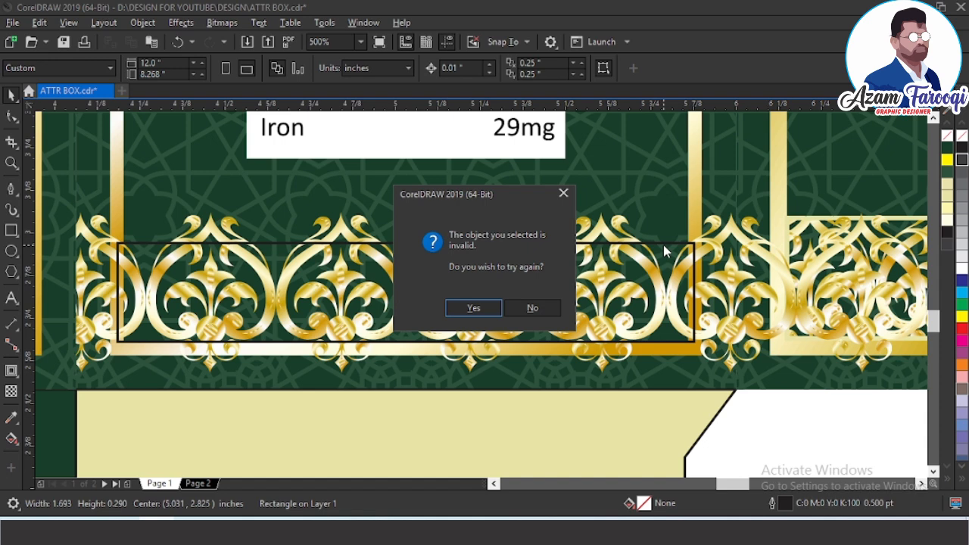
{"action": "left_click", "coordinate": [473, 307]}
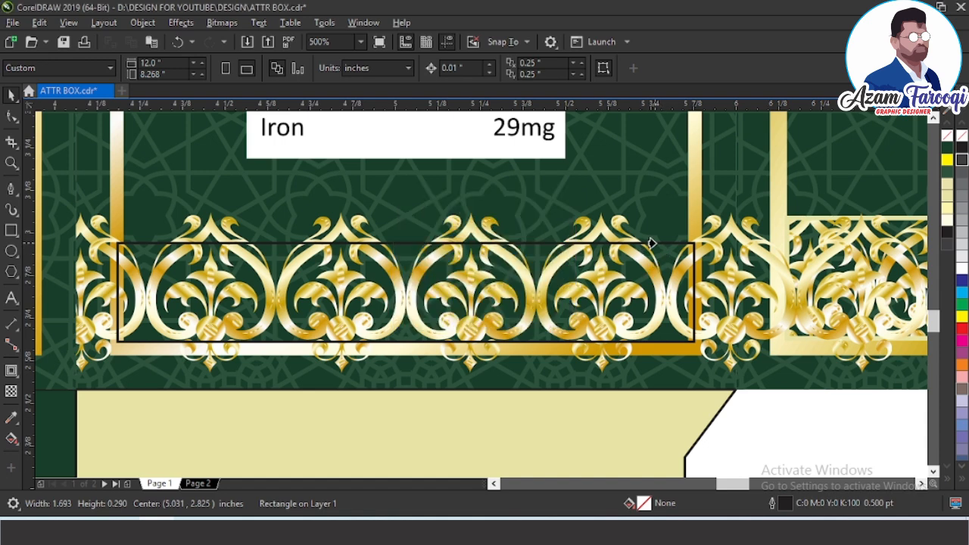
{"action": "left_click", "coordinate": [650, 243]}
{"action": "left_click", "coordinate": [471, 307]}
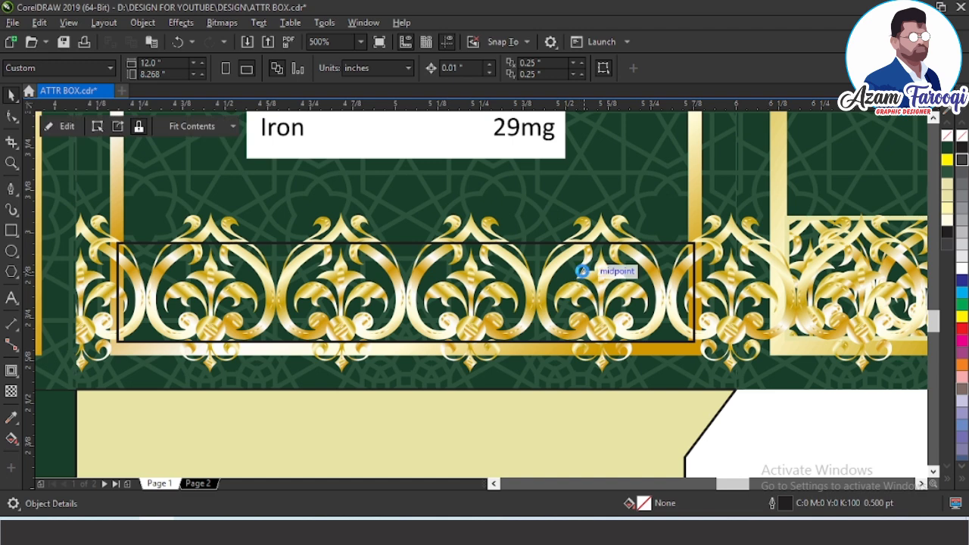
{"action": "key", "text": "ctrl+z"}
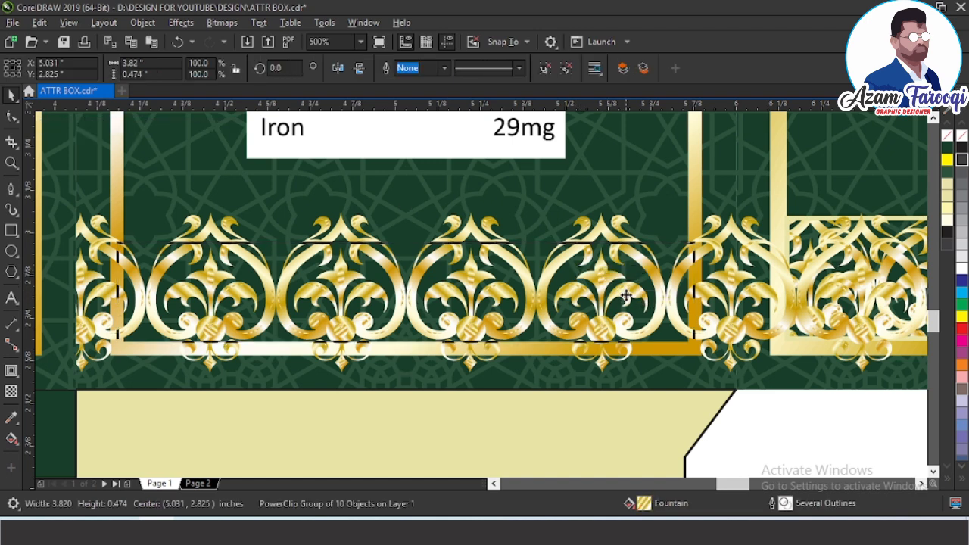
{"action": "key", "text": "ctrl+z"}
{"action": "key", "text": "ctrl+z"}
{"action": "key", "text": "ctrl+z"}
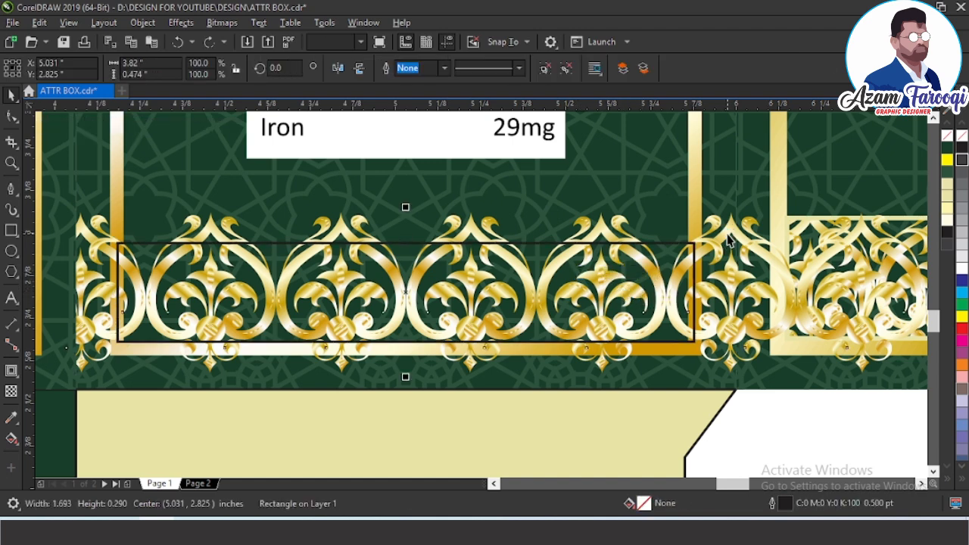
PowerClip the ornament row, nudged down 0.02 in, inside the rectangle and give the rectangle a pale yellow outline (#E9E4AA)
{"action": "key", "text": "Down"}
{"action": "key", "text": "Down"}
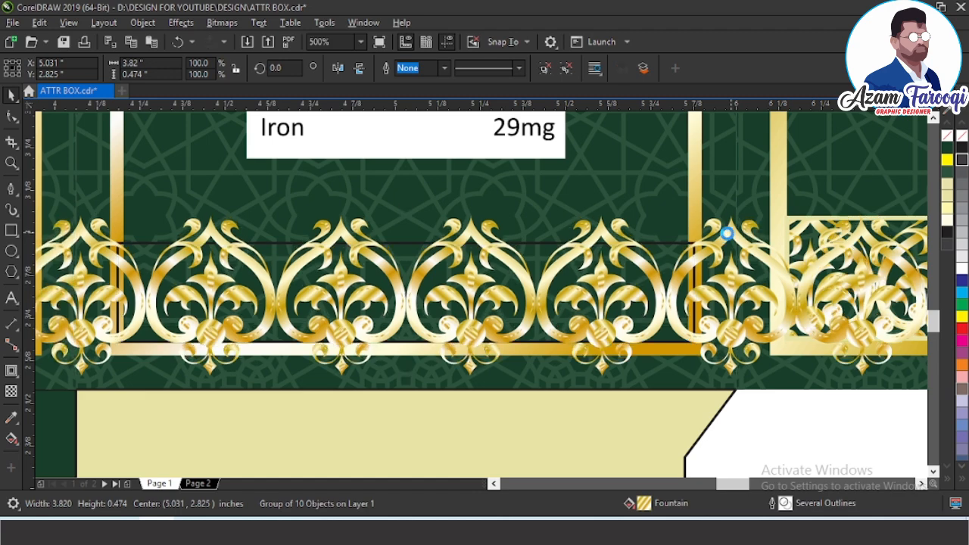
{"action": "key", "text": "F2"}
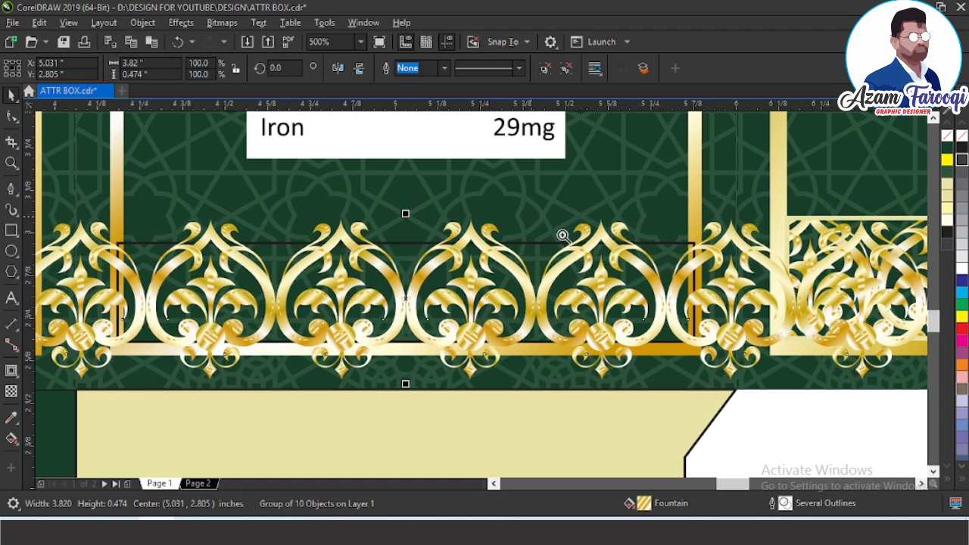
{"action": "left_click_drag", "start_coordinate": [530, 232], "coordinate": [753, 283]}
{"action": "key", "text": "Escape"}
{"action": "right_click", "coordinate": [383, 197]}
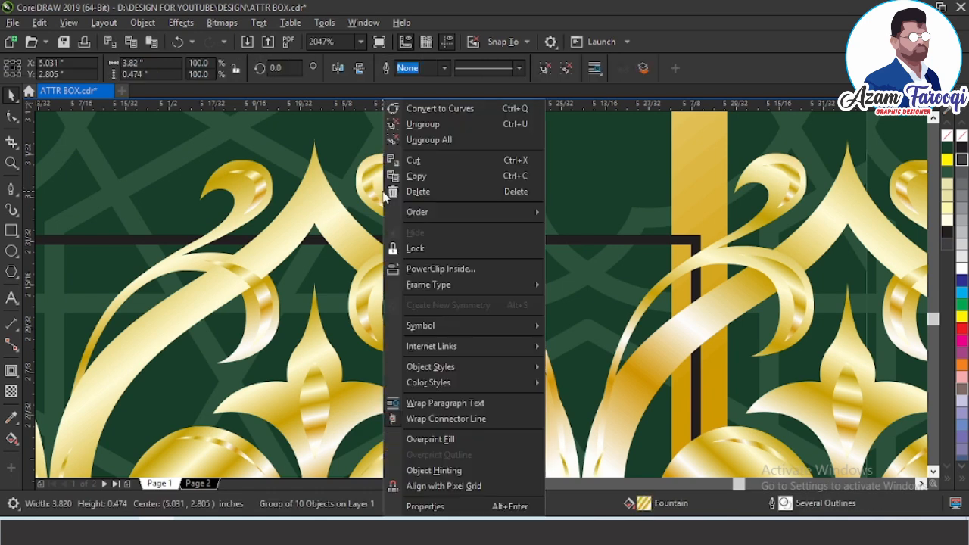
{"action": "left_click", "coordinate": [454, 268]}
{"action": "left_click", "coordinate": [548, 242]}
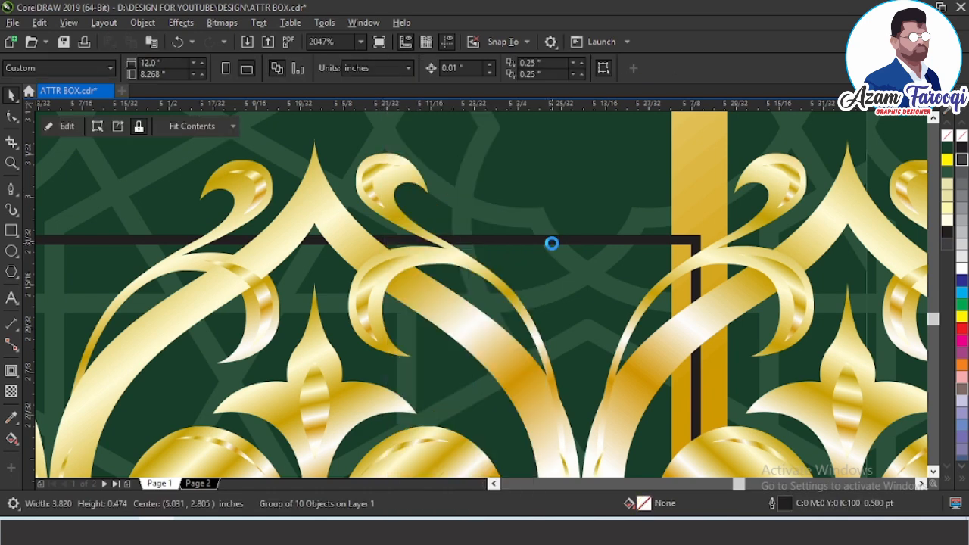
{"action": "right_click", "coordinate": [947, 189]}
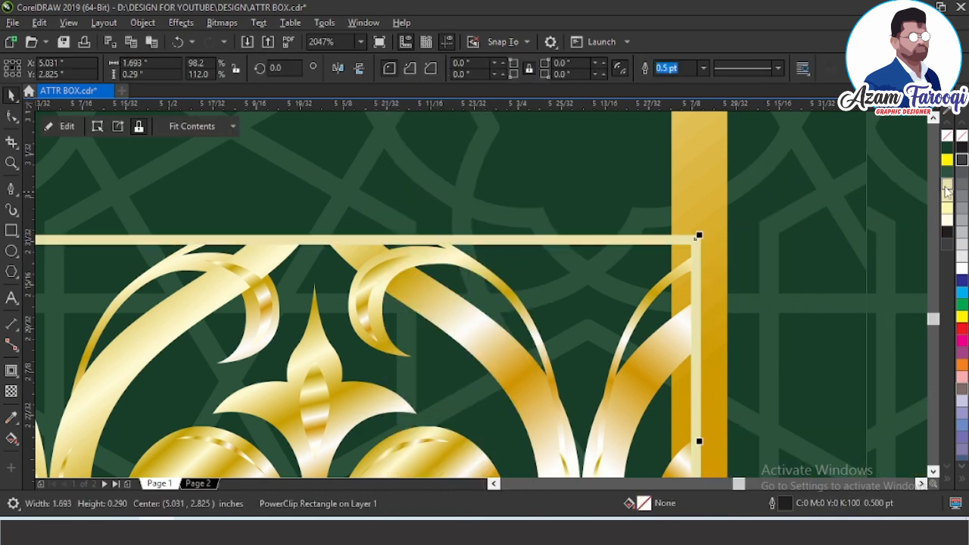
{"action": "key", "text": "F3"}
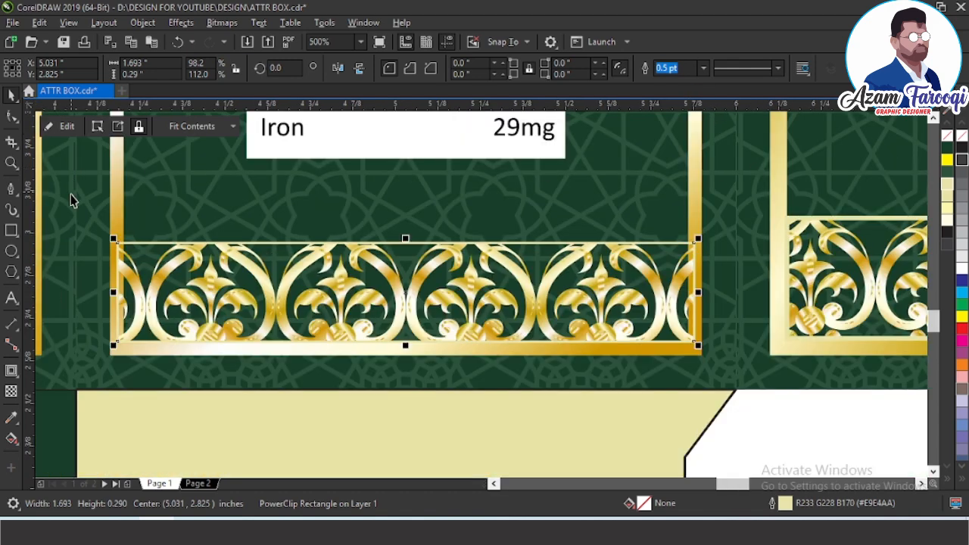
Convert the clipped strip to curves, pull its right edge in to a 1.663 in width, and recenter it in the gold frame
{"action": "left_click", "coordinate": [11, 119]}
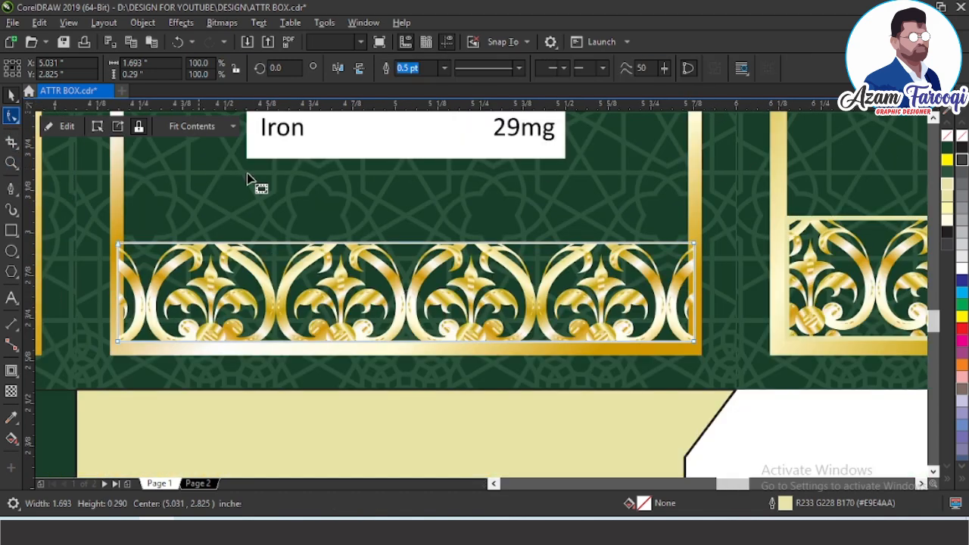
{"action": "key", "text": "ctrl+q"}
{"action": "left_click_drag", "start_coordinate": [652, 210], "coordinate": [723, 379]}
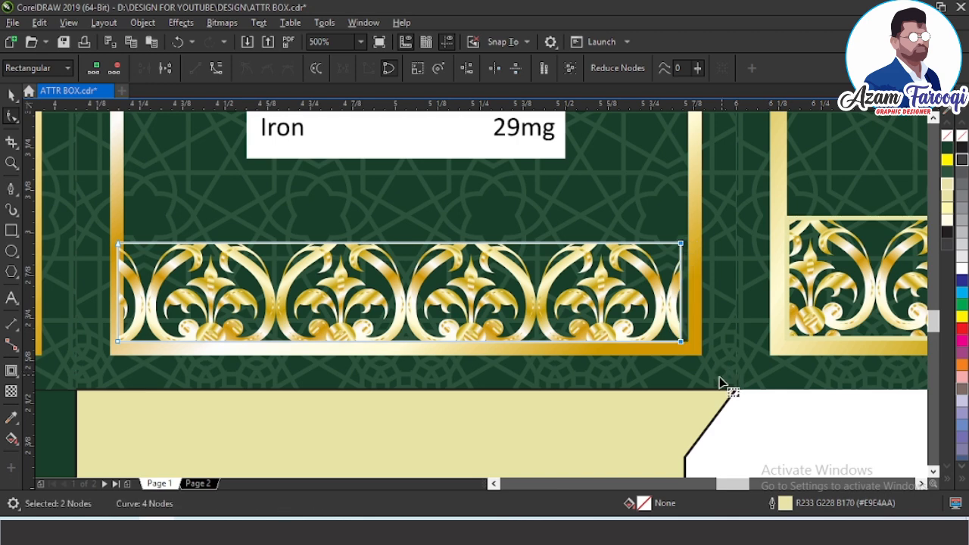
{"action": "key", "text": "space"}
{"action": "left_click", "coordinate": [694, 359]}
{"action": "left_click", "coordinate": [695, 358], "text": "shift"}
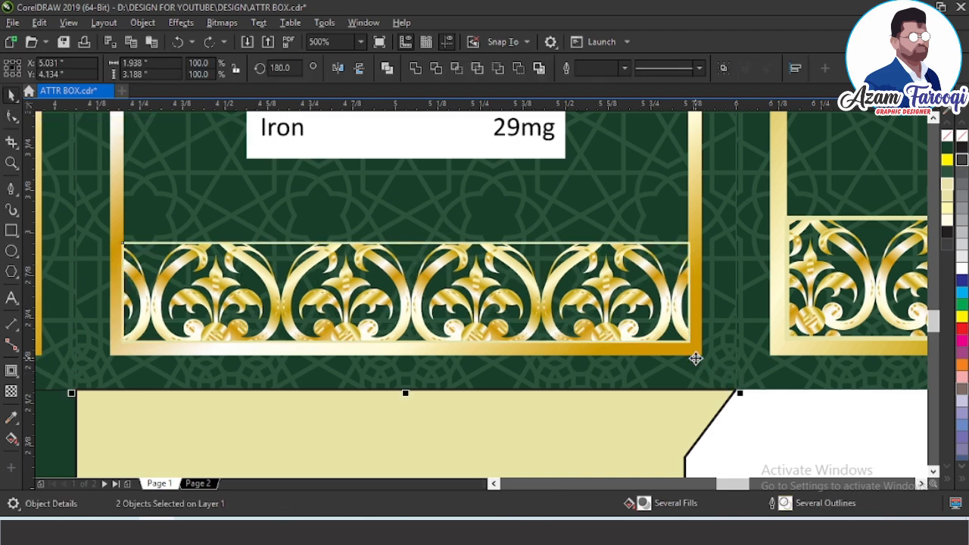
Set the ornament strip's outline width to 1.0 pt
{"action": "left_click", "coordinate": [622, 289]}
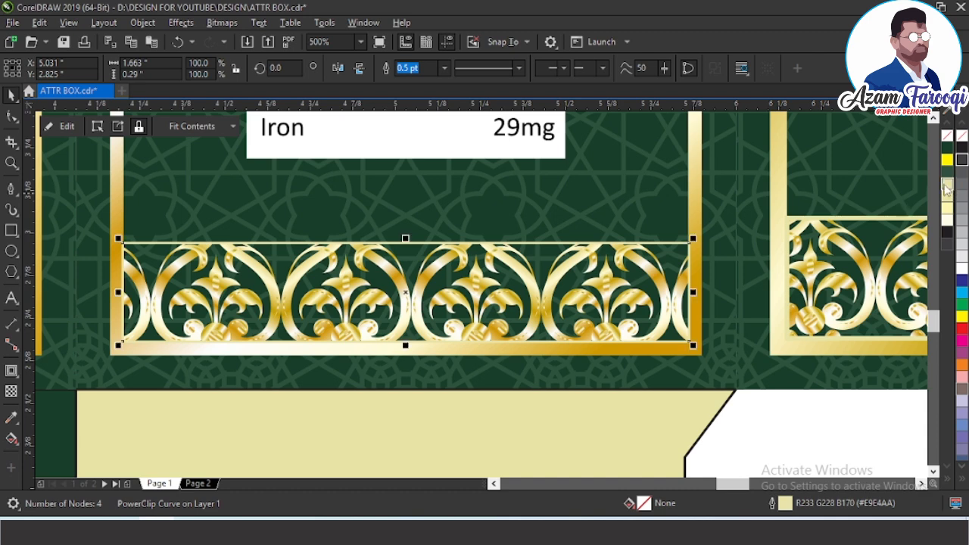
{"action": "left_click", "coordinate": [444, 68]}
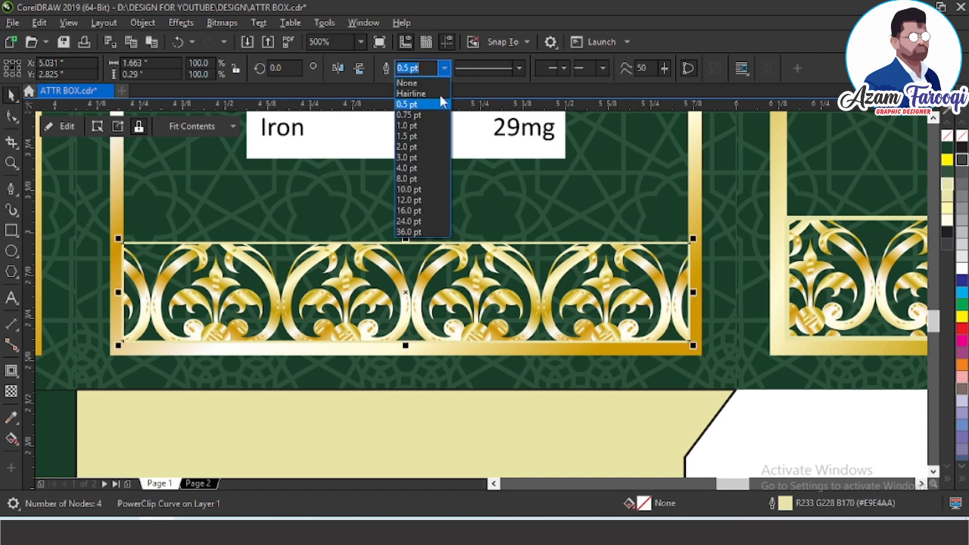
{"action": "left_click", "coordinate": [428, 123]}
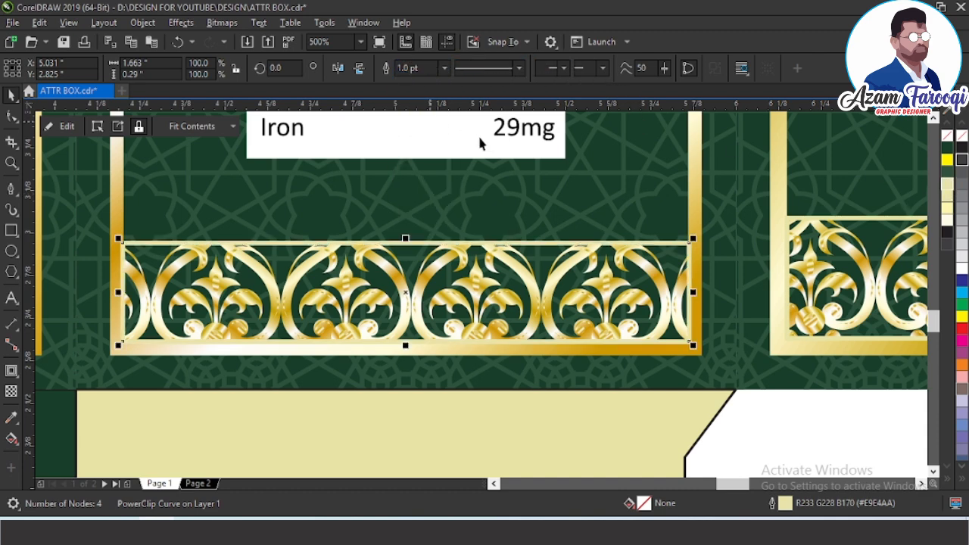
Group the narrow side panel's gold frame, TAJ badge and ornament strip, leaving out the Nutrition Facts table
{"action": "key", "text": "F4"}
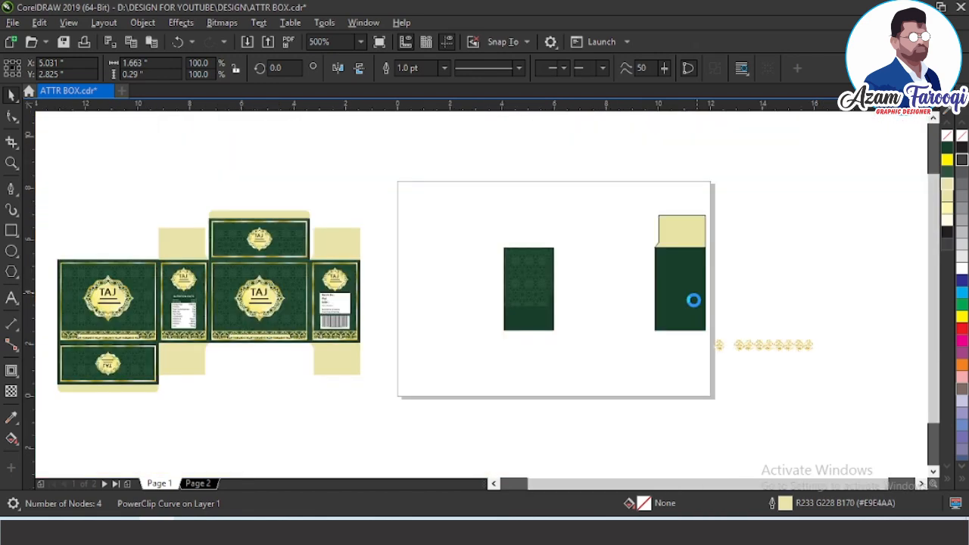
{"action": "left_click_drag", "start_coordinate": [118, 216], "coordinate": [428, 378]}
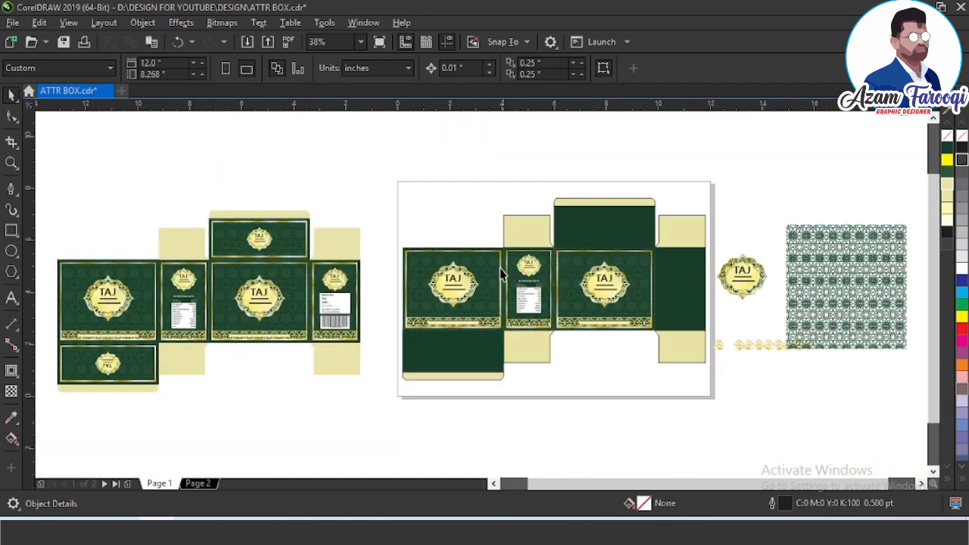
{"action": "left_click_drag", "start_coordinate": [467, 231], "coordinate": [686, 353]}
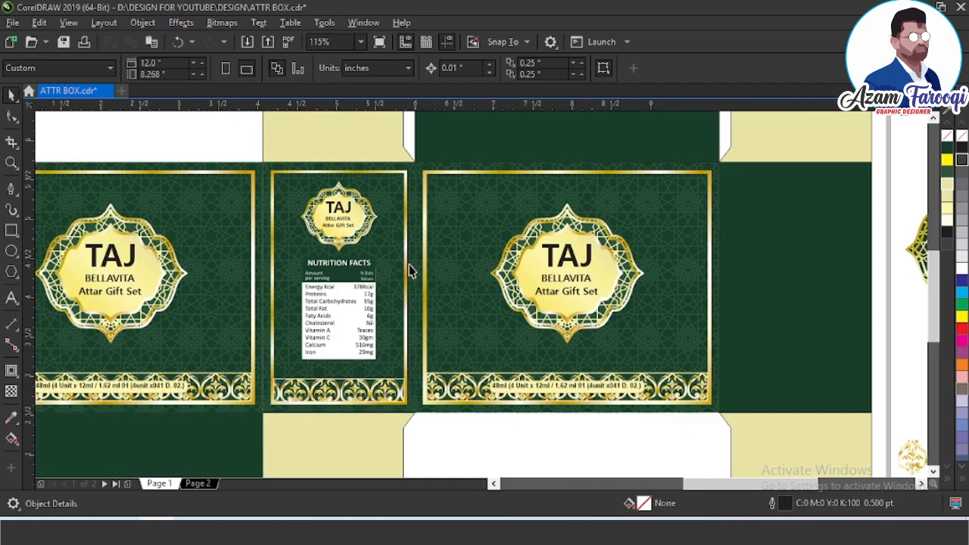
{"action": "left_click_drag", "start_coordinate": [252, 147], "coordinate": [423, 409]}
{"action": "key", "text": "Delete"}
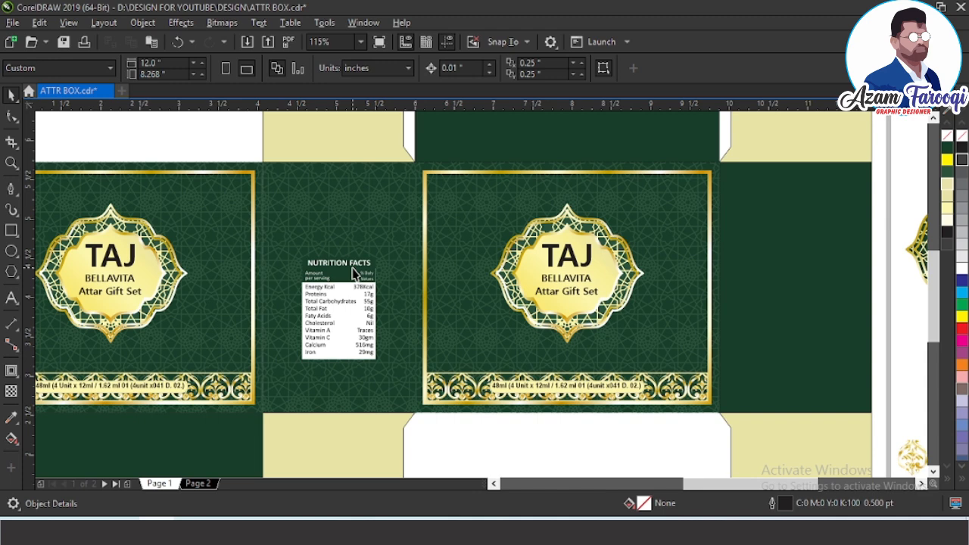
{"action": "key", "text": "ctrl+z"}
{"action": "key", "text": "ctrl+g"}
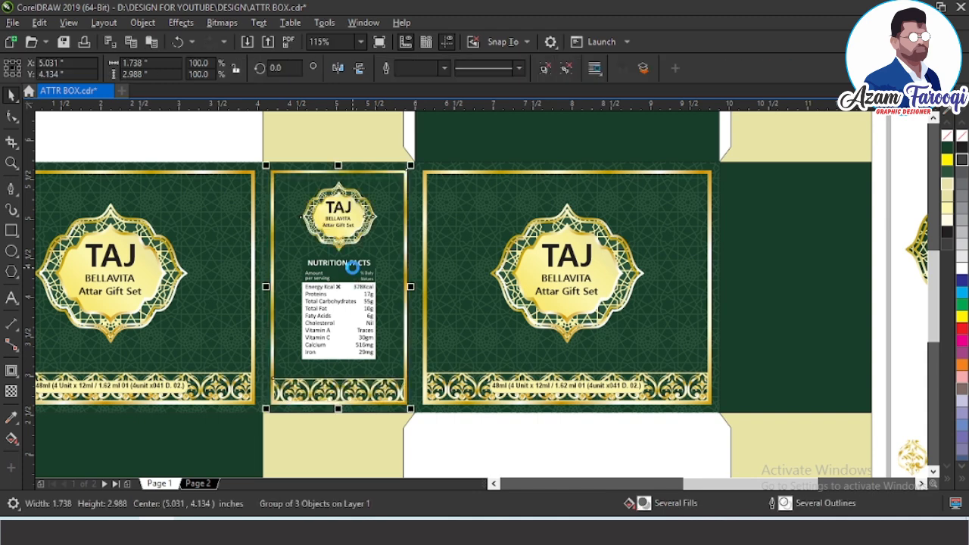
Copy the grouped side-panel artwork onto the second narrow side panel, centered, and delete that panel's plain green rectangle
{"action": "left_click", "coordinate": [769, 290], "text": "shift"}
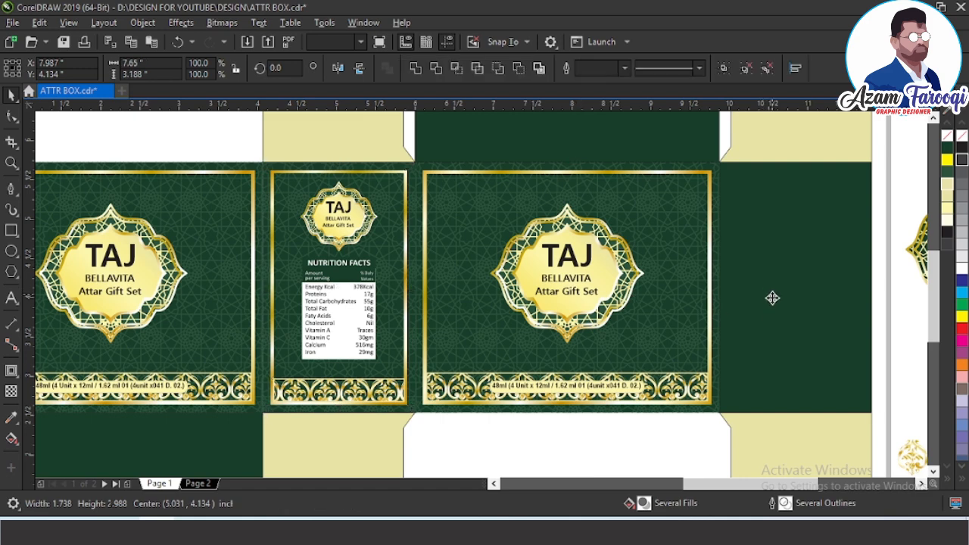
{"action": "key", "text": "c"}
{"action": "key", "text": "Delete"}
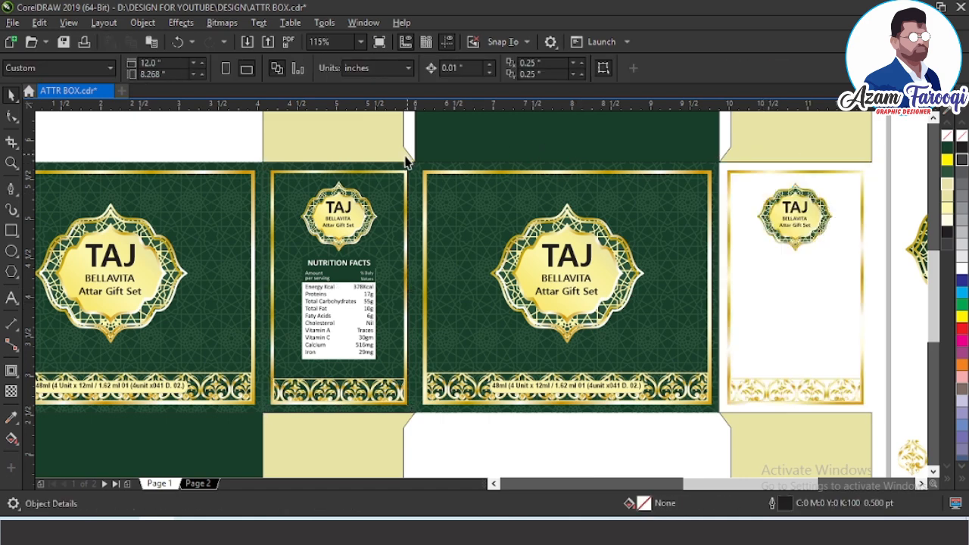
Duplicate the patterned green background of the first narrow panel onto the second one, aligned with its flap
{"action": "left_click", "coordinate": [402, 161]}
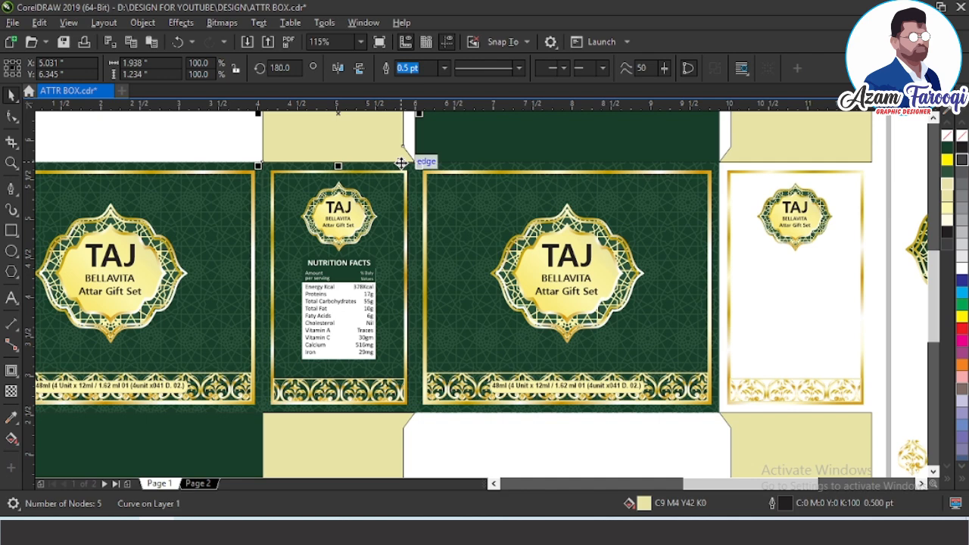
{"action": "left_click", "coordinate": [411, 167]}
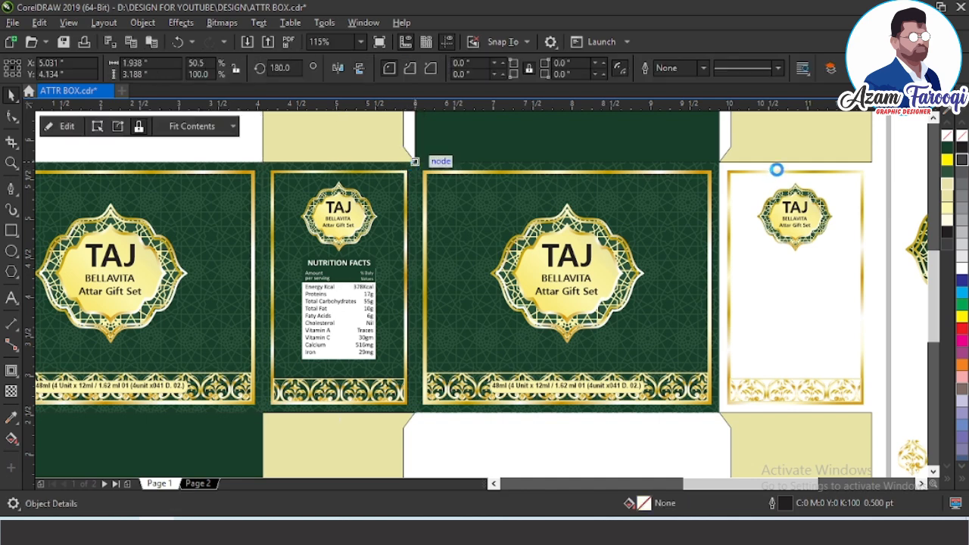
{"action": "left_click", "coordinate": [786, 155]}
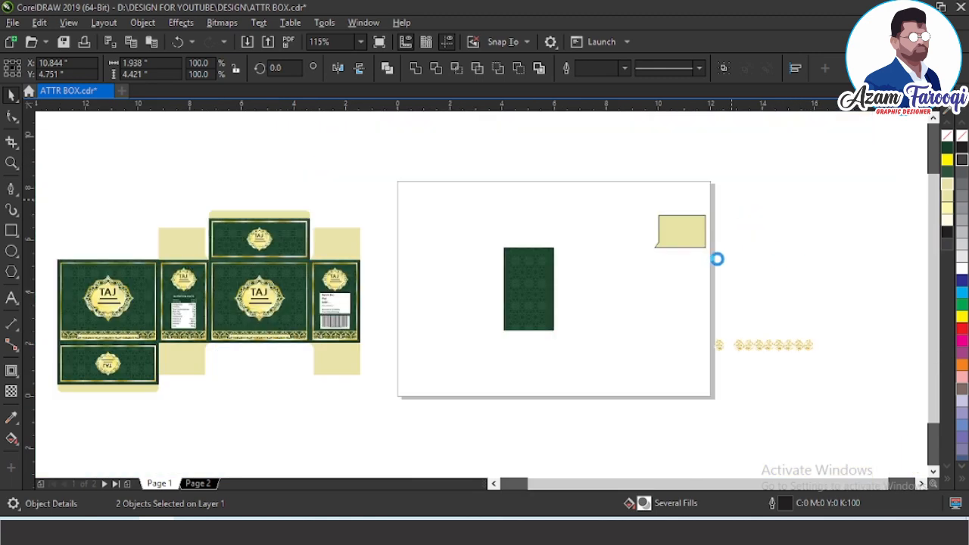
{"action": "left_click", "coordinate": [718, 260]}
Copy the batch details and barcode group from the reference layout onto the second side panel, centered horizontally, and raise it to Y 3.792 in
{"action": "left_click", "coordinate": [354, 333]}
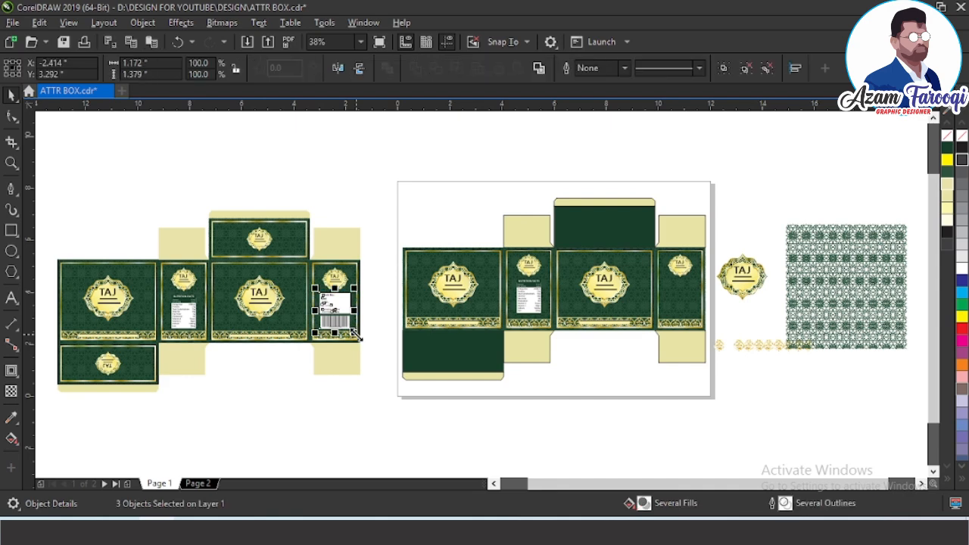
{"action": "left_click", "coordinate": [657, 304]}
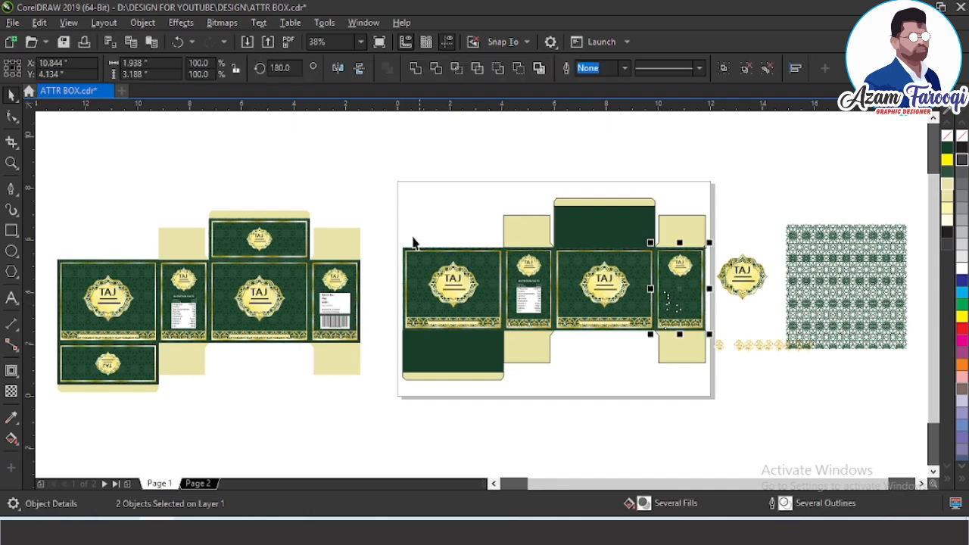
{"action": "key", "text": "F2"}
{"action": "left_click_drag", "start_coordinate": [402, 226], "coordinate": [761, 318]}
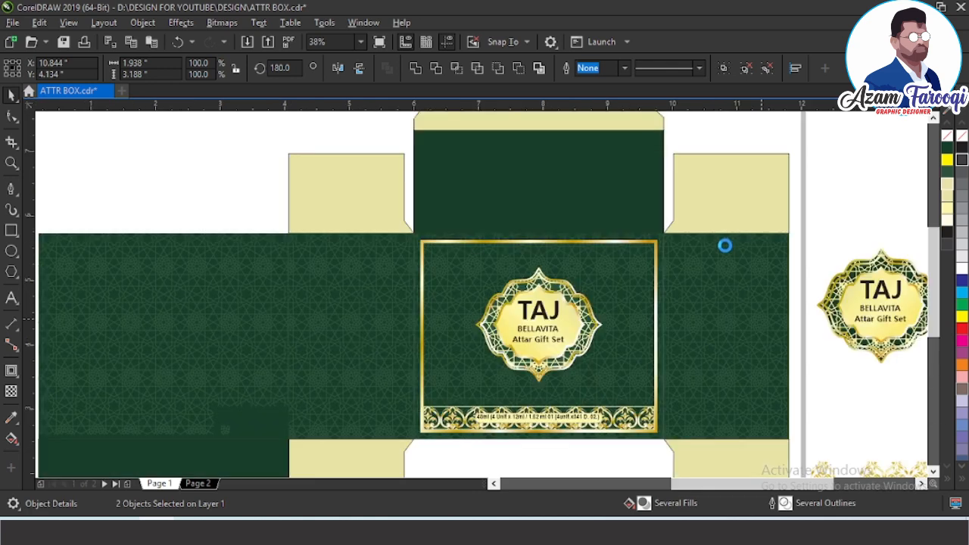
{"action": "left_click", "coordinate": [722, 234], "text": "shift"}
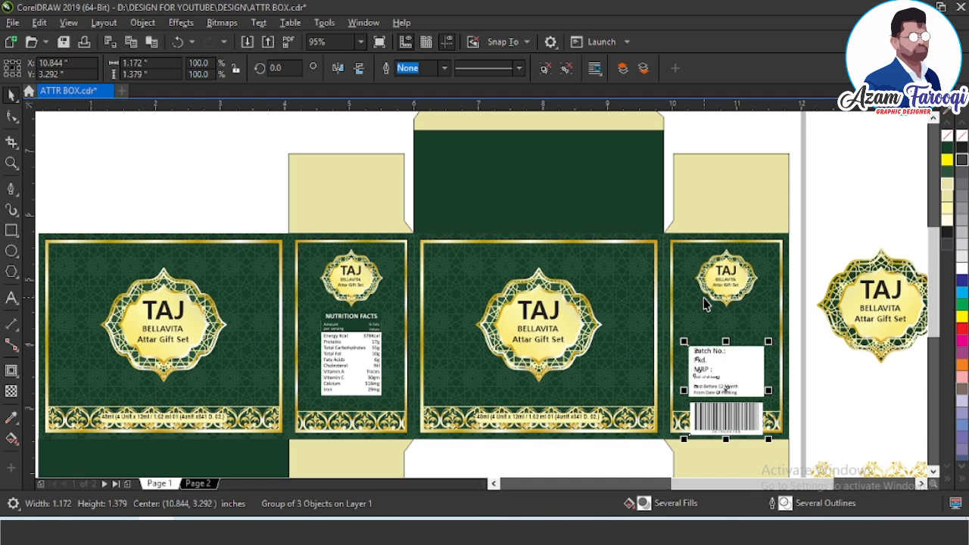
{"action": "left_click_drag", "start_coordinate": [721, 394], "coordinate": [717, 355]}
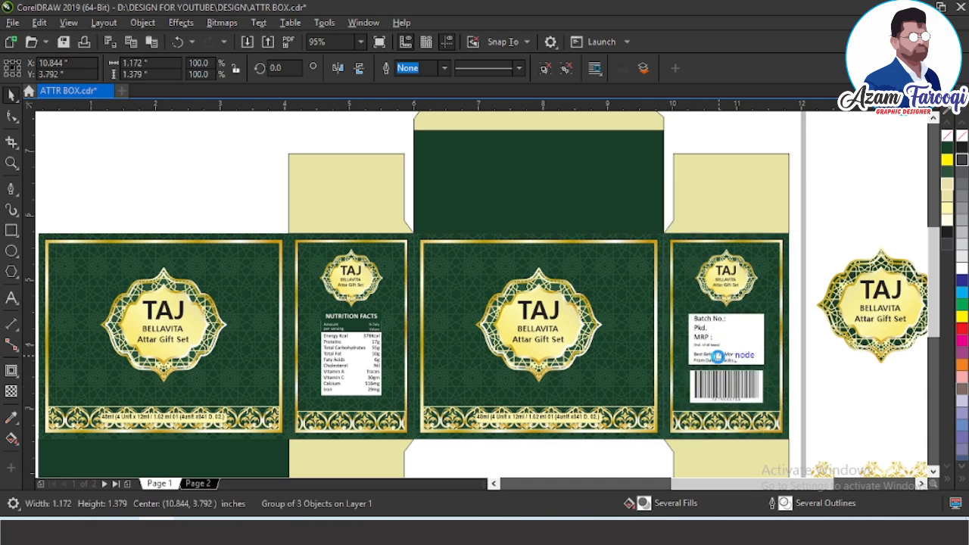
PowerClip the geometric pattern inside the plain green rectangle of the panel above the second large TAJ panel
{"action": "key", "text": "F4"}
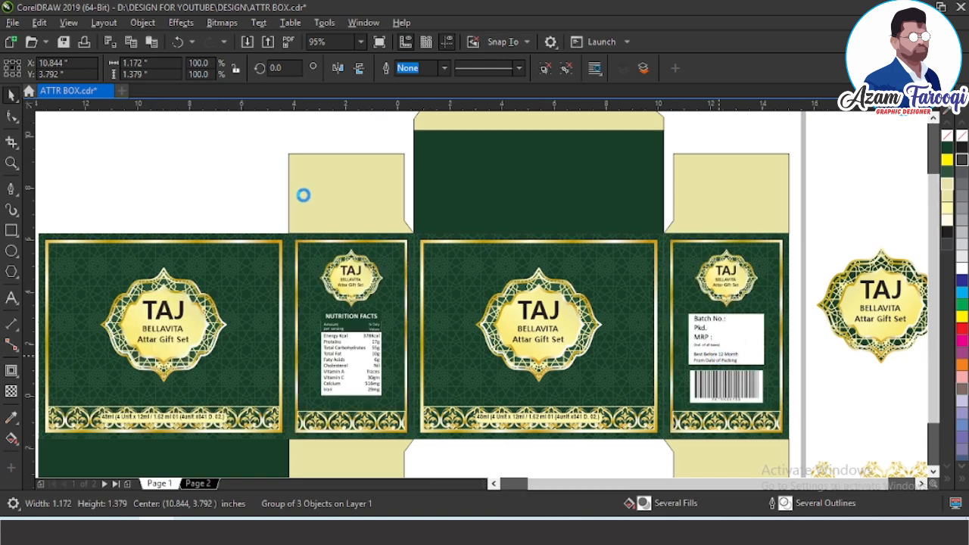
{"action": "left_click", "coordinate": [429, 241]}
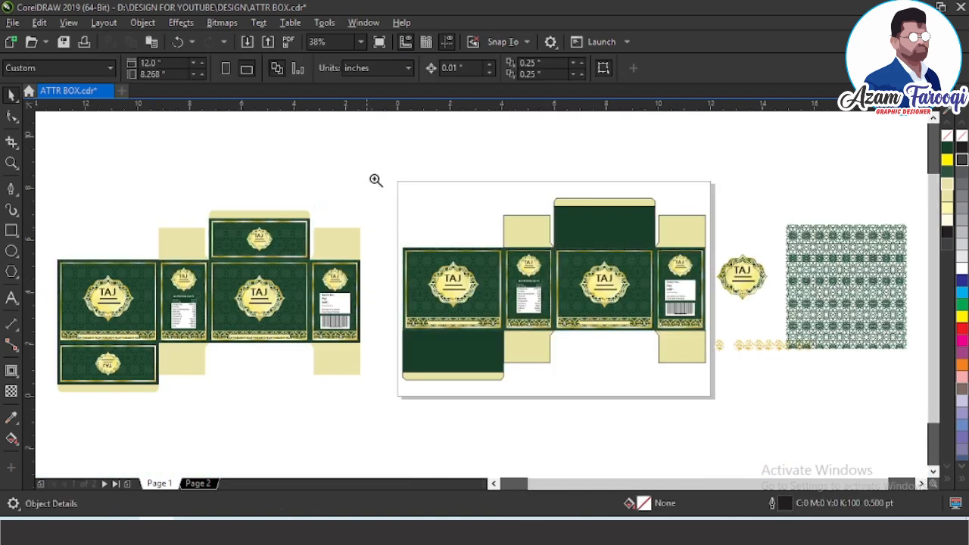
{"action": "left_click_drag", "start_coordinate": [376, 179], "coordinate": [761, 368]}
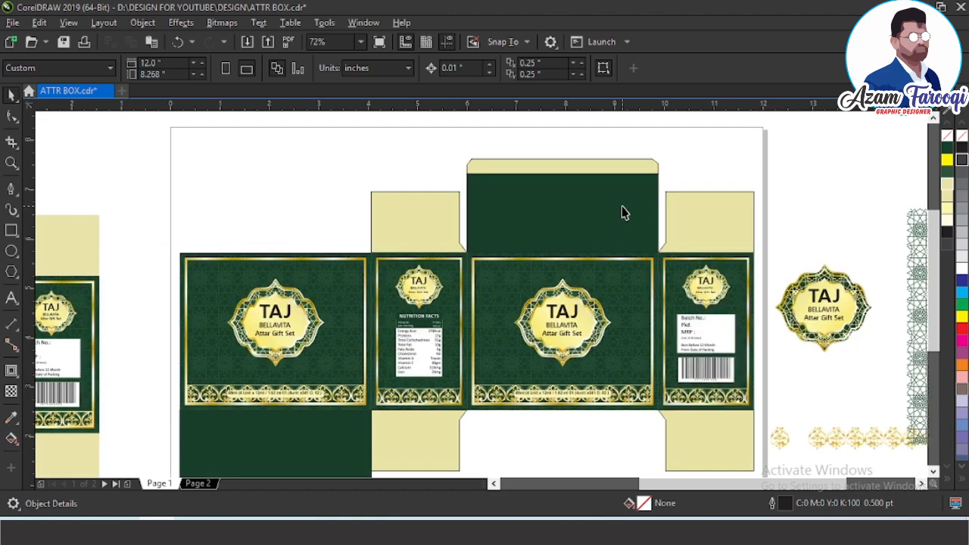
{"action": "left_click", "coordinate": [622, 210]}
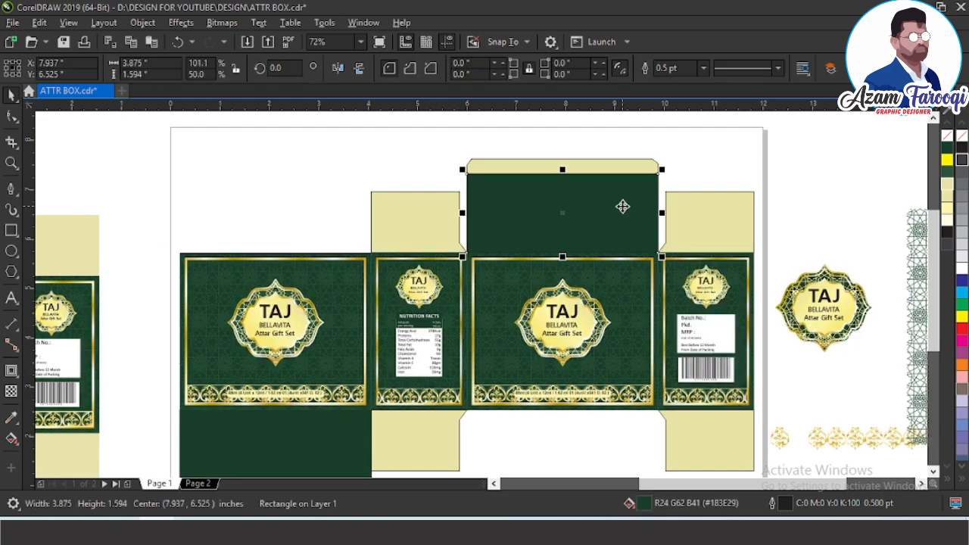
{"action": "left_click", "coordinate": [915, 271]}
{"action": "right_click", "coordinate": [915, 271]}
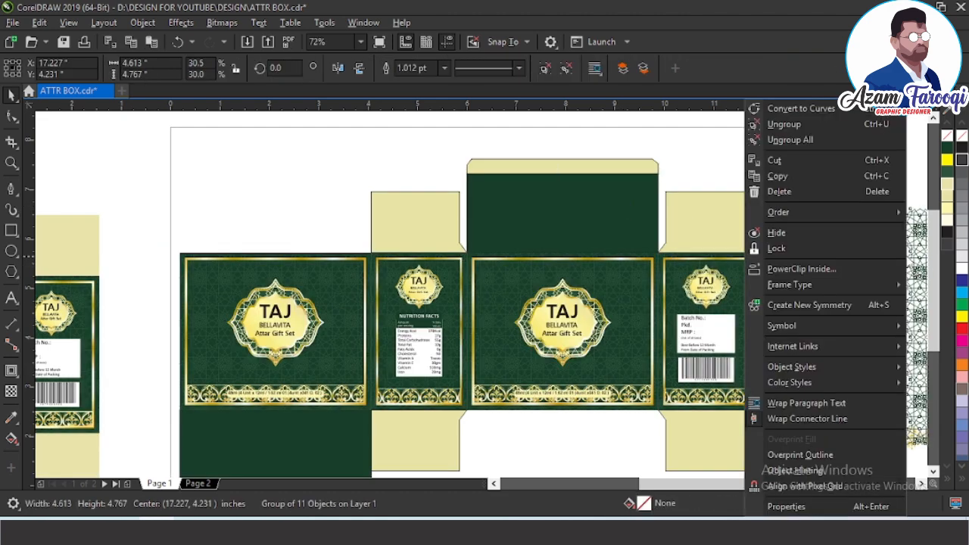
{"action": "left_click", "coordinate": [837, 275]}
{"action": "left_click", "coordinate": [587, 208]}
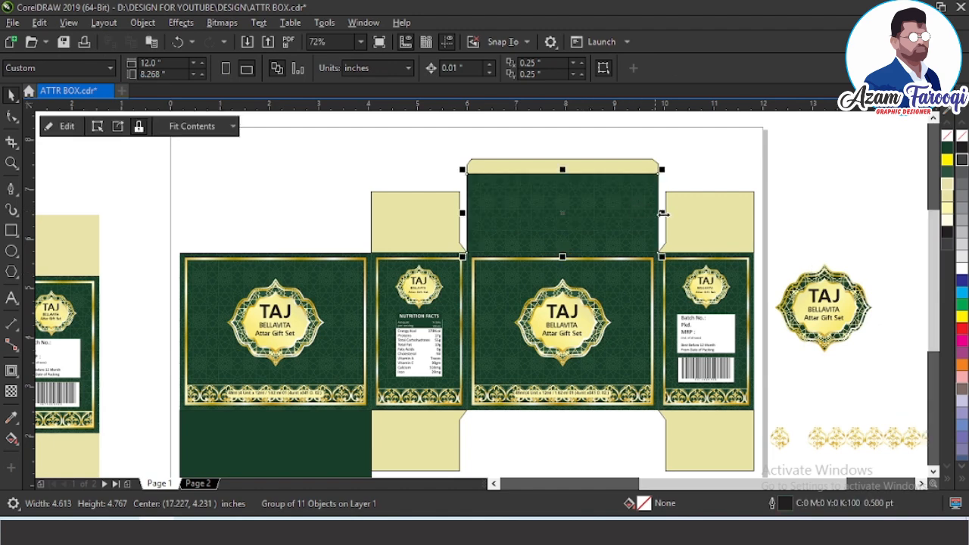
Extract and delete the pattern from the upper panel's rectangle, and remove its empty PowerClip frame
{"action": "double_click", "coordinate": [560, 212]}
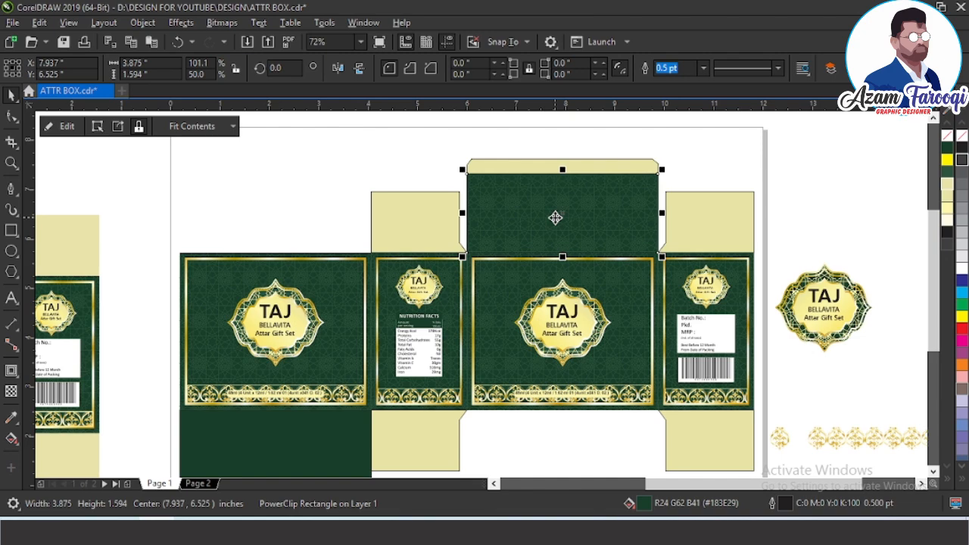
{"action": "left_click", "coordinate": [117, 126]}
{"action": "key", "text": "Delete"}
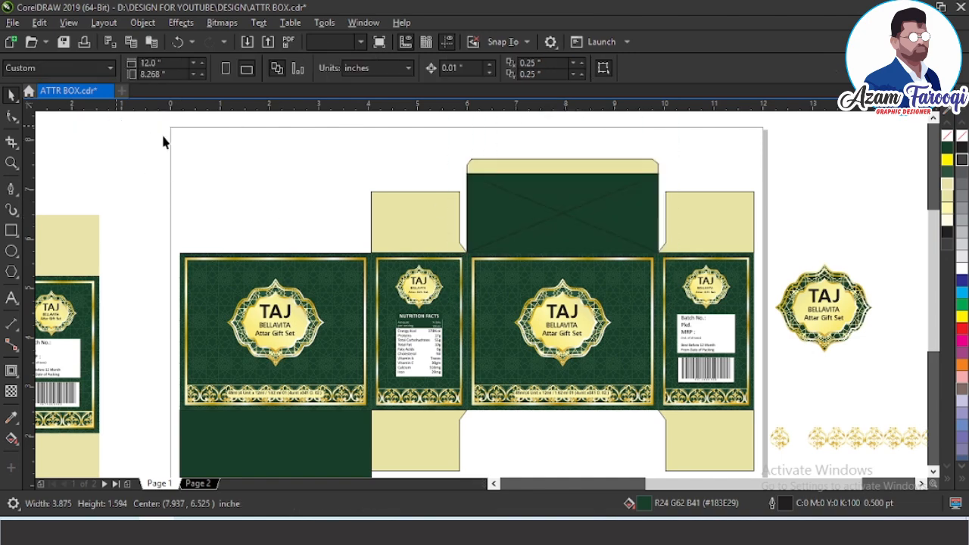
{"action": "left_click", "coordinate": [497, 210]}
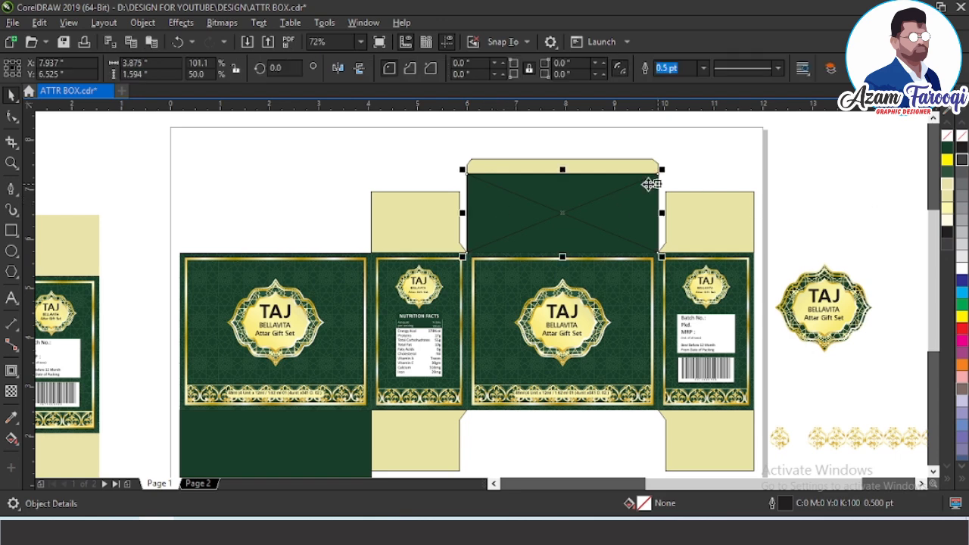
{"action": "right_click", "coordinate": [597, 192]}
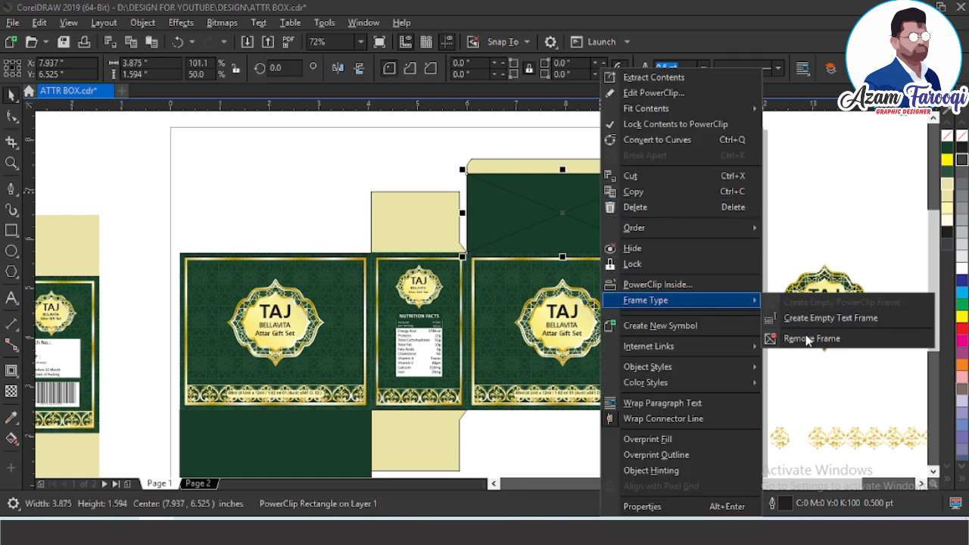
{"action": "left_click", "coordinate": [779, 338]}
Add a one-step 0.1 in inside contour to the upper panel's green rectangle and break the contour apart
{"action": "key", "text": "F2"}
{"action": "left_click_drag", "start_coordinate": [437, 160], "coordinate": [658, 269]}
{"action": "left_click", "coordinate": [15, 370]}
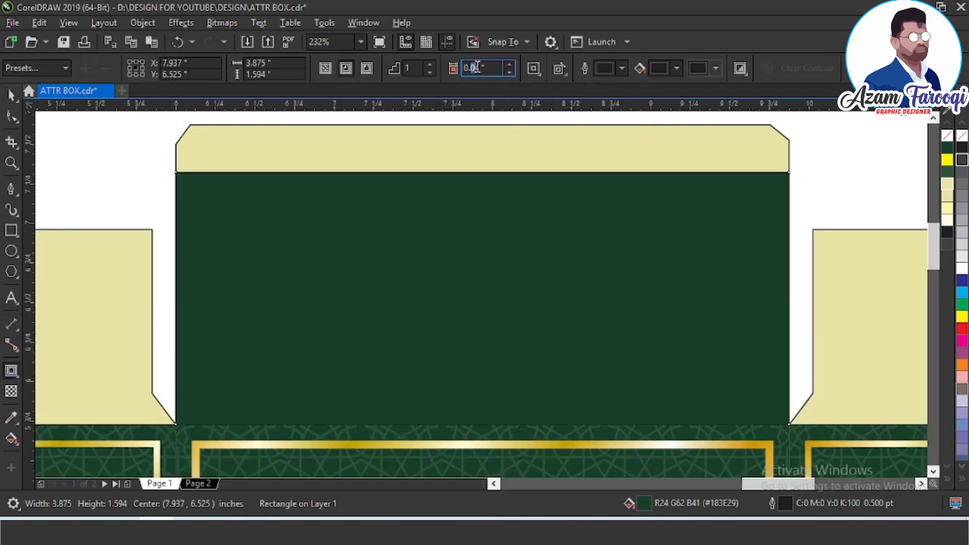
{"action": "type", "text": "0.1"}
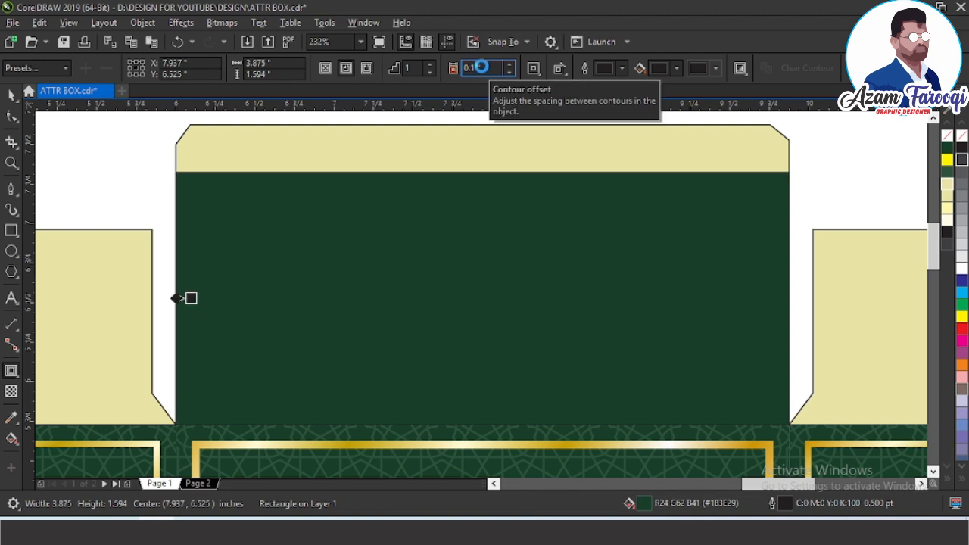
{"action": "key", "text": "Return"}
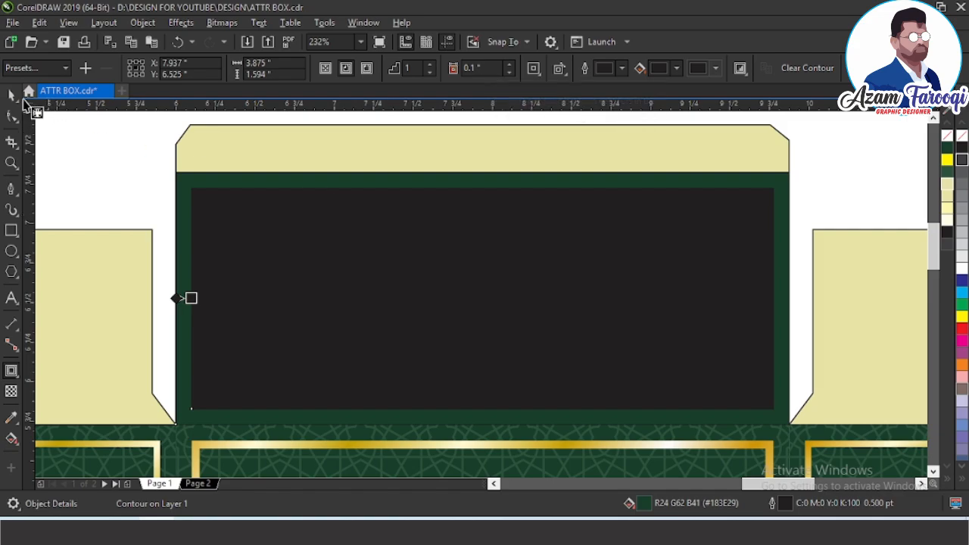
{"action": "left_click_drag", "start_coordinate": [23, 99], "coordinate": [234, 103]}
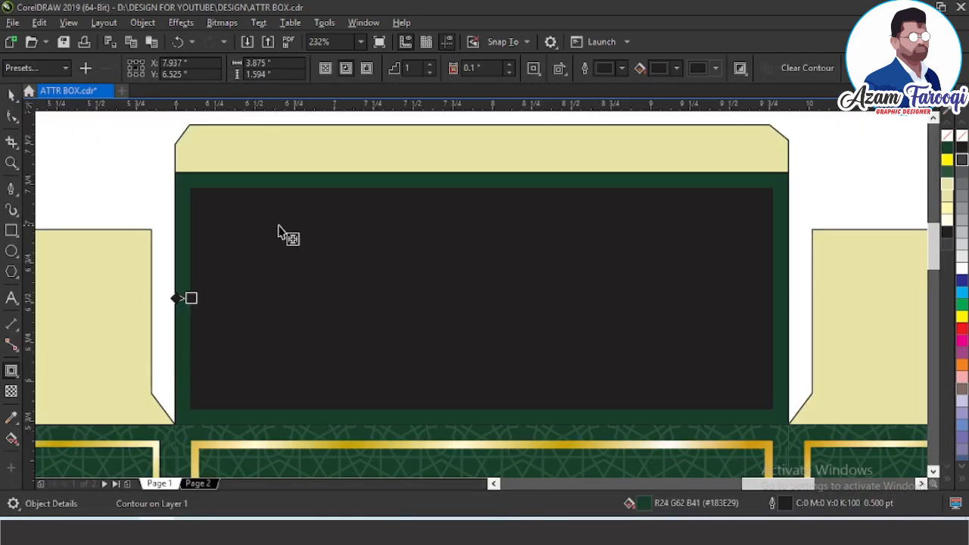
{"action": "key", "text": "ctrl+k"}
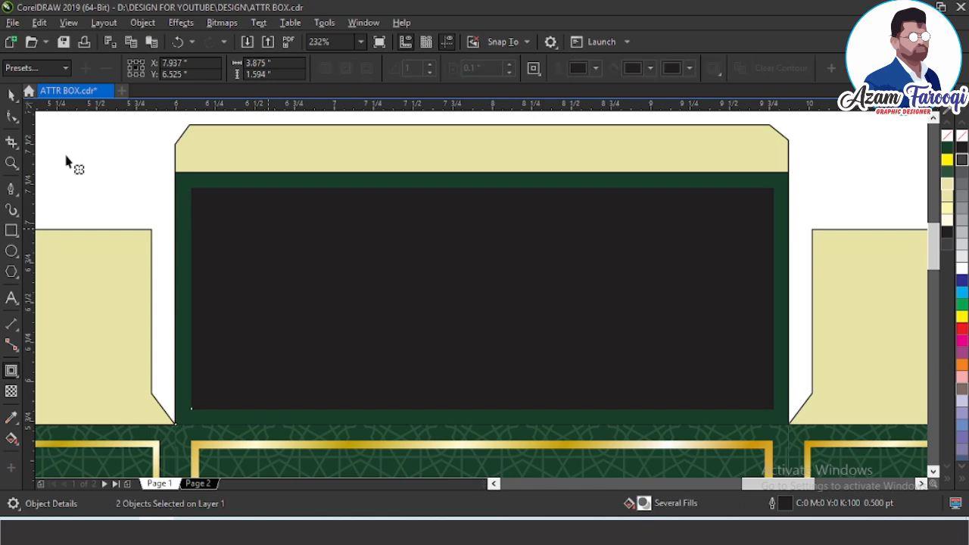
Give the inner contour rectangle no fill and a yellow outline, and replace the plain green rectangle behind it with the patterned one
{"action": "left_click", "coordinate": [266, 240]}
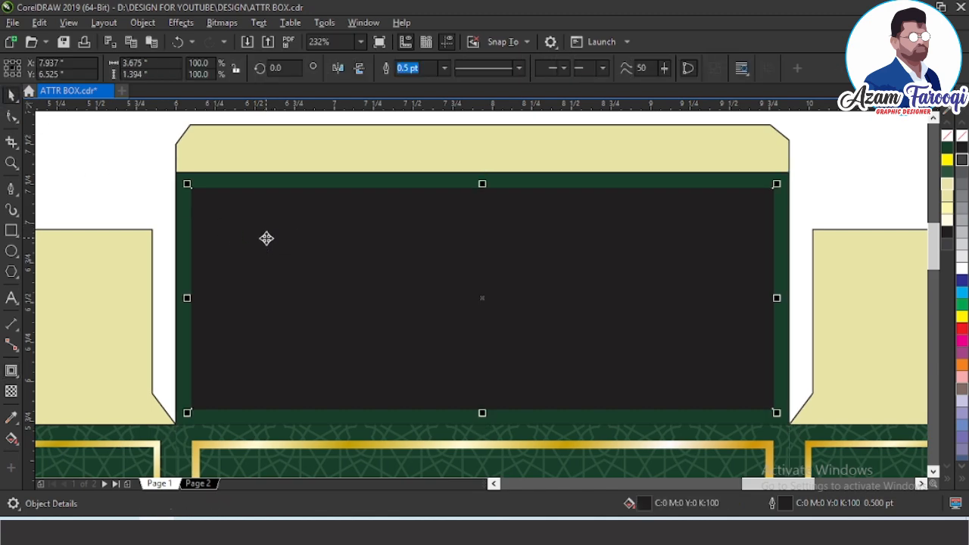
{"action": "left_click", "coordinate": [947, 135]}
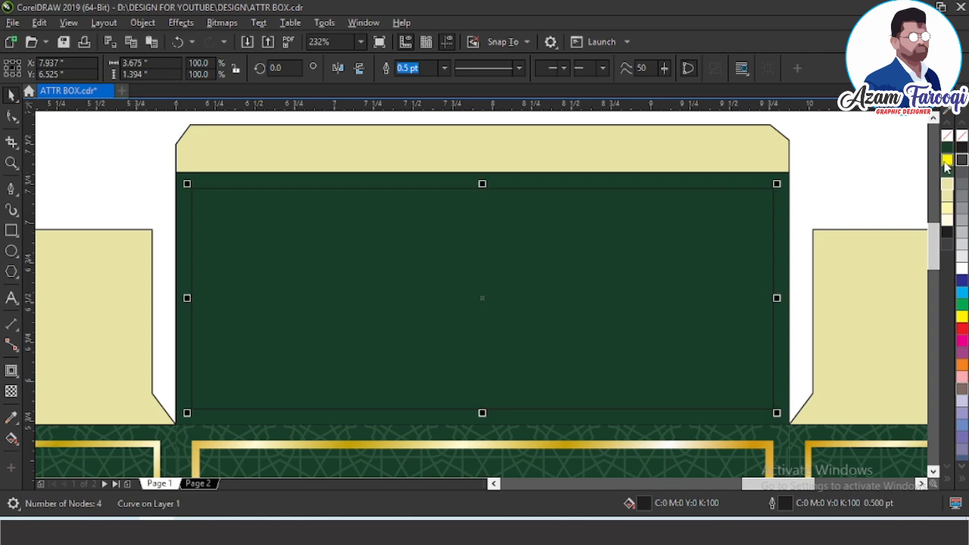
{"action": "left_click", "coordinate": [786, 187]}
{"action": "key", "text": "Delete"}
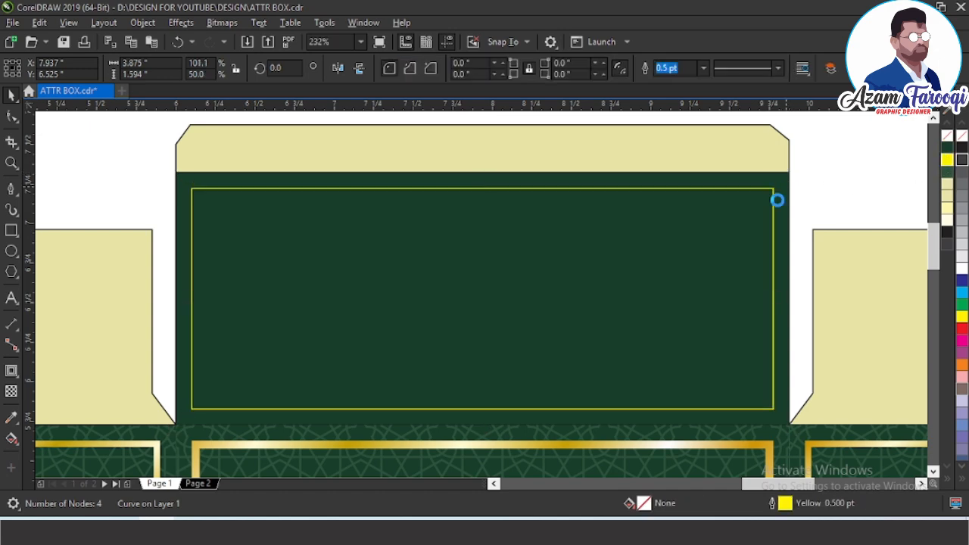
{"action": "left_click", "coordinate": [693, 229]}
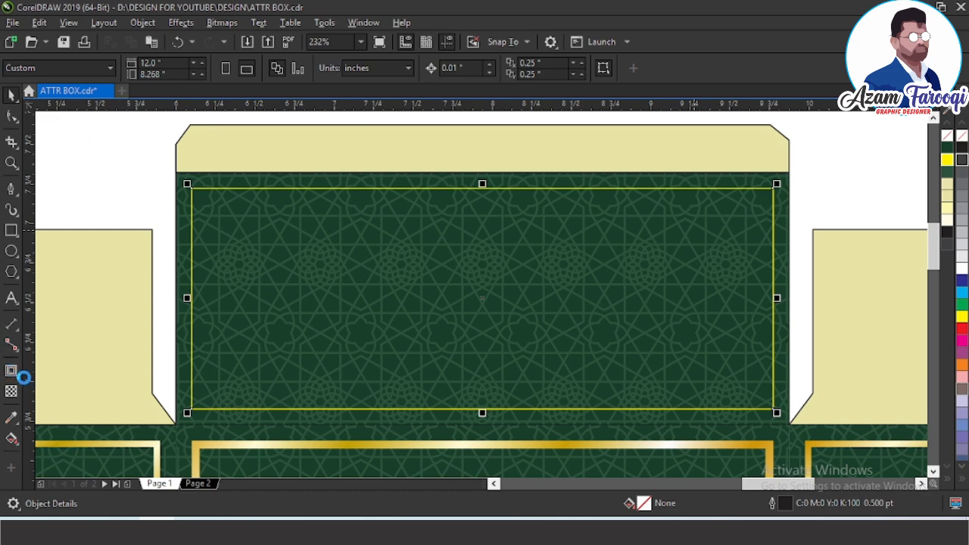
Add a 0.1 in inside contour to the yellow rectangle, break it apart, and select the inner rectangle
{"action": "left_click", "coordinate": [23, 376]}
{"action": "left_click", "coordinate": [11, 370]}
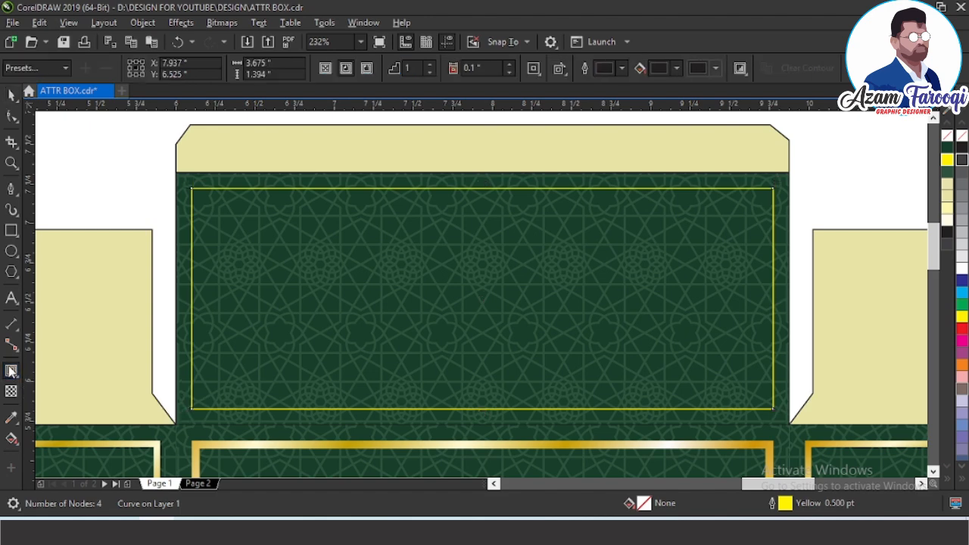
{"action": "left_click", "coordinate": [345, 69]}
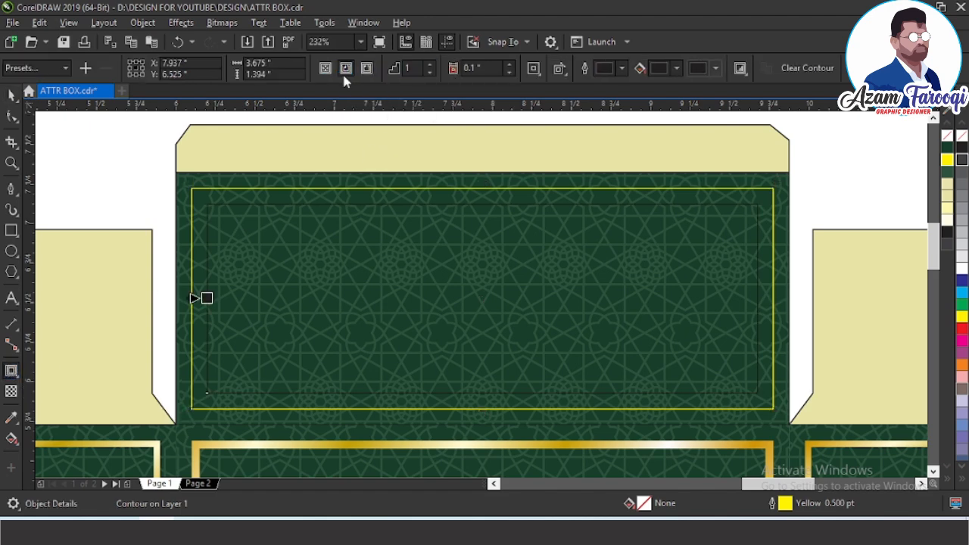
{"action": "key", "text": "space"}
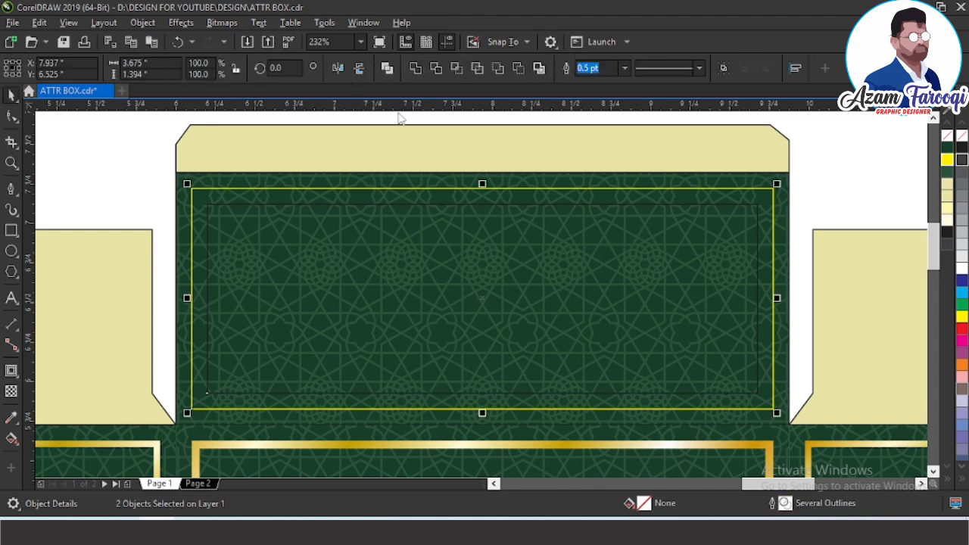
{"action": "left_click", "coordinate": [421, 205]}
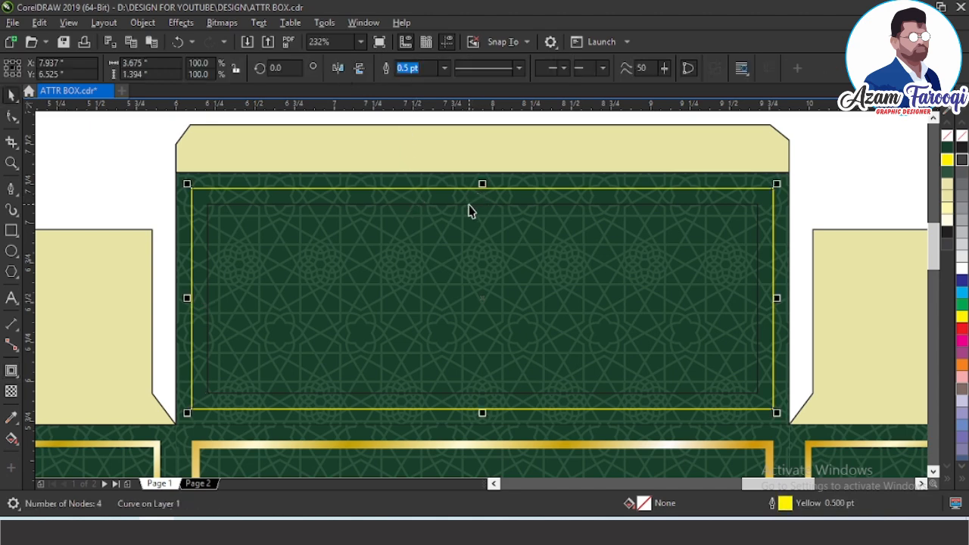
{"action": "left_click", "coordinate": [516, 196]}
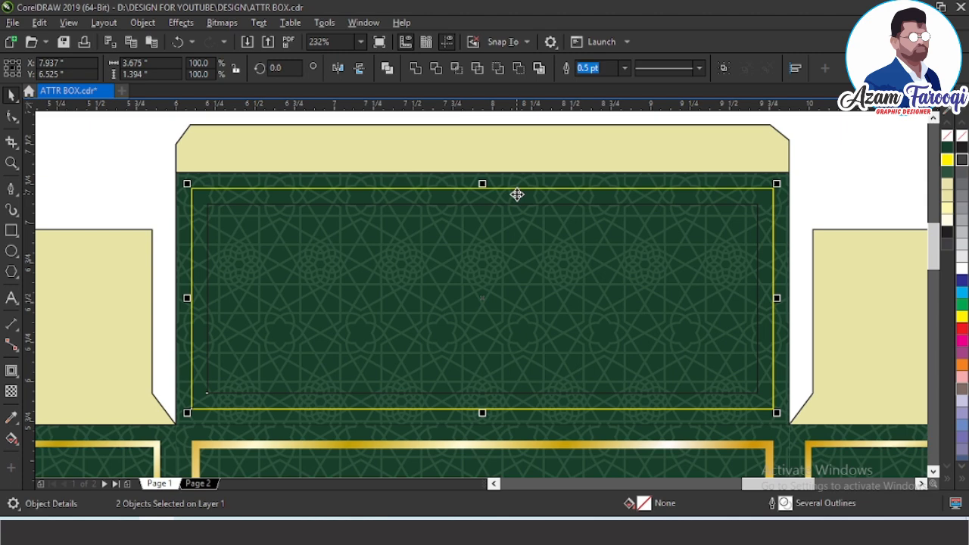
{"action": "left_click", "coordinate": [515, 205]}
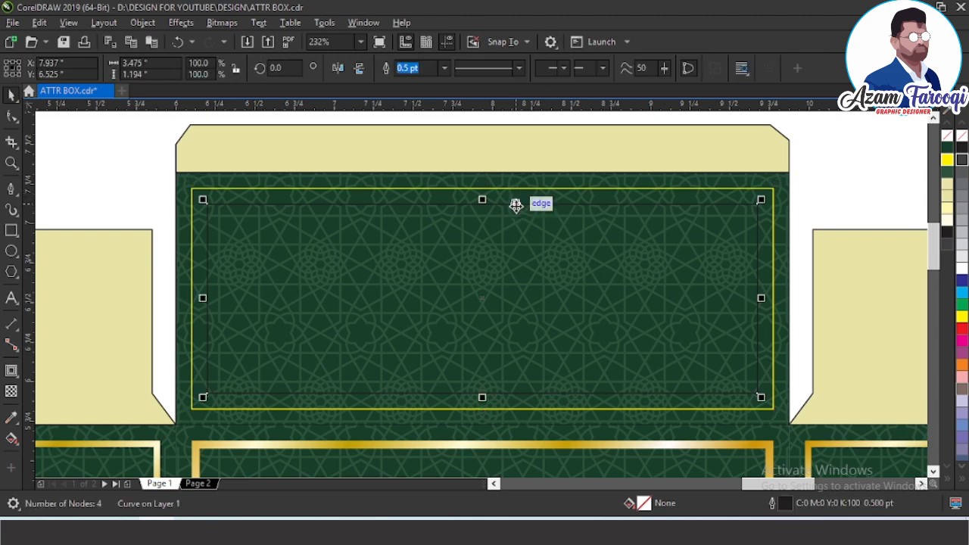
Replace the inner rectangle with a 0.05 in inside contour of the upper panel's yellow rectangle and break the contour apart
{"action": "key", "text": "Delete"}
{"action": "left_click", "coordinate": [516, 206]}
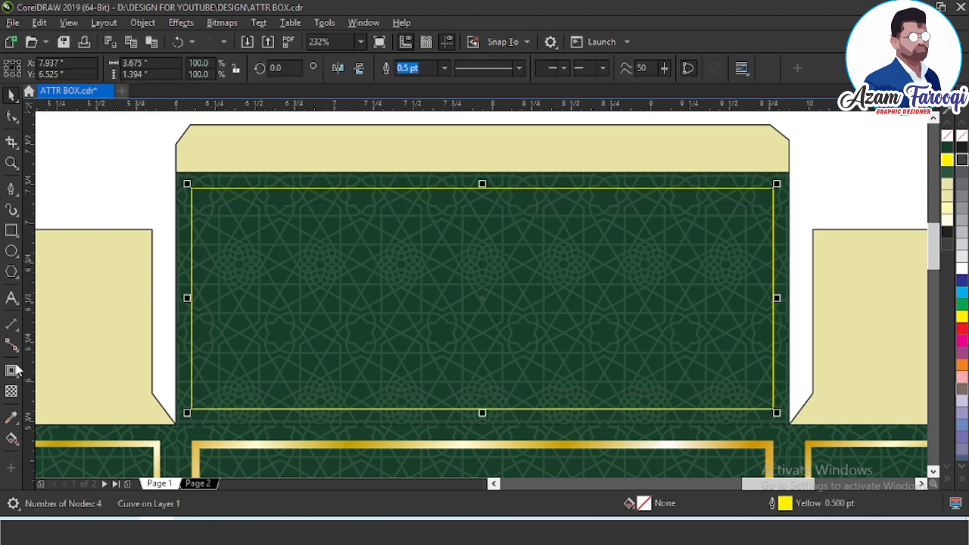
{"action": "left_click", "coordinate": [6, 374]}
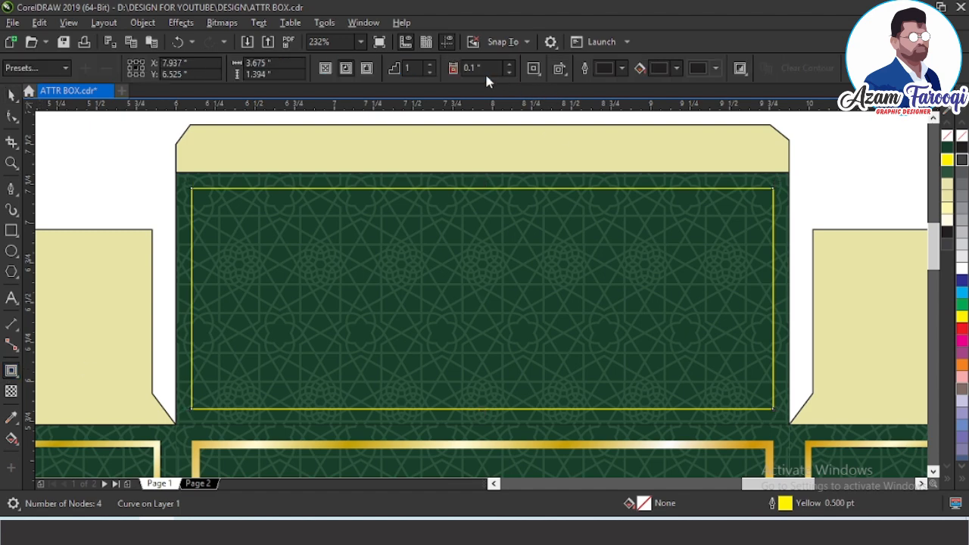
{"action": "left_click_drag", "start_coordinate": [471, 65], "coordinate": [485, 66]}
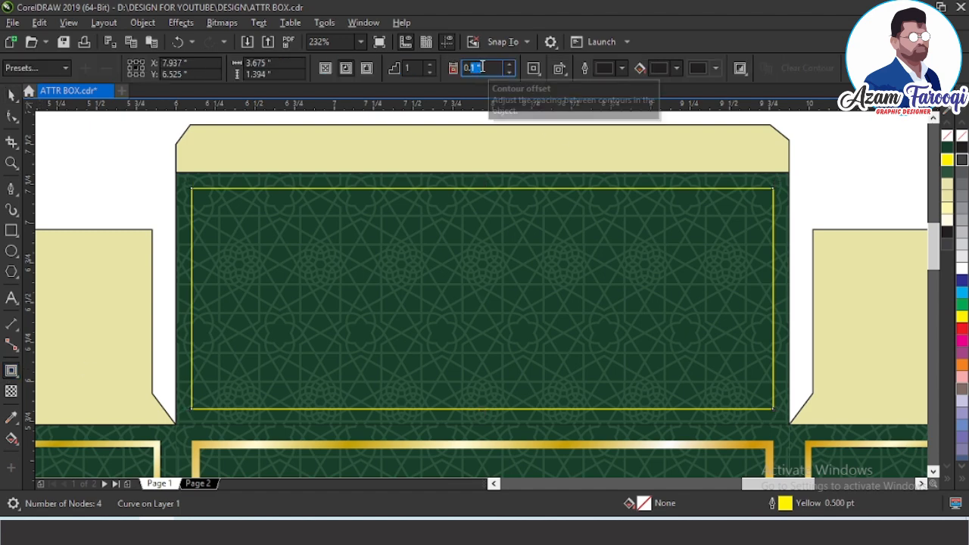
{"action": "type", "text": "05"}
{"action": "key", "text": "Return"}
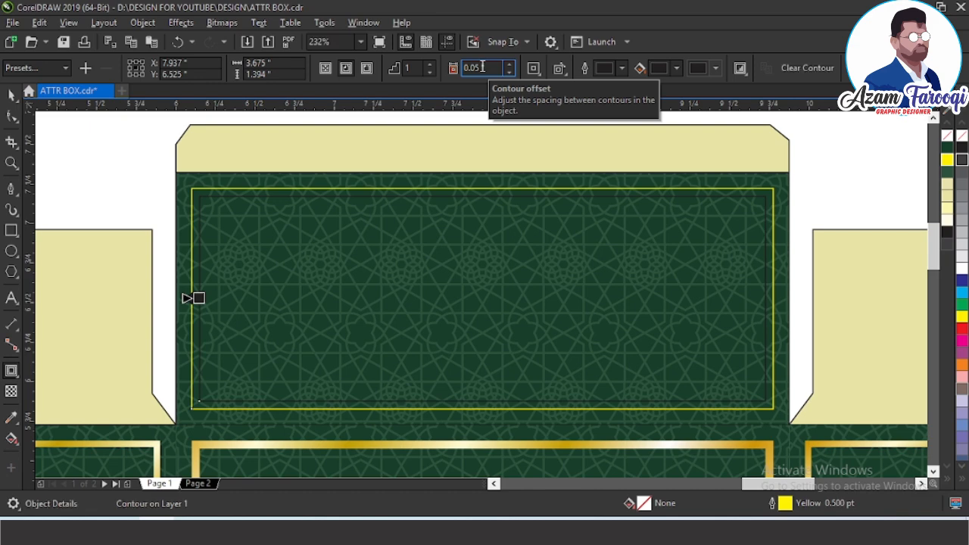
{"action": "key", "text": "space"}
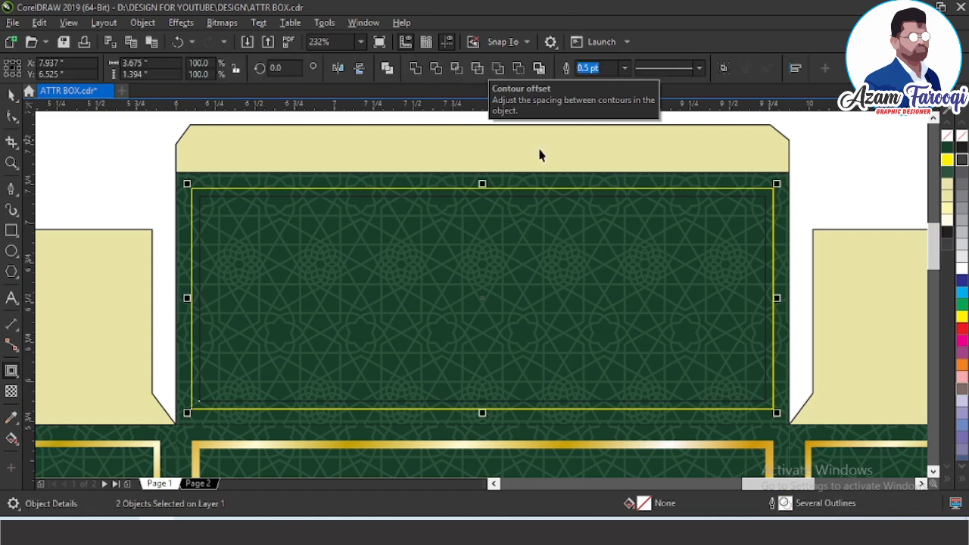
Select the yellow rectangle together with its inner contour rectangle and combine them into a single frame curve
{"action": "left_click", "coordinate": [774, 222]}
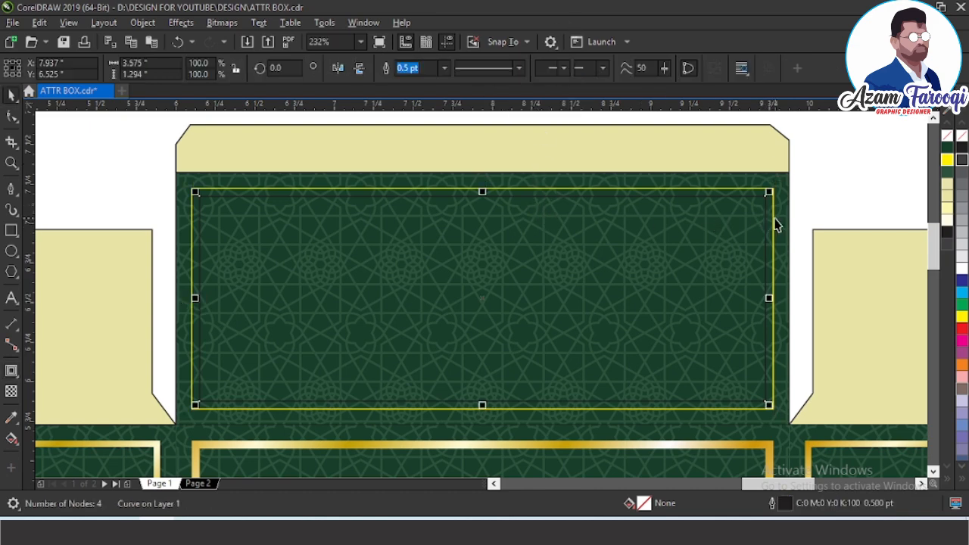
{"action": "left_click", "coordinate": [773, 221]}
{"action": "left_click", "coordinate": [774, 212]}
{"action": "left_click", "coordinate": [774, 216]}
{"action": "left_click", "coordinate": [773, 210]}
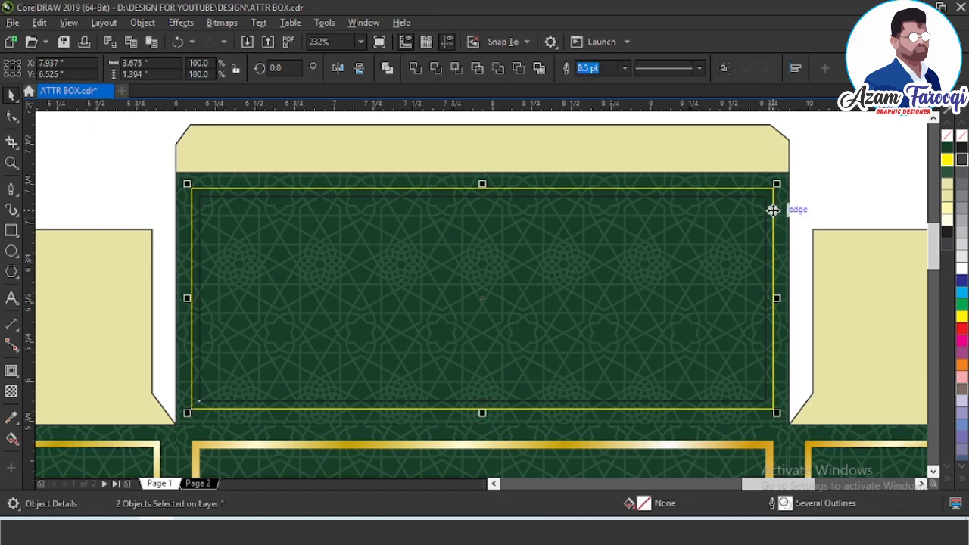
{"action": "key", "text": "ctrl+l"}
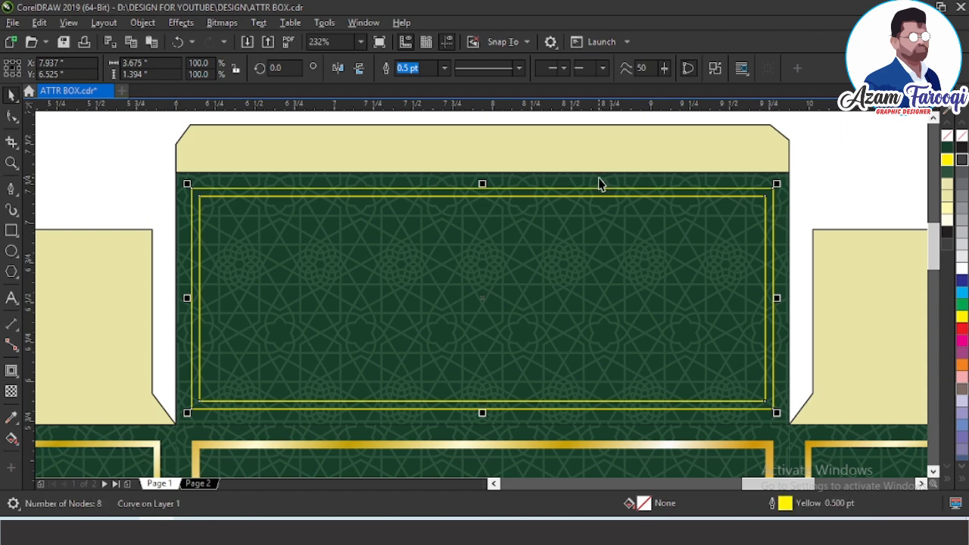
Copy the gold fountain fill from the neighbouring side panel's frame onto the upper panel's frame and remove its outline
{"action": "scroll", "coordinate": [601, 178], "scroll_direction": "down", "scroll_amount": 1}
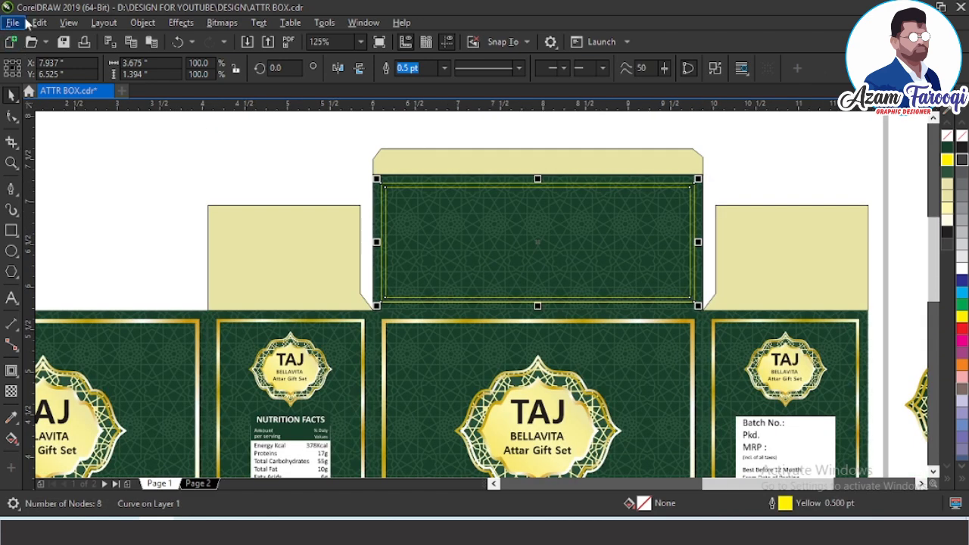
{"action": "left_click", "coordinate": [38, 23]}
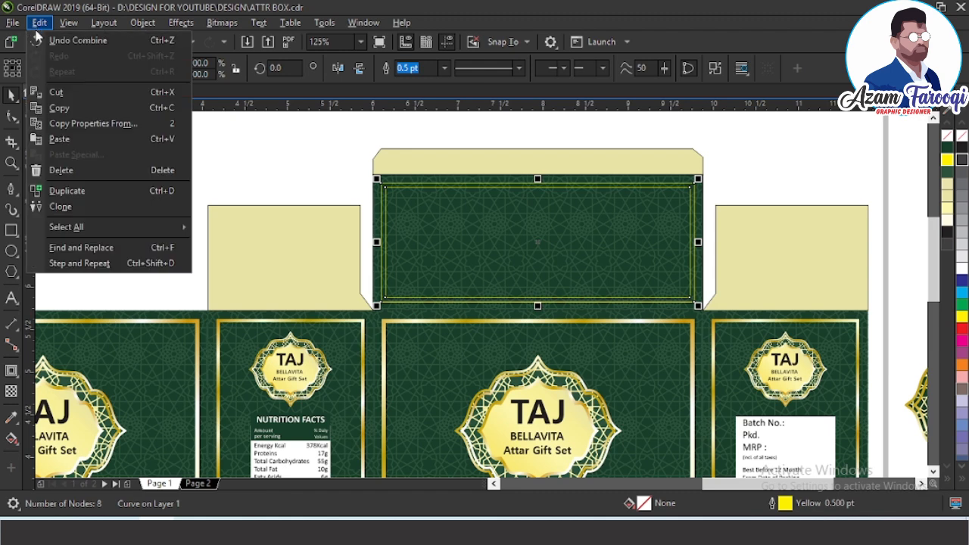
{"action": "left_click", "coordinate": [102, 133]}
{"action": "left_click", "coordinate": [504, 291]}
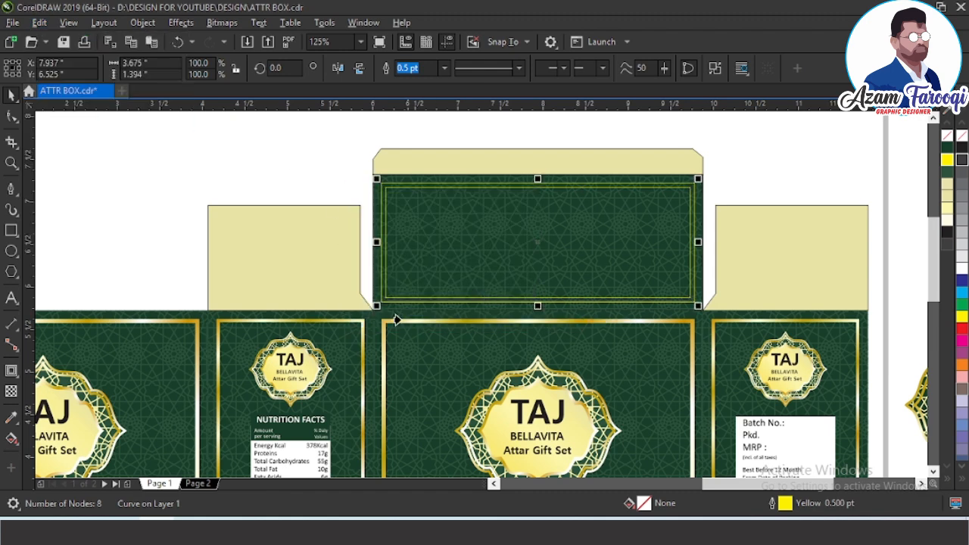
{"action": "left_click", "coordinate": [346, 324]}
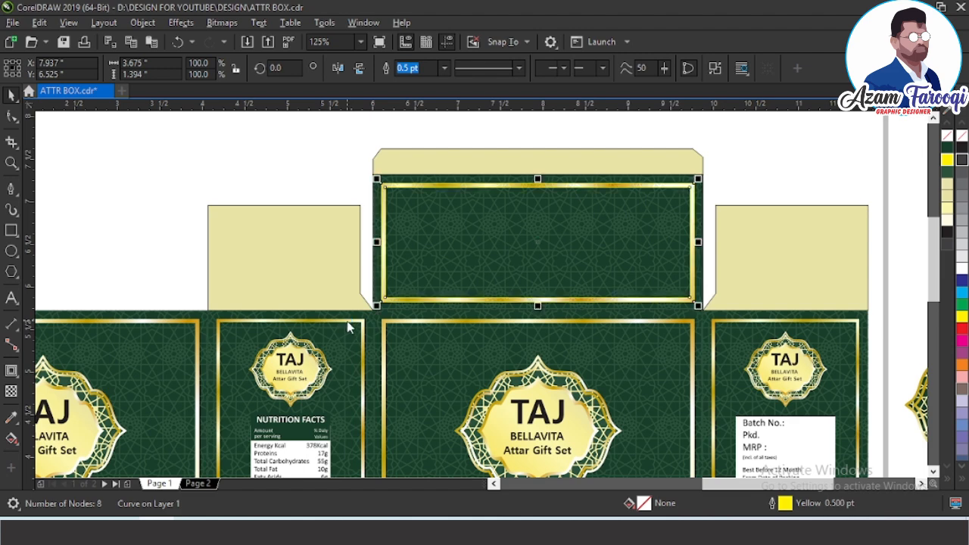
{"action": "right_click", "coordinate": [947, 135]}
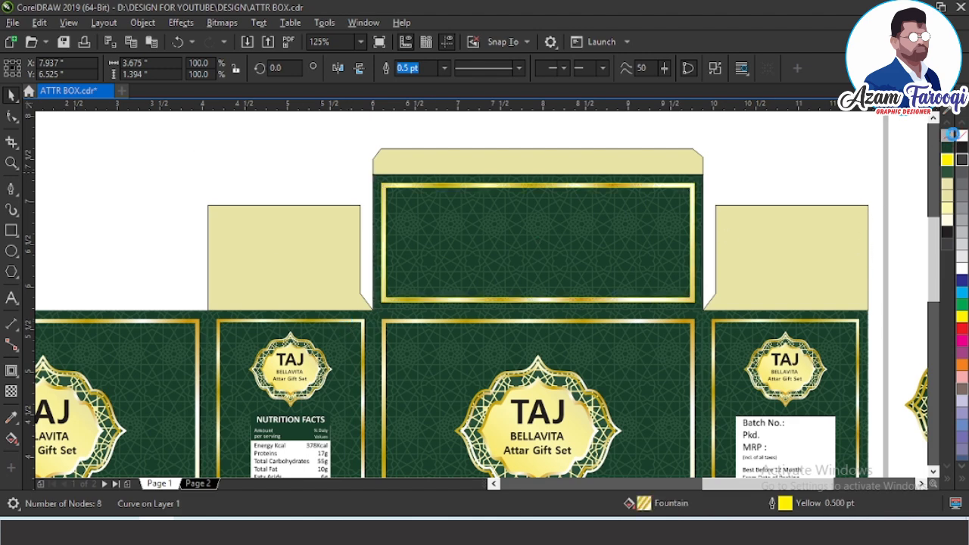
Duplicate the TAJ badge from the nutrition facts side panel and centre the copy on the upper panel
{"action": "left_click", "coordinate": [272, 366]}
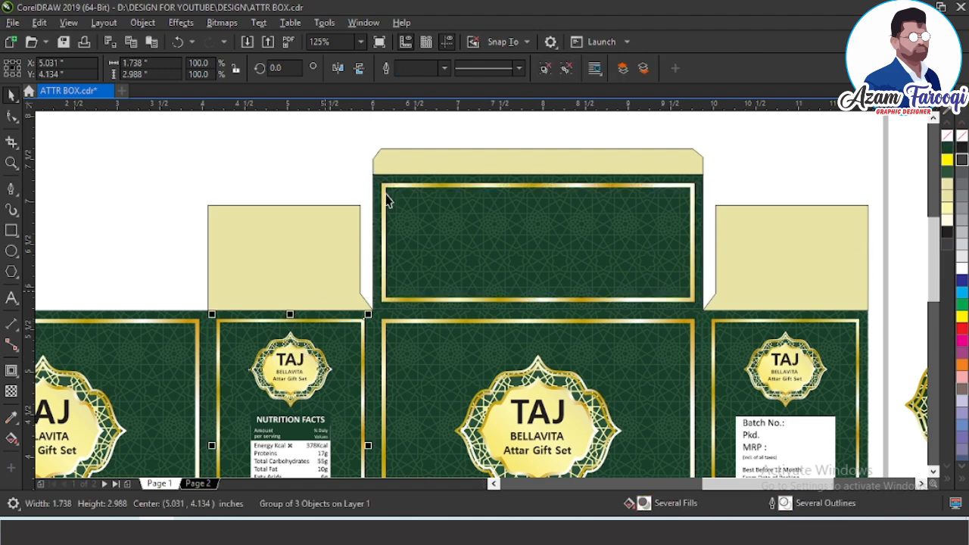
{"action": "left_click", "coordinate": [321, 355], "text": "ctrl"}
{"action": "key", "text": "plus"}
{"action": "left_click", "coordinate": [502, 266], "text": "shift"}
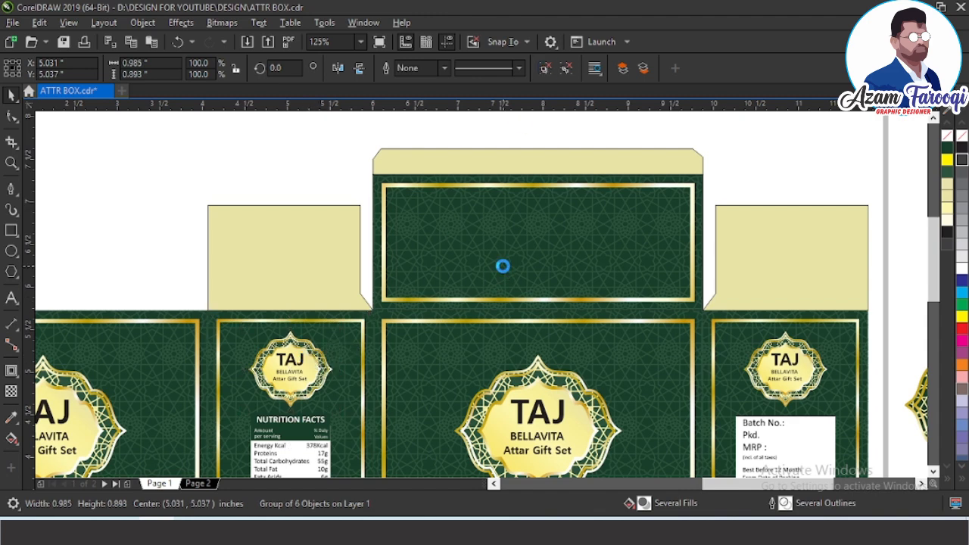
{"action": "key", "text": "c"}
{"action": "key", "text": "e"}
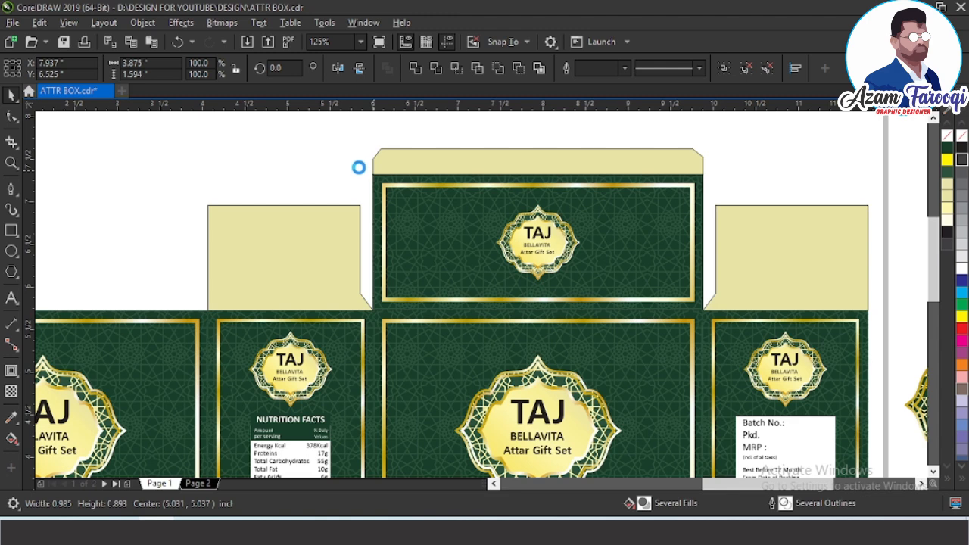
Group the upper panel's patterned background, gold frame and badge, and centre the group on the plain green panel below the first front panel
{"action": "left_click", "coordinate": [358, 170]}
{"action": "left_click_drag", "start_coordinate": [713, 322], "coordinate": [707, 309]}
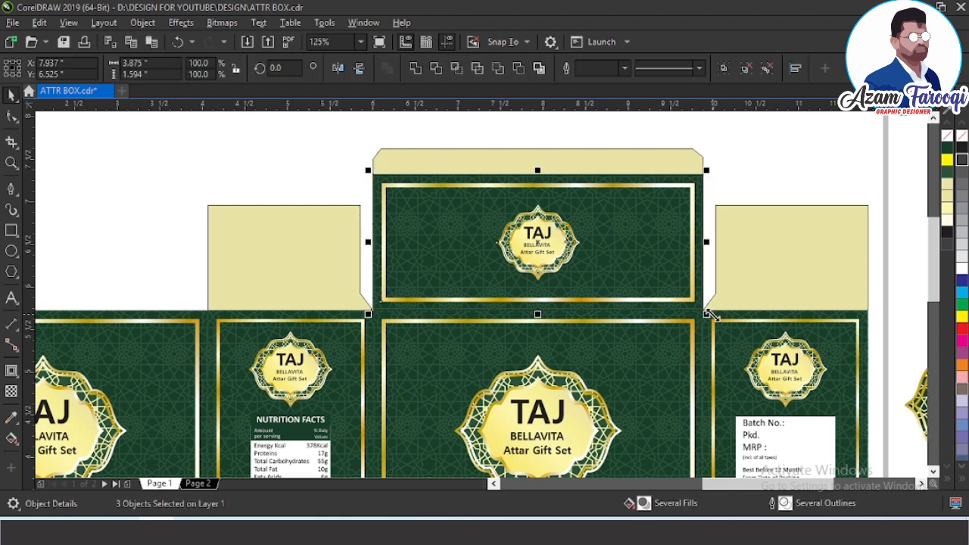
{"action": "key", "text": "F4"}
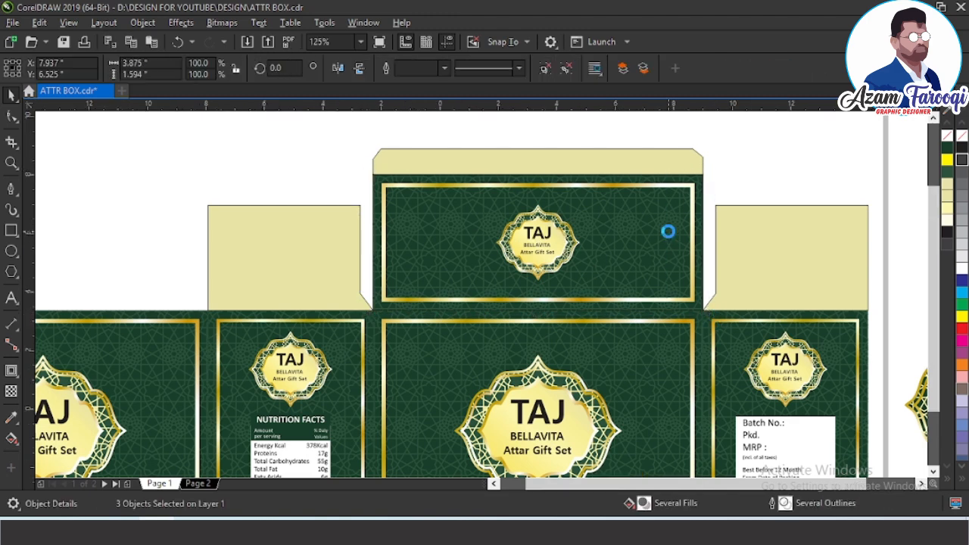
{"action": "key", "text": "ctrl+g"}
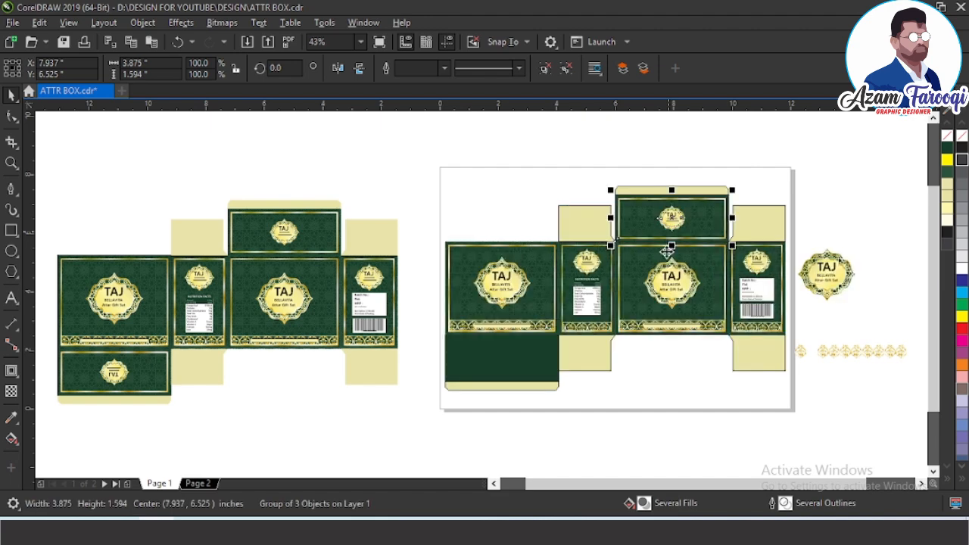
{"action": "left_click", "coordinate": [514, 363]}
{"action": "key", "text": "c"}
{"action": "key", "text": "e"}
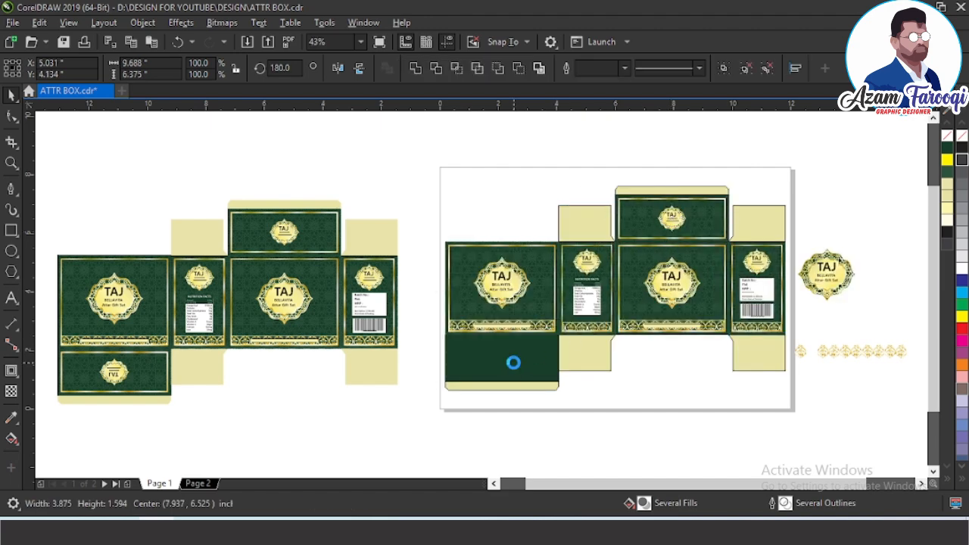
Rotate the panel group below the first front panel by 180 degrees
{"action": "left_click", "coordinate": [616, 426]}
{"action": "key", "text": "F2"}
{"action": "left_click_drag", "start_coordinate": [420, 313], "coordinate": [580, 376]}
{"action": "left_click", "coordinate": [543, 368]}
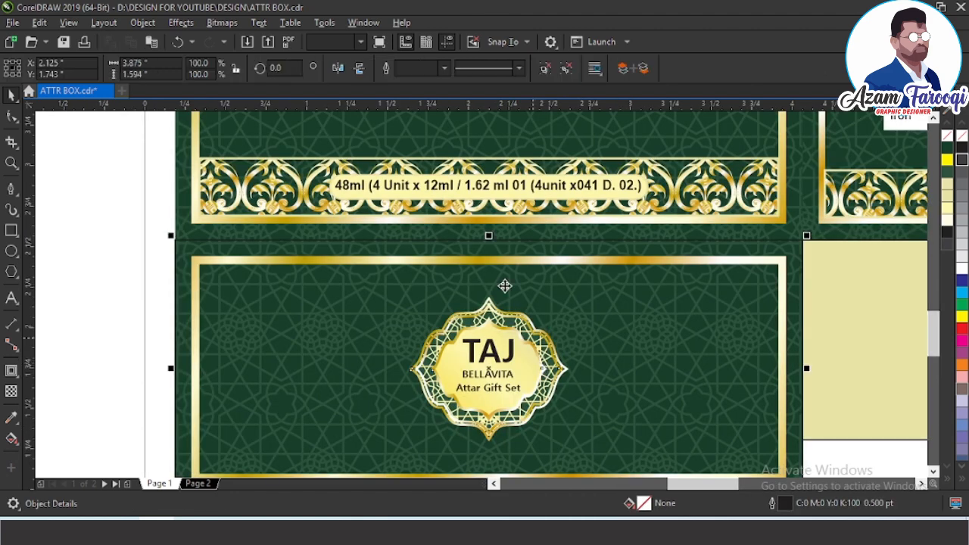
{"action": "left_click", "coordinate": [280, 68]}
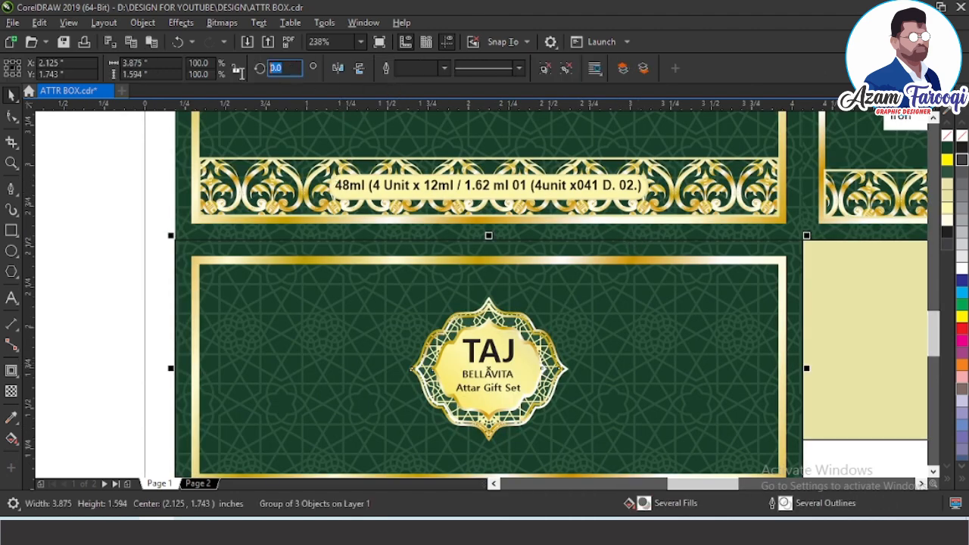
{"action": "type", "text": "180"}
{"action": "key", "text": "Return"}
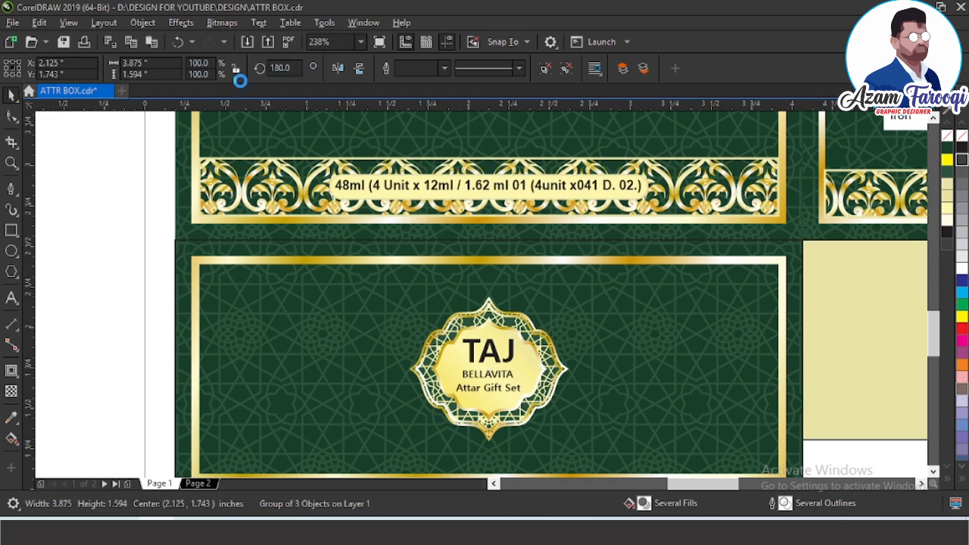
{"action": "left_click", "coordinate": [175, 246]}
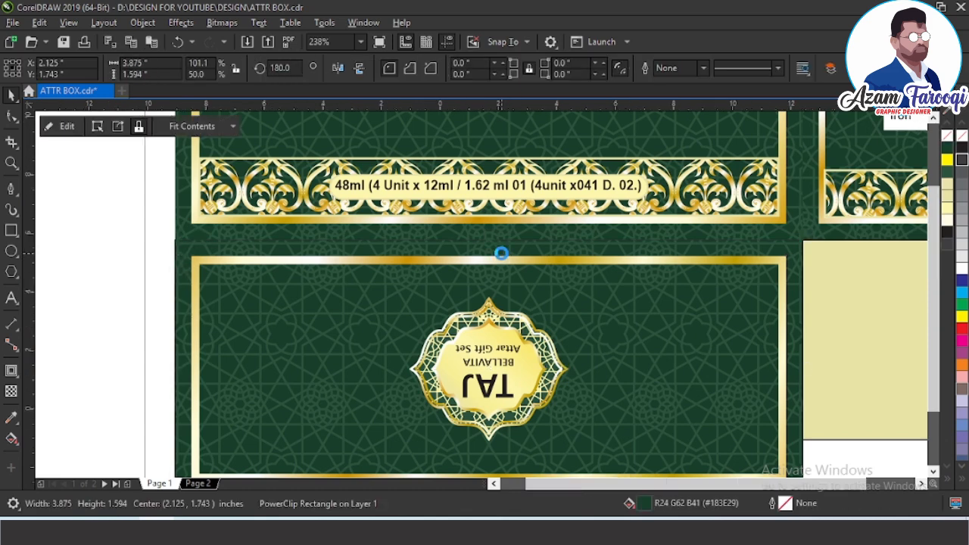
{"action": "key", "text": "F4"}
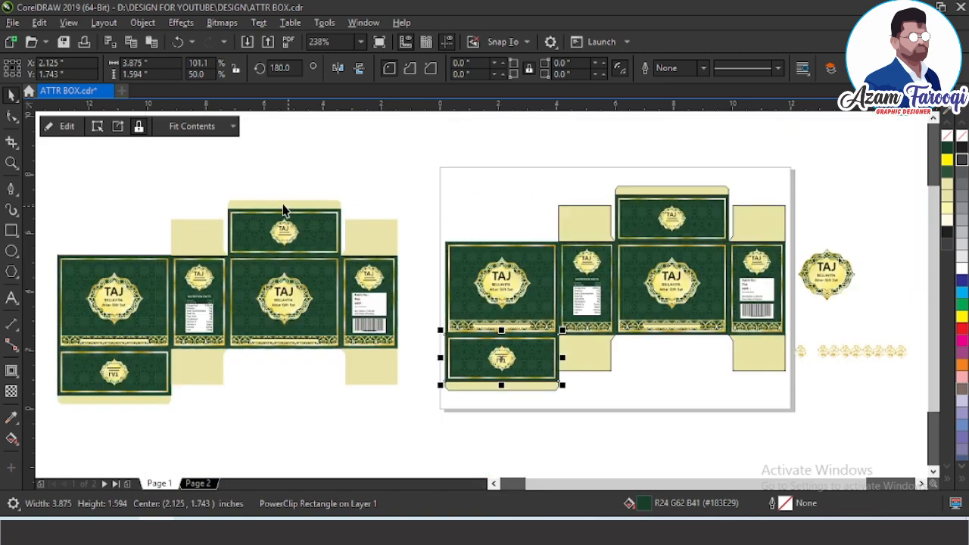
Examine the finished box layout in full-screen preview, first beside the reference design and then closer up on its own
{"action": "key", "text": "F2"}
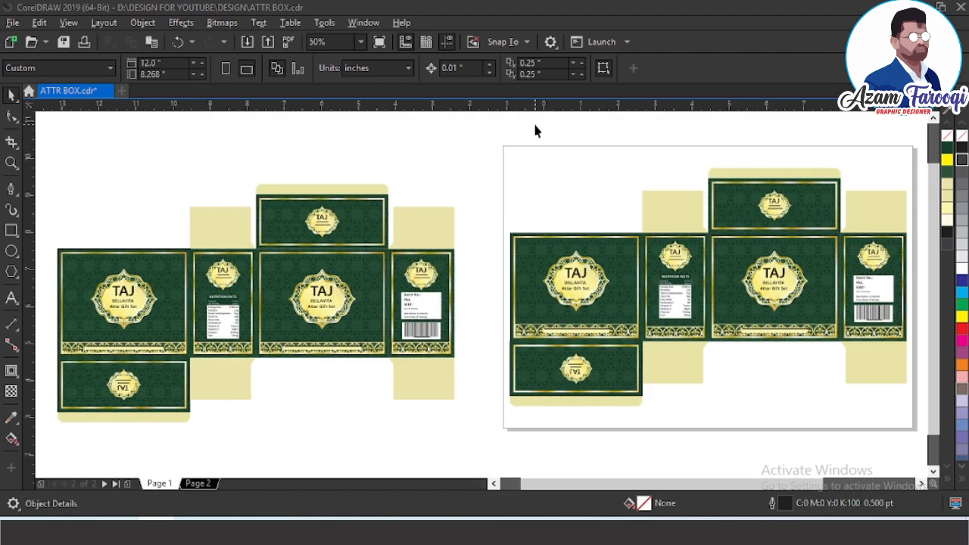
{"action": "key", "text": "F9"}
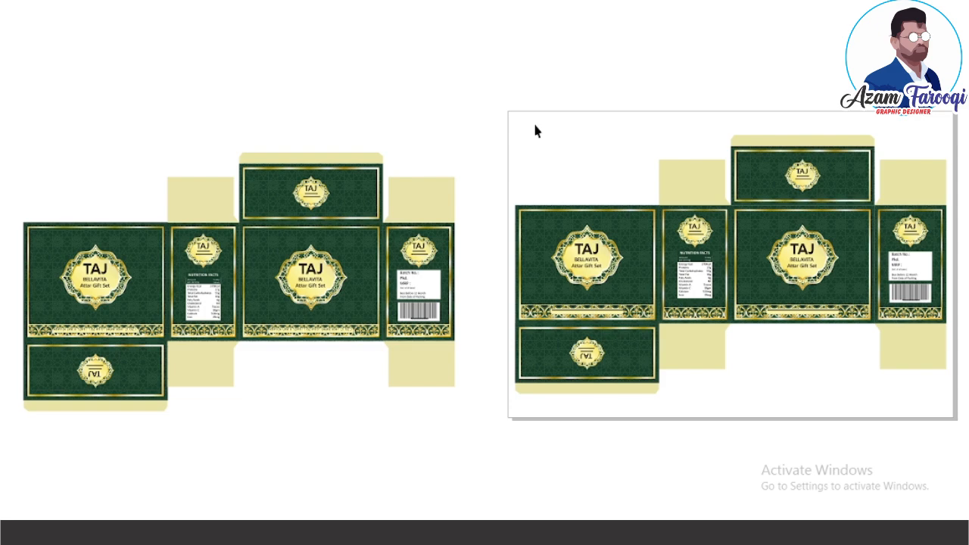
{"action": "key", "text": "Escape"}
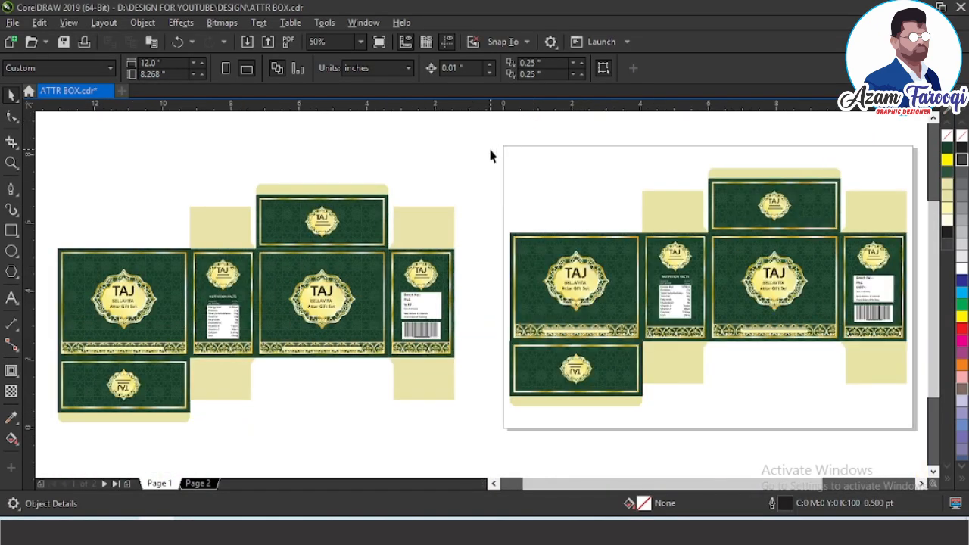
{"action": "scroll", "coordinate": [488, 148], "scroll_direction": "down", "scroll_amount": 2}
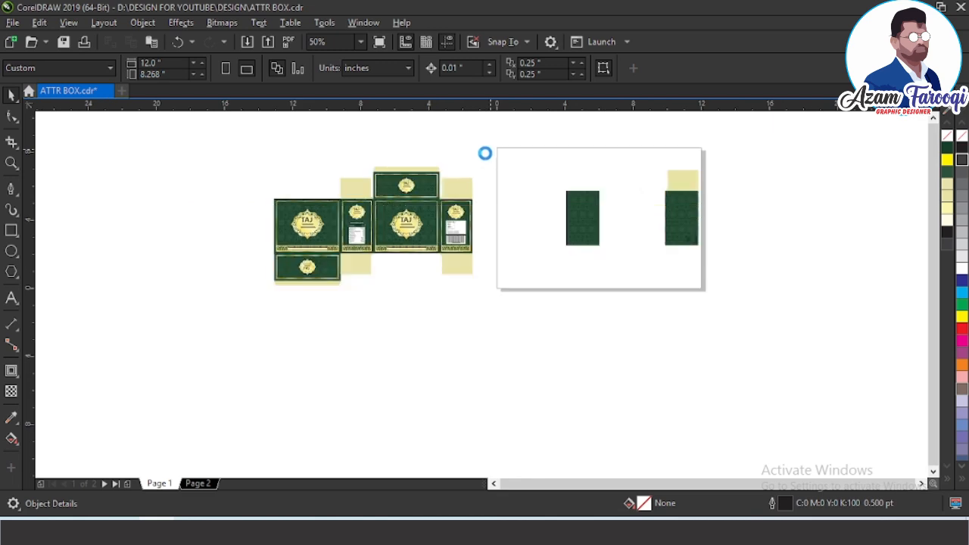
{"action": "key", "text": "z"}
{"action": "left_click_drag", "start_coordinate": [472, 141], "coordinate": [720, 285]}
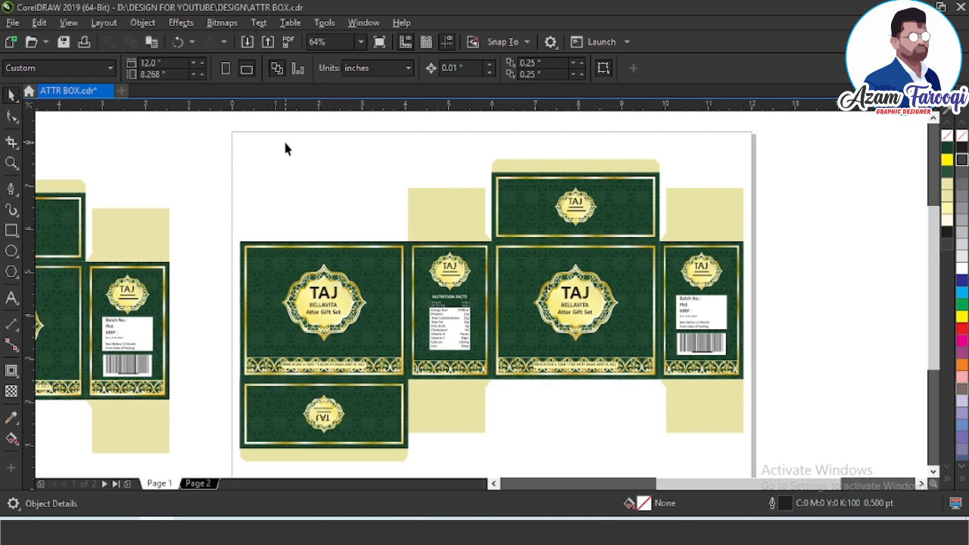
{"action": "key", "text": "F9"}
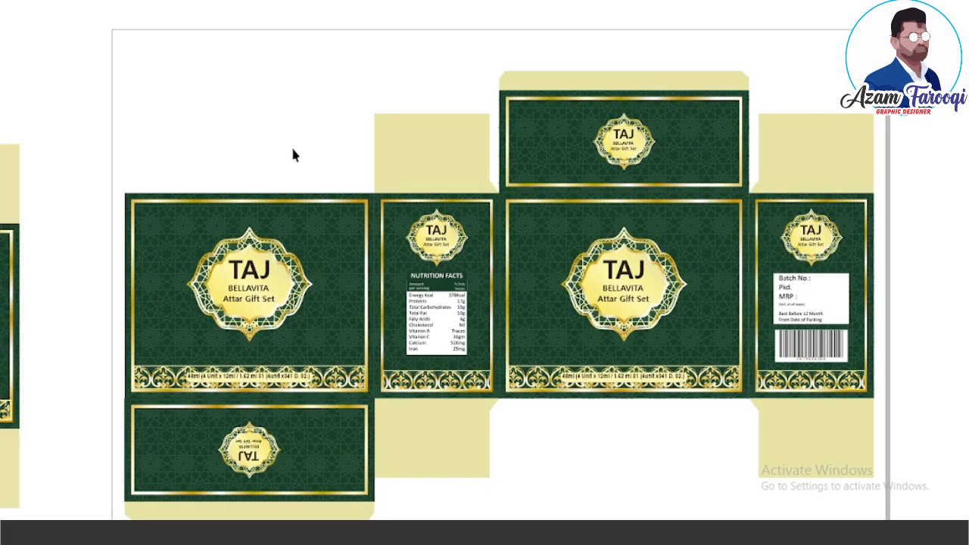